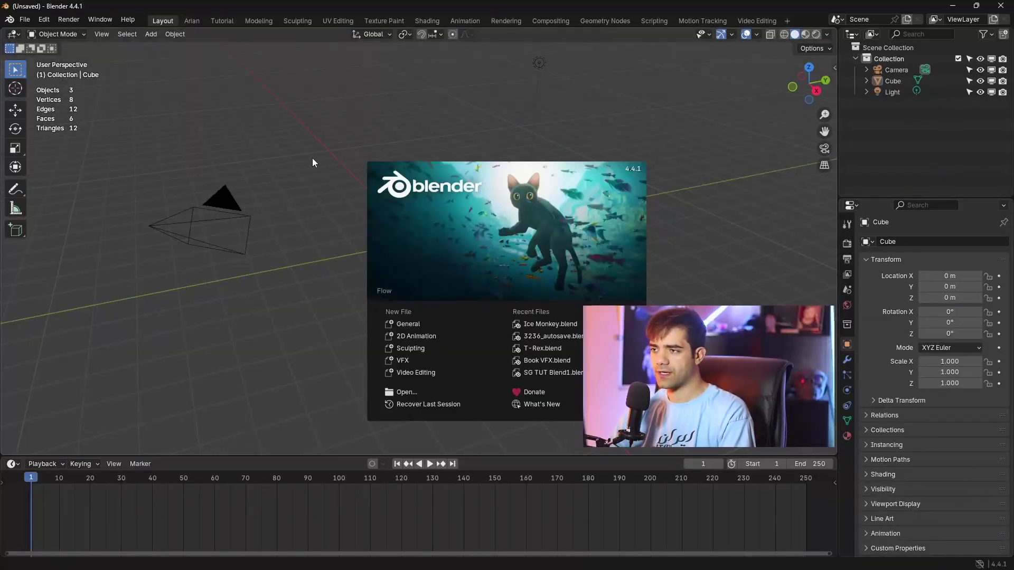
- Delete all the default scene objects and add a Monkey mesh at the origin
{"action": "left_click", "coordinate": [317, 162]}
{"action": "key", "text": "a"}
{"action": "key", "text": "Delete"}
{"action": "key", "text": "shift+a"}
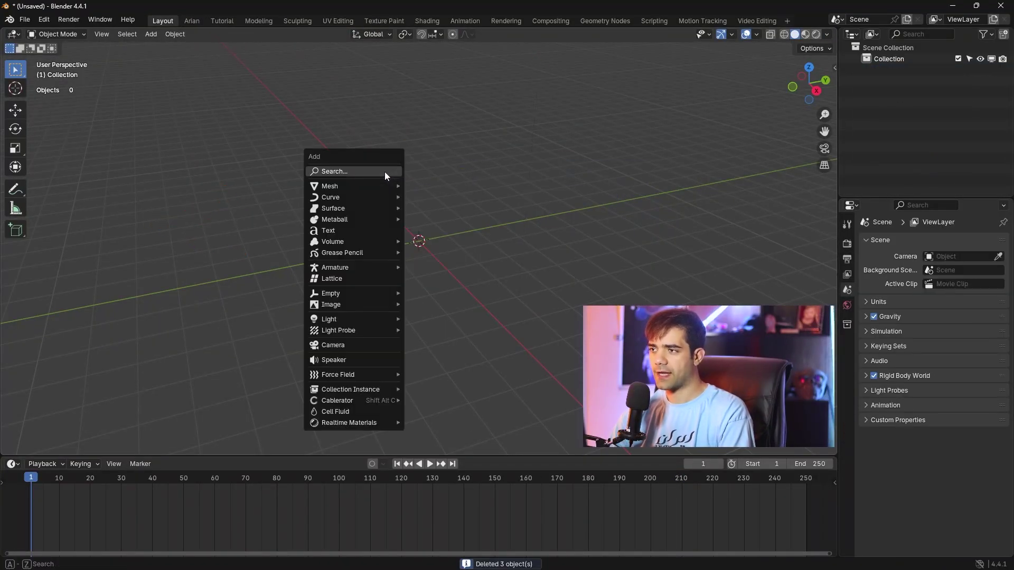
{"action": "mouse_move", "coordinate": [377, 182]}
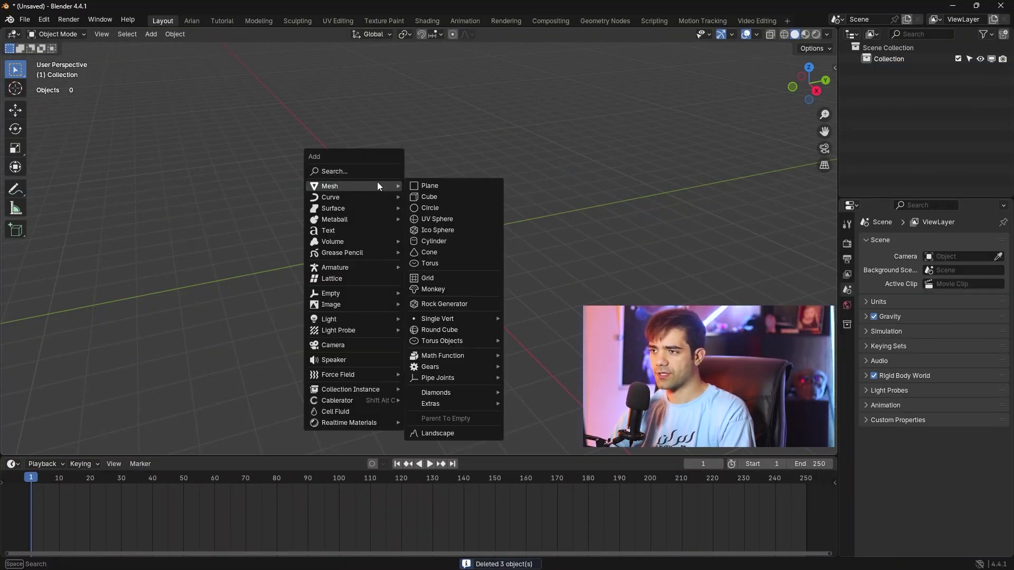
{"action": "left_click", "coordinate": [450, 292]}
- Put the monkey into Edit Mode with face selection active
{"action": "middle_click_drag", "start_coordinate": [421, 280], "coordinate": [524, 239]}
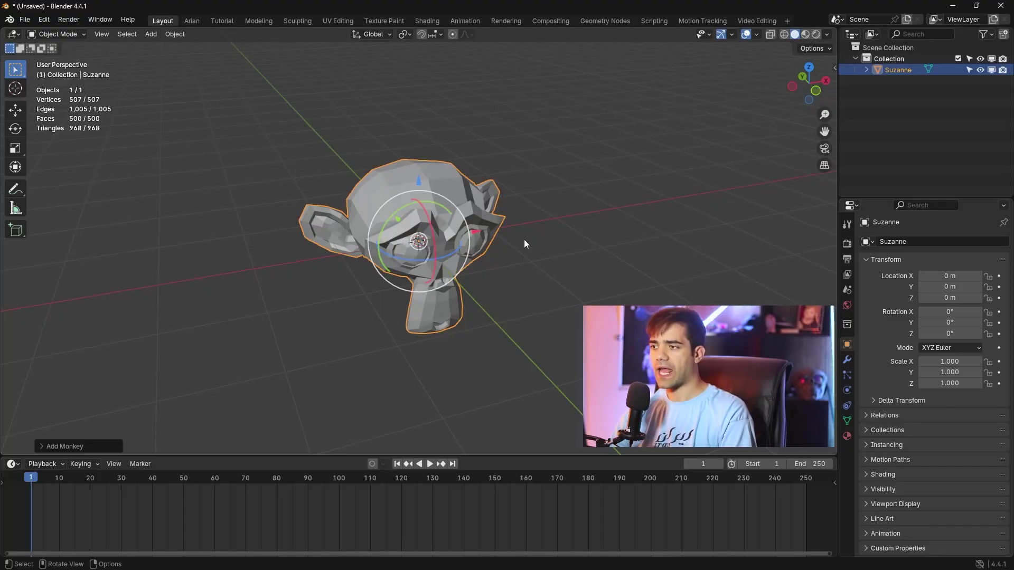
{"action": "scroll", "coordinate": [506, 242], "scroll_direction": "up", "scroll_amount": 2}
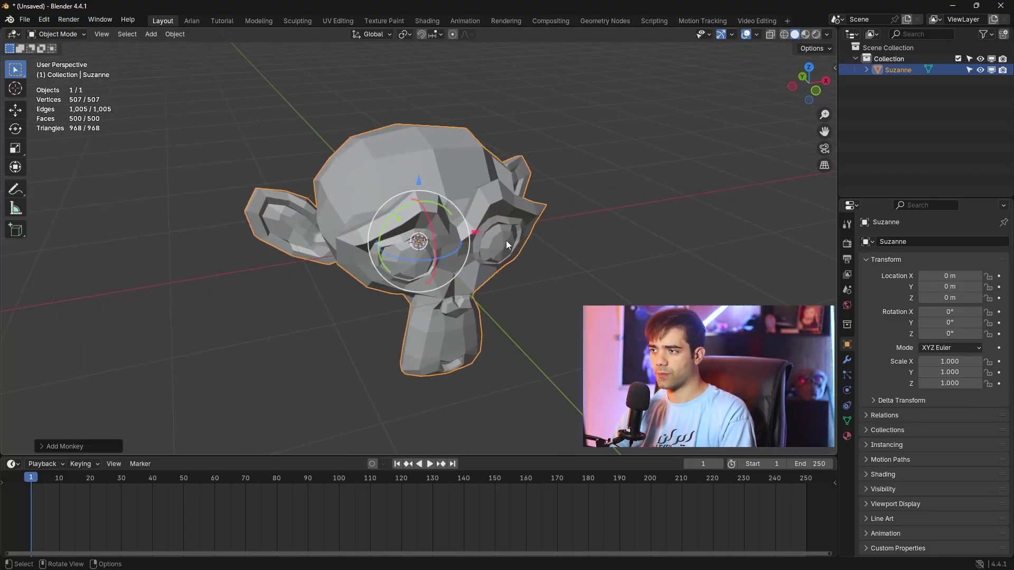
{"action": "middle_click_drag", "start_coordinate": [506, 241], "coordinate": [403, 234]}
{"action": "scroll", "coordinate": [549, 220], "scroll_direction": "up", "scroll_amount": 2}
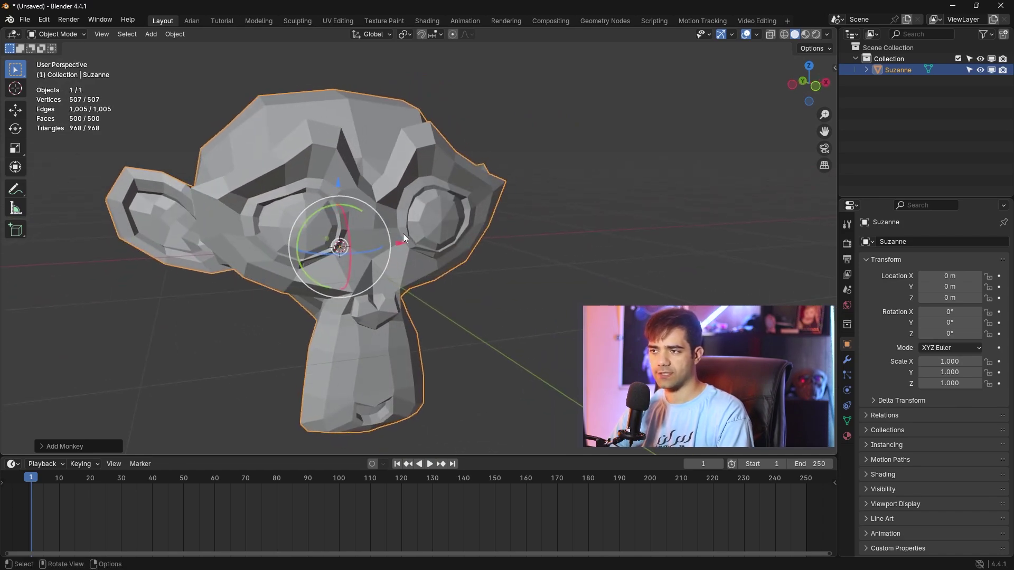
{"action": "scroll", "coordinate": [416, 233], "scroll_direction": "up", "scroll_amount": 2}
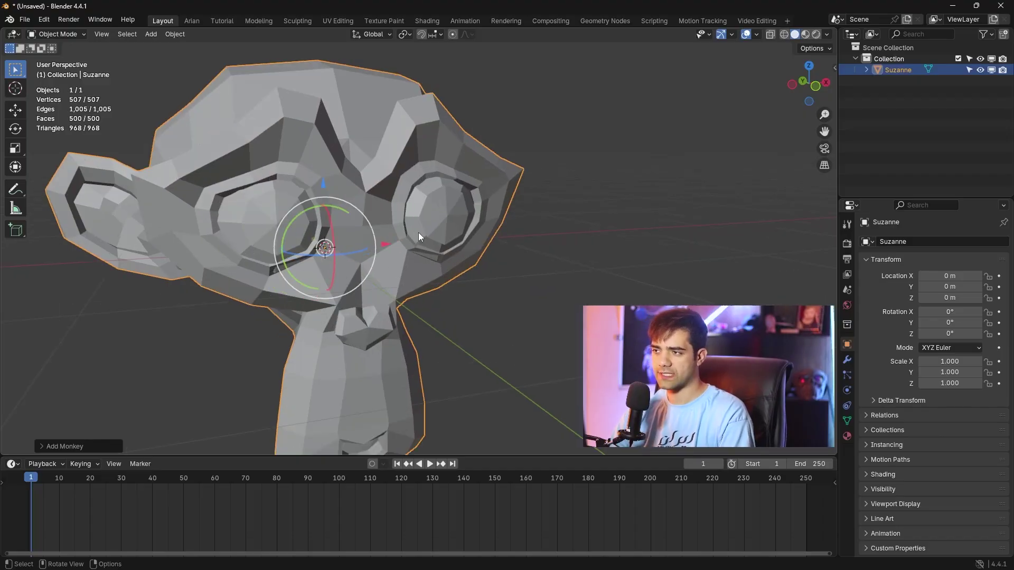
{"action": "key", "text": "Tab"}
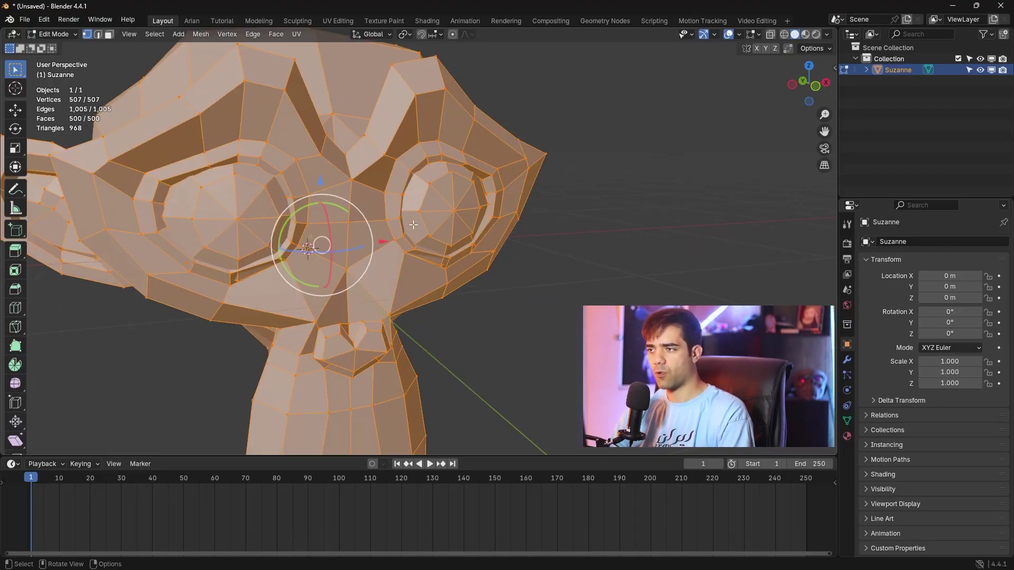
{"action": "key", "text": "3"}
{"action": "left_click", "coordinate": [416, 193]}
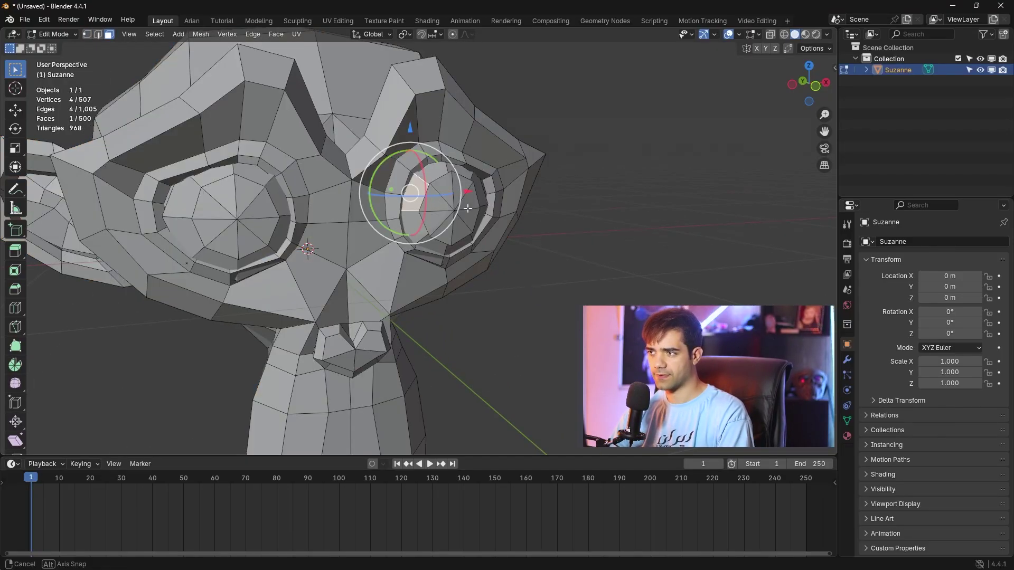
{"action": "middle_click_drag", "start_coordinate": [416, 193], "coordinate": [425, 194]}
{"action": "key", "text": "g"}
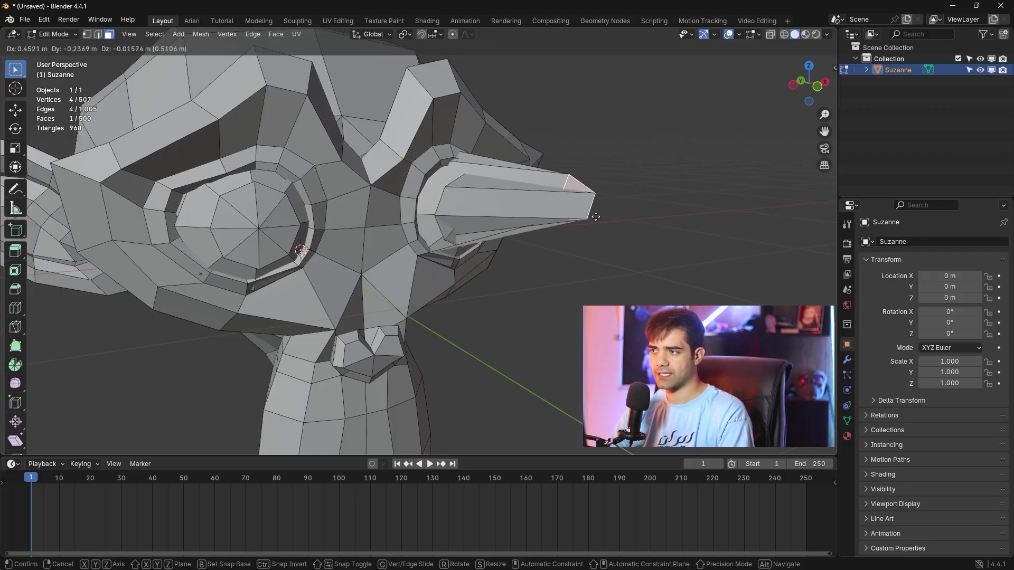
{"action": "right_click", "coordinate": [522, 229]}
- Select the thin eight-face ring behind the front cap of the negative-X eyeball and delete its faces
{"action": "middle_click_drag", "start_coordinate": [493, 209], "coordinate": [466, 207]}
{"action": "scroll", "coordinate": [469, 223], "scroll_direction": "up", "scroll_amount": 3}
{"action": "scroll", "coordinate": [484, 215], "scroll_direction": "down", "scroll_amount": 1}
{"action": "middle_click_drag", "start_coordinate": [402, 190], "coordinate": [336, 206]}
{"action": "left_click", "coordinate": [321, 188]}
{"action": "left_click", "coordinate": [402, 236], "text": "shift"}
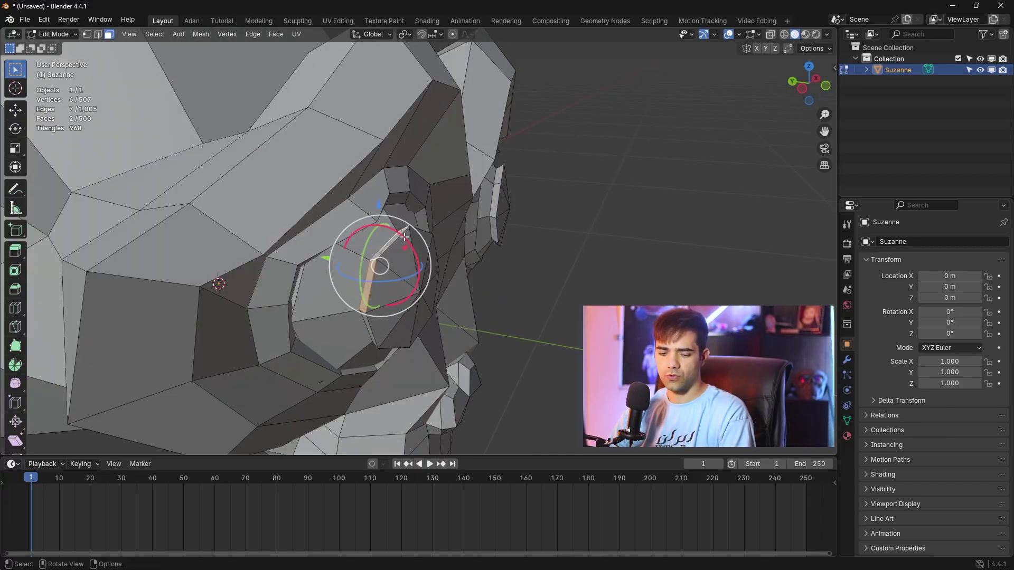
{"action": "left_click", "coordinate": [403, 237], "text": "ctrl"}
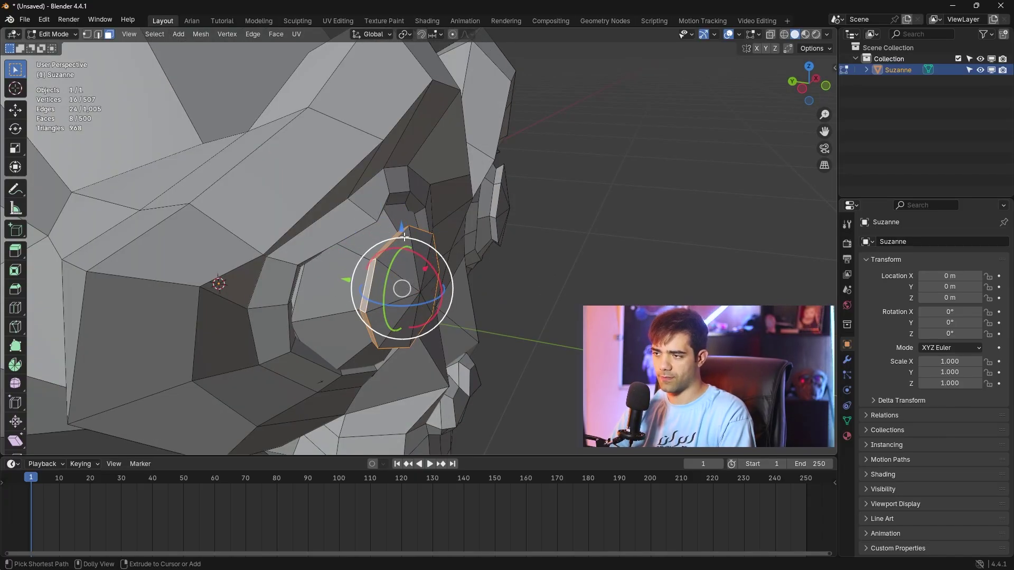
{"action": "middle_click_drag", "start_coordinate": [404, 239], "coordinate": [405, 209], "text": "shift"}
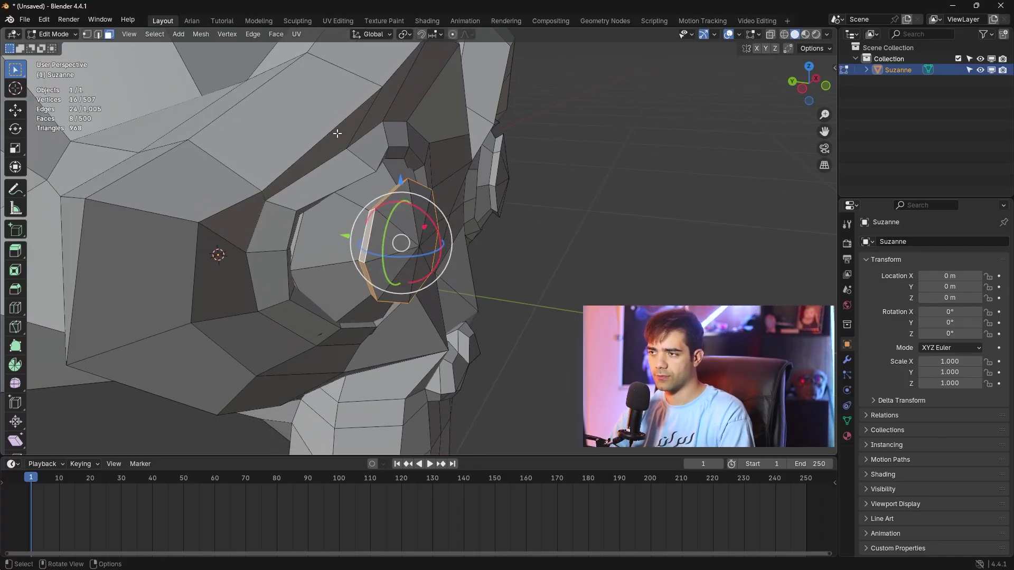
{"action": "key", "text": "x"}
{"action": "left_click", "coordinate": [303, 158]}
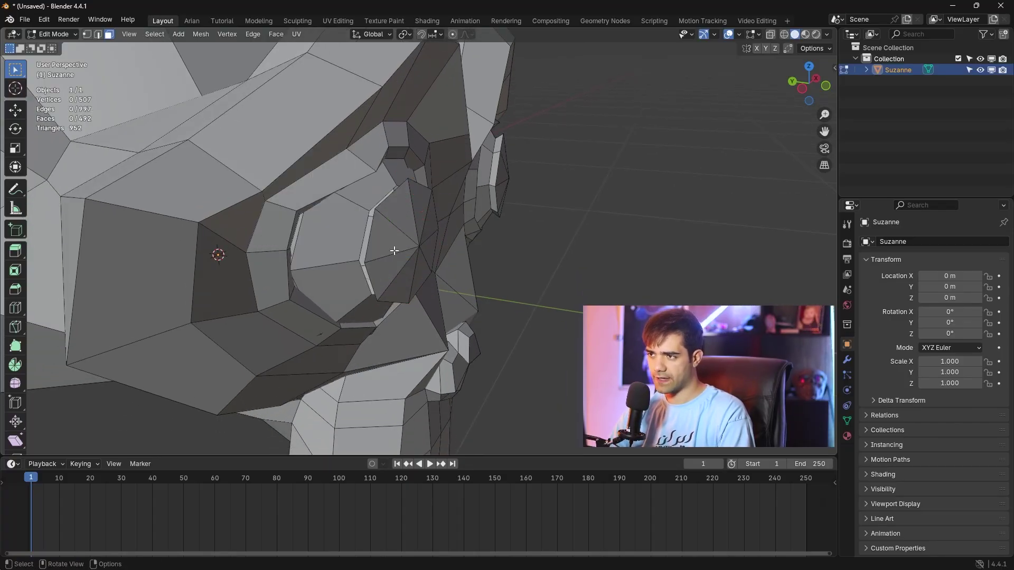
- Select the linked outer ring of eight faces on the negative-X eyeball, shift it slightly along Y, and delete its faces
{"action": "middle_click_drag", "start_coordinate": [394, 248], "coordinate": [396, 215]}
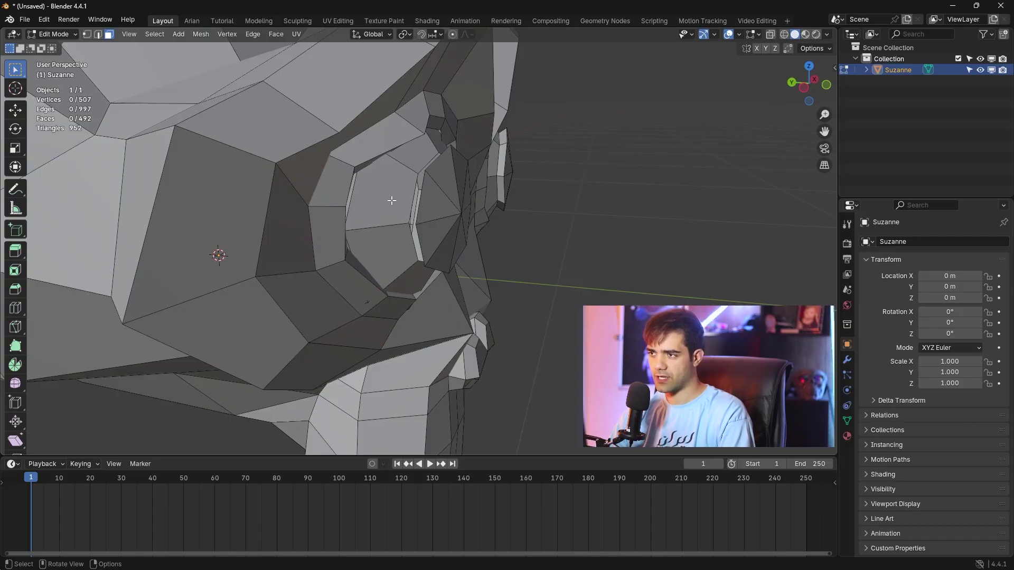
{"action": "left_click", "coordinate": [394, 192]}
{"action": "key", "text": "l"}
{"action": "middle_click_drag", "start_coordinate": [393, 192], "coordinate": [353, 251]}
{"action": "scroll", "coordinate": [354, 228], "scroll_direction": "up", "scroll_amount": 1}
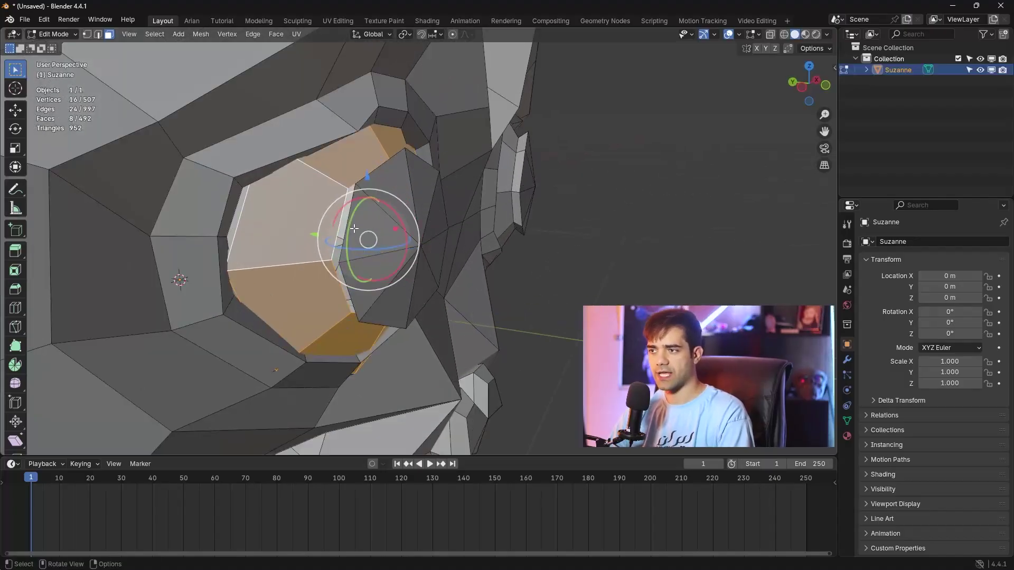
{"action": "left_click_drag", "start_coordinate": [313, 234], "coordinate": [293, 228]}
{"action": "middle_click_drag", "start_coordinate": [388, 282], "coordinate": [370, 267]}
{"action": "key", "text": "x"}
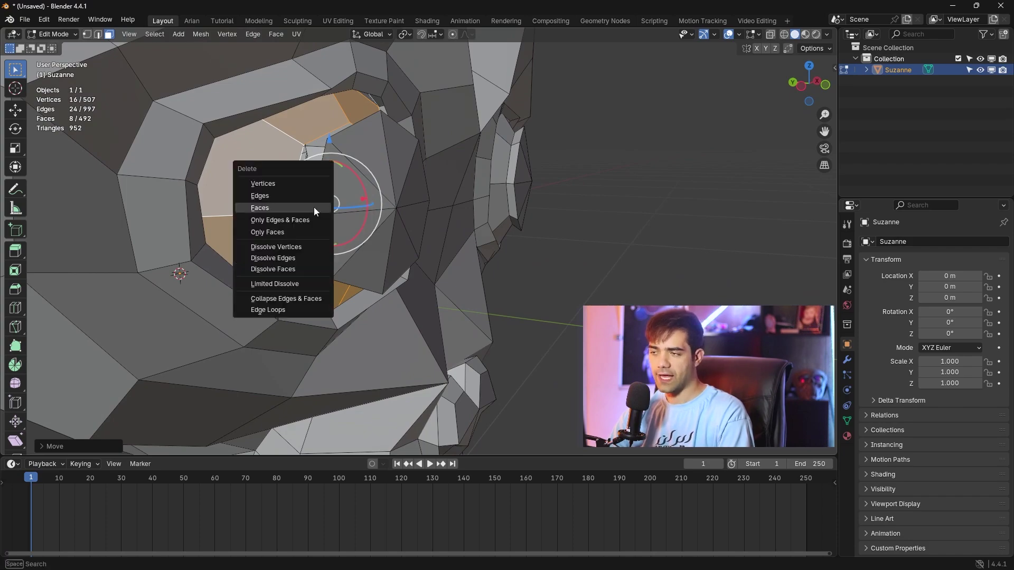
{"action": "left_click", "coordinate": [313, 207]}
- Turn on the Screencast Keys display and hide the sidebar again
{"action": "key", "text": "n"}
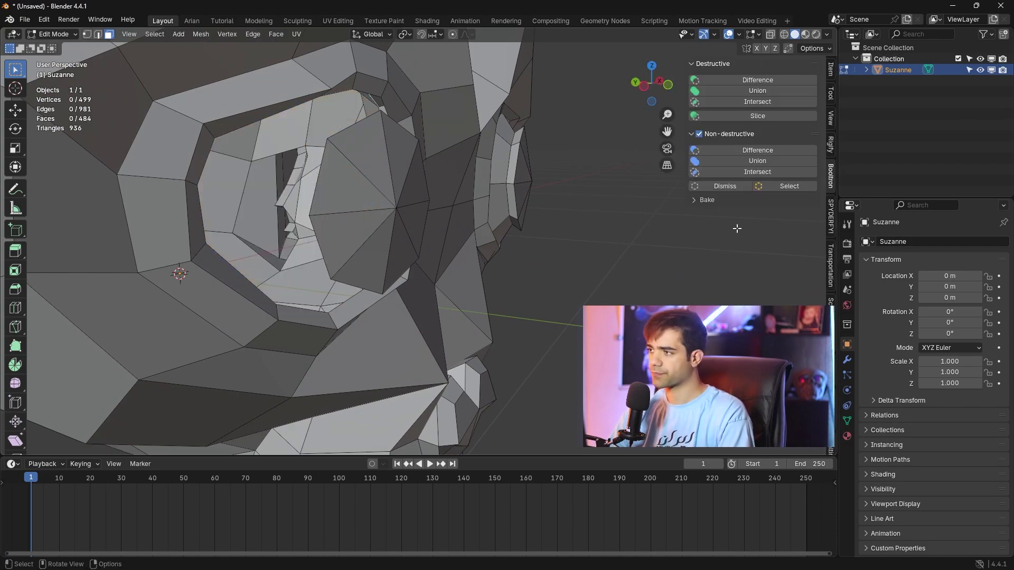
{"action": "left_click", "coordinate": [832, 302]}
{"action": "key", "text": "Return"}
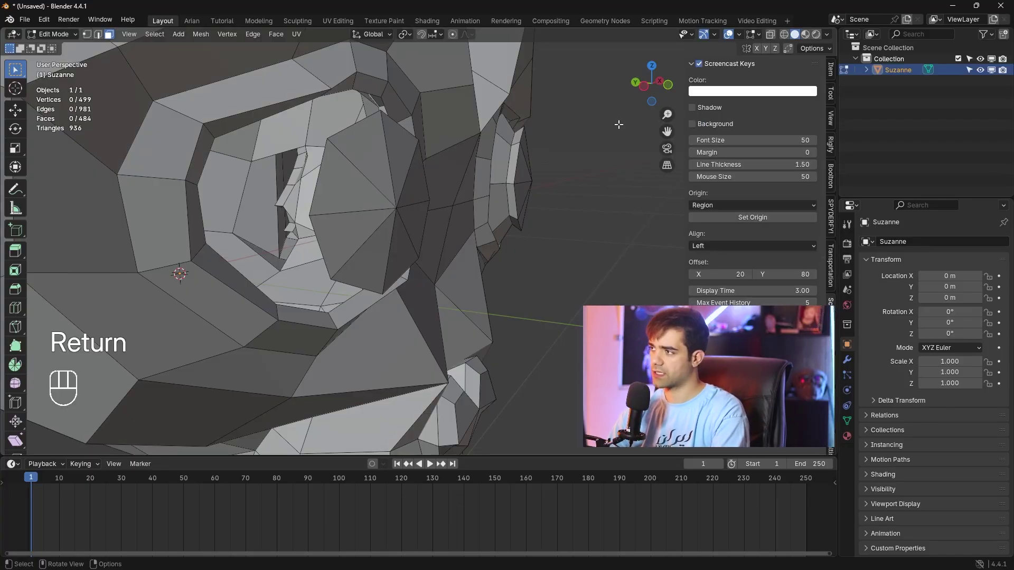
{"action": "key", "text": "n"}
- Select the thin eight-face ring behind the front cap of the positive-X eyeball and delete its faces
{"action": "middle_click_drag", "start_coordinate": [461, 193], "coordinate": [474, 228]}
{"action": "scroll", "coordinate": [459, 201], "scroll_direction": "up", "scroll_amount": 3}
{"action": "scroll", "coordinate": [456, 208], "scroll_direction": "up", "scroll_amount": 1}
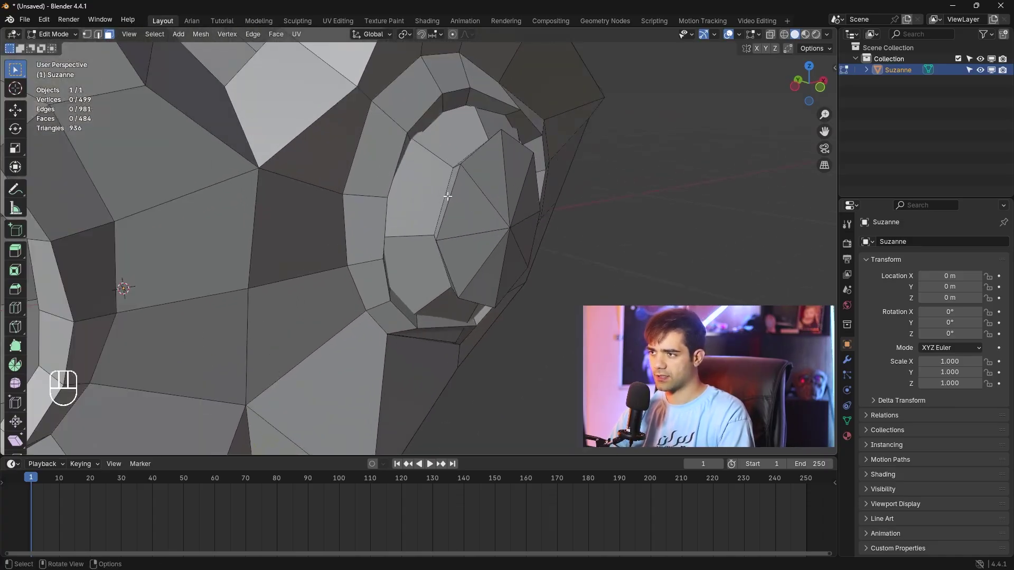
{"action": "left_click", "coordinate": [446, 196], "text": "shift"}
{"action": "middle_click_drag", "start_coordinate": [478, 191], "coordinate": [481, 210]}
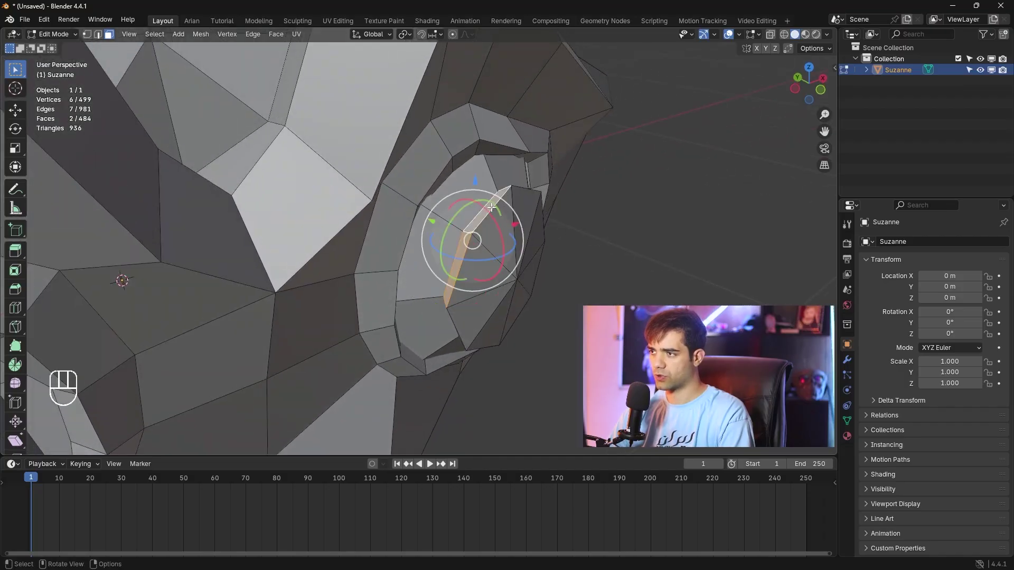
{"action": "key", "text": "ctrl+shift+KP_Add"}
{"action": "key", "text": "ctrl+shift+KP_Add"}
{"action": "key", "text": "ctrl+shift+KP_Add"}
{"action": "key", "text": "ctrl+shift+KP_Add"}
{"action": "key", "text": "ctrl+shift+KP_Add"}
{"action": "key", "text": "ctrl+shift+KP_Add"}
{"action": "key", "text": "ctrl+shift+KP_Add"}
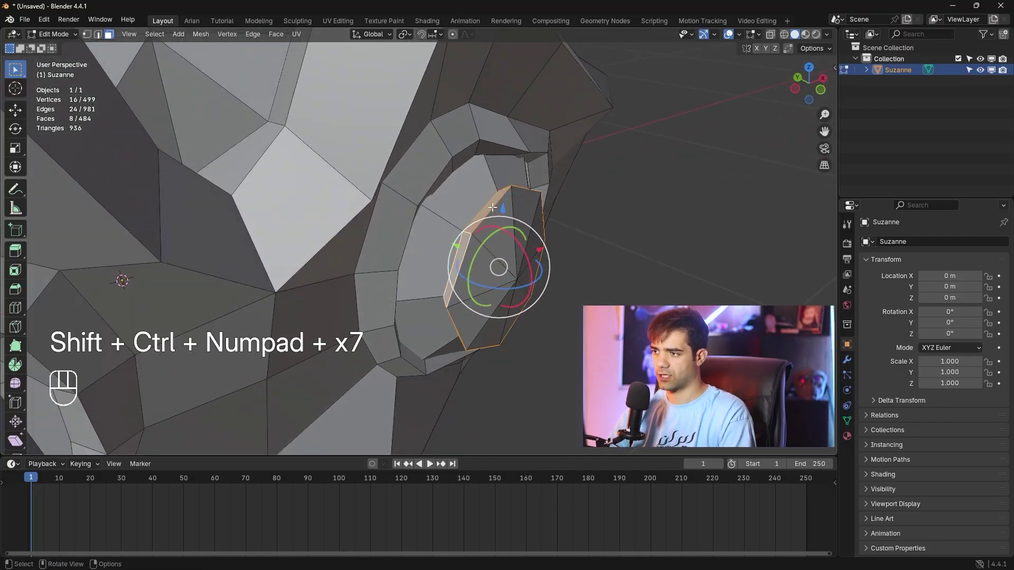
{"action": "key", "text": "x"}
{"action": "left_click", "coordinate": [492, 206]}
- Select the wider outer ring of faces on the positive-X eyeball and delete its faces
{"action": "left_click", "coordinate": [458, 209]}
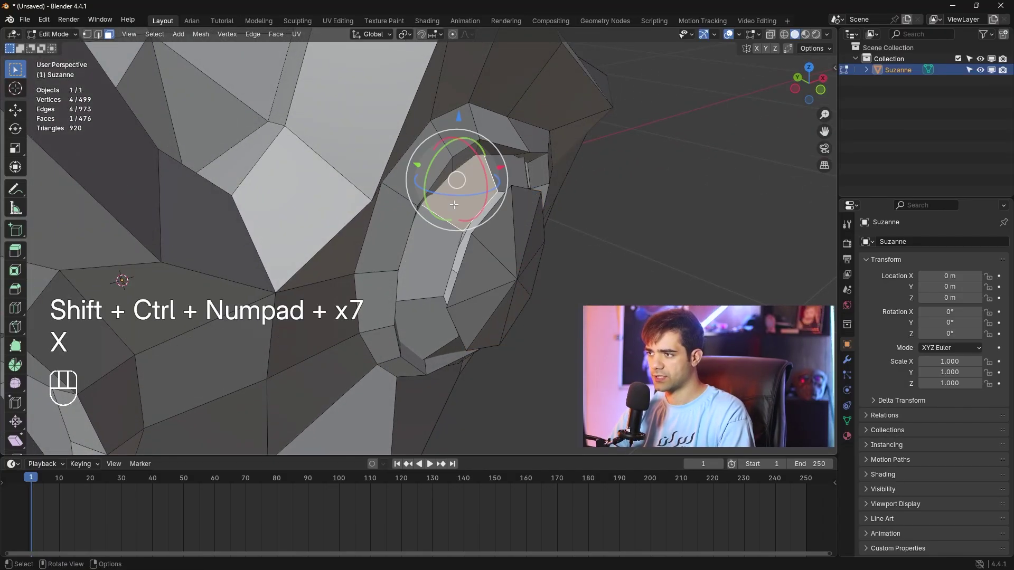
{"action": "left_click", "coordinate": [443, 260], "text": "alt"}
{"action": "middle_click_drag", "start_coordinate": [443, 260], "coordinate": [444, 231]}
{"action": "left_click_drag", "start_coordinate": [431, 212], "coordinate": [416, 206]}
{"action": "key", "text": "x"}
{"action": "left_click", "coordinate": [438, 212]}
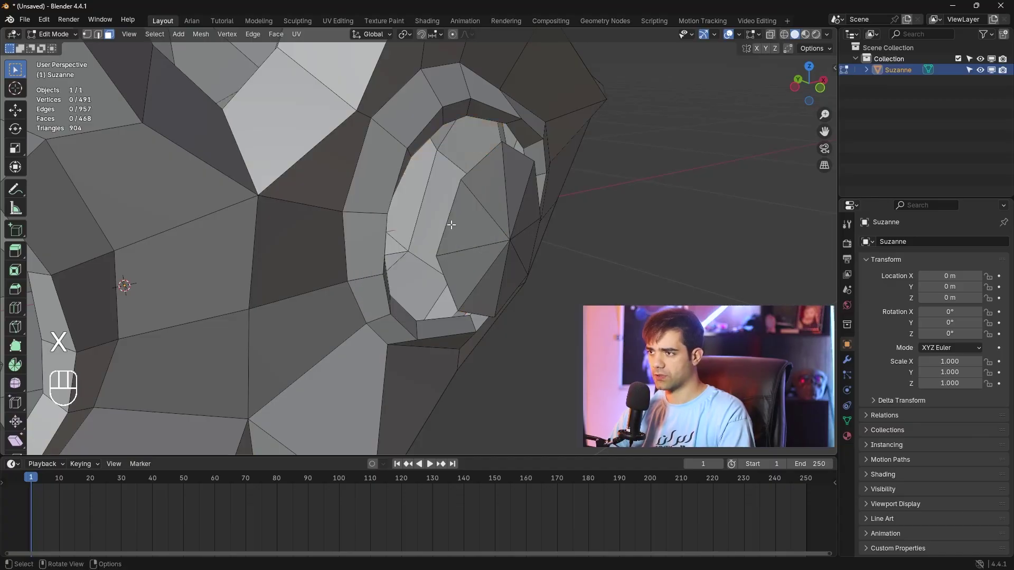
- In edge selection, bridge the negative-X eye's front cap edge loop to the surrounding socket's edge loop
{"action": "scroll", "coordinate": [455, 211], "scroll_direction": "down", "scroll_amount": 4}
{"action": "mouse_move", "coordinate": [458, 189]}
{"action": "middle_mouse_down"}
{"action": "mouse_move", "coordinate": [431, 209]}
{"action": "mouse_move", "coordinate": [457, 199]}
{"action": "middle_mouse_up"}
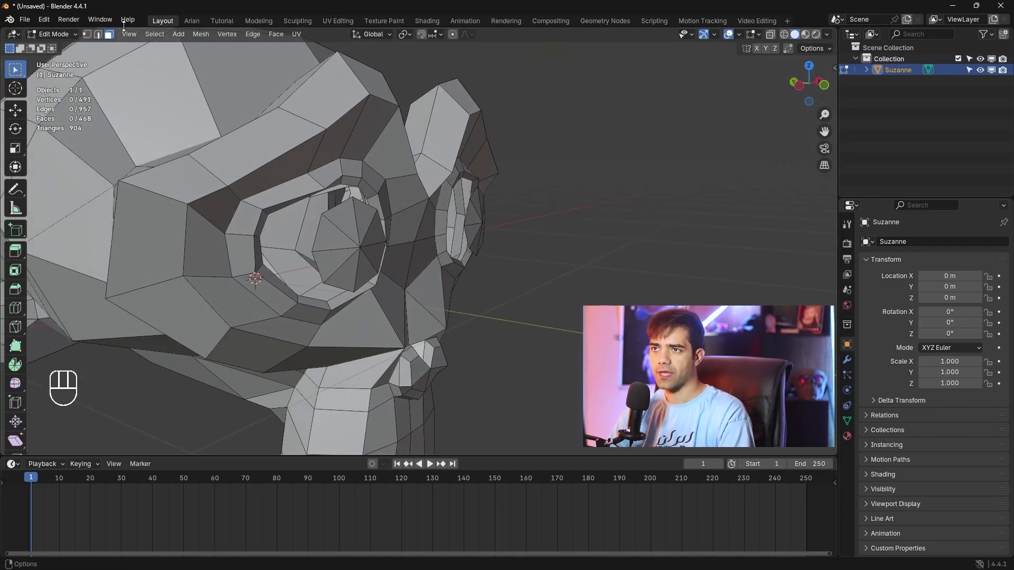
{"action": "left_click", "coordinate": [99, 35]}
{"action": "scroll", "coordinate": [402, 272], "scroll_direction": "up", "scroll_amount": 2}
{"action": "middle_click_drag", "start_coordinate": [290, 236], "coordinate": [313, 239]}
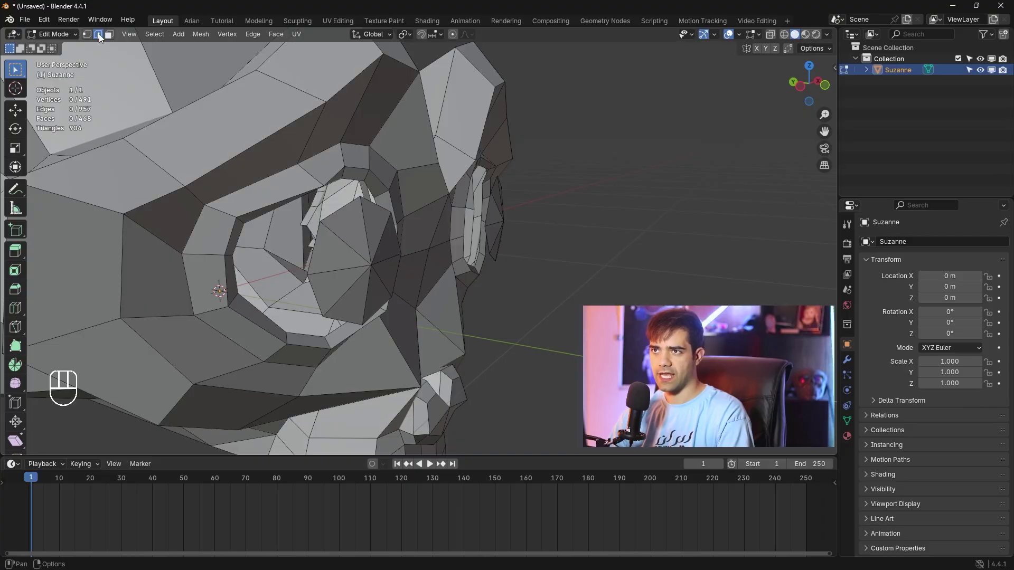
{"action": "left_click", "coordinate": [318, 236], "text": "alt"}
{"action": "middle_click_drag", "start_coordinate": [318, 236], "coordinate": [307, 166]}
{"action": "left_click", "coordinate": [299, 156], "text": "alt+shift"}
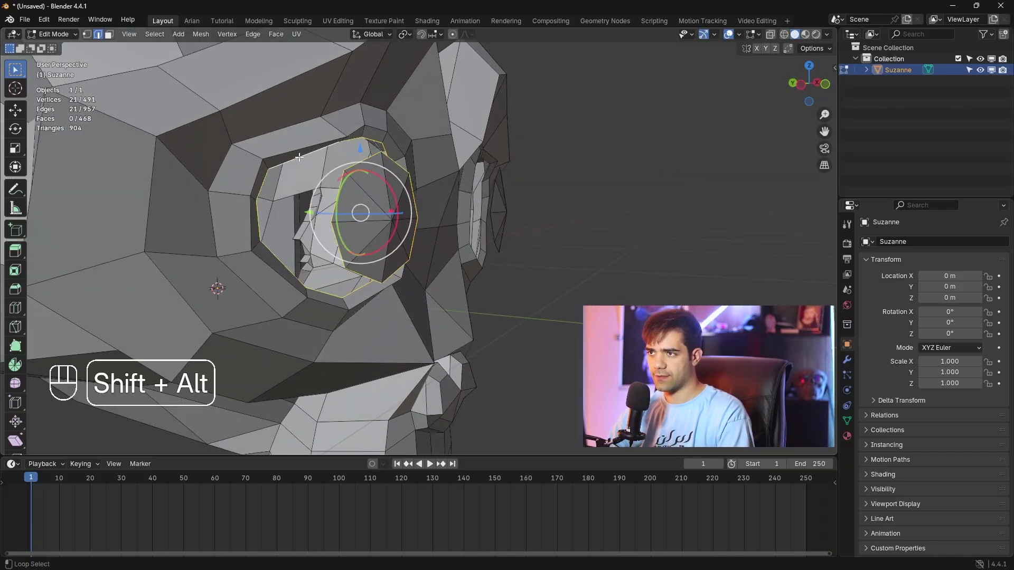
{"action": "key", "text": "ctrl+e"}
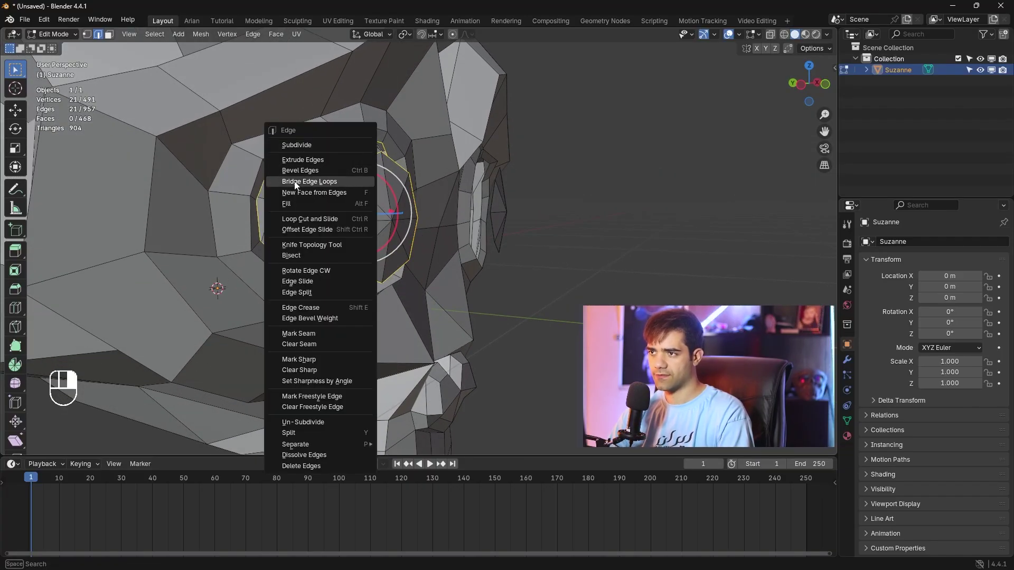
{"action": "left_click", "coordinate": [338, 182]}
- Bridge the positive-X eye's front cap edge loop to the surrounding socket's edge loop
{"action": "middle_click_drag", "start_coordinate": [356, 248], "coordinate": [323, 262]}
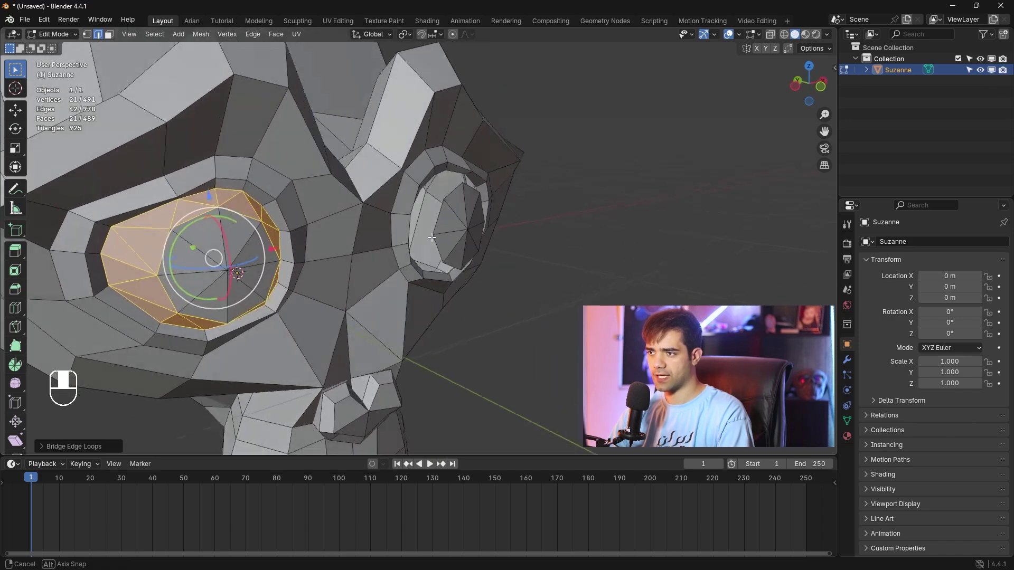
{"action": "scroll", "coordinate": [451, 222], "scroll_direction": "up", "scroll_amount": 4}
{"action": "left_click", "coordinate": [445, 195]}
{"action": "left_click", "coordinate": [451, 180], "text": "alt"}
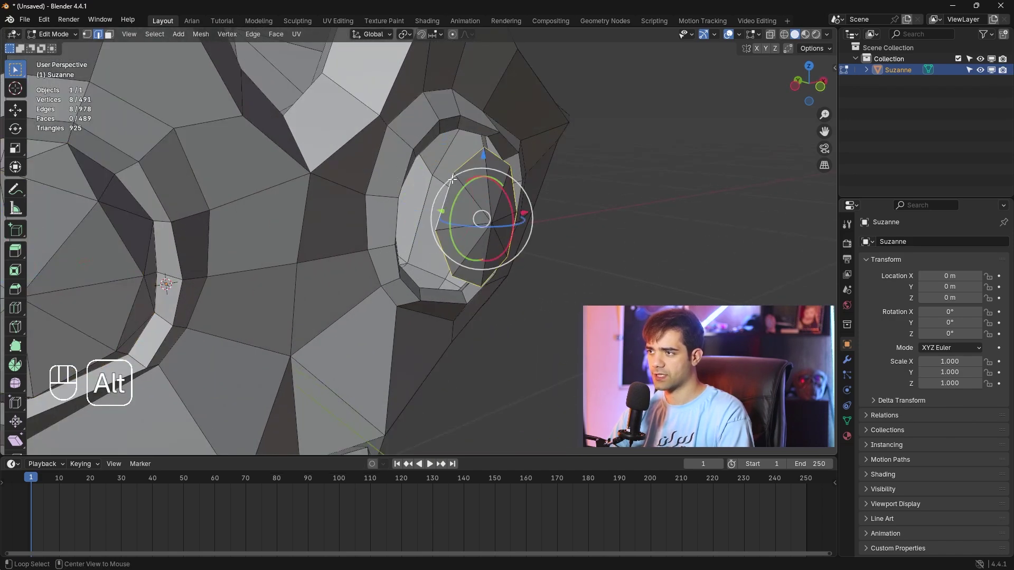
{"action": "left_click", "coordinate": [436, 140], "text": "alt+shift"}
{"action": "right_click", "coordinate": [437, 141]}
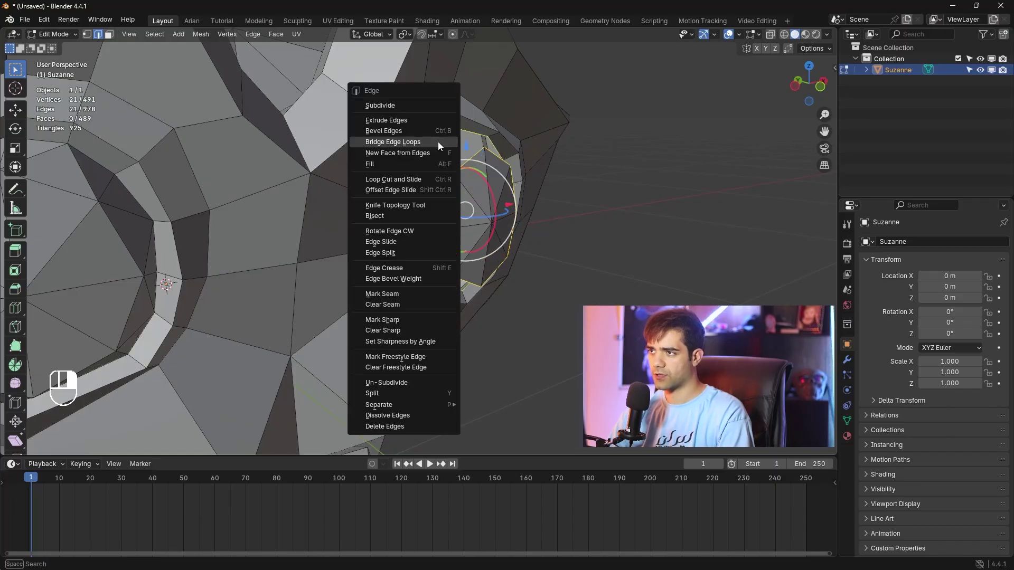
{"action": "left_click", "coordinate": [438, 142]}
- Return to Object Mode, add a level 2 Subdivision modifier to the monkey, and show its modifier settings
{"action": "scroll", "coordinate": [449, 201], "scroll_direction": "down", "scroll_amount": 3}
{"action": "key", "text": "Tab"}
{"action": "scroll", "coordinate": [392, 229], "scroll_direction": "down", "scroll_amount": 4}
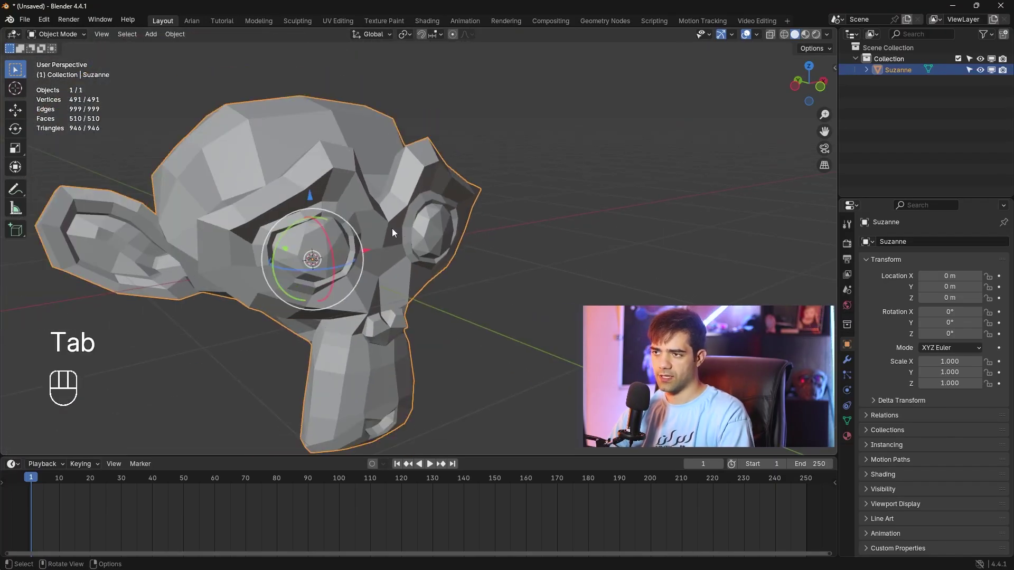
{"action": "middle_click_drag", "start_coordinate": [391, 229], "coordinate": [374, 229]}
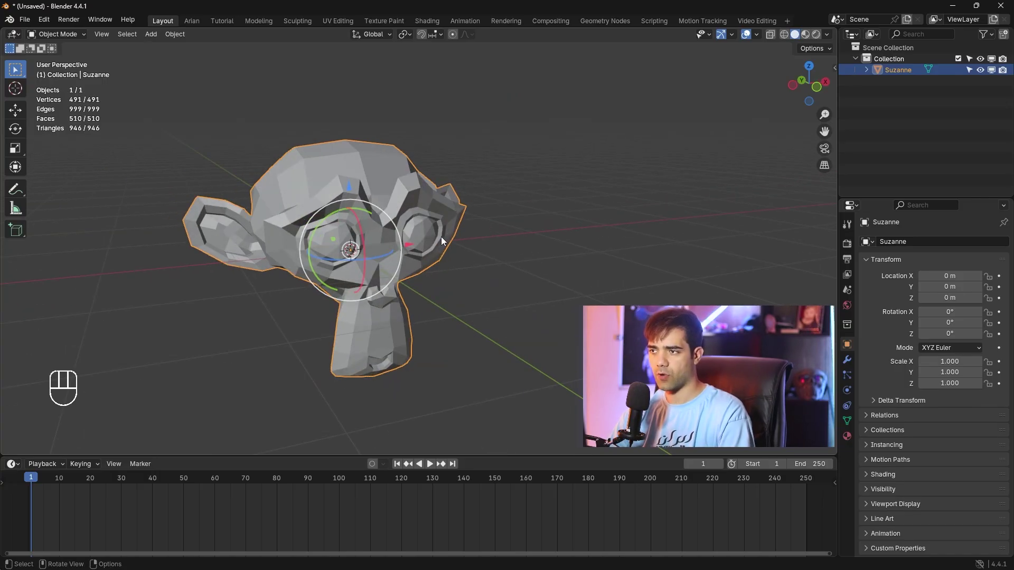
{"action": "key", "text": "ctrl+2"}
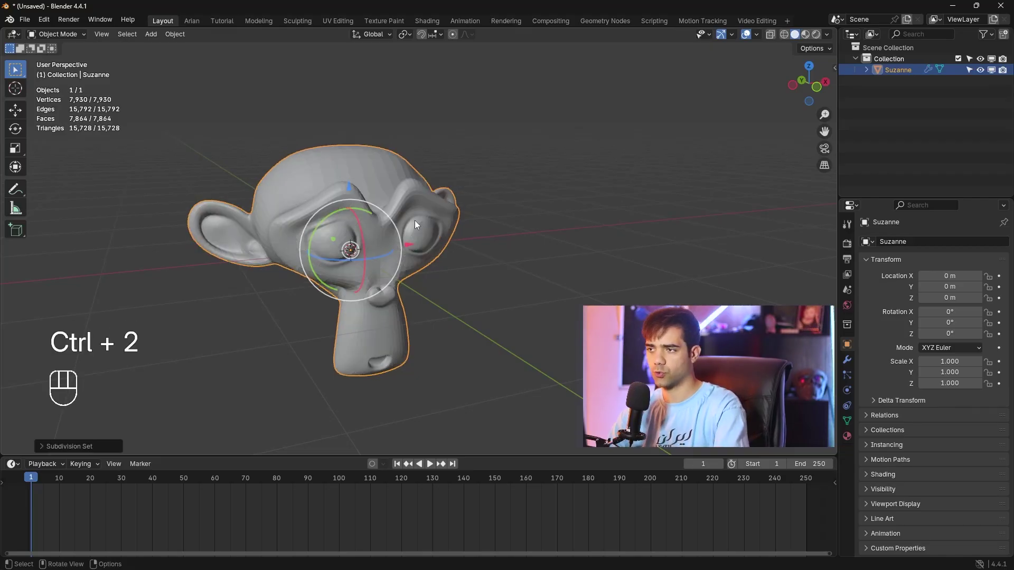
{"action": "left_click", "coordinate": [847, 360]}
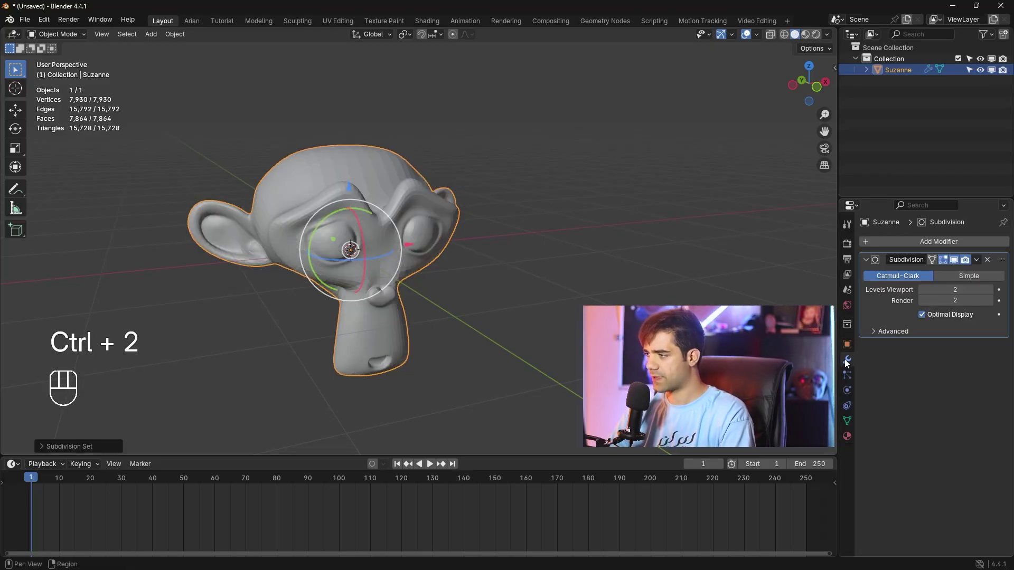
{"action": "left_click", "coordinate": [938, 242]}
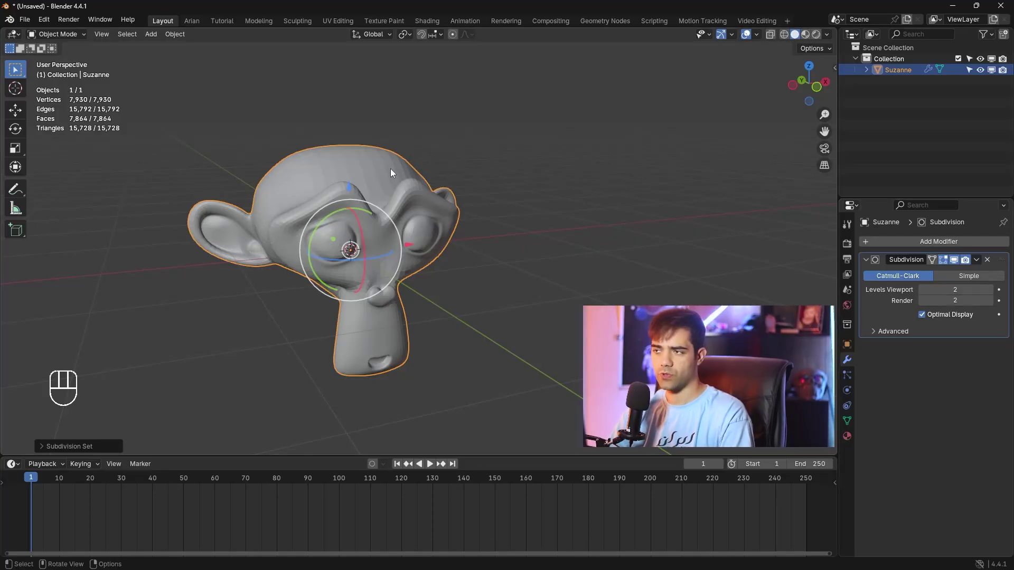
- Shade the monkey head smooth and keep it selected
{"action": "right_click", "coordinate": [358, 166]}
{"action": "left_click", "coordinate": [358, 165]}
{"action": "left_click", "coordinate": [441, 169]}
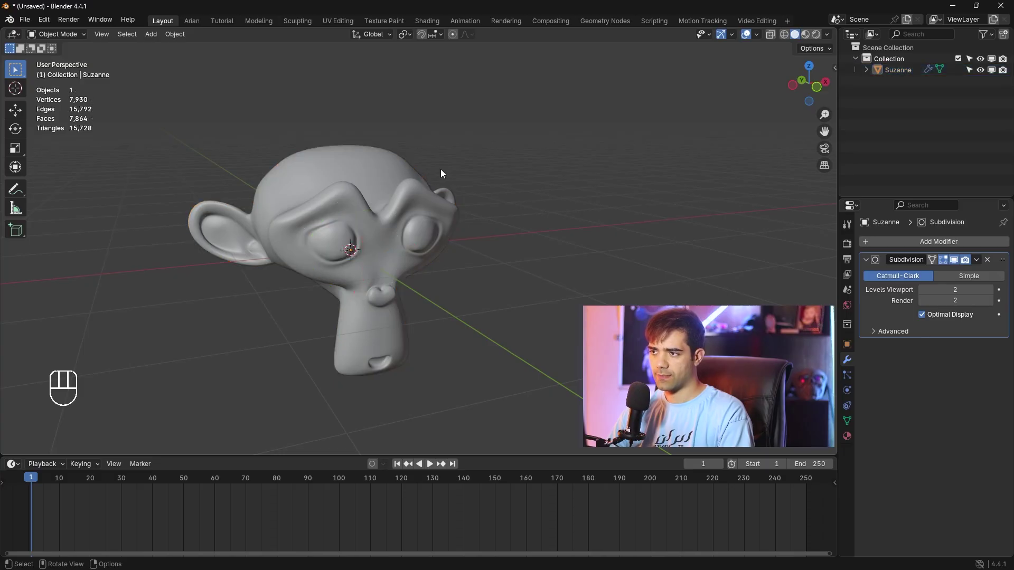
{"action": "mouse_move", "coordinate": [418, 196]}
{"action": "middle_mouse_down"}
{"action": "mouse_move", "coordinate": [471, 193]}
{"action": "mouse_move", "coordinate": [424, 199]}
{"action": "middle_mouse_up"}
{"action": "scroll", "coordinate": [426, 179], "scroll_direction": "down", "scroll_amount": 2}
{"action": "left_click", "coordinate": [410, 195]}
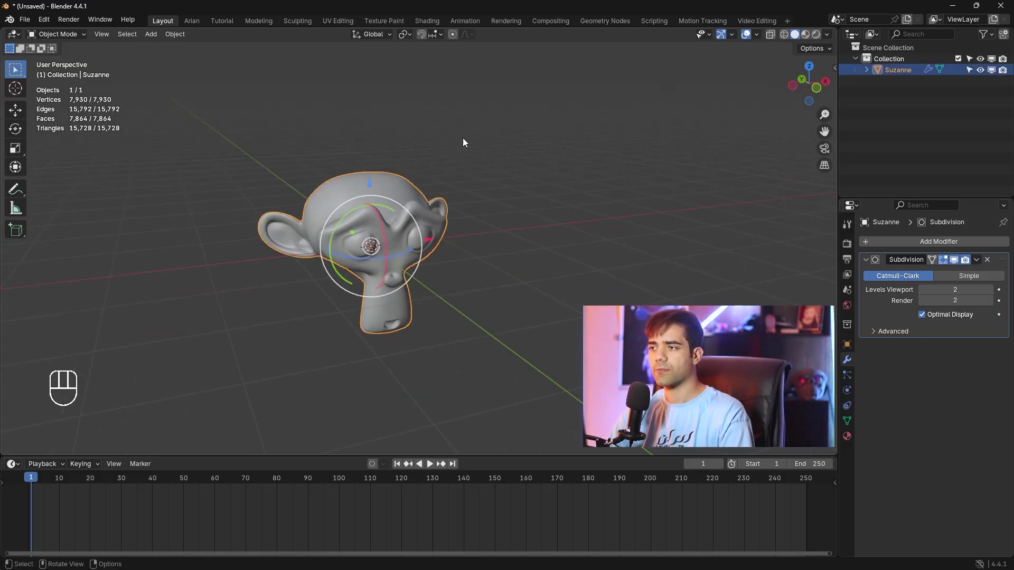
- Switch to the Shading workspace and create a new material for the monkey
{"action": "left_click", "coordinate": [429, 20]}
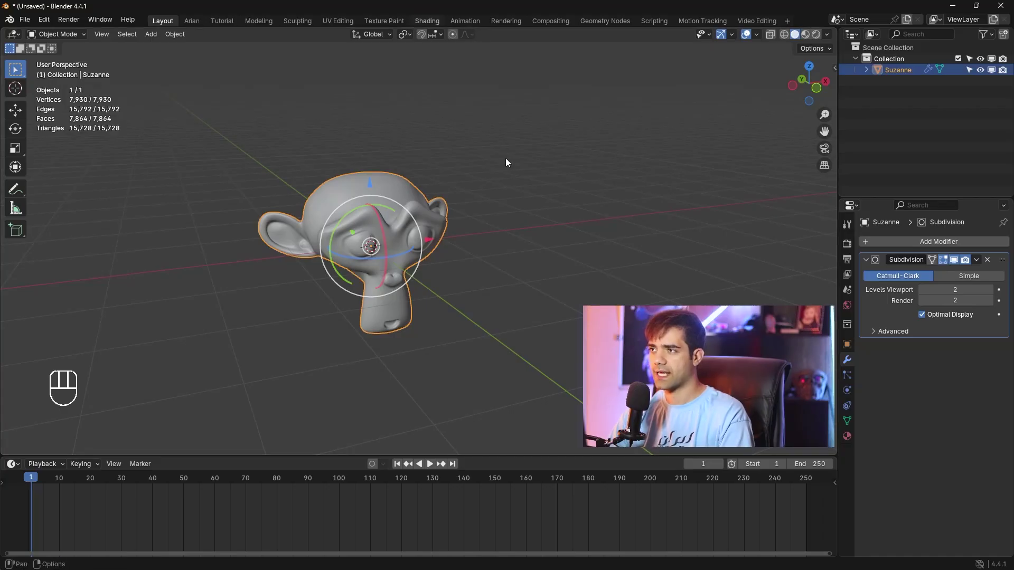
{"action": "scroll", "coordinate": [522, 176], "scroll_direction": "up", "scroll_amount": 2}
{"action": "middle_click_drag", "start_coordinate": [516, 169], "coordinate": [556, 134]}
{"action": "left_click", "coordinate": [521, 249]}
{"action": "scroll", "coordinate": [565, 144], "scroll_direction": "up", "scroll_amount": 2}
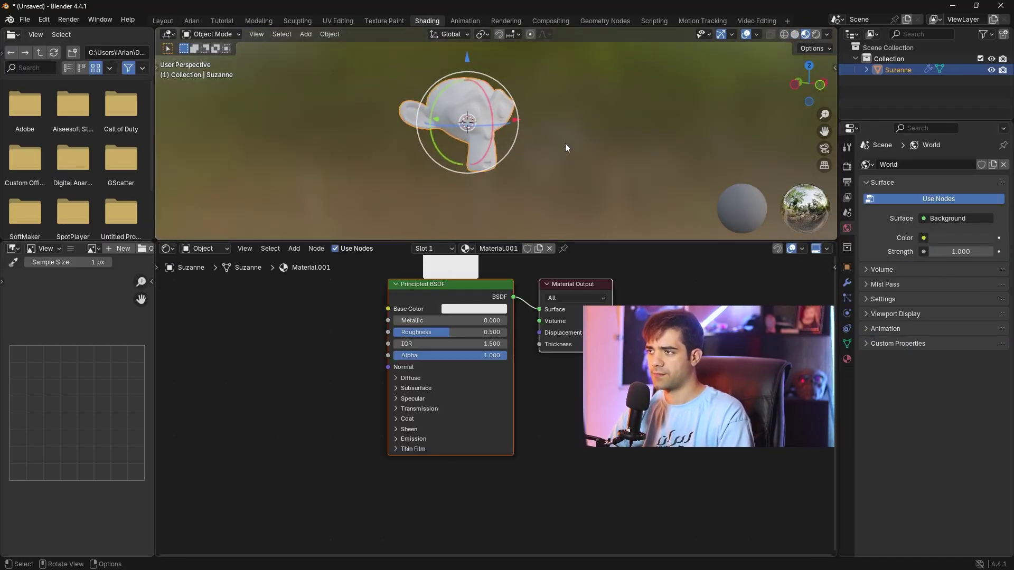
{"action": "middle_click_drag", "start_coordinate": [572, 380], "coordinate": [627, 438], "text": "shift"}
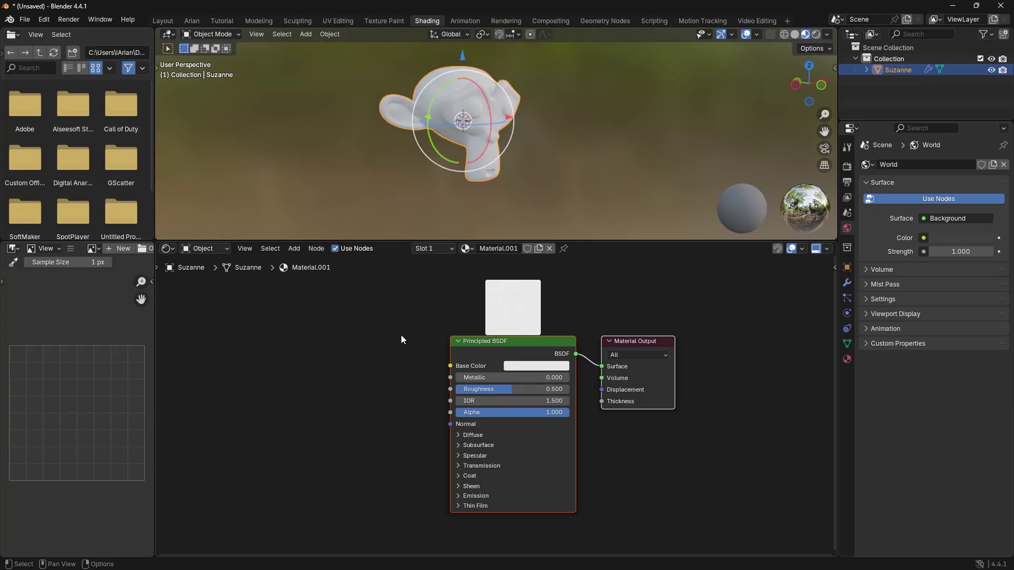
- Set the Principled BSDF's base color to a pale light blue and check it on the monkey
{"action": "scroll", "coordinate": [544, 380], "scroll_direction": "down", "scroll_amount": 1}
{"action": "left_click", "coordinate": [491, 338]}
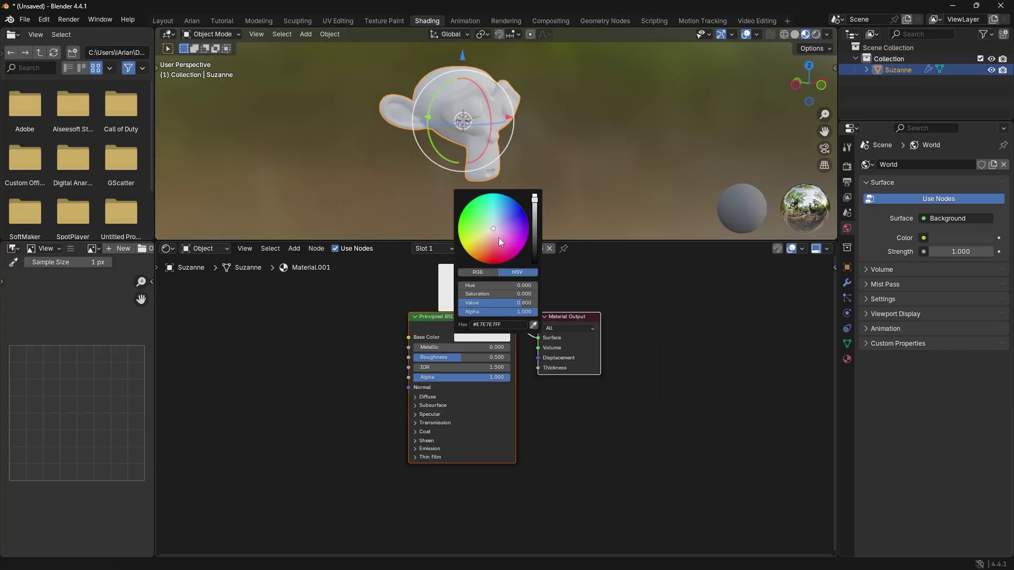
{"action": "left_click_drag", "start_coordinate": [501, 241], "coordinate": [496, 226]}
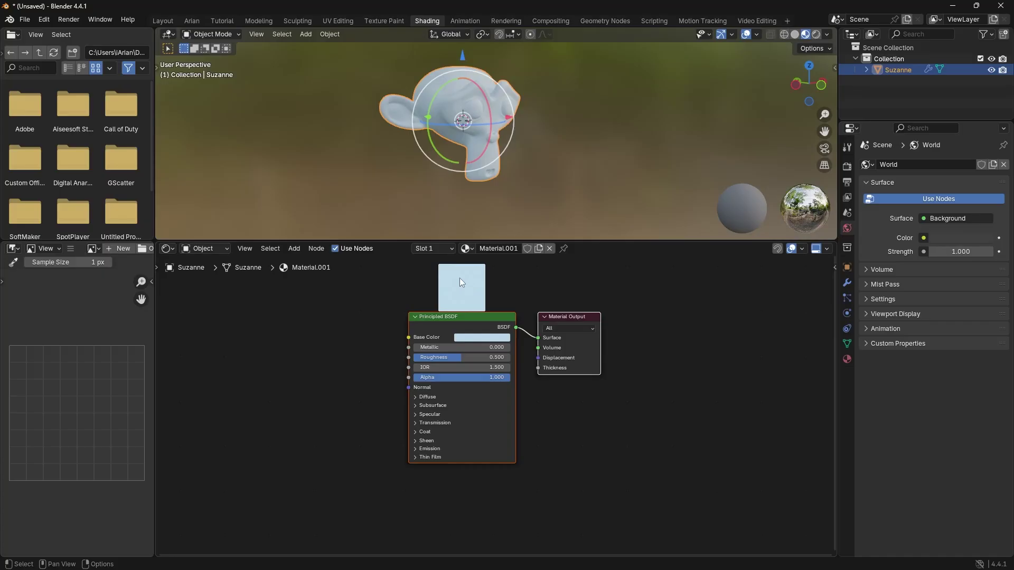
{"action": "scroll", "coordinate": [494, 135], "scroll_direction": "up", "scroll_amount": 2}
{"action": "middle_click_drag", "start_coordinate": [568, 155], "coordinate": [539, 154]}
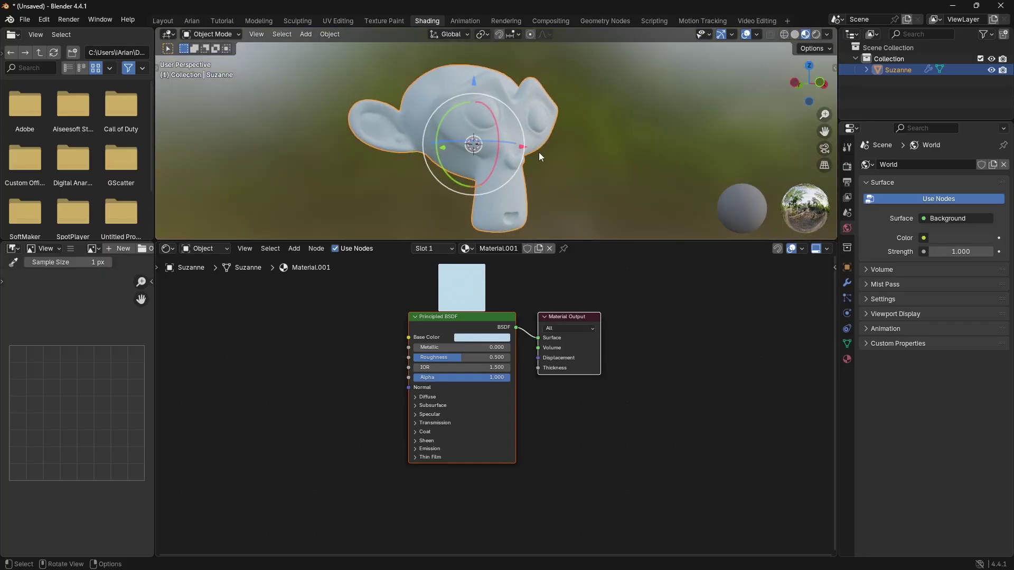
- Duplicate the Principled BSDF below the original and set the copy's base color to a saturated blue-violet
{"action": "left_click", "coordinate": [494, 319]}
{"action": "scroll", "coordinate": [536, 401], "scroll_direction": "down", "scroll_amount": 4}
{"action": "middle_click_drag", "start_coordinate": [538, 407], "coordinate": [510, 356]}
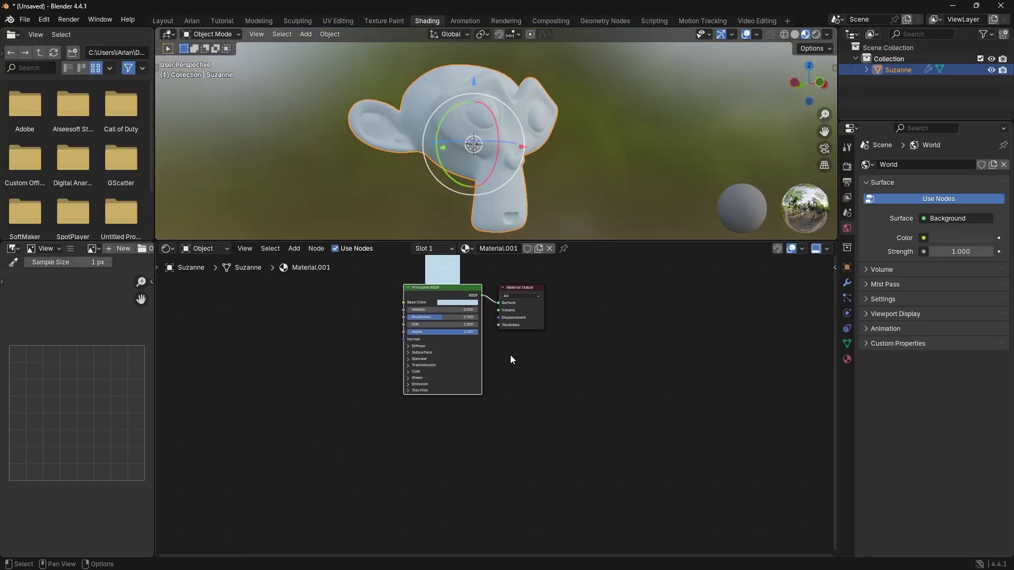
{"action": "key", "text": "shift+d"}
{"action": "left_click", "coordinate": [502, 503]}
{"action": "scroll", "coordinate": [492, 460], "scroll_direction": "up", "scroll_amount": 3}
{"action": "middle_click_drag", "start_coordinate": [492, 460], "coordinate": [533, 418]}
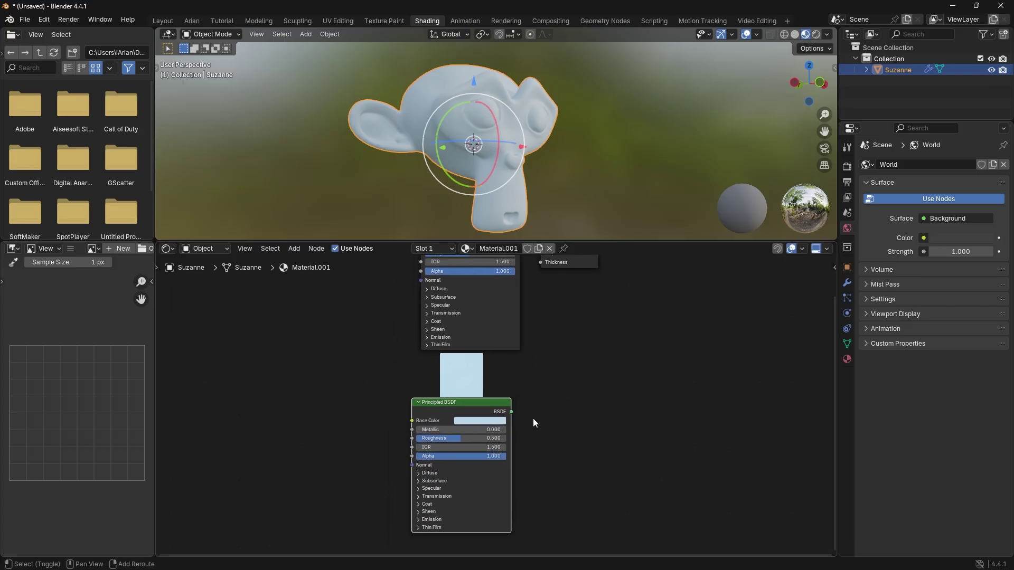
{"action": "left_click", "coordinate": [485, 422]}
{"action": "left_click_drag", "start_coordinate": [498, 312], "coordinate": [507, 310]}
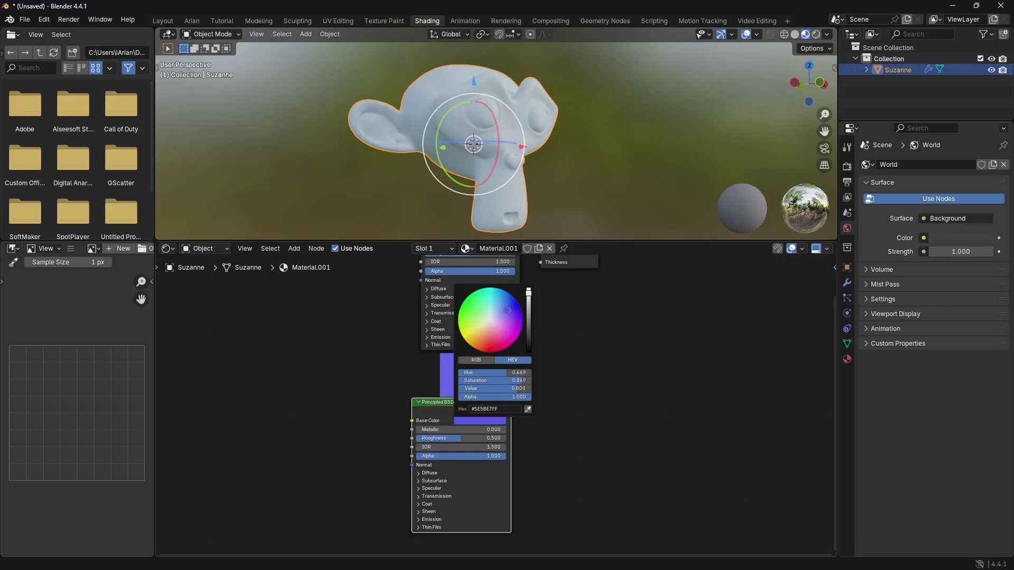
- Move the Material Output aside, combine both Principled BSDFs through a Mix Shader feeding its Surface, and tuck the violet node closer to the first
{"action": "middle_click_drag", "start_coordinate": [594, 331], "coordinate": [555, 413]}
{"action": "left_click_drag", "start_coordinate": [533, 299], "coordinate": [649, 368]}
{"action": "key", "text": "shift+a"}
{"action": "left_click", "coordinate": [561, 302]}
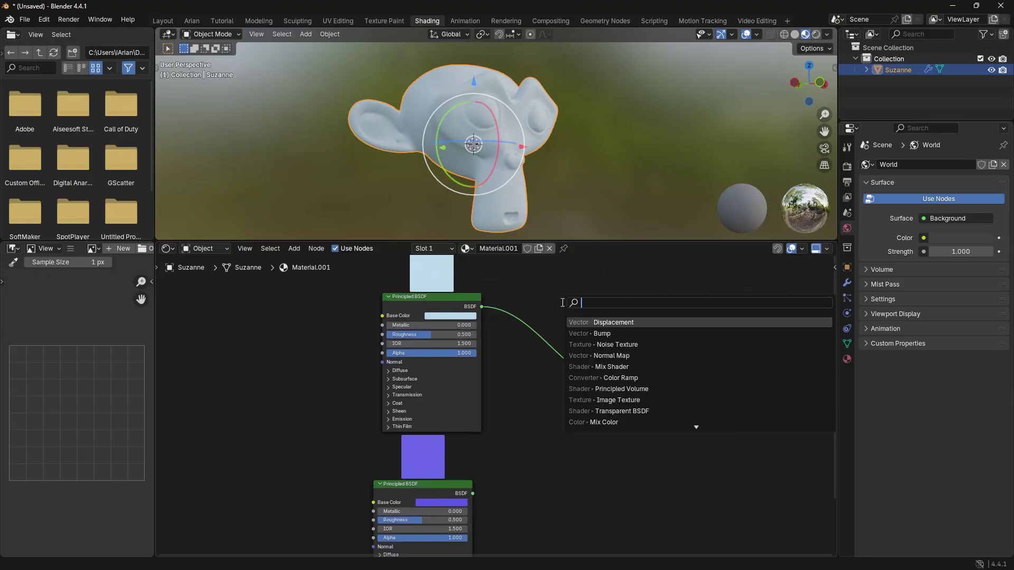
{"action": "type", "text": "mix"}
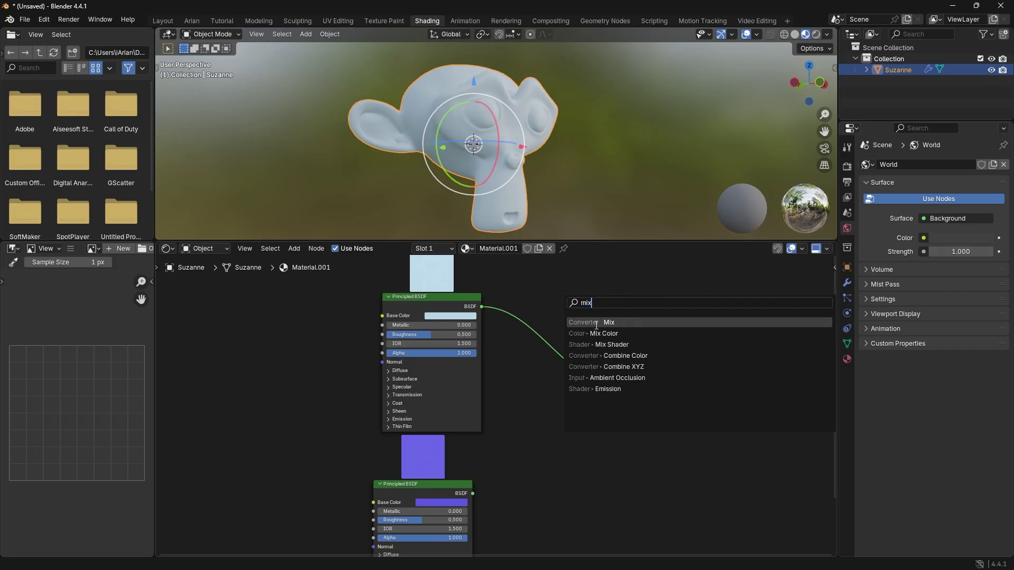
{"action": "left_click", "coordinate": [604, 344]}
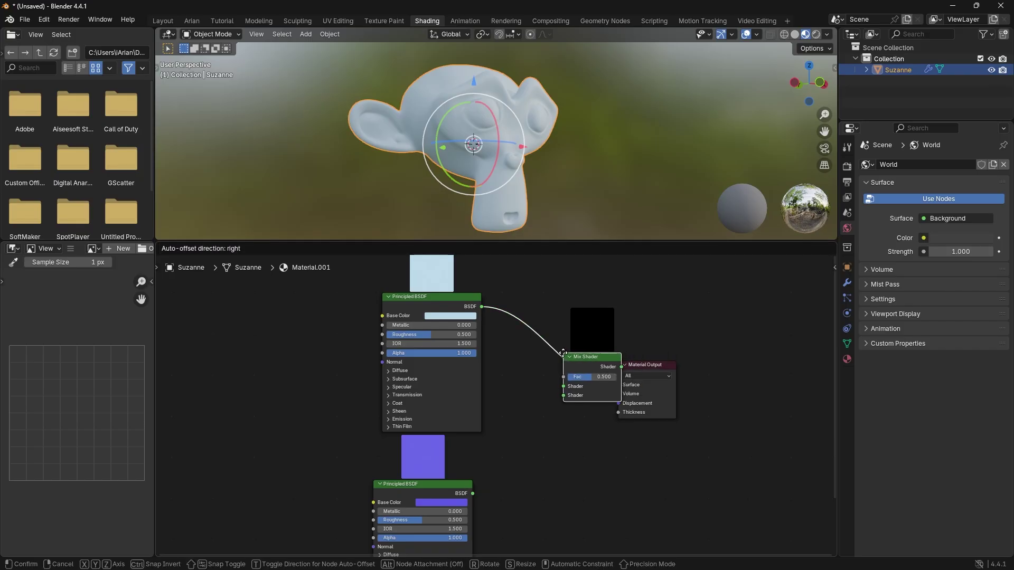
{"action": "left_click", "coordinate": [546, 355]}
{"action": "left_click_drag", "start_coordinate": [473, 493], "coordinate": [543, 395]}
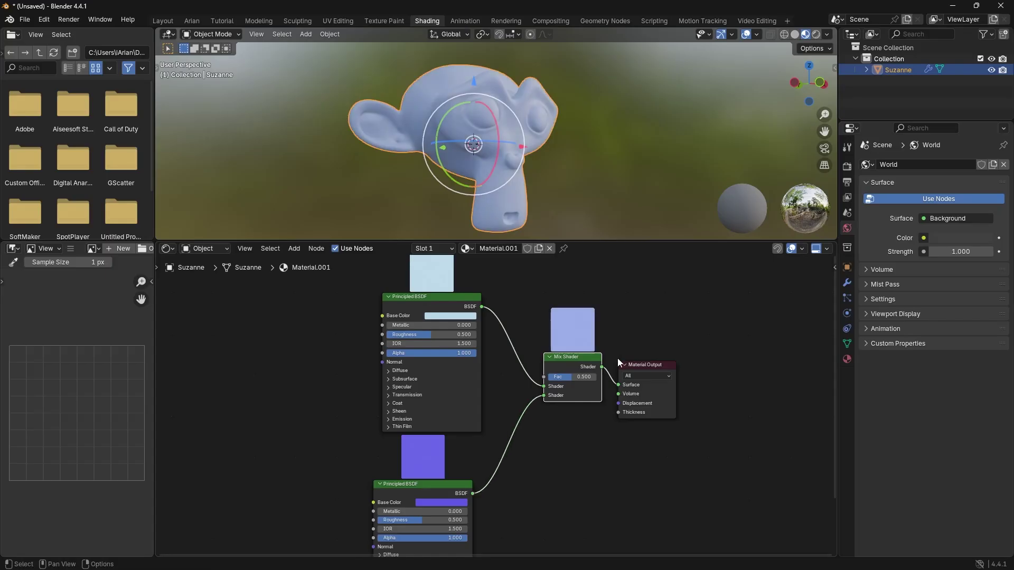
{"action": "left_click_drag", "start_coordinate": [456, 488], "coordinate": [464, 465]}
- Set the roughness to 1.0 on the pale blue Principled BSDF and to 0.2 on the violet one
{"action": "scroll", "coordinate": [448, 350], "scroll_direction": "up", "scroll_amount": 1}
{"action": "middle_click_drag", "start_coordinate": [448, 349], "coordinate": [458, 397]}
{"action": "left_click_drag", "start_coordinate": [468, 377], "coordinate": [467, 376]}
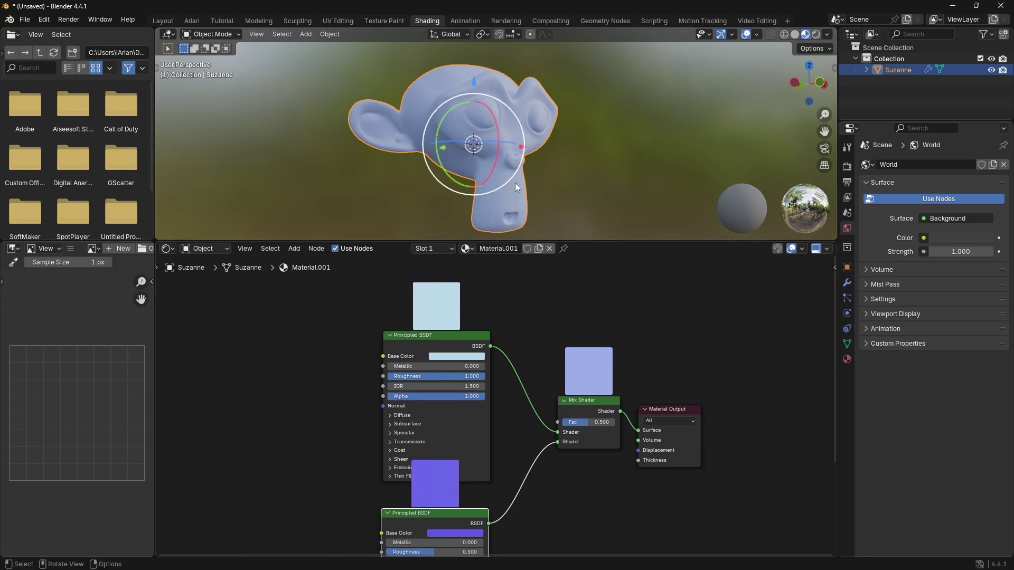
{"action": "middle_click_drag", "start_coordinate": [522, 440], "coordinate": [536, 323]}
{"action": "left_click", "coordinate": [459, 434]}
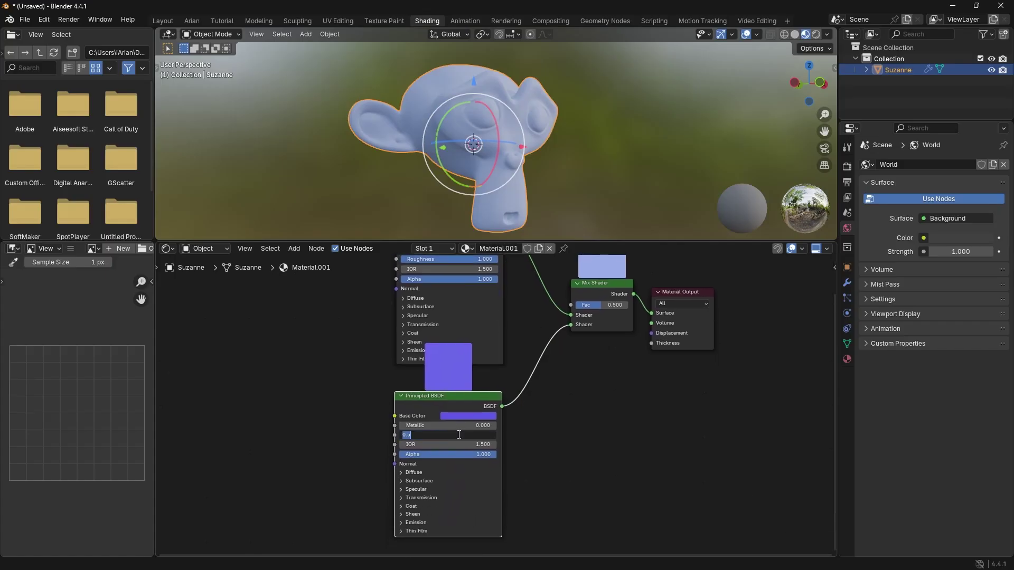
{"action": "key", "text": "Return"}
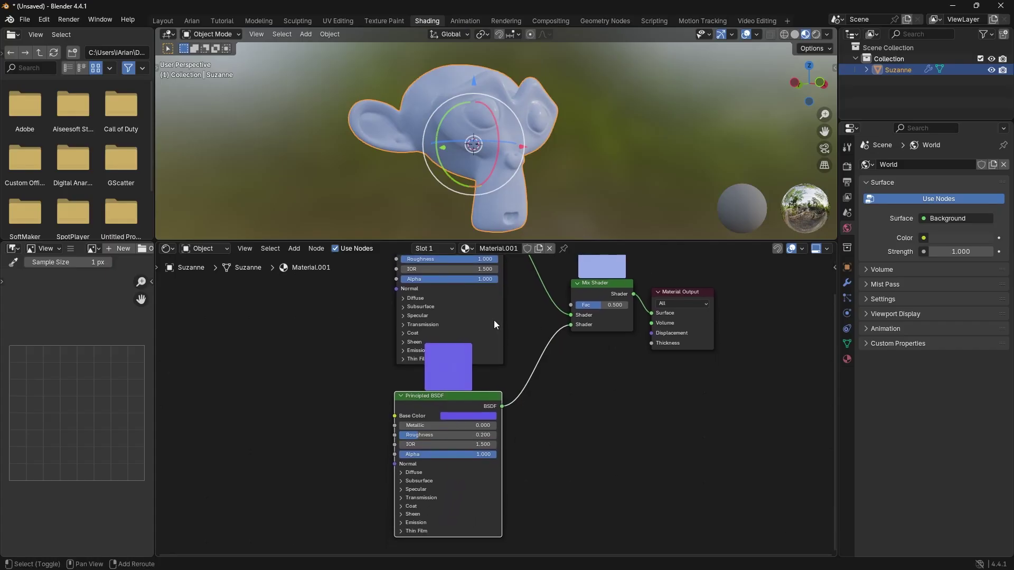
- Set the transmission weight to 1.0 on both Principled BSDF nodes
{"action": "middle_click_drag", "start_coordinate": [493, 320], "coordinate": [490, 348]}
{"action": "left_click", "coordinate": [422, 355]}
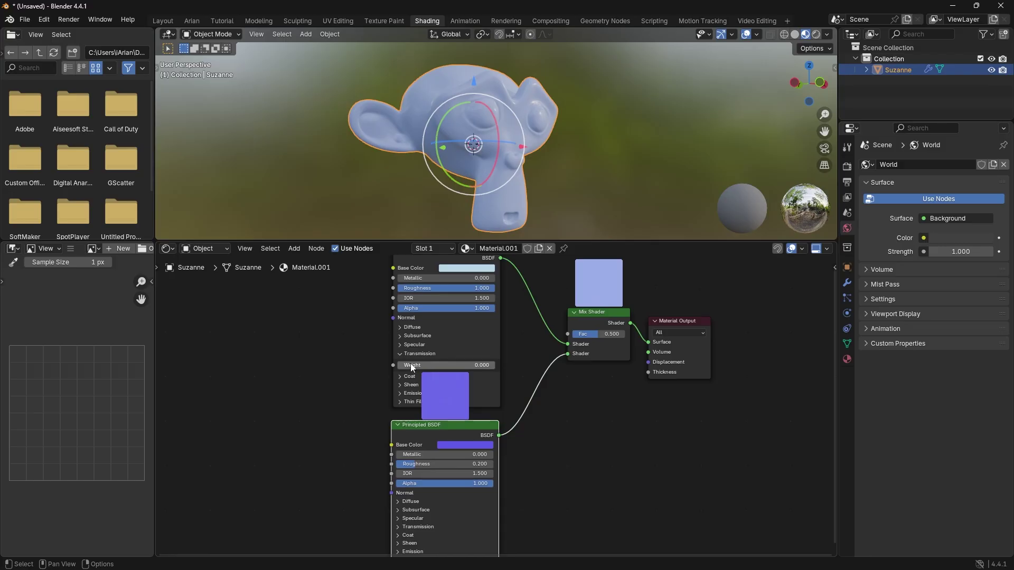
{"action": "left_click_drag", "start_coordinate": [410, 365], "coordinate": [509, 366]}
{"action": "middle_click_drag", "start_coordinate": [581, 449], "coordinate": [584, 353]}
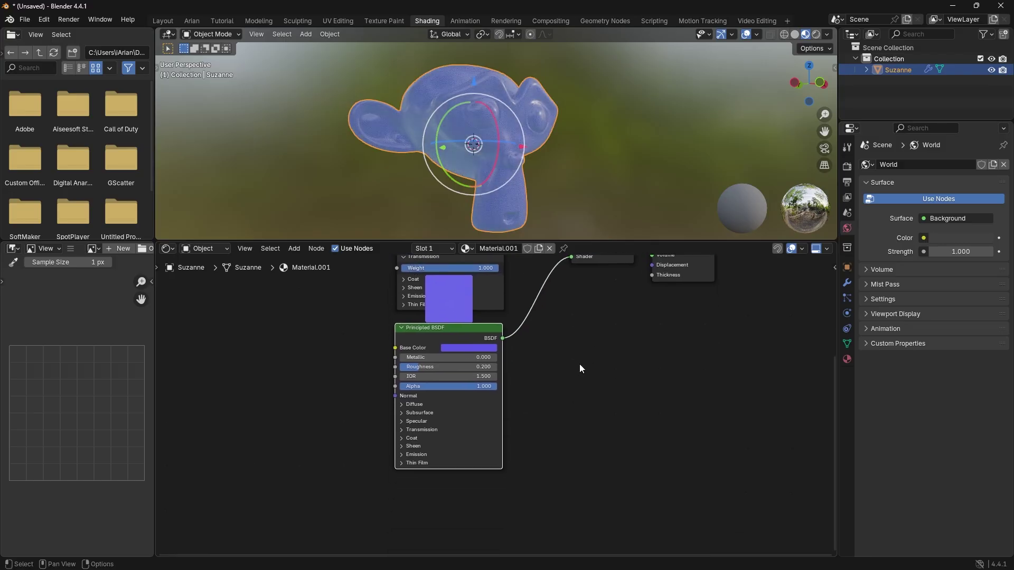
{"action": "left_click", "coordinate": [417, 430]}
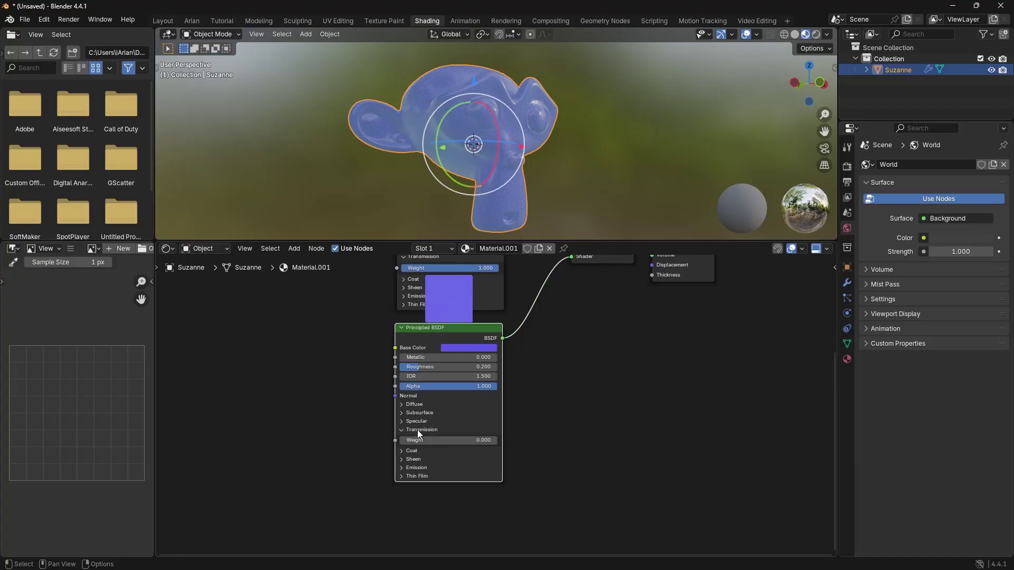
{"action": "left_click_drag", "start_coordinate": [419, 442], "coordinate": [518, 442]}
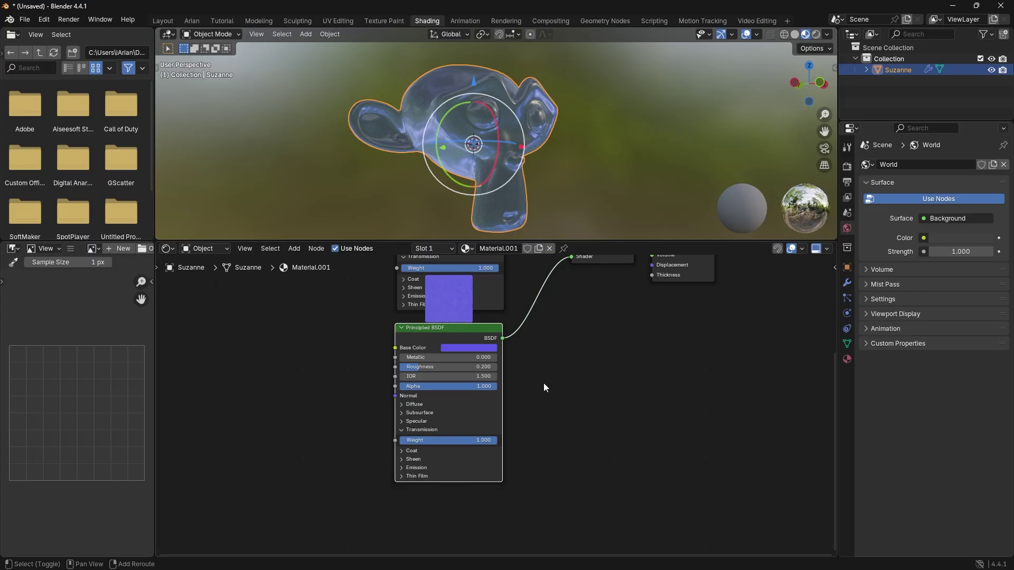
{"action": "middle_click_drag", "start_coordinate": [543, 384], "coordinate": [517, 429]}
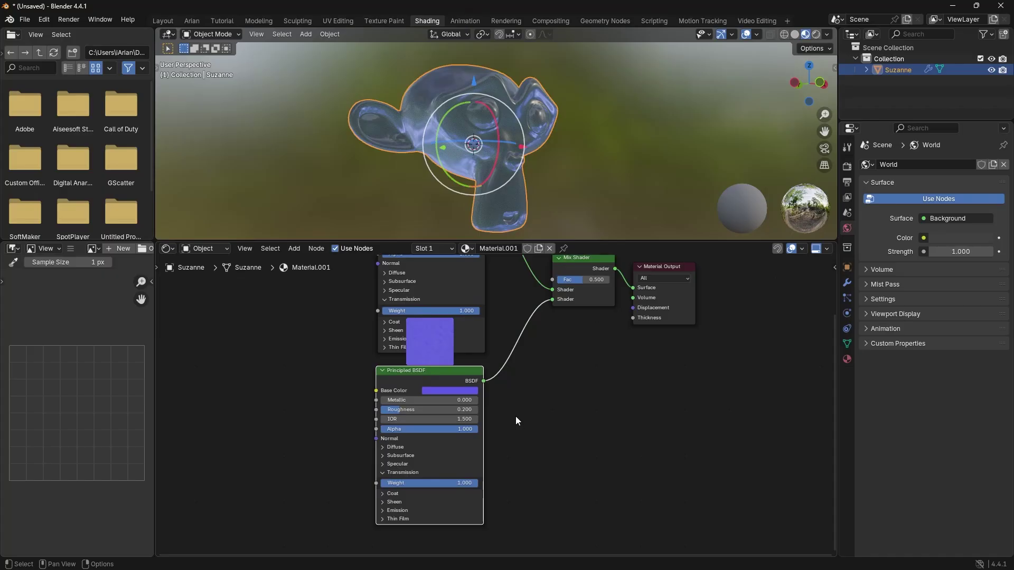
{"action": "middle_click_drag", "start_coordinate": [527, 386], "coordinate": [512, 510]}
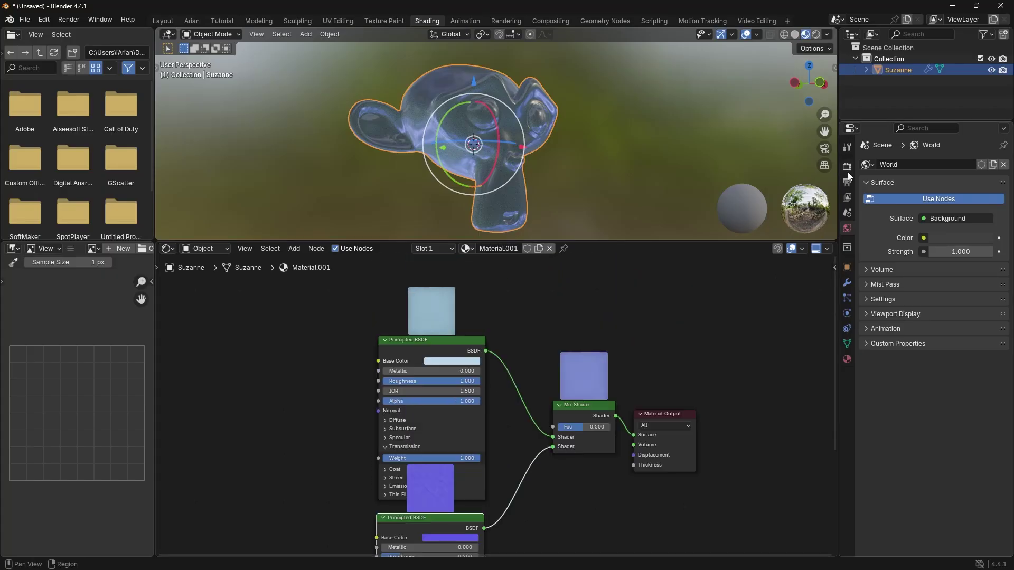
- Set the render engine to Cycles and its device to GPU Compute
{"action": "left_click", "coordinate": [847, 168]}
{"action": "left_click", "coordinate": [953, 165]}
{"action": "left_click", "coordinate": [943, 202]}
{"action": "left_click", "coordinate": [935, 194]}
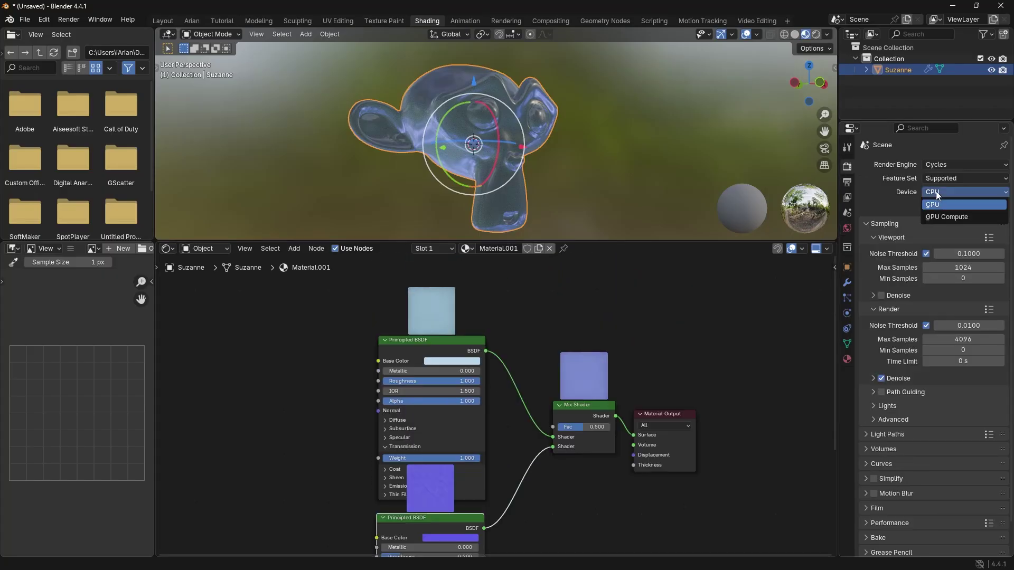
{"action": "left_click", "coordinate": [939, 217]}
- Enable viewport denoising and choose the OptiX denoiser for both the viewport and the final render
{"action": "left_click", "coordinate": [881, 295]}
{"action": "left_click", "coordinate": [874, 297]}
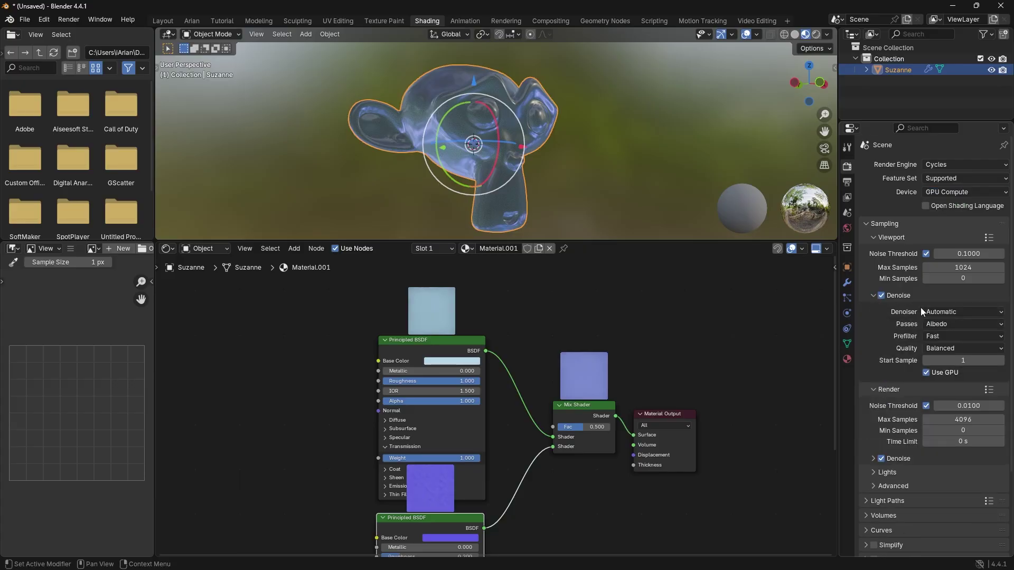
{"action": "left_click", "coordinate": [932, 312]}
{"action": "left_click", "coordinate": [933, 336]}
{"action": "left_click", "coordinate": [871, 295]}
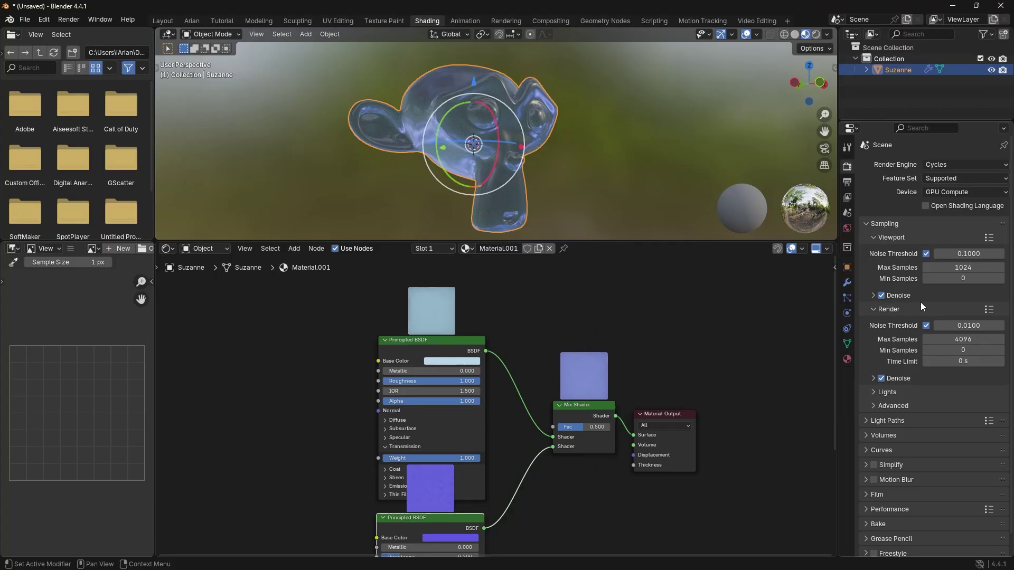
{"action": "left_click", "coordinate": [873, 379]}
{"action": "left_click", "coordinate": [933, 396]}
{"action": "left_click", "coordinate": [933, 407]}
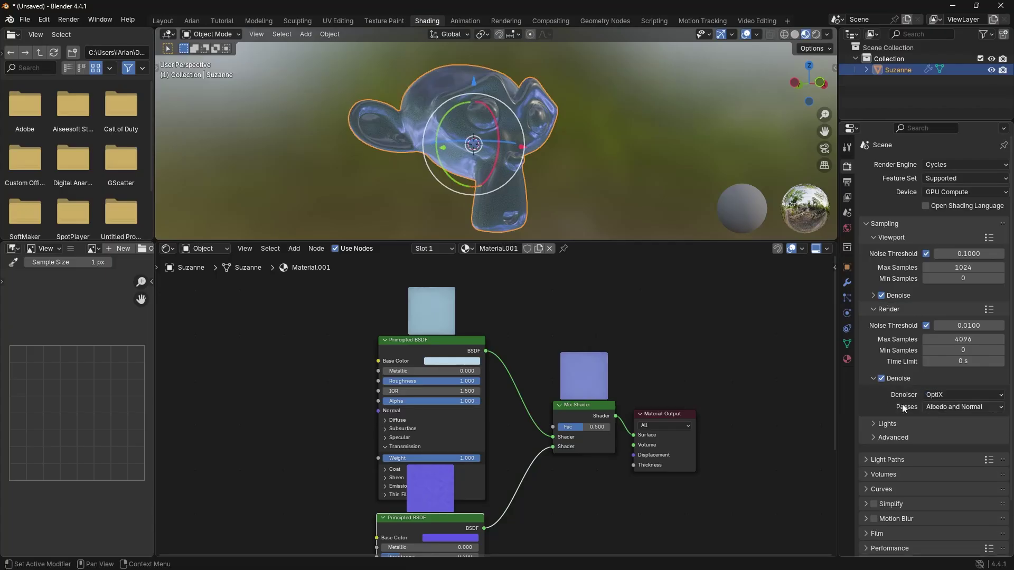
{"action": "left_click", "coordinate": [873, 382]}
- Make the render film transparent and enable Transparent Glass
{"action": "left_click", "coordinate": [881, 494]}
{"action": "scroll", "coordinate": [906, 364], "scroll_direction": "down", "scroll_amount": 4}
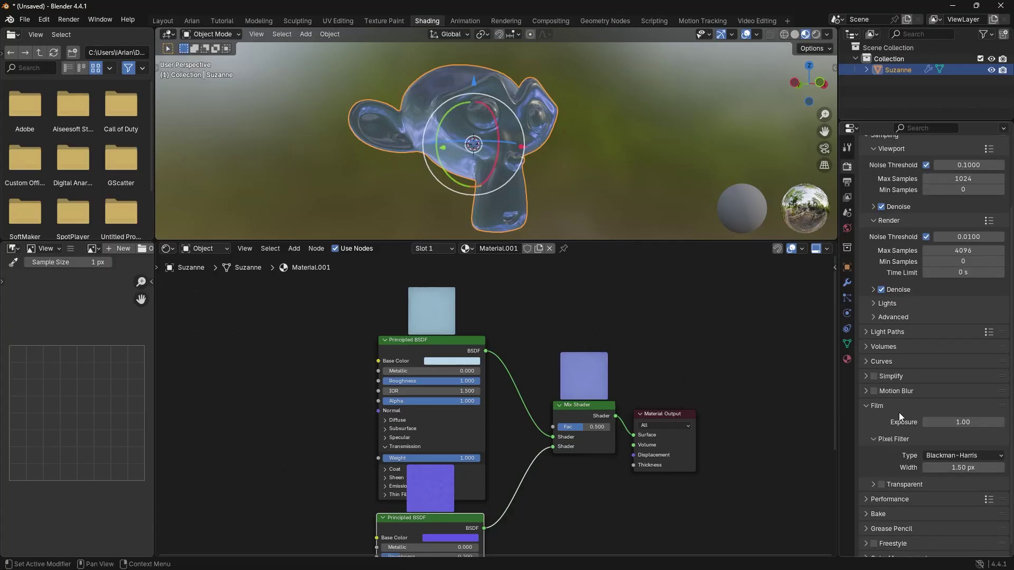
{"action": "left_click", "coordinate": [881, 476]}
{"action": "left_click", "coordinate": [873, 476]}
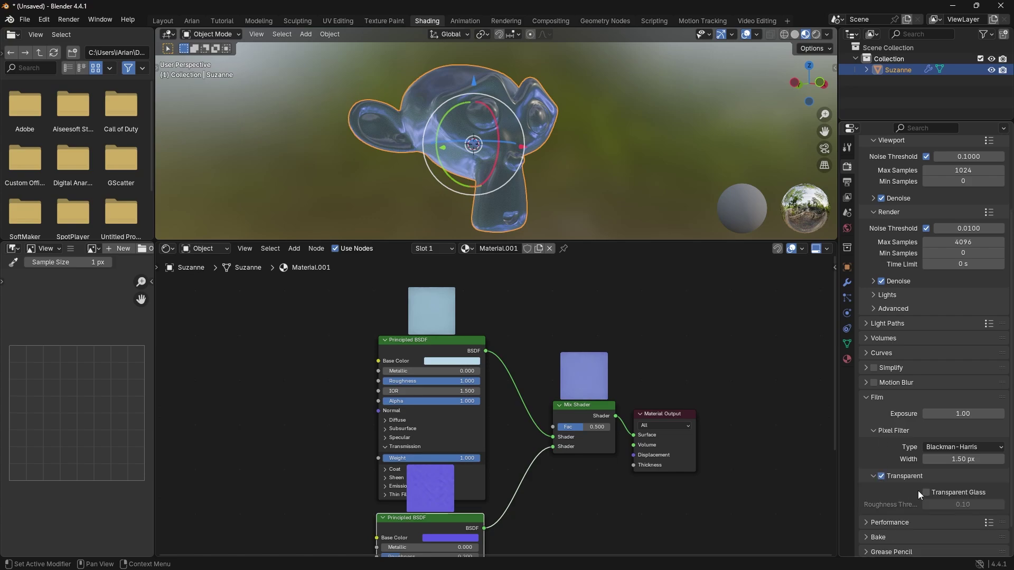
{"action": "left_click", "coordinate": [925, 492]}
- Enable Motion Blur in the render settings
{"action": "scroll", "coordinate": [899, 446], "scroll_direction": "up", "scroll_amount": 2}
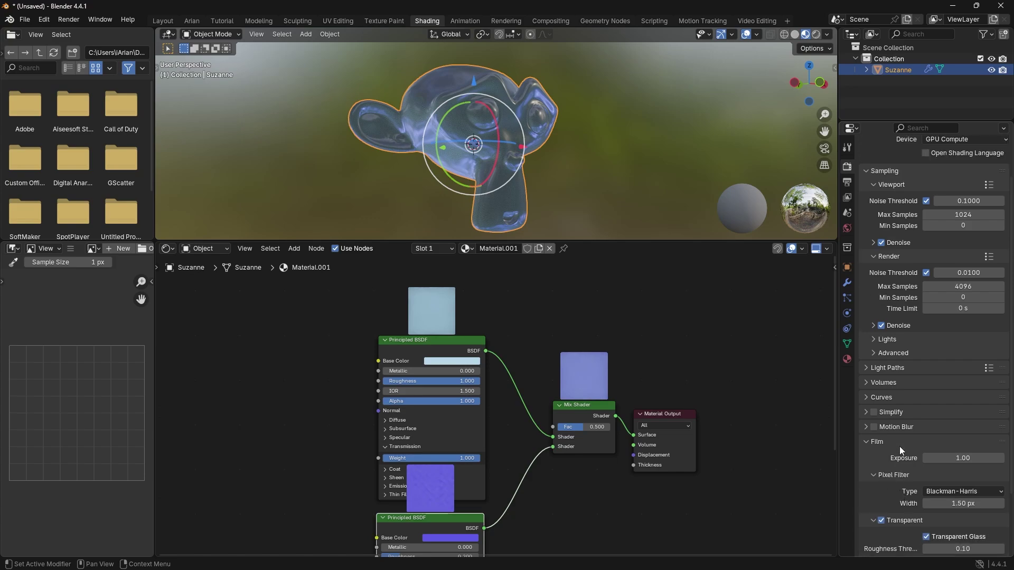
{"action": "left_click", "coordinate": [874, 427]}
{"action": "scroll", "coordinate": [904, 353], "scroll_direction": "down", "scroll_amount": 4}
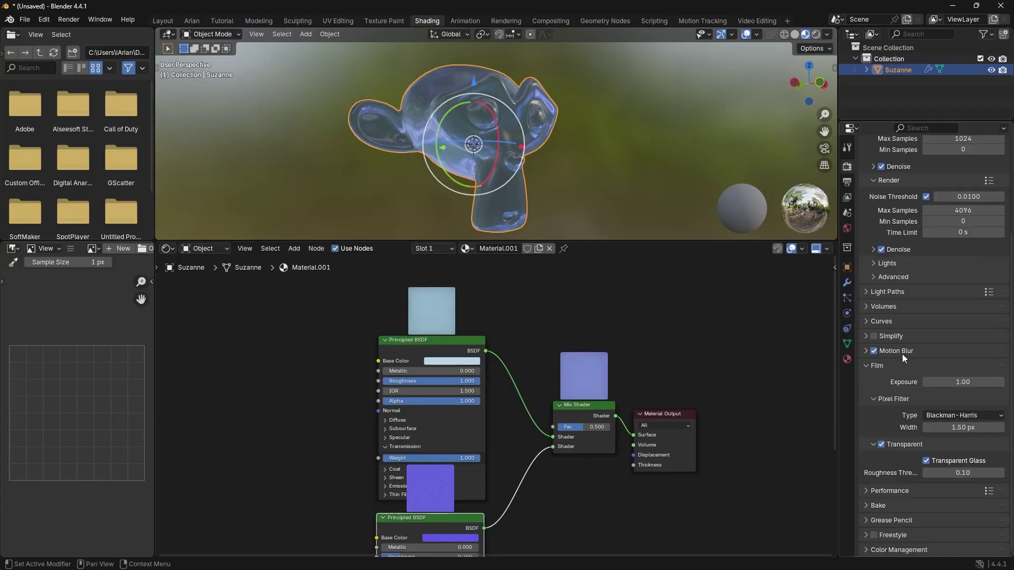
{"action": "scroll", "coordinate": [902, 354], "scroll_direction": "up", "scroll_amount": 3}
{"action": "scroll", "coordinate": [913, 416], "scroll_direction": "up", "scroll_amount": 3}
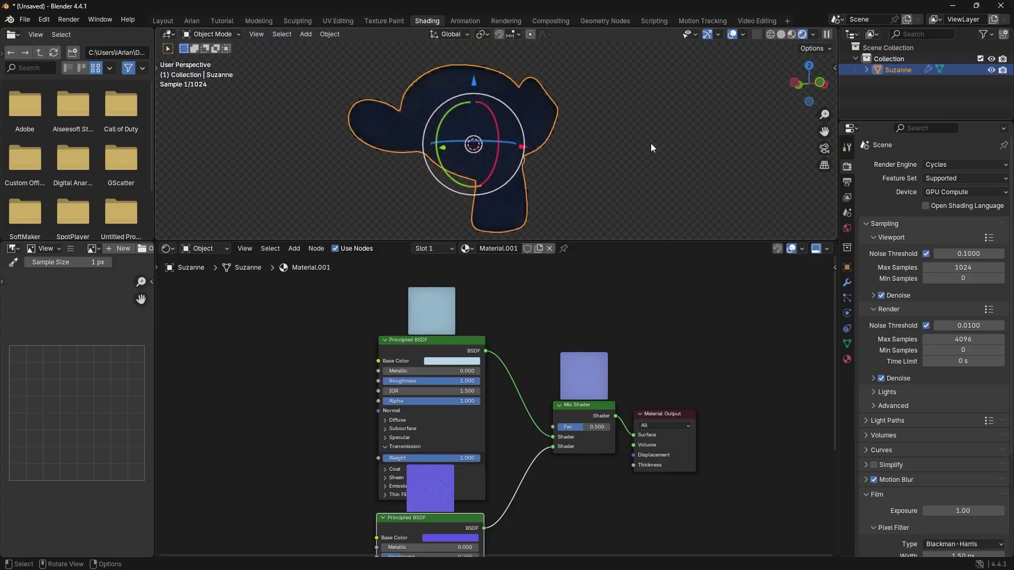
- Use a Sky Texture as the world background color
{"action": "left_click", "coordinate": [847, 228]}
{"action": "left_click", "coordinate": [923, 233]}
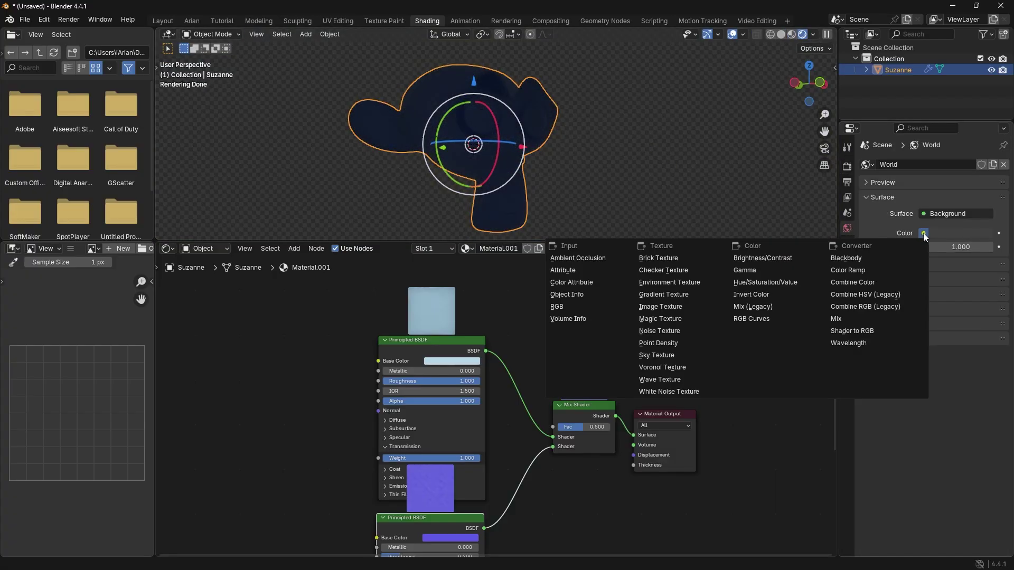
{"action": "left_click", "coordinate": [678, 354]}
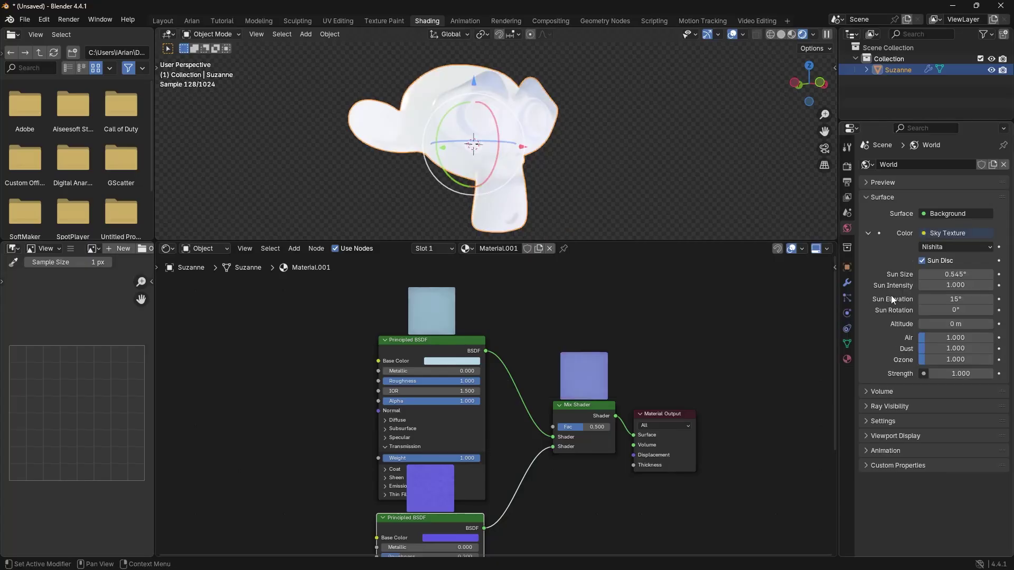
- Set the Sky Texture's sun intensity to 0.2 and the world background strength to 0.2
{"action": "left_click", "coordinate": [922, 287]}
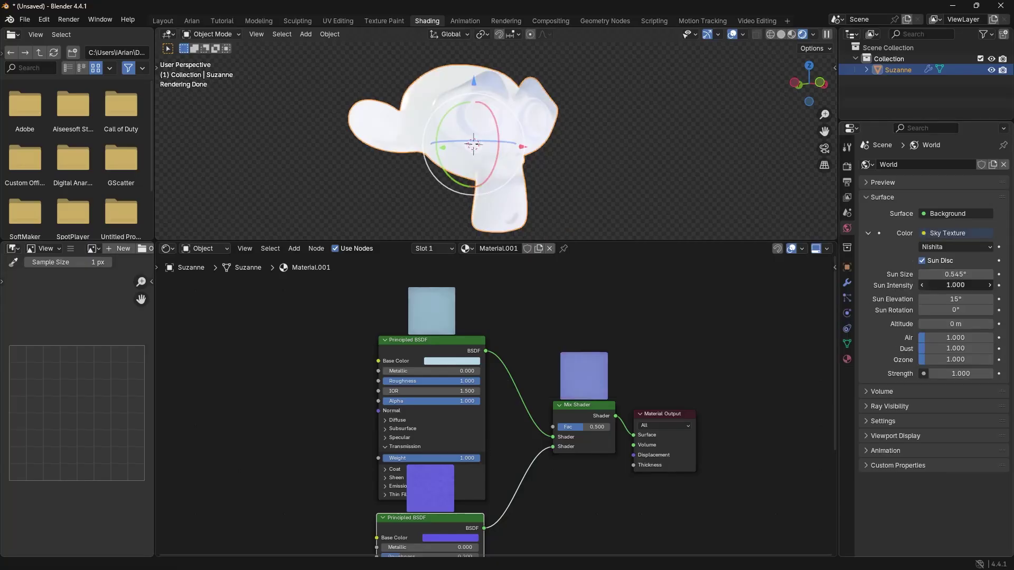
{"action": "left_click", "coordinate": [922, 286]}
{"action": "left_click", "coordinate": [923, 286]}
{"action": "left_click", "coordinate": [922, 287]}
{"action": "left_click", "coordinate": [923, 287]}
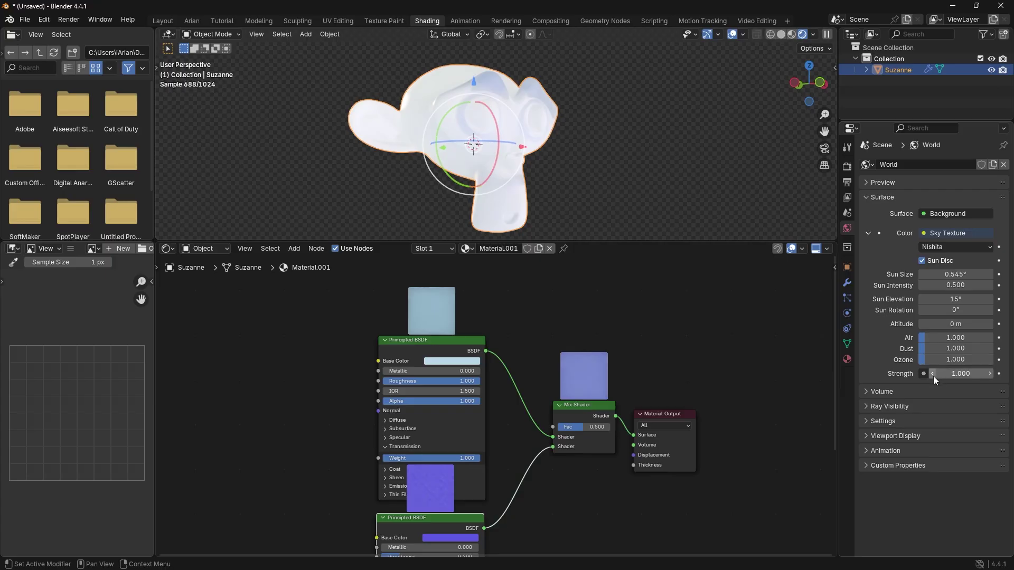
{"action": "left_click_drag", "start_coordinate": [932, 376], "coordinate": [906, 376]}
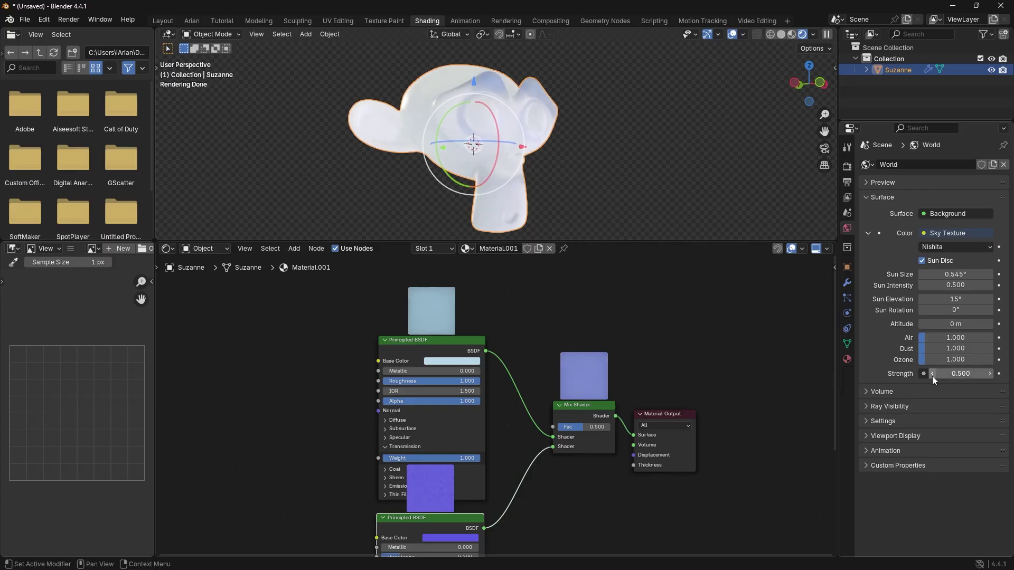
{"action": "left_click", "coordinate": [932, 376]}
{"action": "left_click", "coordinate": [932, 376]}
{"action": "left_click", "coordinate": [923, 287]}
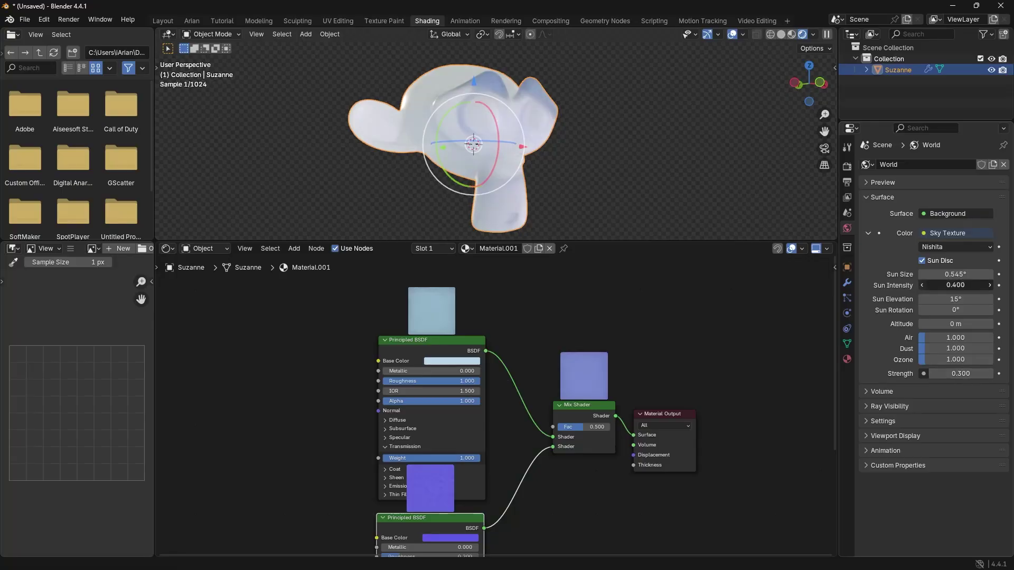
{"action": "left_click", "coordinate": [922, 285]}
{"action": "left_click", "coordinate": [921, 286]}
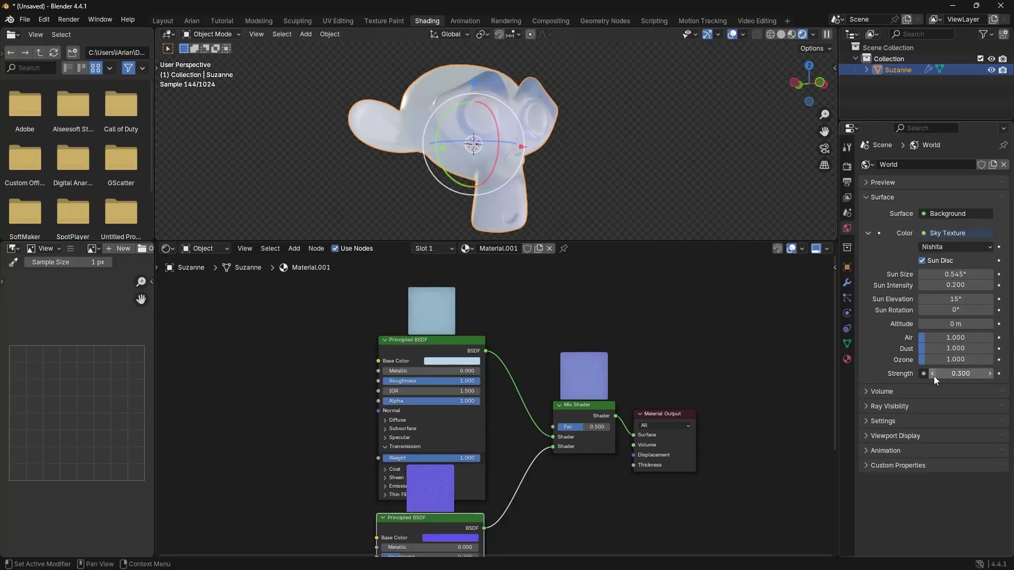
{"action": "left_click", "coordinate": [934, 375]}
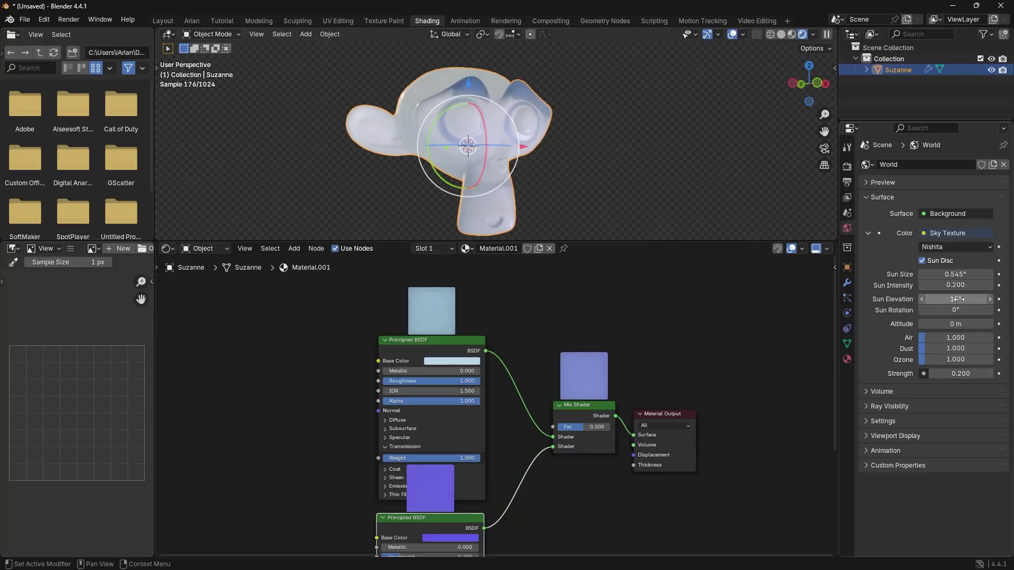
- Set the sky's sun elevation to 46.9° and sun rotation to -14.6°, and deselect the monkey head
{"action": "mouse_move", "coordinate": [956, 299]}
{"action": "left_mouse_down"}
{"action": "mouse_move", "coordinate": [1009, 300]}
{"action": "mouse_move", "coordinate": [948, 310]}
{"action": "left_mouse_up"}
{"action": "left_click", "coordinate": [564, 159]}
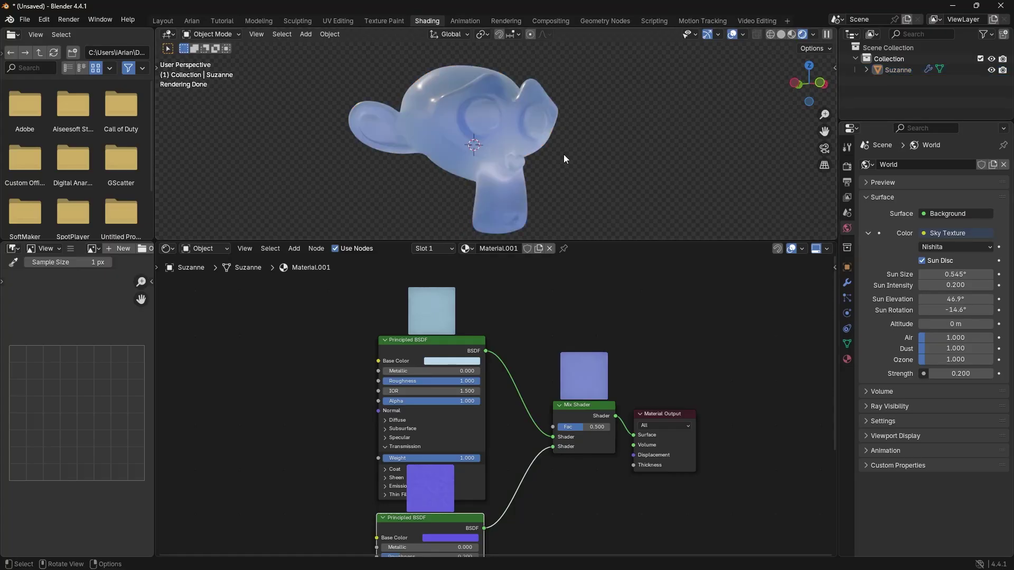
- Add a Noise Texture node above the light blue Principled BSDF in the material
{"action": "scroll", "coordinate": [519, 316], "scroll_direction": "down", "scroll_amount": 1}
{"action": "middle_click_drag", "start_coordinate": [518, 315], "coordinate": [513, 381]}
{"action": "scroll", "coordinate": [522, 157], "scroll_direction": "up", "scroll_amount": 4}
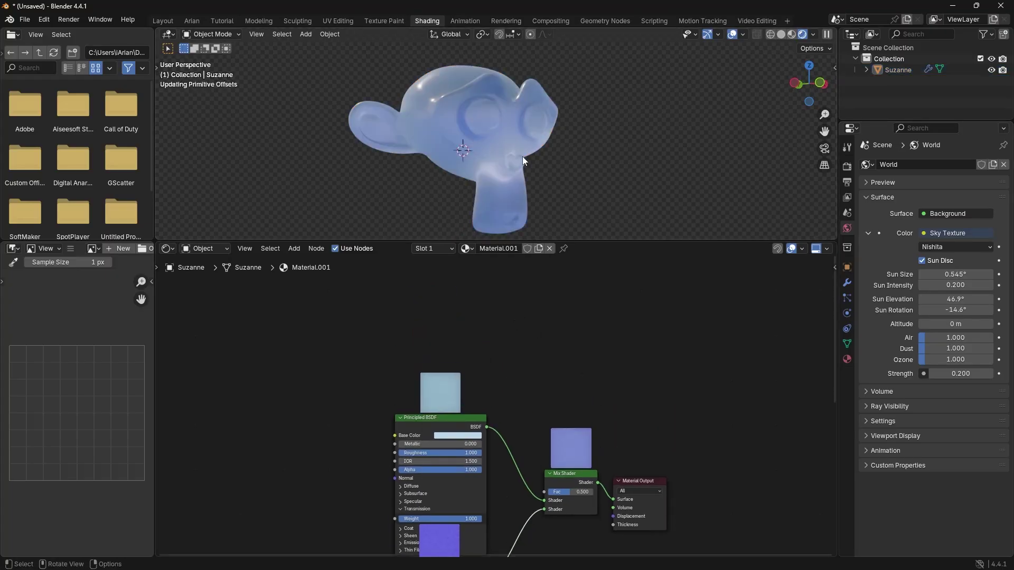
{"action": "scroll", "coordinate": [502, 154], "scroll_direction": "down", "scroll_amount": 4}
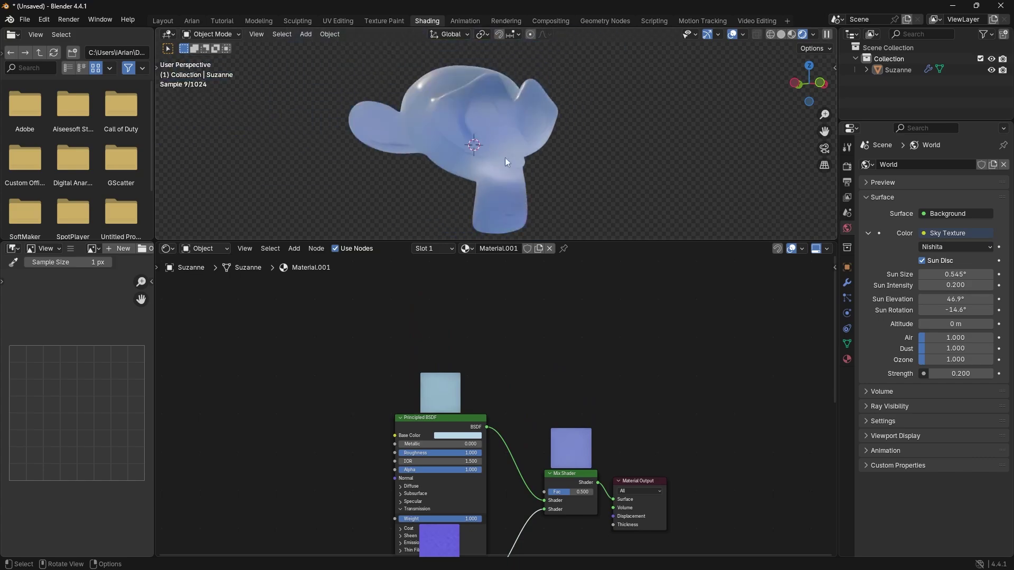
{"action": "key", "text": "shift+a"}
{"action": "left_click", "coordinate": [430, 300]}
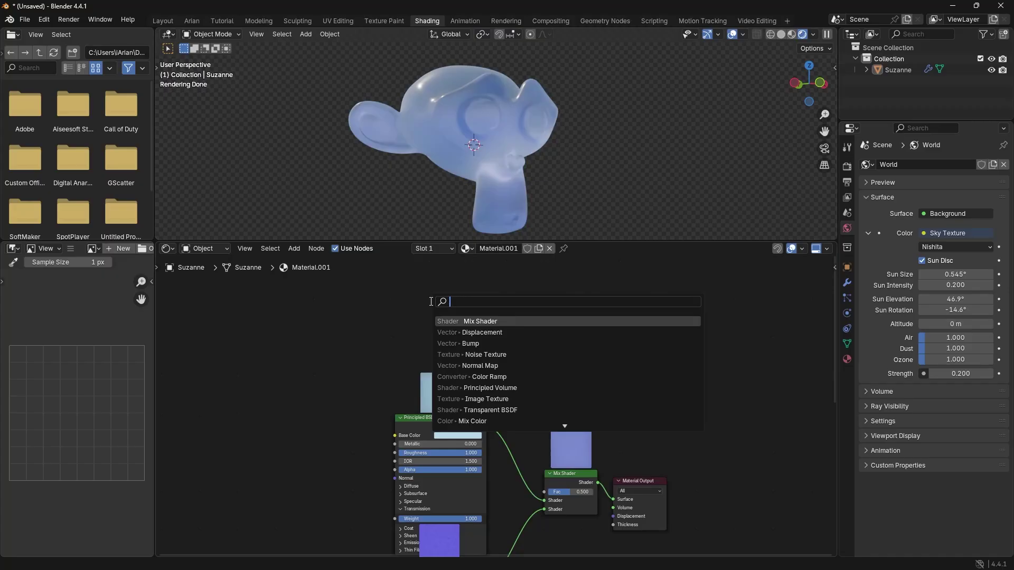
{"action": "type", "text": "noi"}
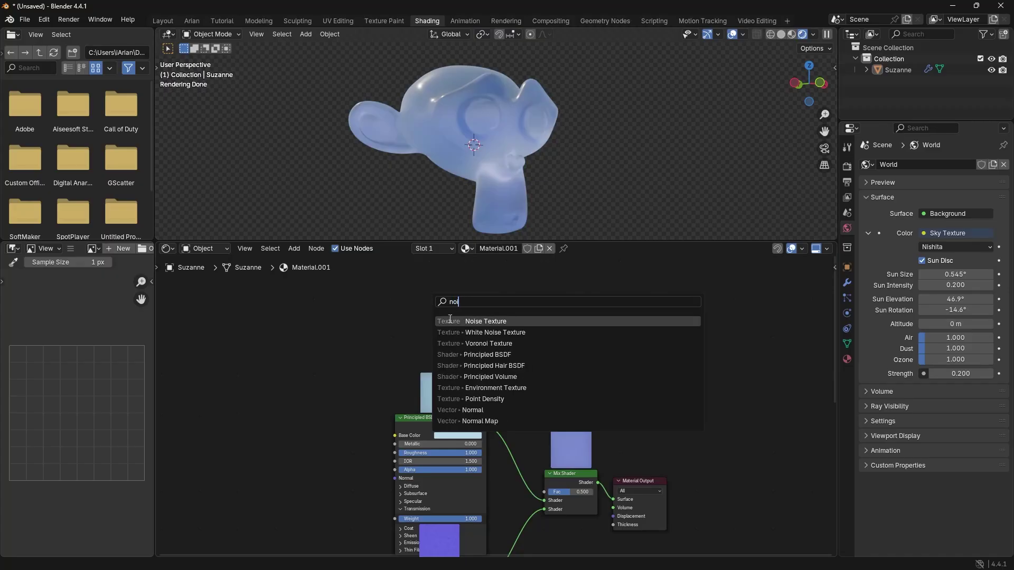
{"action": "left_click", "coordinate": [468, 320]}
{"action": "left_click", "coordinate": [416, 289]}
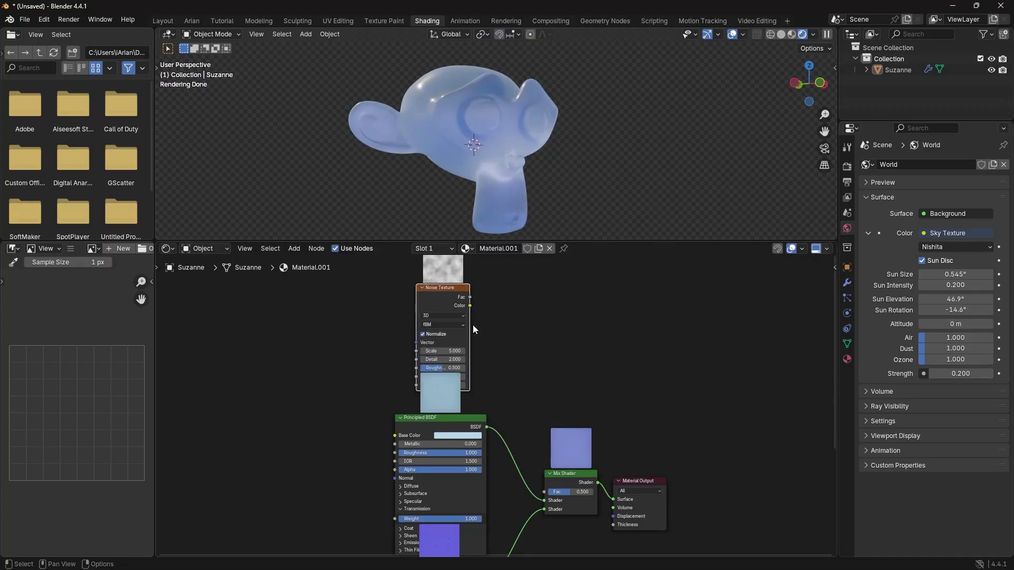
- Add Texture Coordinate and Mapping nodes feeding the Noise Texture, and arrange the nodes so they do not overlap
{"action": "scroll", "coordinate": [473, 328], "scroll_direction": "up", "scroll_amount": 2}
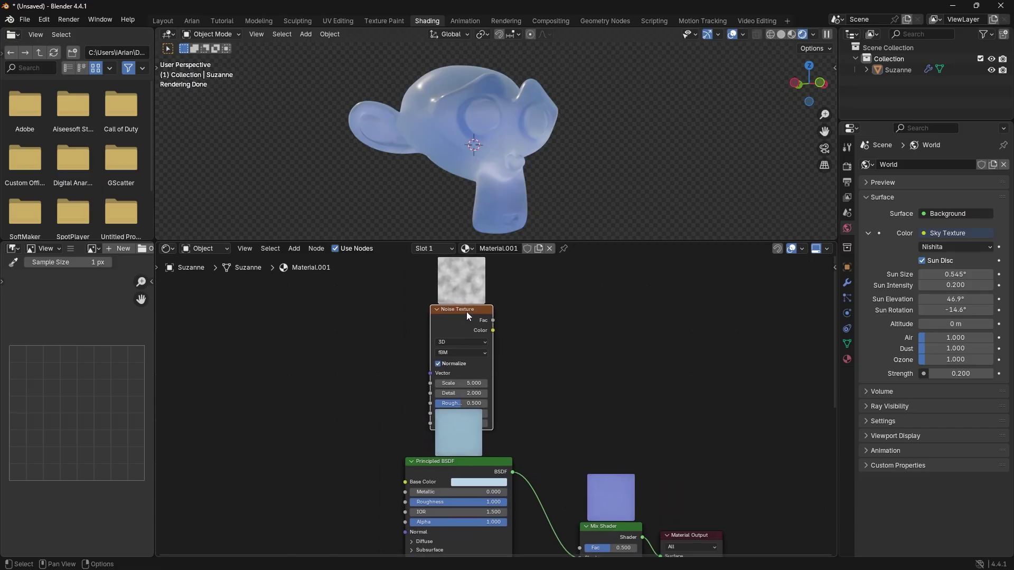
{"action": "key", "text": "ctrl+t"}
{"action": "left_click_drag", "start_coordinate": [417, 309], "coordinate": [309, 355]}
{"action": "left_click_drag", "start_coordinate": [375, 332], "coordinate": [323, 348]}
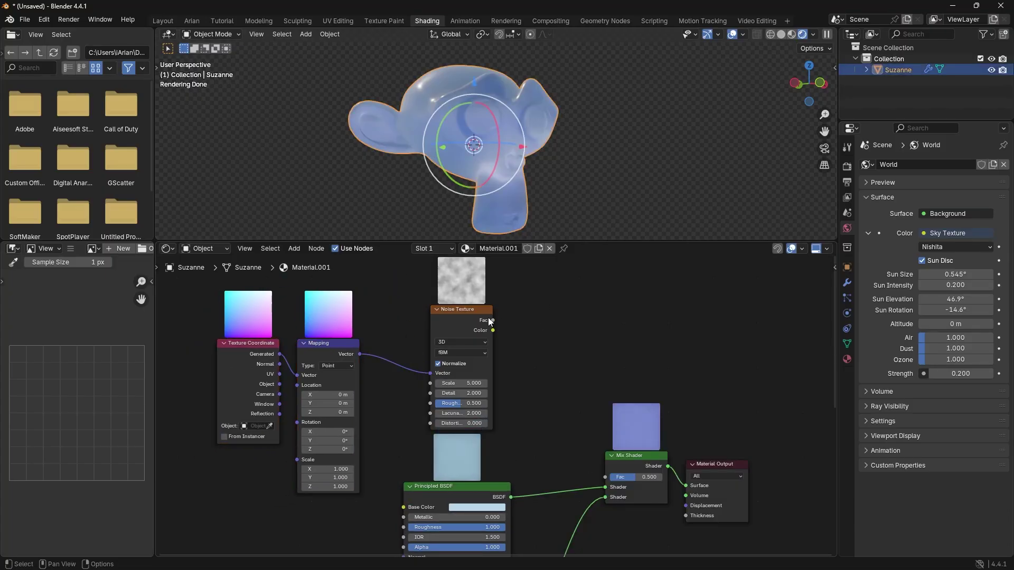
- Preview the Noise Texture directly on the material output and move the Material Output node above the Mix Shader
{"action": "left_click", "coordinate": [455, 313]}
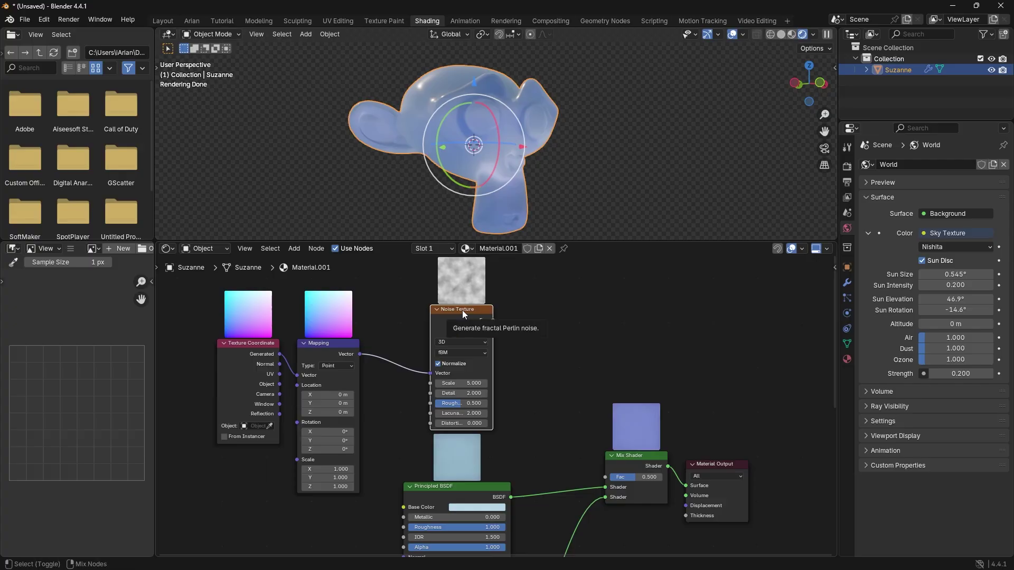
{"action": "left_click", "coordinate": [461, 310], "text": "ctrl+shift"}
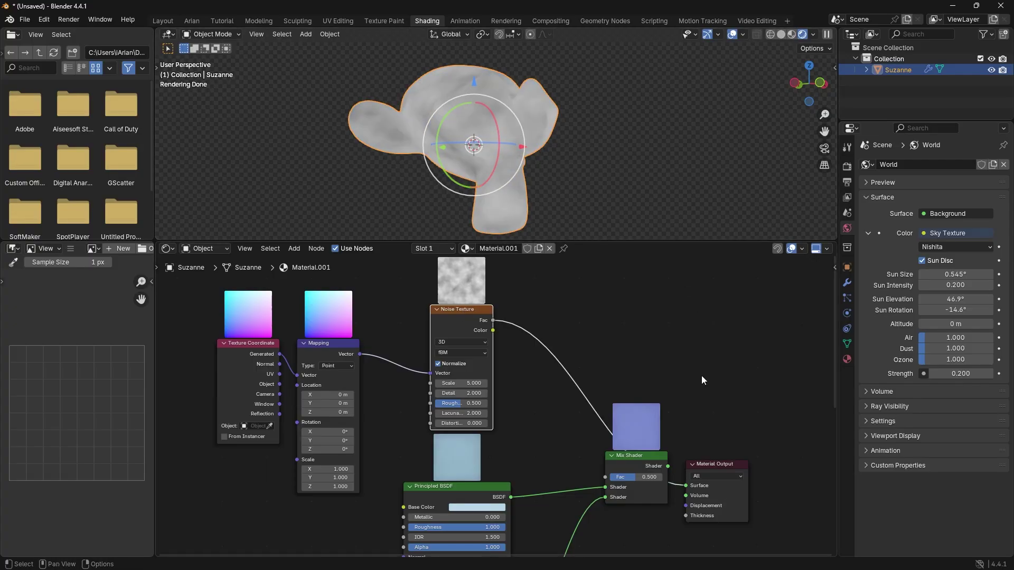
{"action": "left_click_drag", "start_coordinate": [705, 465], "coordinate": [730, 370]}
- Set the Noise Texture's scale to 15 and detail to 10
{"action": "scroll", "coordinate": [490, 113], "scroll_direction": "up", "scroll_amount": 4}
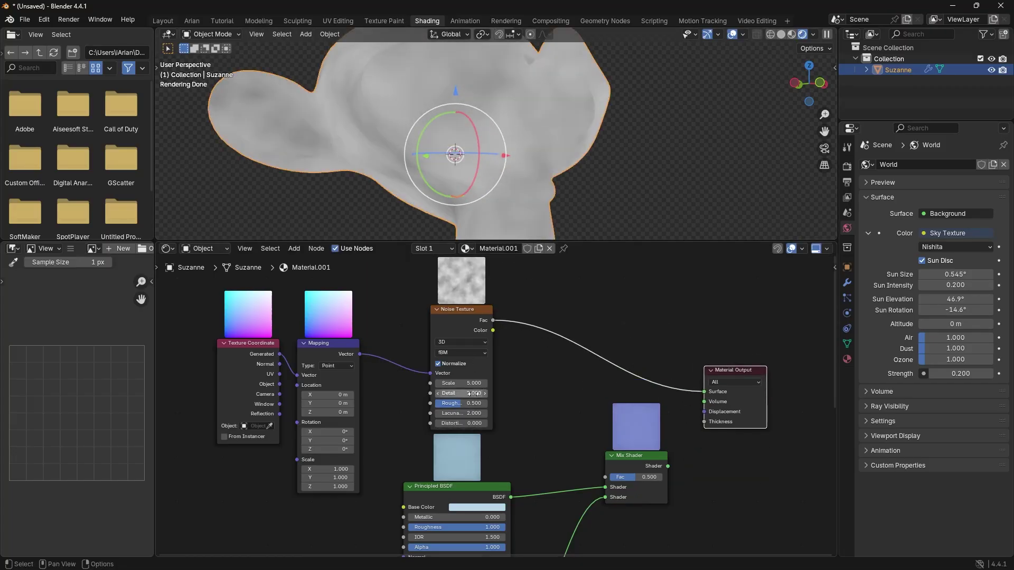
{"action": "left_click_drag", "start_coordinate": [473, 384], "coordinate": [577, 384]}
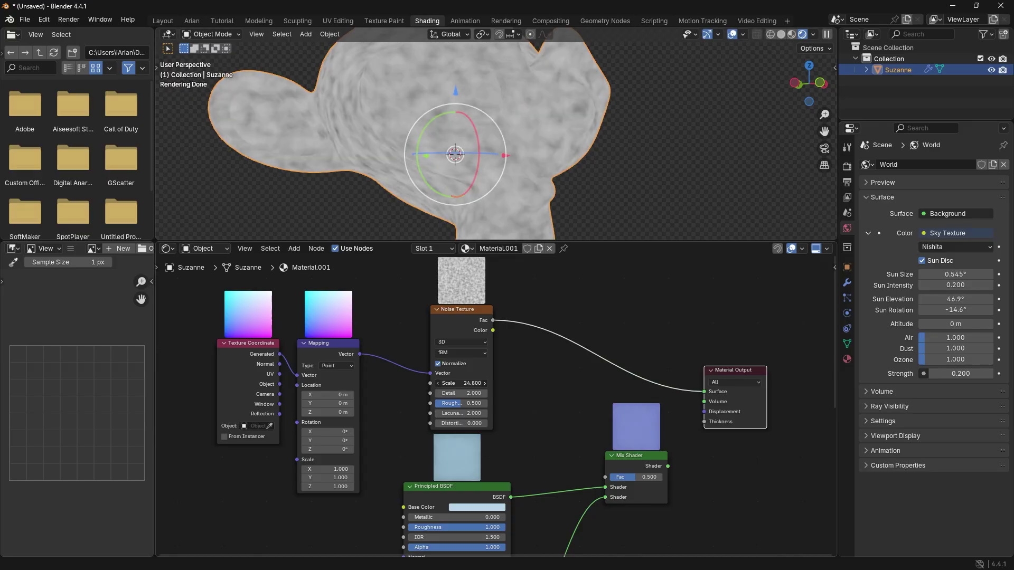
{"action": "left_click", "coordinate": [474, 384]}
{"action": "type", "text": "20"}
{"action": "key", "text": "Tab"}
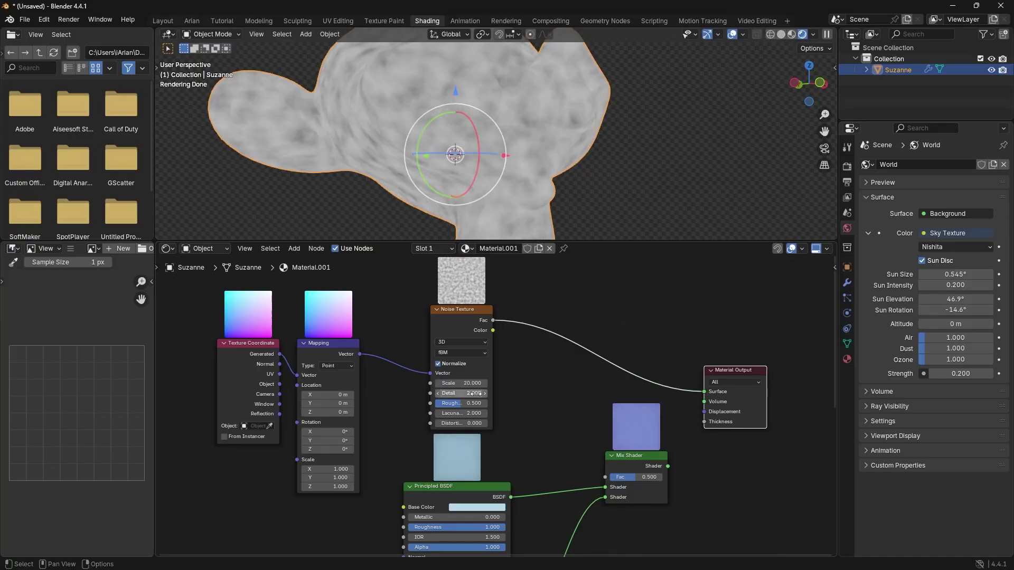
{"action": "key", "text": "Return"}
{"action": "left_click", "coordinate": [474, 383]}
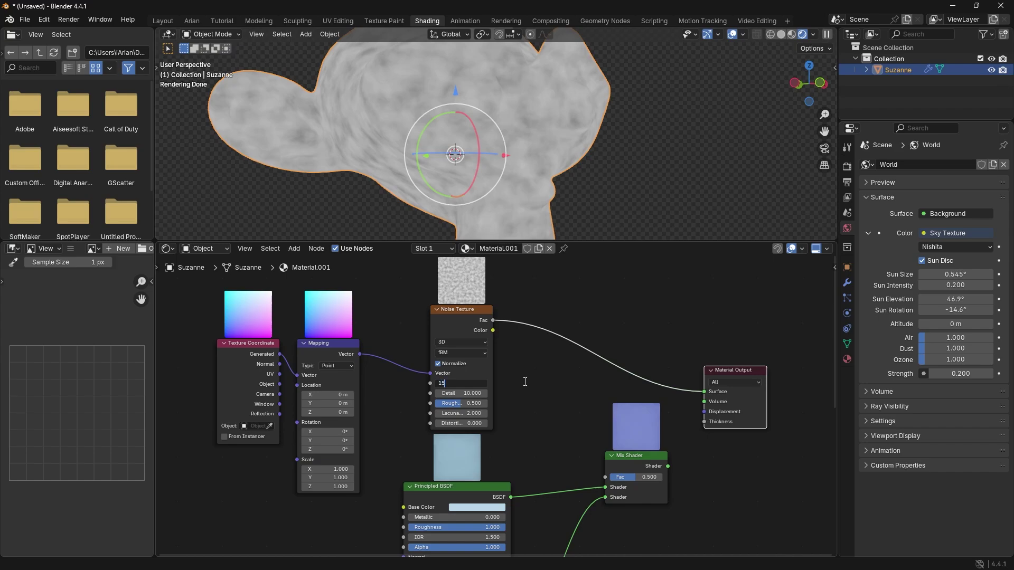
{"action": "type", "text": "15"}
{"action": "key", "text": "Return"}
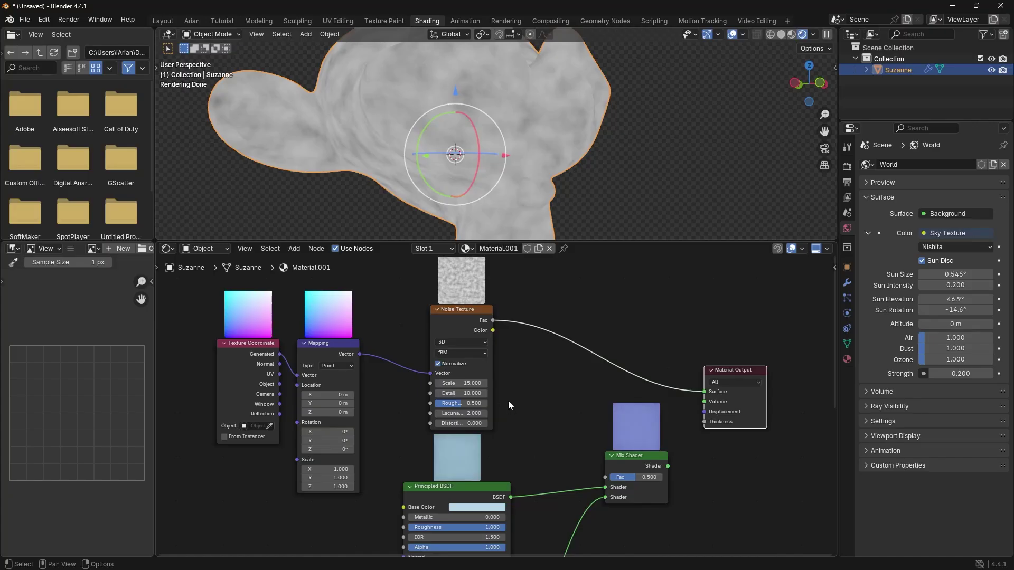
- Set the Noise Texture's roughness to 0.8
{"action": "left_click", "coordinate": [469, 404]}
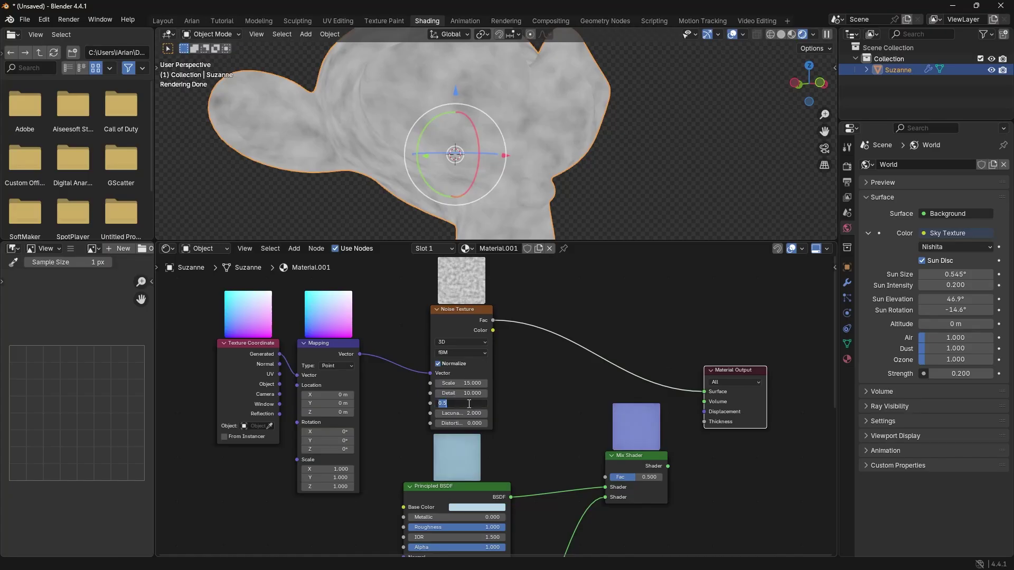
{"action": "type", "text": ".8"}
{"action": "key", "text": "Return"}
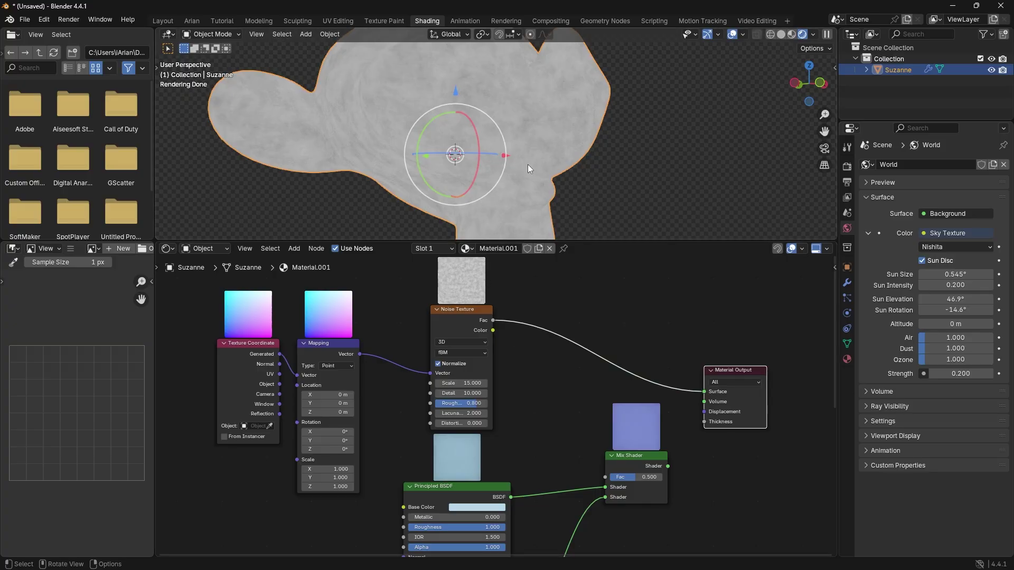
- Connect the noise Fac output to the Mix Shader's Fac input and the Mix Shader to the material output's Surface
{"action": "scroll", "coordinate": [528, 167], "scroll_direction": "up", "scroll_amount": 2}
{"action": "mouse_move", "coordinate": [527, 163]}
{"action": "middle_mouse_down"}
{"action": "mouse_move", "coordinate": [498, 115]}
{"action": "mouse_move", "coordinate": [512, 157]}
{"action": "middle_mouse_up"}
{"action": "scroll", "coordinate": [499, 115], "scroll_direction": "down", "scroll_amount": 4}
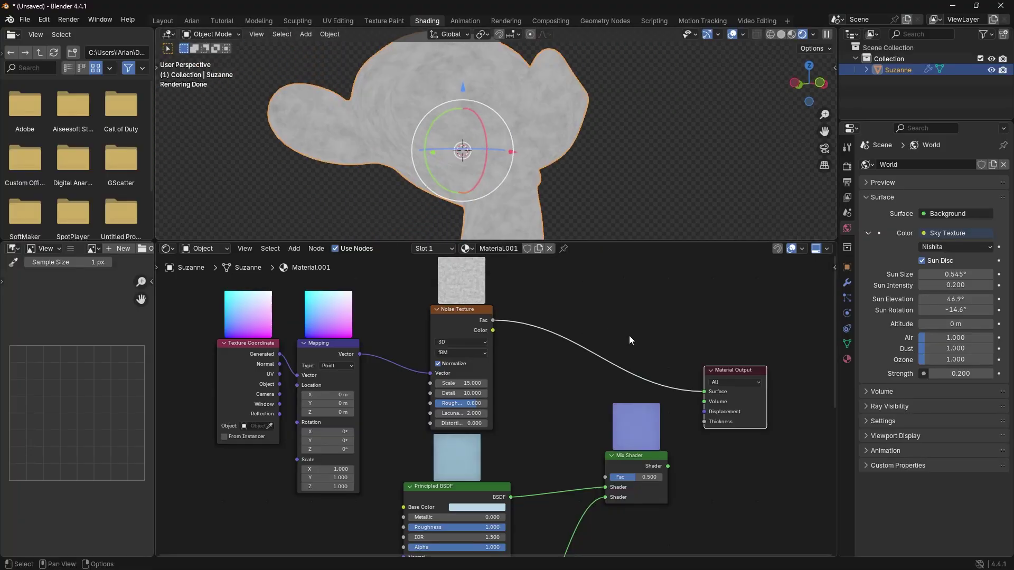
{"action": "left_click_drag", "start_coordinate": [705, 394], "coordinate": [576, 430]}
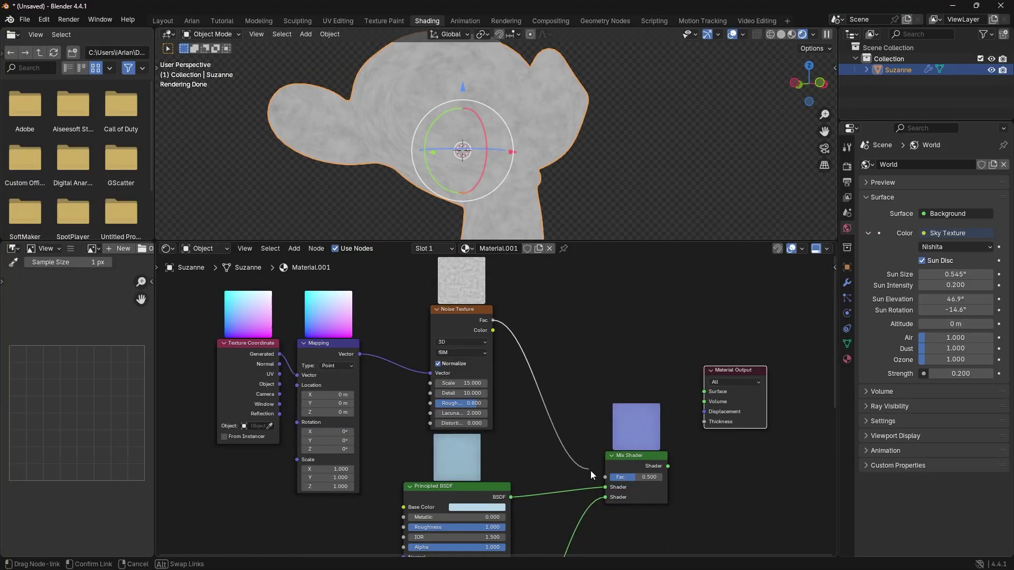
{"action": "left_click_drag", "start_coordinate": [590, 471], "coordinate": [704, 392]}
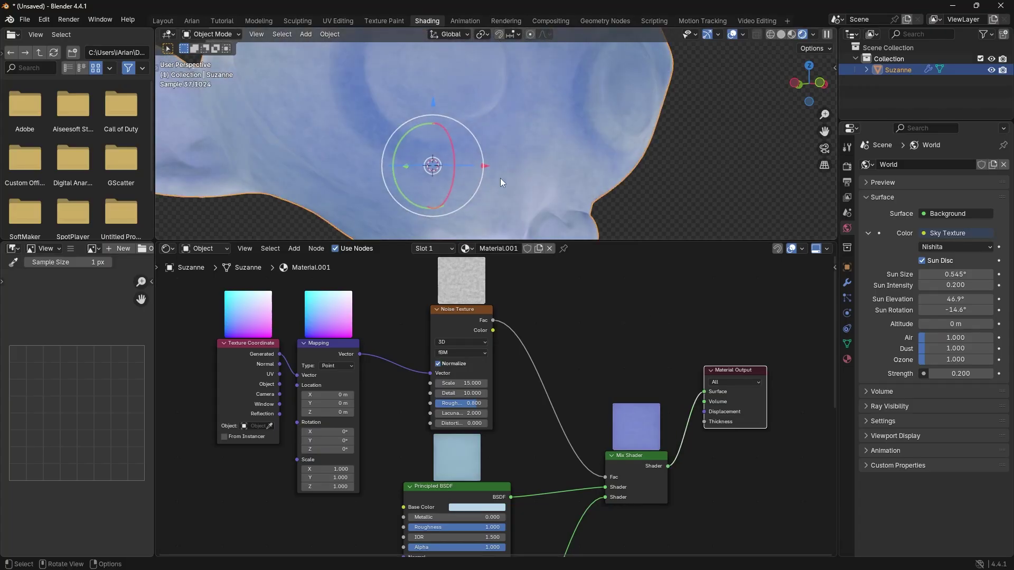
- Compare the glass with and without noise mixing by disconnecting and reconnecting the Mix Shader's Fac input
{"action": "middle_click_drag", "start_coordinate": [511, 170], "coordinate": [522, 139]}
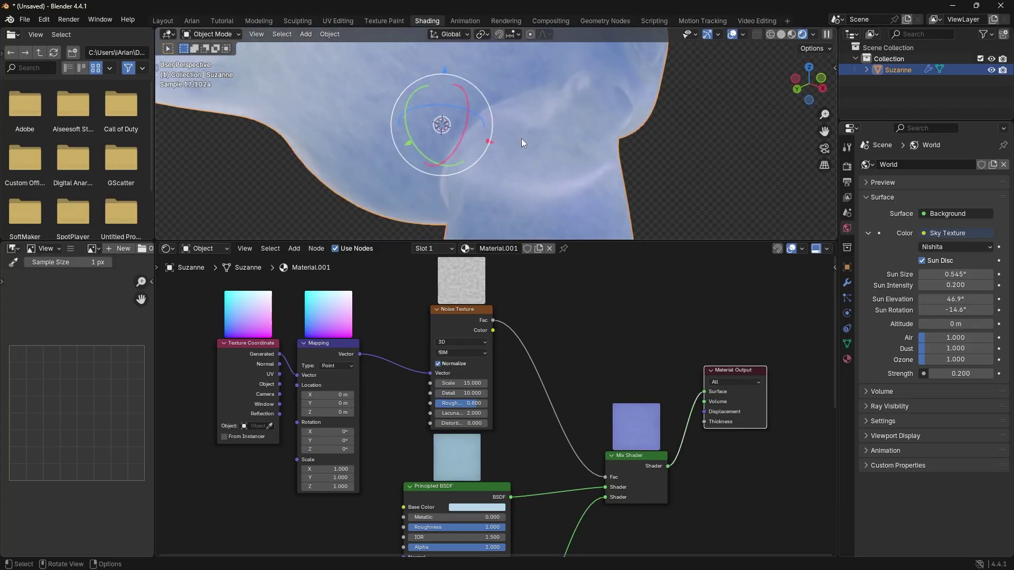
{"action": "left_click_drag", "start_coordinate": [606, 476], "coordinate": [561, 444]}
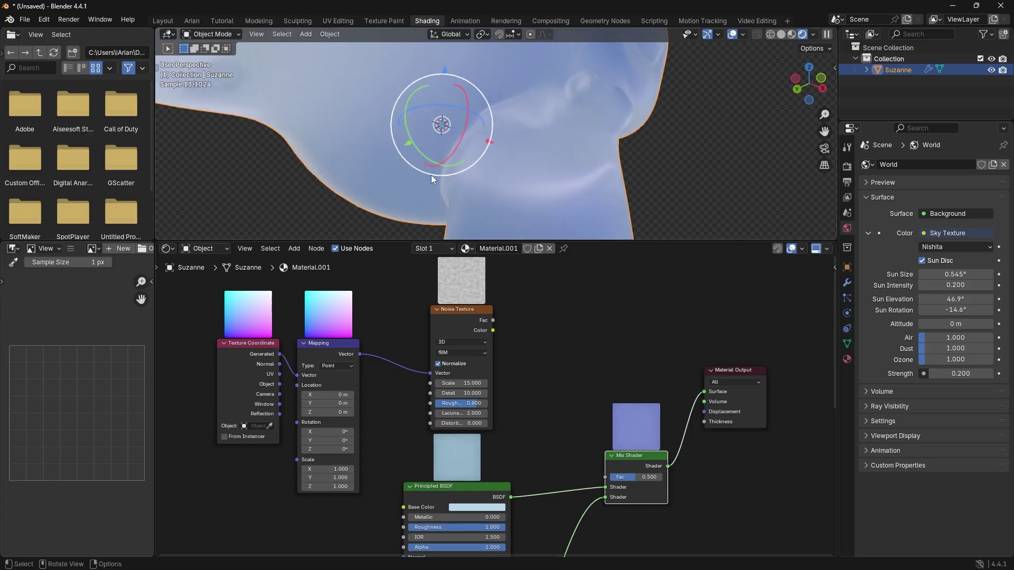
{"action": "scroll", "coordinate": [321, 101], "scroll_direction": "down", "scroll_amount": 4}
{"action": "middle_click_drag", "start_coordinate": [369, 131], "coordinate": [377, 113]}
{"action": "scroll", "coordinate": [388, 99], "scroll_direction": "up", "scroll_amount": 1}
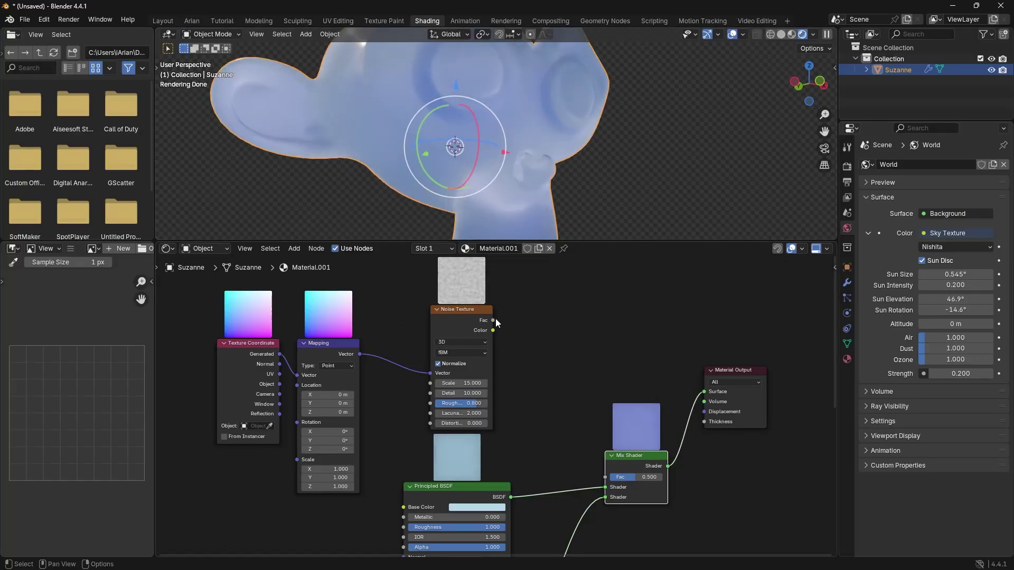
{"action": "left_click_drag", "start_coordinate": [494, 321], "coordinate": [605, 477]}
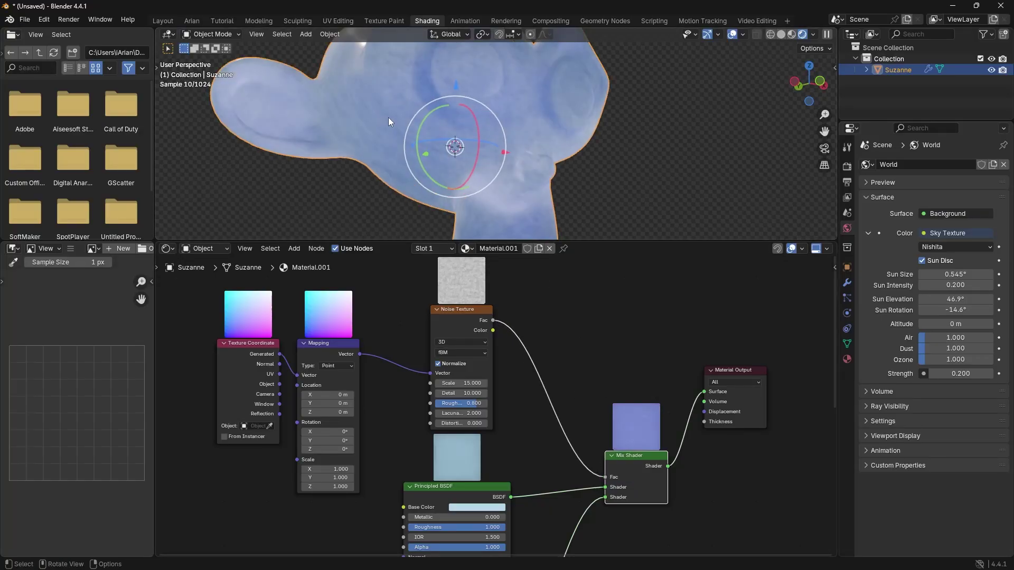
{"action": "left_click", "coordinate": [615, 168]}
{"action": "scroll", "coordinate": [484, 370], "scroll_direction": "up", "scroll_amount": 1}
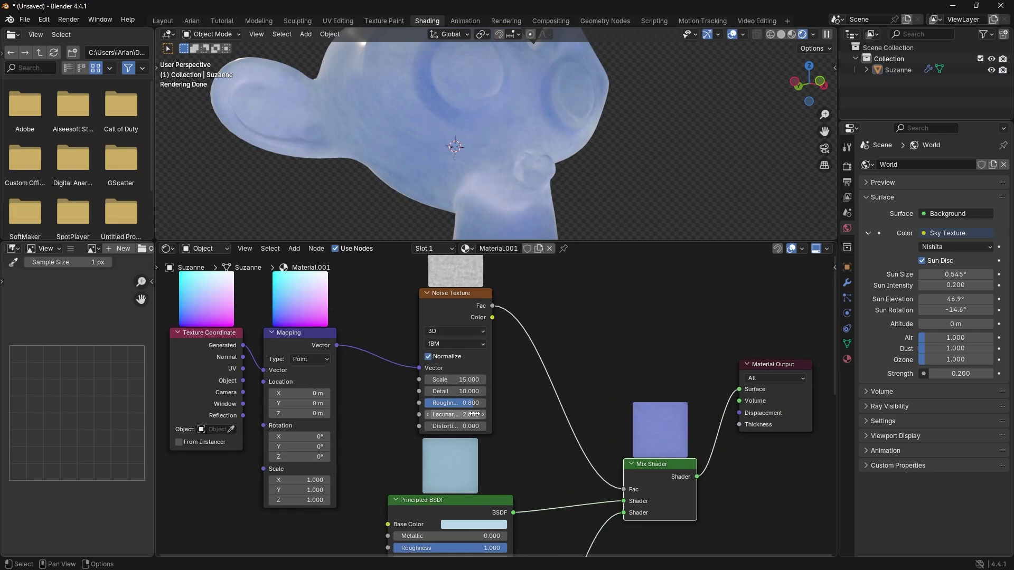
{"action": "scroll", "coordinate": [421, 134], "scroll_direction": "down", "scroll_amount": 3}
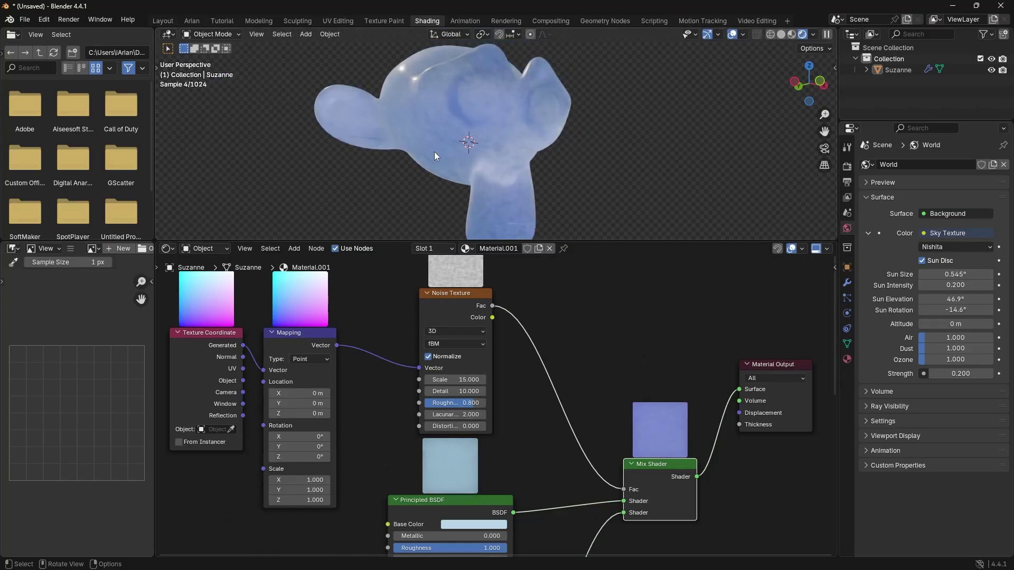
{"action": "middle_click_drag", "start_coordinate": [434, 151], "coordinate": [547, 154]}
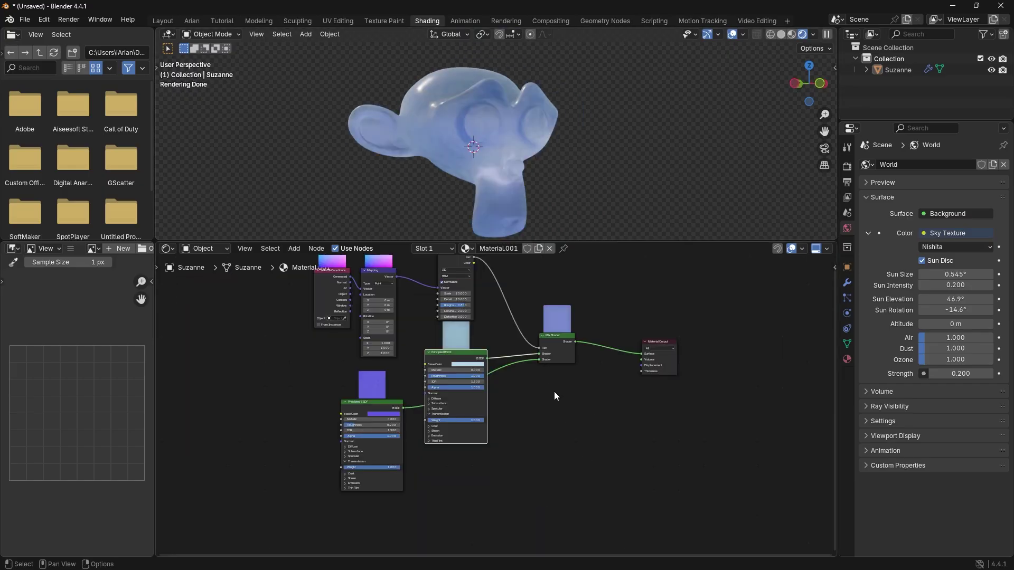
- Add a second Noise Texture node below the Mix Shader, beside the two Principled BSDF nodes
{"action": "left_click", "coordinate": [551, 392]}
{"action": "key", "text": "shift+a"}
{"action": "left_click", "coordinate": [551, 392]}
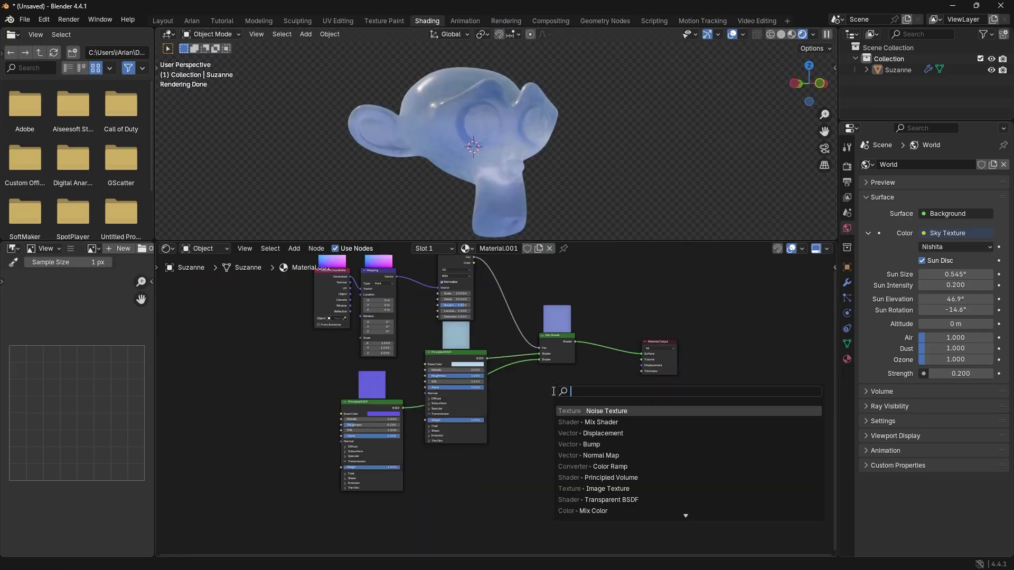
{"action": "left_click", "coordinate": [613, 411]}
{"action": "left_click", "coordinate": [498, 454]}
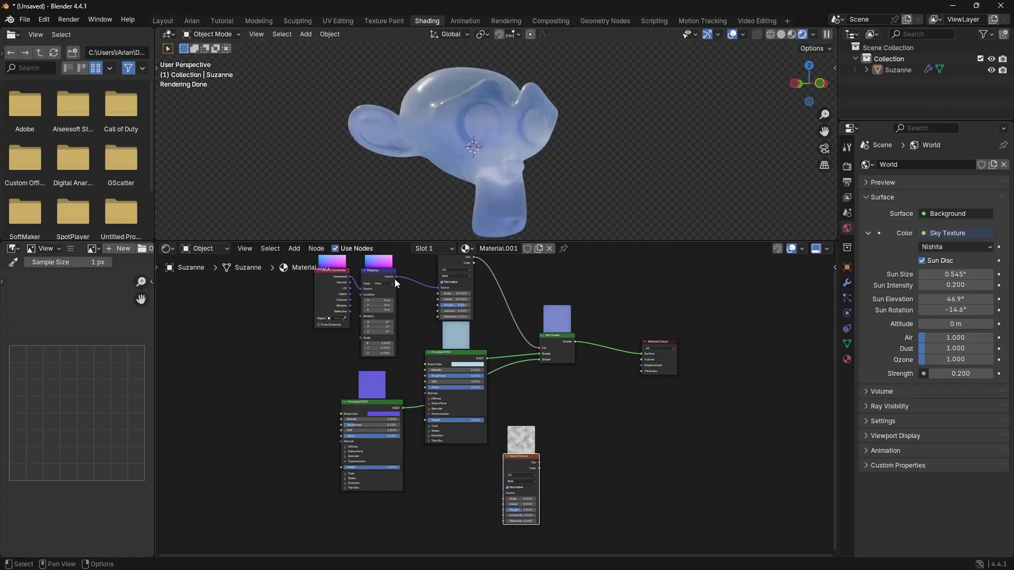
- Connect the Mapping Vector output to the second Noise Texture's Vector input and add a Displacement node beside that noise node
{"action": "left_click_drag", "start_coordinate": [395, 277], "coordinate": [502, 493]}
{"action": "scroll", "coordinate": [574, 473], "scroll_direction": "up", "scroll_amount": 2}
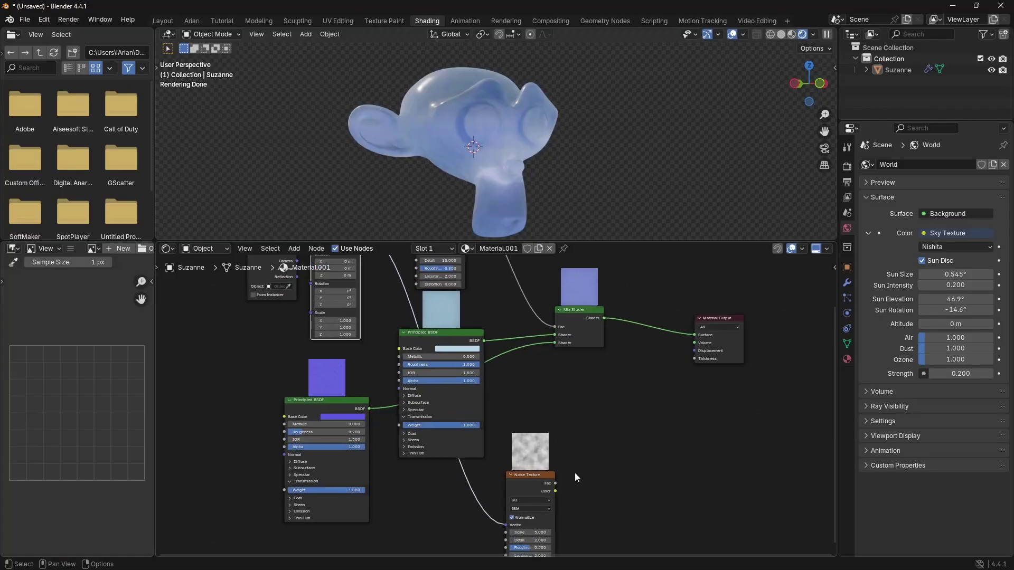
{"action": "middle_click_drag", "start_coordinate": [575, 473], "coordinate": [487, 423]}
{"action": "key", "text": "shift+a"}
{"action": "left_click", "coordinate": [518, 372]}
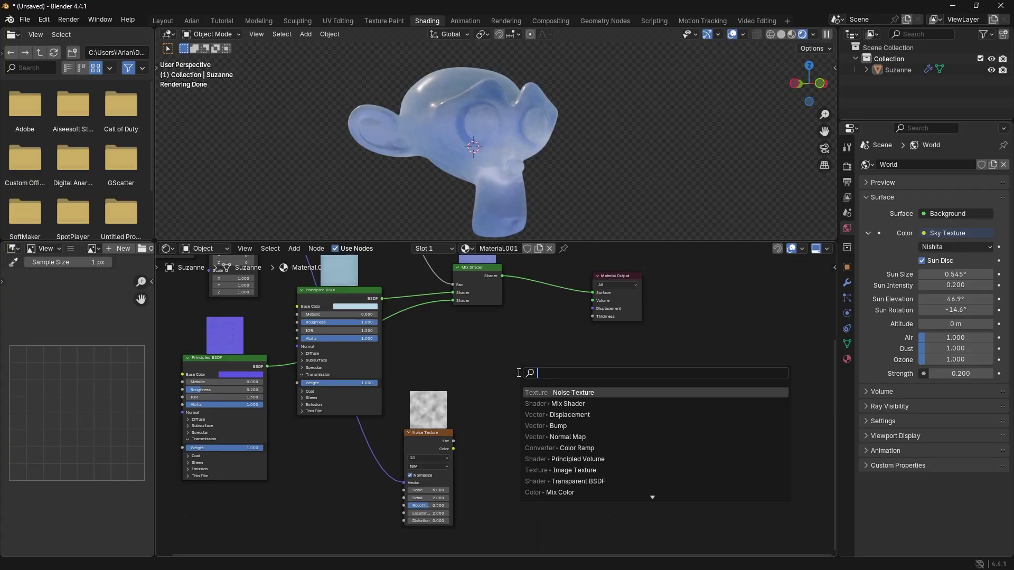
{"action": "type", "text": "d"}
{"action": "left_click", "coordinate": [600, 392]}
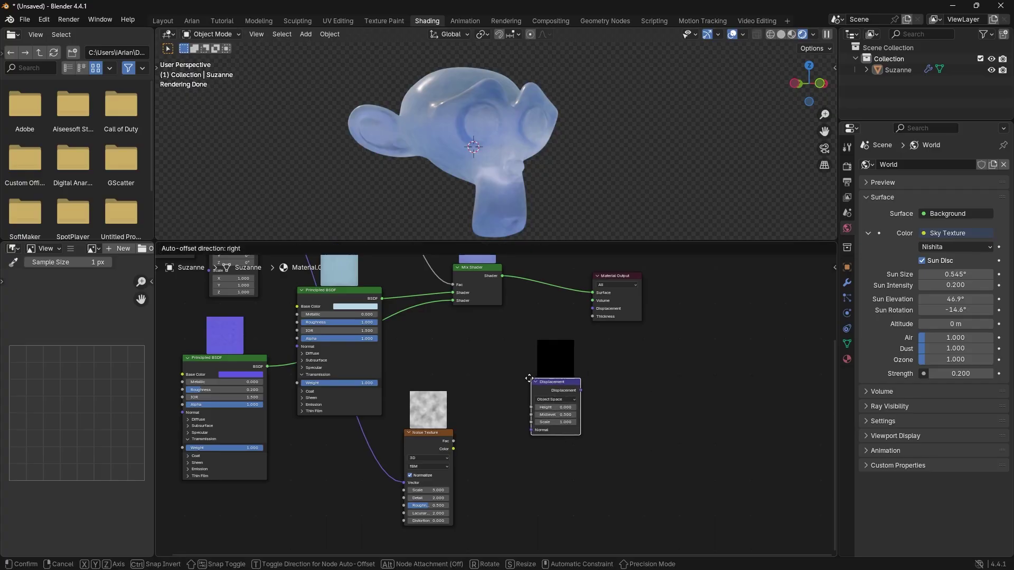
{"action": "left_click", "coordinate": [516, 379]}
- Connect the second noise's Fac output to the Displacement node's Height and its Displacement output to the Material Output's Displacement
{"action": "scroll", "coordinate": [455, 420], "scroll_direction": "up", "scroll_amount": 2}
{"action": "middle_click_drag", "start_coordinate": [460, 437], "coordinate": [483, 417]}
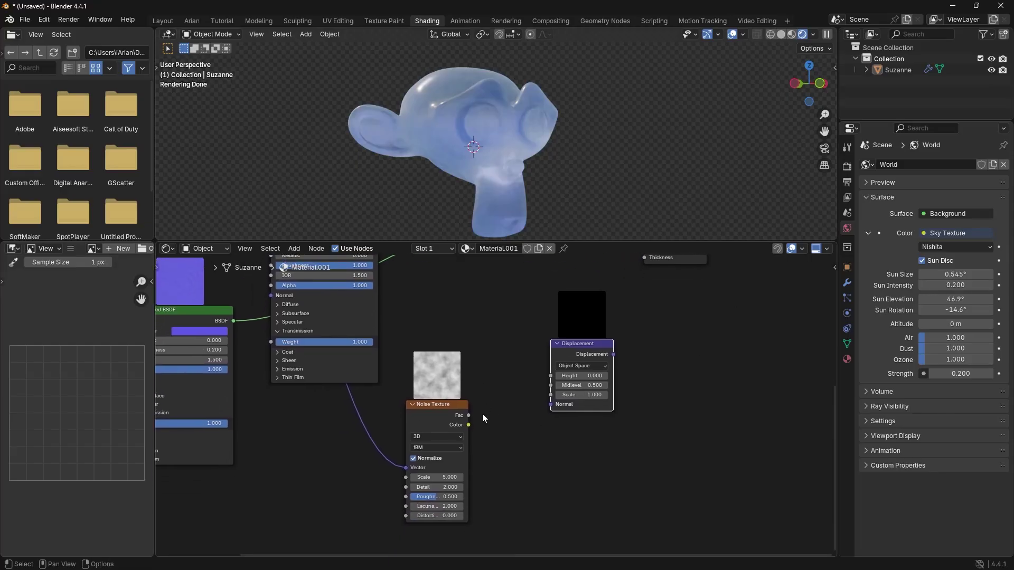
{"action": "left_click_drag", "start_coordinate": [469, 415], "coordinate": [550, 376]}
{"action": "middle_click_drag", "start_coordinate": [632, 354], "coordinate": [578, 405]}
{"action": "left_click_drag", "start_coordinate": [560, 405], "coordinate": [588, 300]}
{"action": "middle_click_drag", "start_coordinate": [452, 323], "coordinate": [503, 299]}
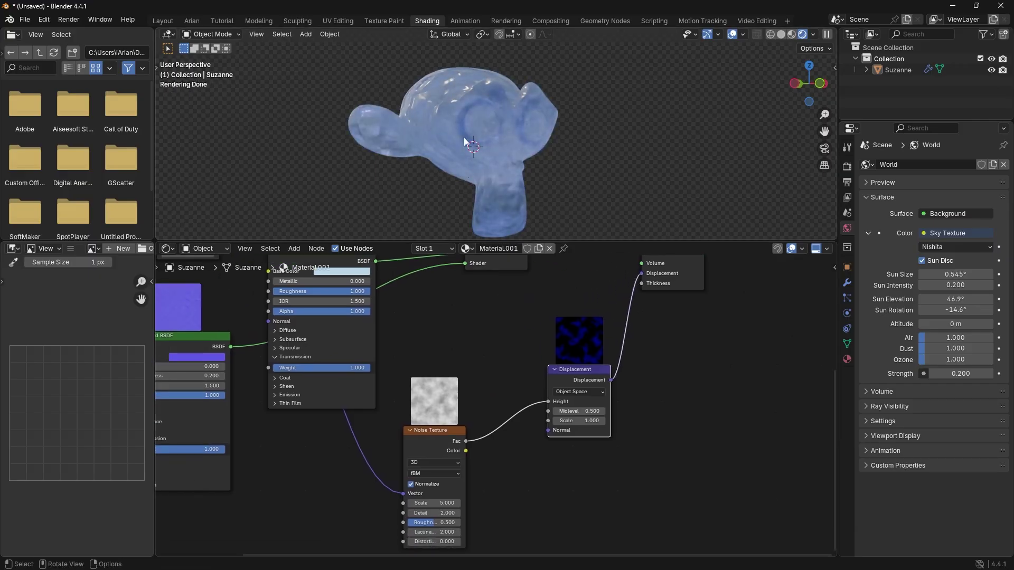
- Set the monkey head material's surface displacement method to Displacement and Bump
{"action": "left_click", "coordinate": [509, 118]}
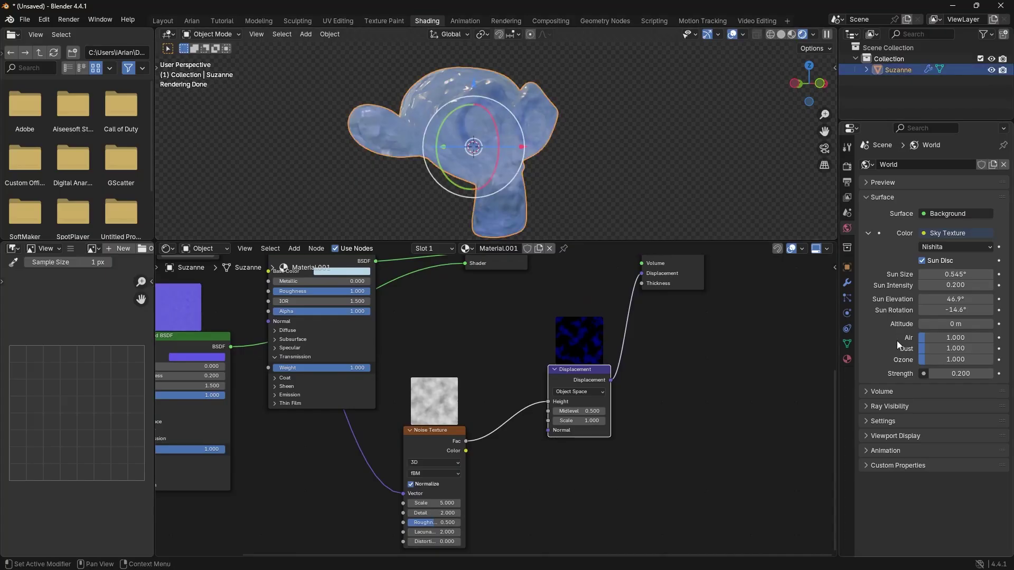
{"action": "left_click", "coordinate": [847, 360]}
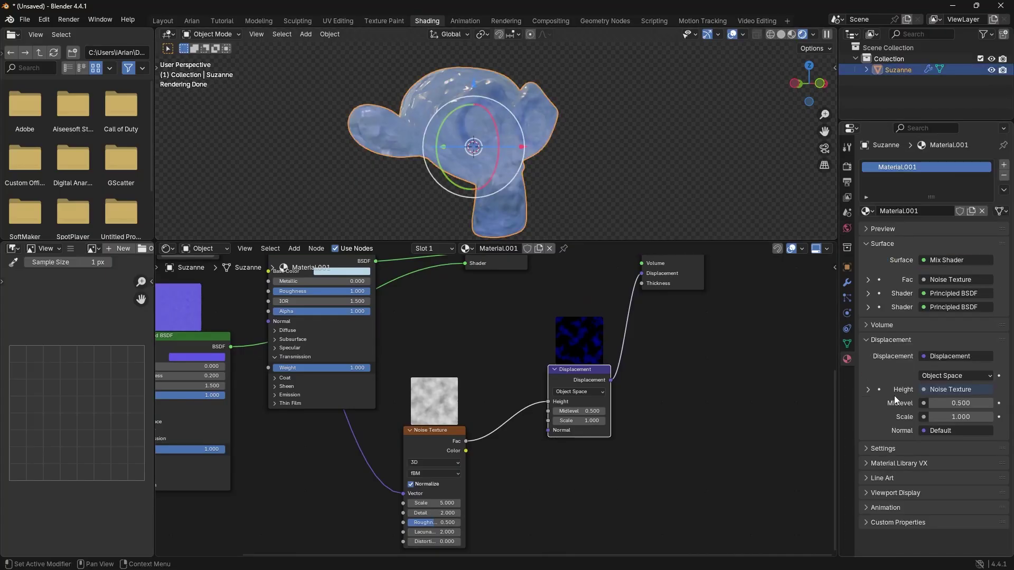
{"action": "left_click", "coordinate": [876, 448]}
{"action": "scroll", "coordinate": [887, 447], "scroll_direction": "down", "scroll_amount": 4}
{"action": "left_click", "coordinate": [939, 411]}
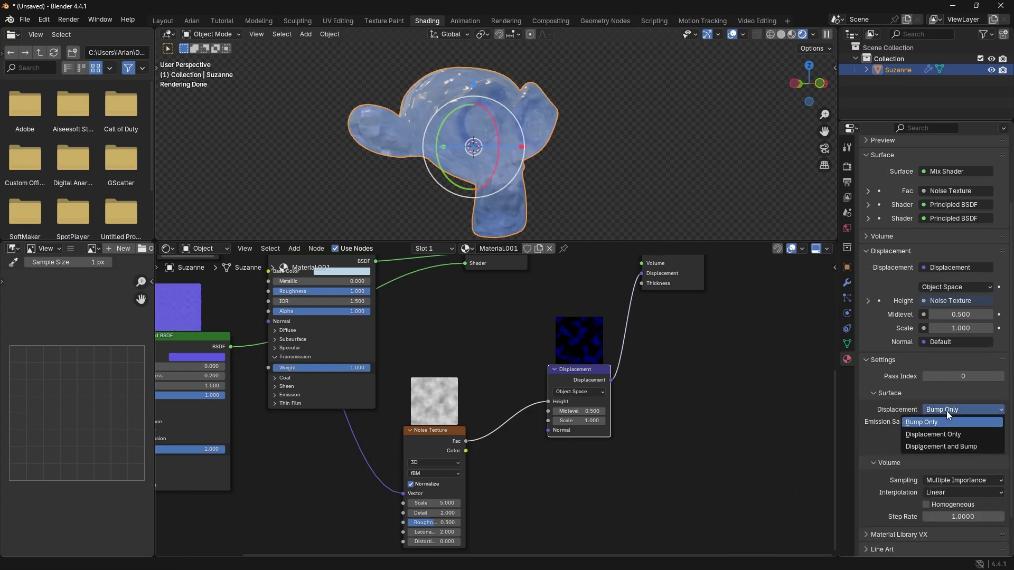
{"action": "left_click", "coordinate": [968, 448]}
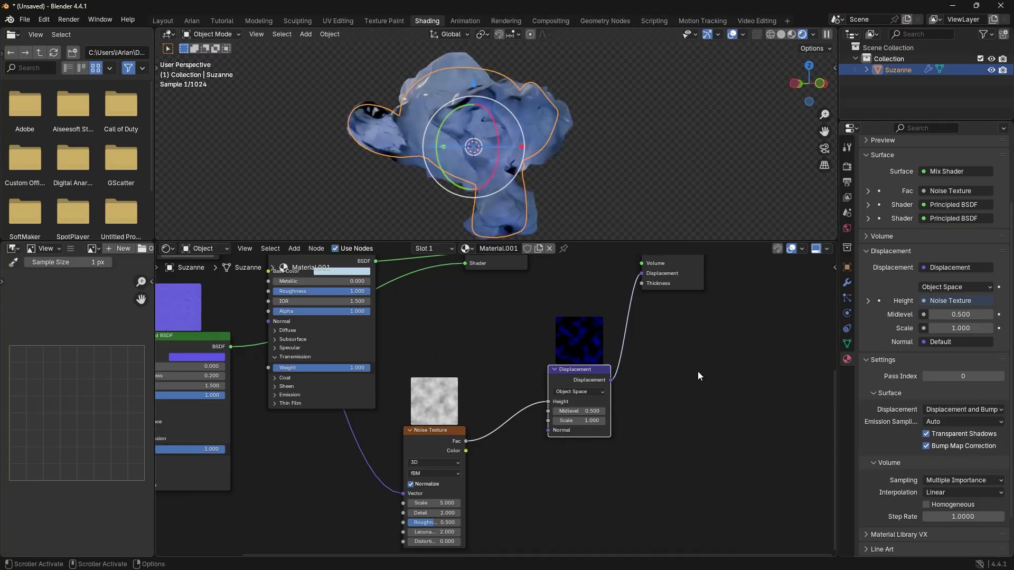
- Set the scale to 10 and the detail to 3 on the Noise Texture that drives the displacement
{"action": "key", "text": "alt+a"}
{"action": "mouse_move", "coordinate": [531, 164]}
{"action": "middle_mouse_down"}
{"action": "mouse_move", "coordinate": [559, 154]}
{"action": "mouse_move", "coordinate": [529, 163]}
{"action": "middle_mouse_up"}
{"action": "scroll", "coordinate": [729, 454], "scroll_direction": "up", "scroll_amount": 2}
{"action": "middle_click_drag", "start_coordinate": [651, 463], "coordinate": [682, 327]}
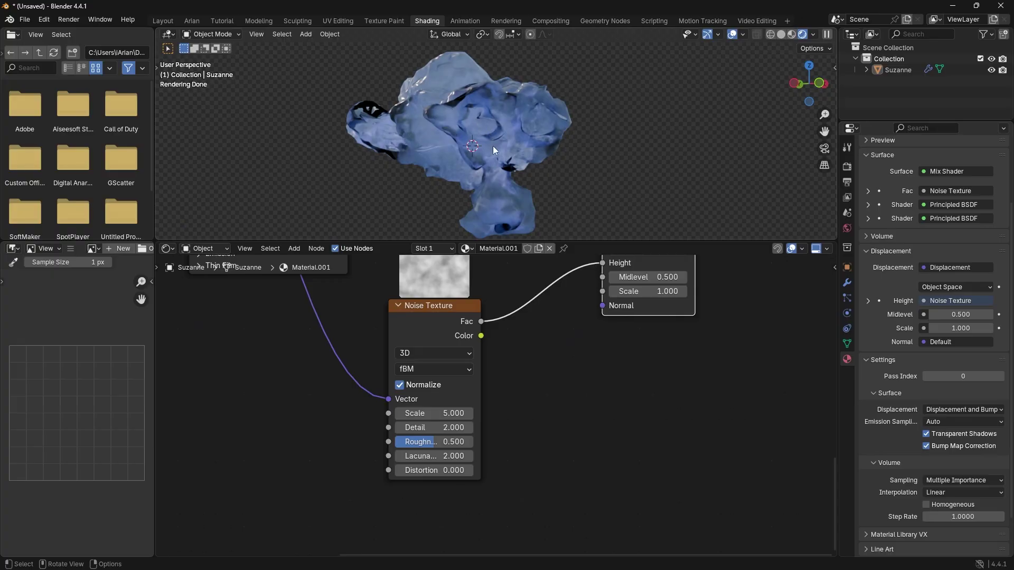
{"action": "left_click", "coordinate": [433, 413]}
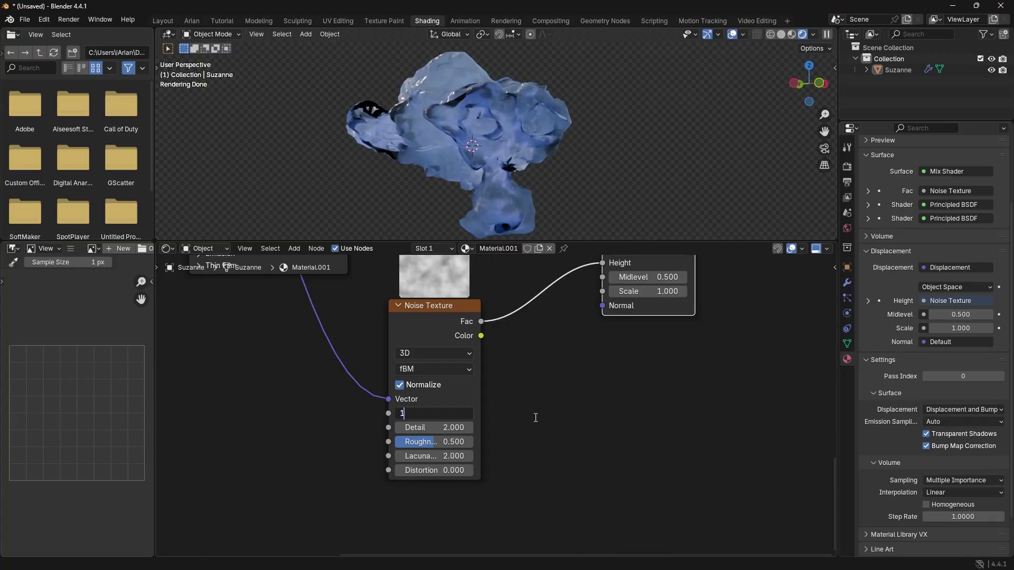
{"action": "key", "text": "Tab"}
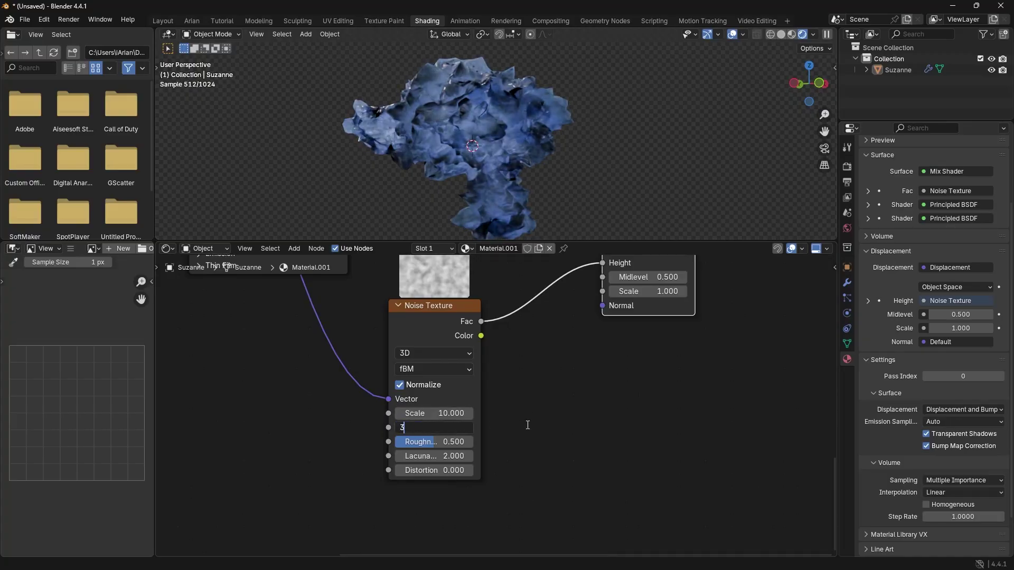
{"action": "key", "text": "Return"}
- Reduce the Displacement node's scale to 0.1 and inspect the glass surface on the monkey head
{"action": "mouse_move", "coordinate": [486, 129]}
{"action": "middle_mouse_down"}
{"action": "mouse_move", "coordinate": [499, 144]}
{"action": "mouse_move", "coordinate": [480, 135]}
{"action": "middle_mouse_up"}
{"action": "middle_click_drag", "start_coordinate": [643, 332], "coordinate": [545, 391], "text": "shift"}
{"action": "scroll", "coordinate": [654, 344], "scroll_direction": "up", "scroll_amount": 2}
{"action": "middle_click_drag", "start_coordinate": [649, 324], "coordinate": [606, 386], "text": "shift"}
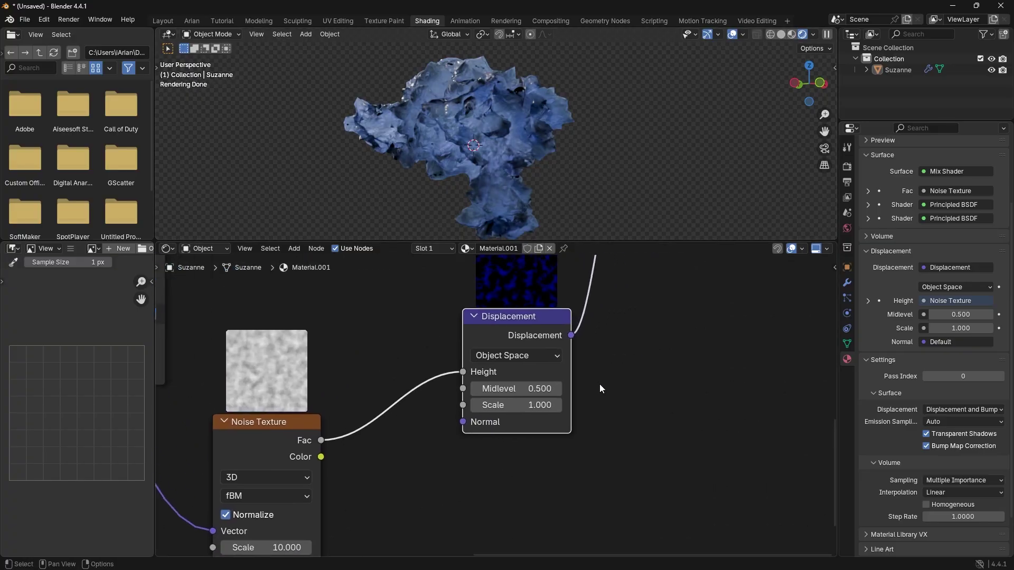
{"action": "mouse_move", "coordinate": [528, 405]}
{"action": "left_mouse_down"}
{"action": "mouse_move", "coordinate": [476, 406]}
{"action": "mouse_move", "coordinate": [607, 405]}
{"action": "mouse_move", "coordinate": [511, 405]}
{"action": "left_mouse_up"}
{"action": "scroll", "coordinate": [464, 178], "scroll_direction": "up", "scroll_amount": 2}
{"action": "middle_click_drag", "start_coordinate": [476, 172], "coordinate": [516, 147]}
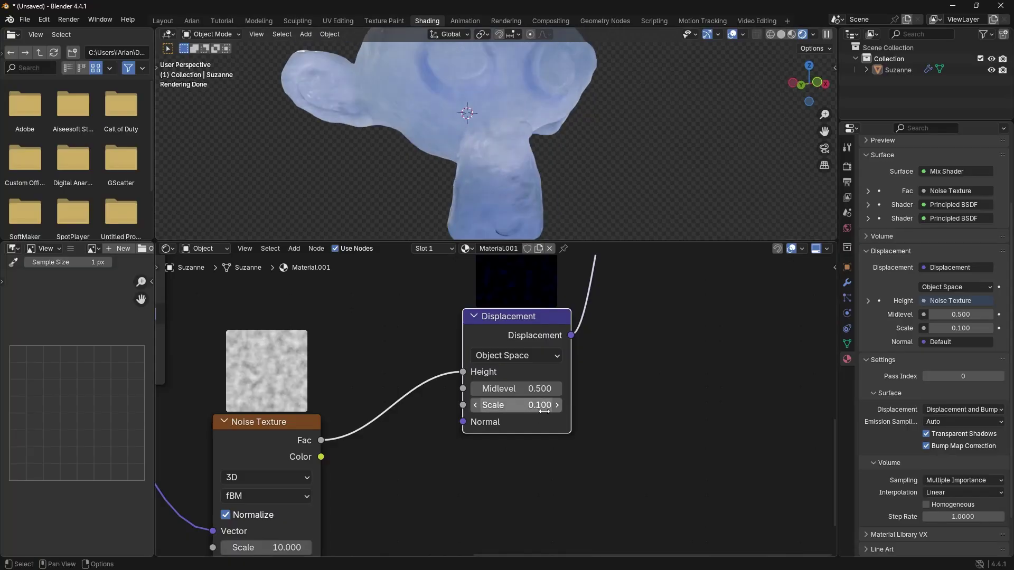
- Try a Displacement scale of 0.4 on the monkey head, and return the scale to 0.1
{"action": "scroll", "coordinate": [498, 147], "scroll_direction": "down", "scroll_amount": 3}
{"action": "middle_click_drag", "start_coordinate": [498, 148], "coordinate": [515, 168]}
{"action": "scroll", "coordinate": [517, 167], "scroll_direction": "up", "scroll_amount": 2}
{"action": "left_click_drag", "start_coordinate": [543, 405], "coordinate": [557, 405]}
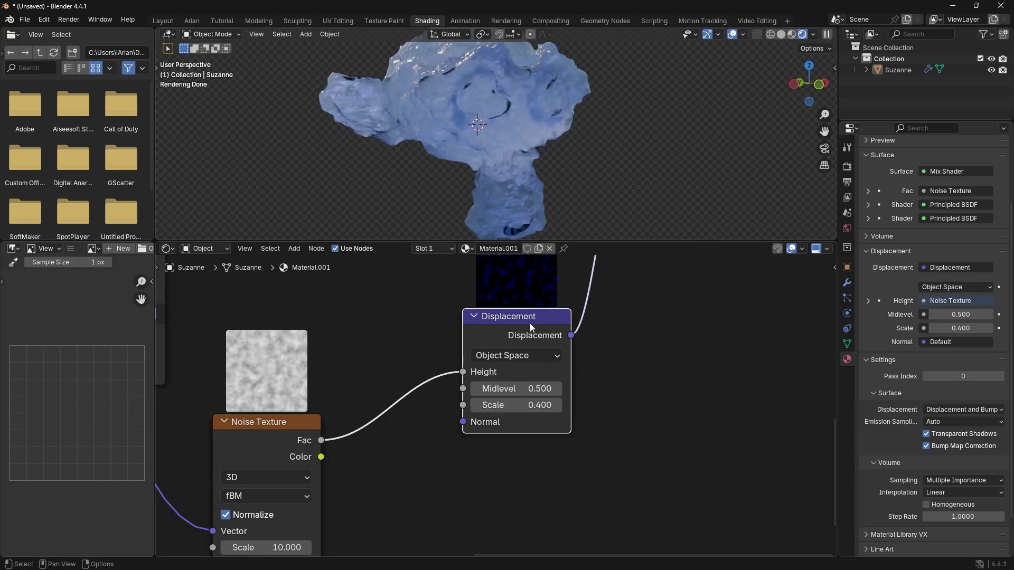
{"action": "left_click", "coordinate": [543, 407]}
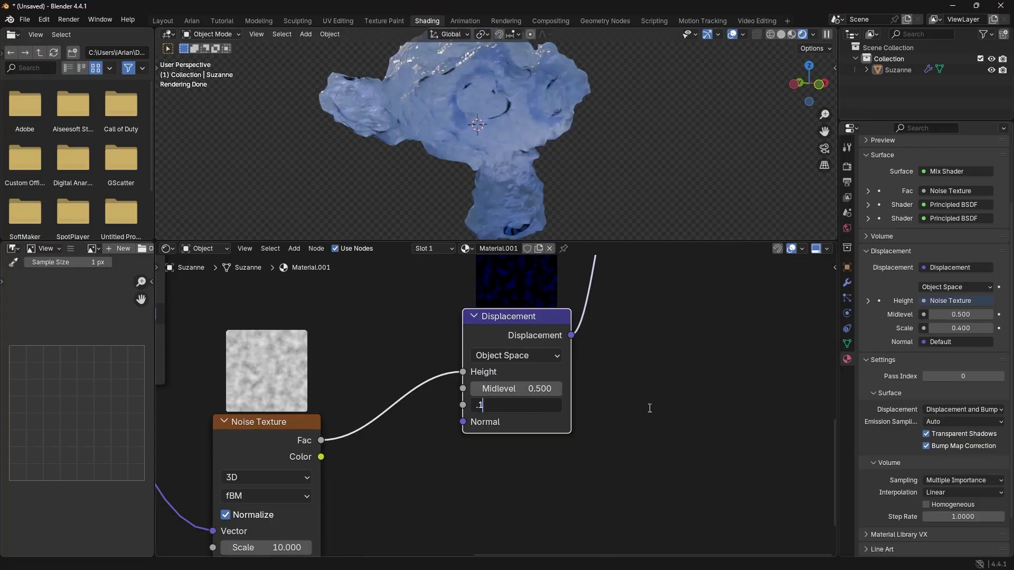
{"action": "key", "text": "Return"}
{"action": "scroll", "coordinate": [533, 104], "scroll_direction": "down", "scroll_amount": 2}
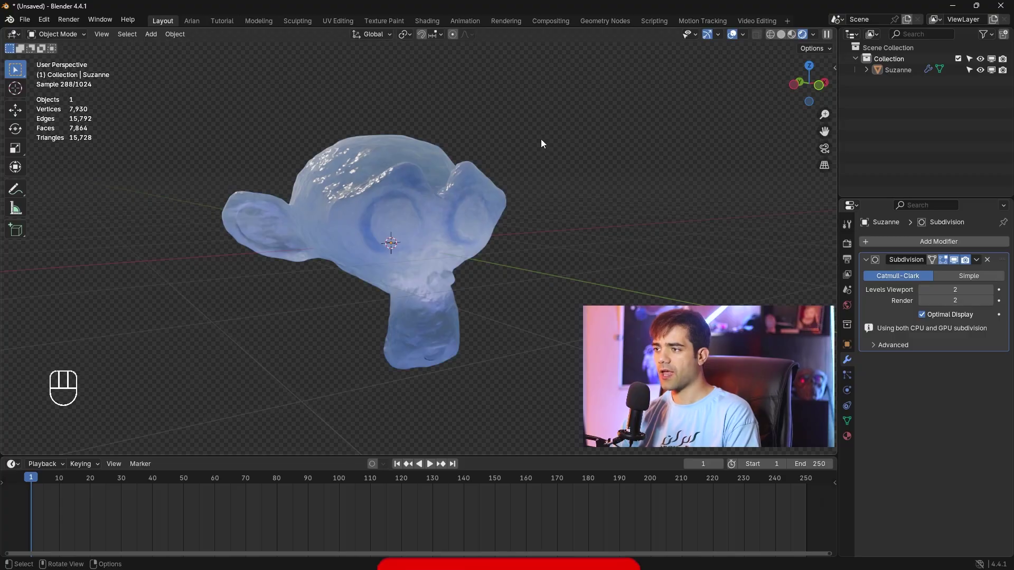
- Add a plane to the scene at the monkey head and scale it up beyond the head's outline
{"action": "mouse_move", "coordinate": [541, 139]}
{"action": "middle_mouse_down"}
{"action": "mouse_move", "coordinate": [526, 139]}
{"action": "mouse_move", "coordinate": [559, 142]}
{"action": "mouse_move", "coordinate": [517, 139]}
{"action": "mouse_move", "coordinate": [524, 143]}
{"action": "middle_mouse_up"}
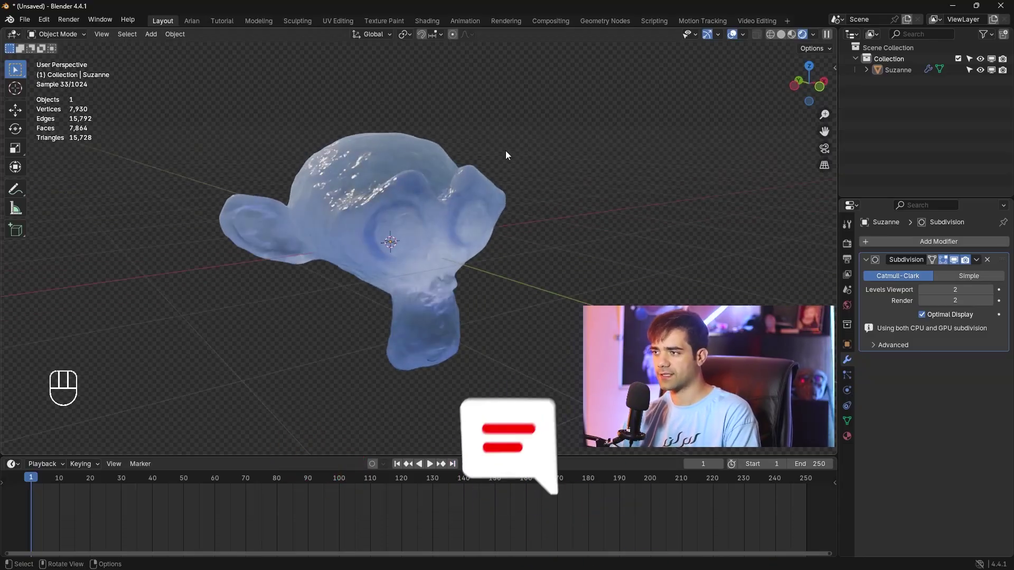
{"action": "scroll", "coordinate": [241, 198], "scroll_direction": "down", "scroll_amount": 1}
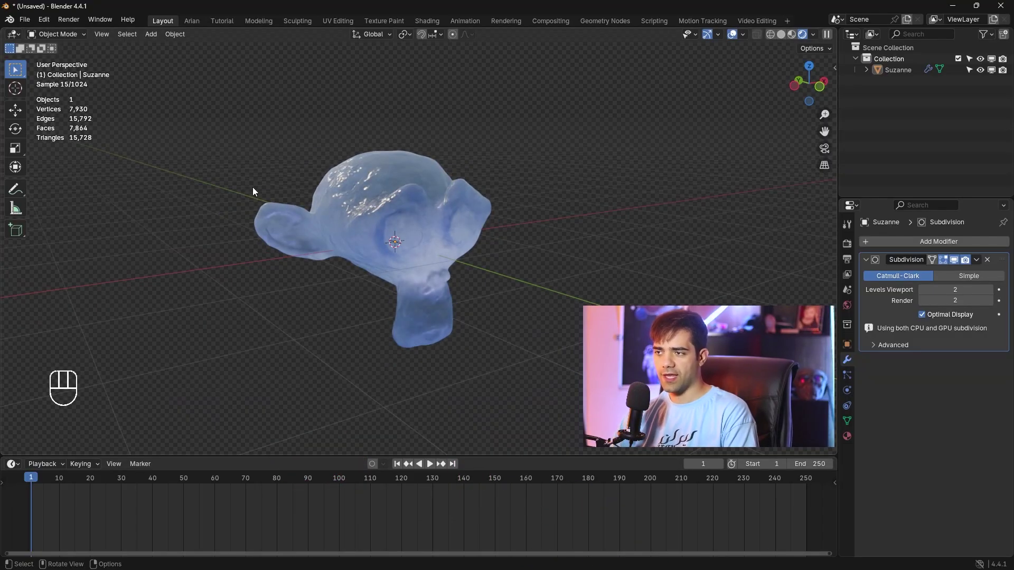
{"action": "key", "text": "shift+a"}
{"action": "mouse_move", "coordinate": [248, 203]}
{"action": "left_click", "coordinate": [288, 203]}
{"action": "key", "text": "s"}
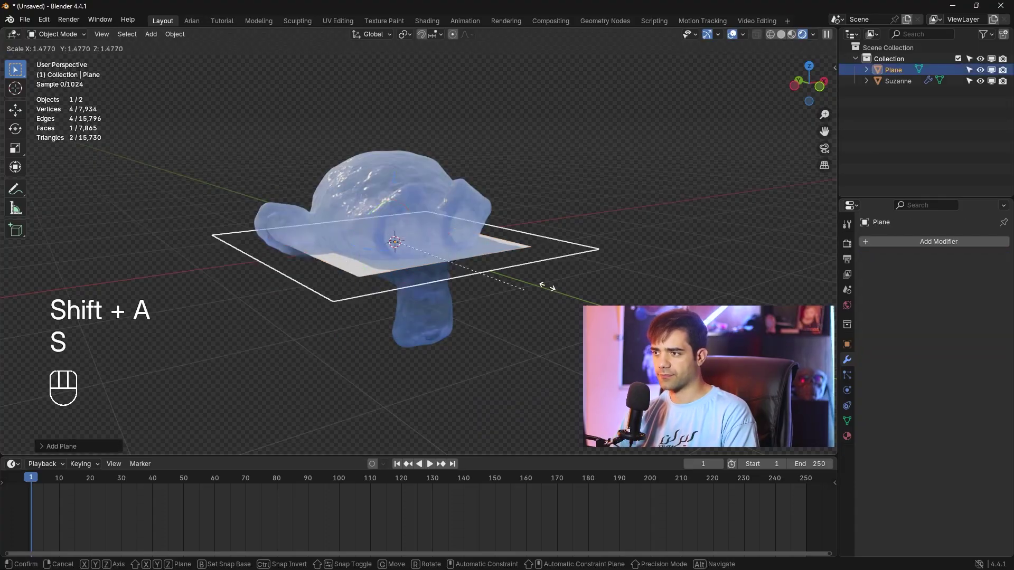
{"action": "left_click", "coordinate": [587, 162]}
- Lower the plane below the monkey head and enlarge it into a wide floor
{"action": "left_click_drag", "start_coordinate": [396, 177], "coordinate": [446, 304]}
{"action": "scroll", "coordinate": [473, 295], "scroll_direction": "down", "scroll_amount": 6}
{"action": "key", "text": "s"}
{"action": "left_click", "coordinate": [533, 276]}
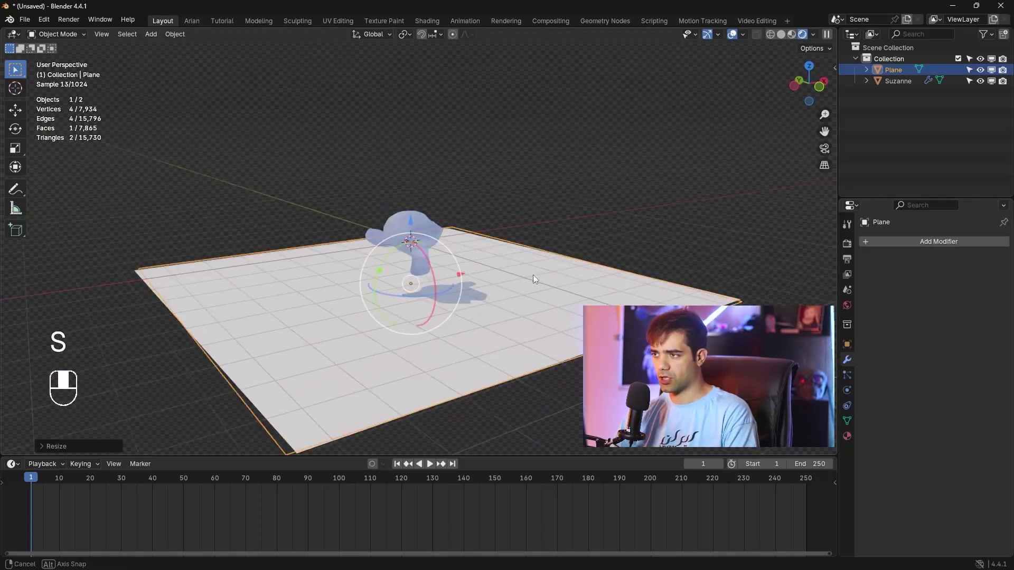
- Subdivide the floor plane's mesh seven times in Edit Mode and return to Object Mode
{"action": "middle_click_drag", "start_coordinate": [533, 276], "coordinate": [479, 268]}
{"action": "scroll", "coordinate": [473, 224], "scroll_direction": "up", "scroll_amount": 1}
{"action": "middle_click_drag", "start_coordinate": [473, 224], "coordinate": [408, 203], "text": "shift"}
{"action": "key", "text": "Tab"}
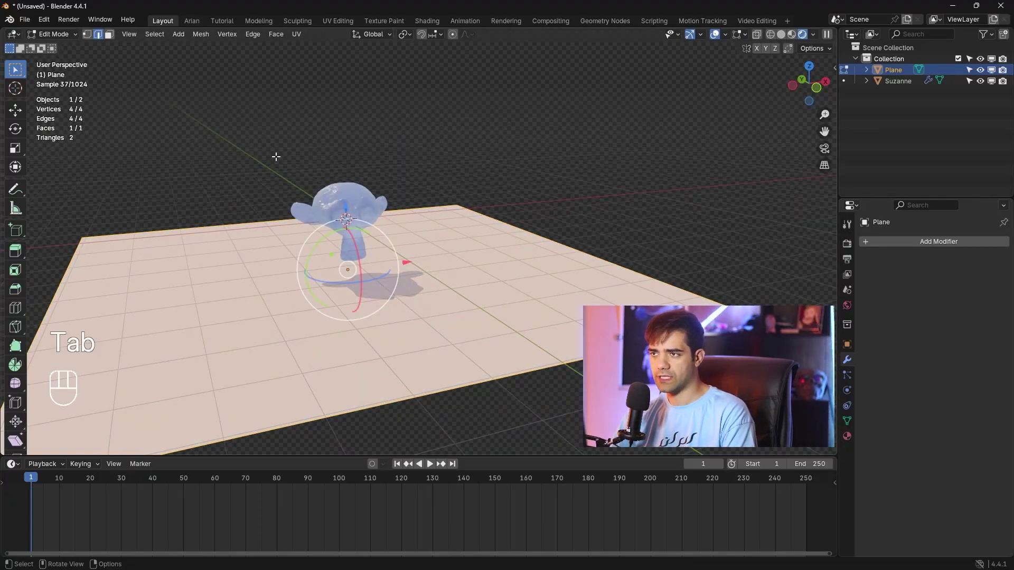
{"action": "right_click", "coordinate": [276, 156]}
{"action": "left_click", "coordinate": [276, 157]}
{"action": "right_click", "coordinate": [275, 156]}
{"action": "left_click", "coordinate": [275, 156]}
{"action": "right_click", "coordinate": [276, 156]}
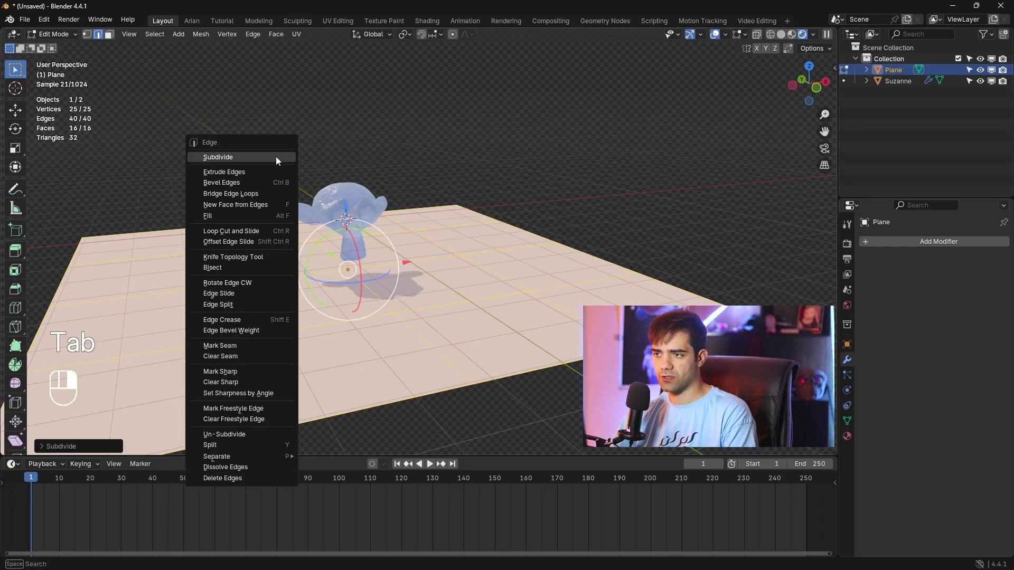
{"action": "left_click", "coordinate": [276, 157]}
{"action": "right_click", "coordinate": [275, 156]}
{"action": "left_click", "coordinate": [275, 157]}
{"action": "right_click", "coordinate": [275, 157]}
{"action": "left_click", "coordinate": [276, 157]}
{"action": "right_click", "coordinate": [275, 157]}
{"action": "left_click", "coordinate": [275, 157]}
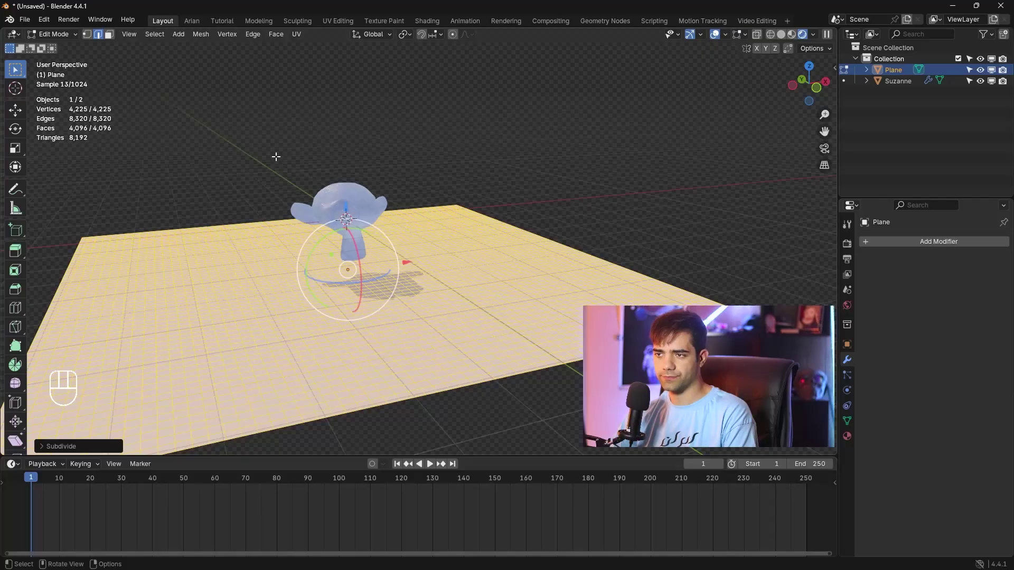
{"action": "right_click", "coordinate": [276, 157]}
{"action": "left_click", "coordinate": [276, 157]}
{"action": "key", "text": "Tab"}
- Add a Displace modifier to the floor plane and create a new texture for it
{"action": "middle_click_drag", "start_coordinate": [307, 263], "coordinate": [309, 180]}
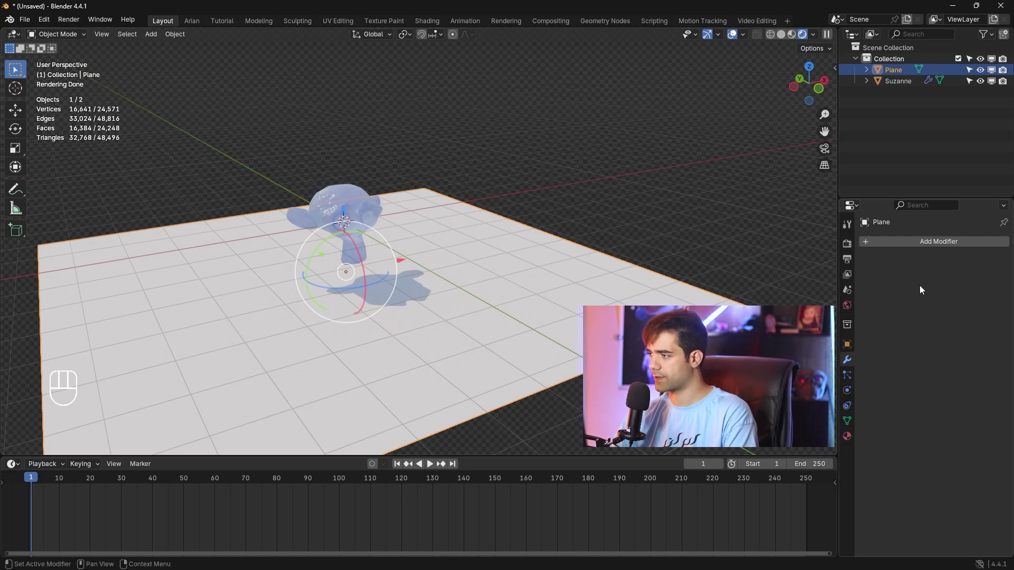
{"action": "left_click", "coordinate": [946, 241]}
{"action": "left_click", "coordinate": [945, 240]}
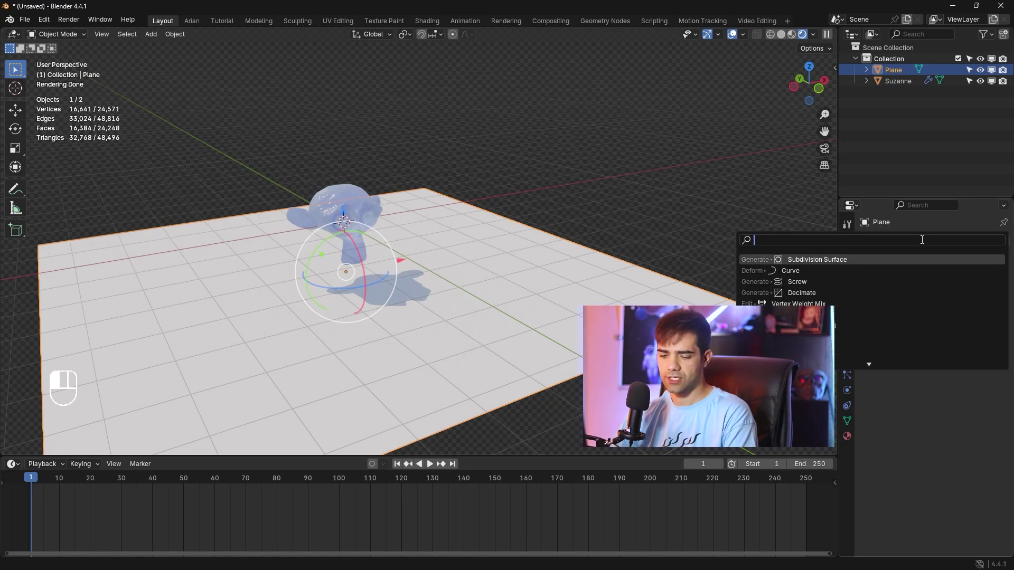
{"action": "type", "text": "dis"}
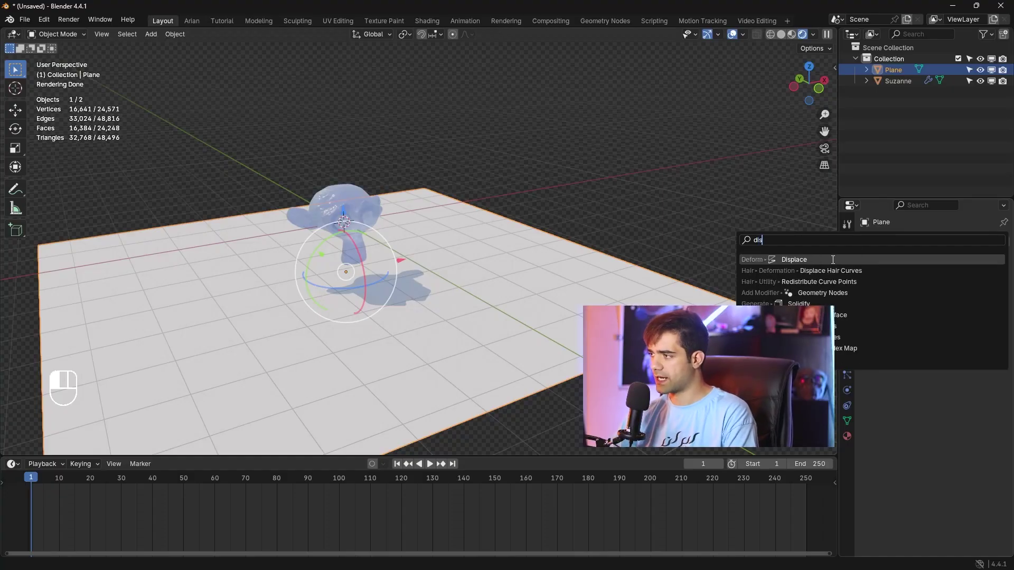
{"action": "left_click", "coordinate": [832, 260]}
{"action": "left_click", "coordinate": [946, 275]}
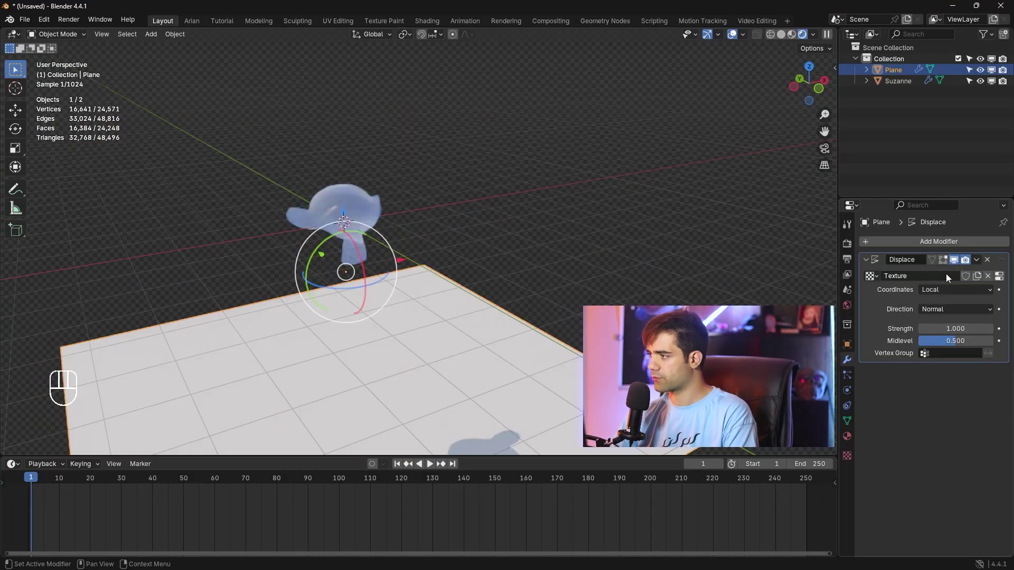
- Change the Displace modifier's texture type to Clouds
{"action": "left_click", "coordinate": [849, 451]}
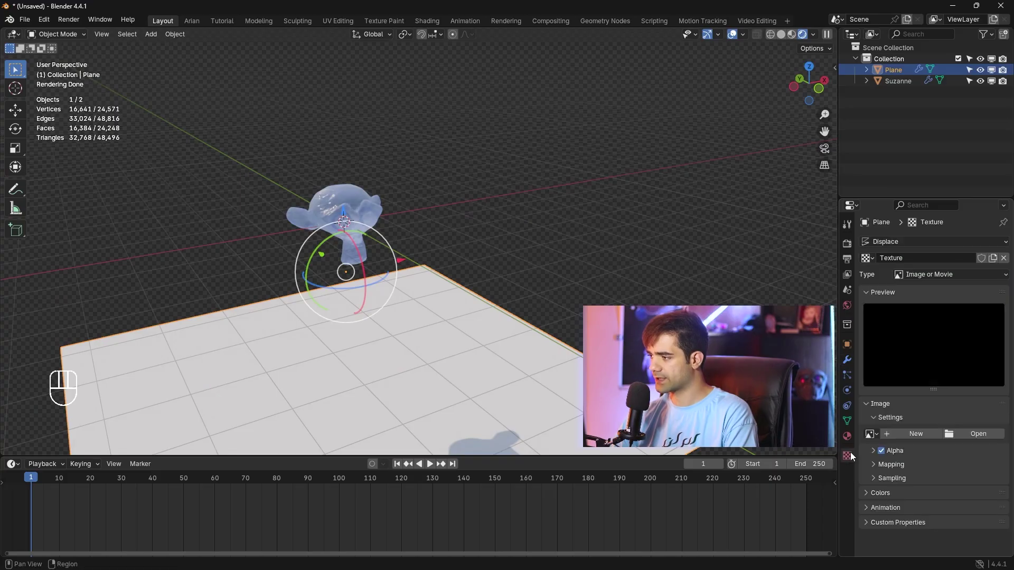
{"action": "left_click", "coordinate": [936, 274]}
{"action": "left_click", "coordinate": [922, 312]}
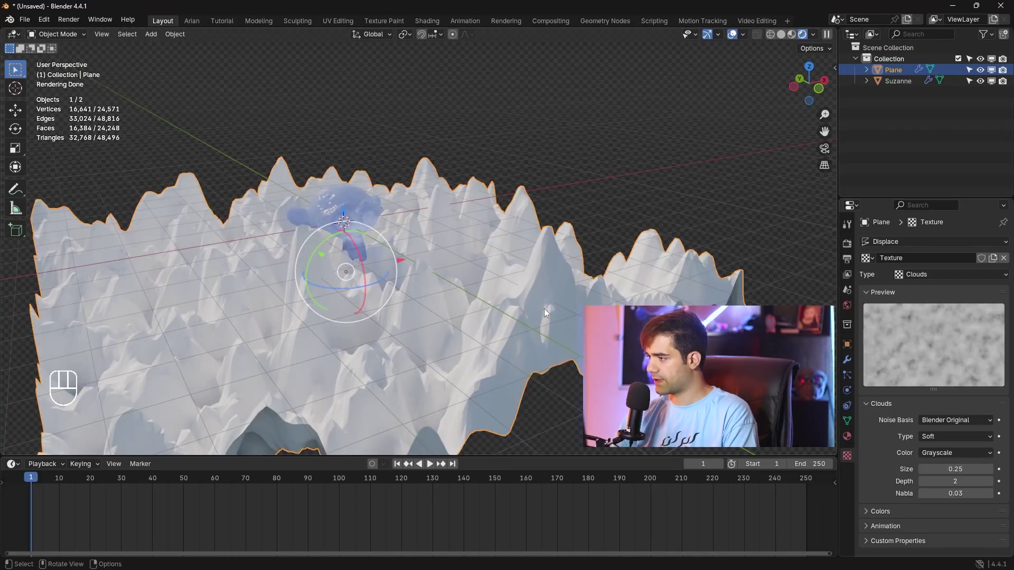
- Shade the displaced floor smooth and set the Clouds texture size to 1.60
{"action": "right_click", "coordinate": [403, 279]}
{"action": "left_click", "coordinate": [403, 280]}
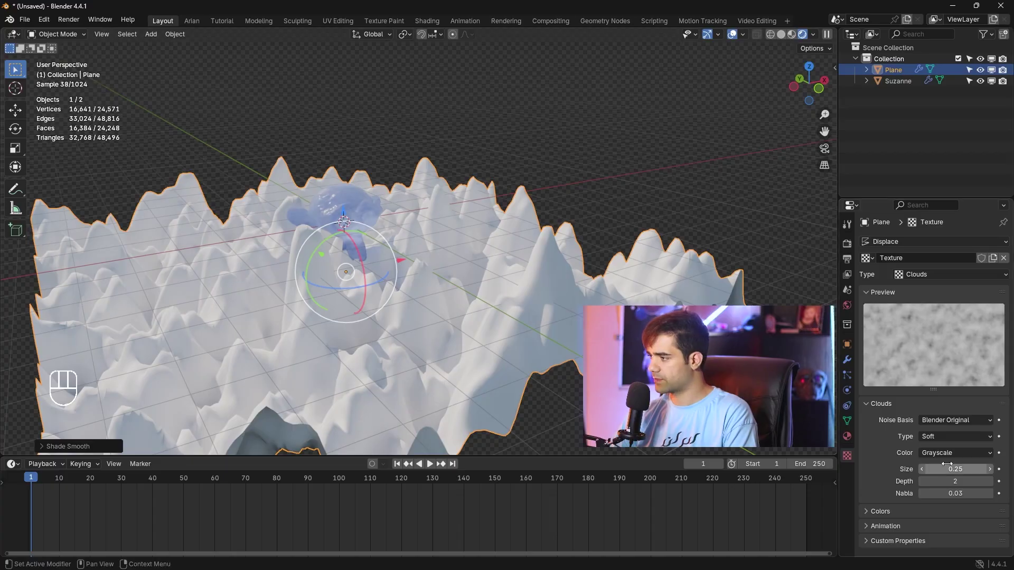
{"action": "left_click_drag", "start_coordinate": [955, 470], "coordinate": [1011, 469]}
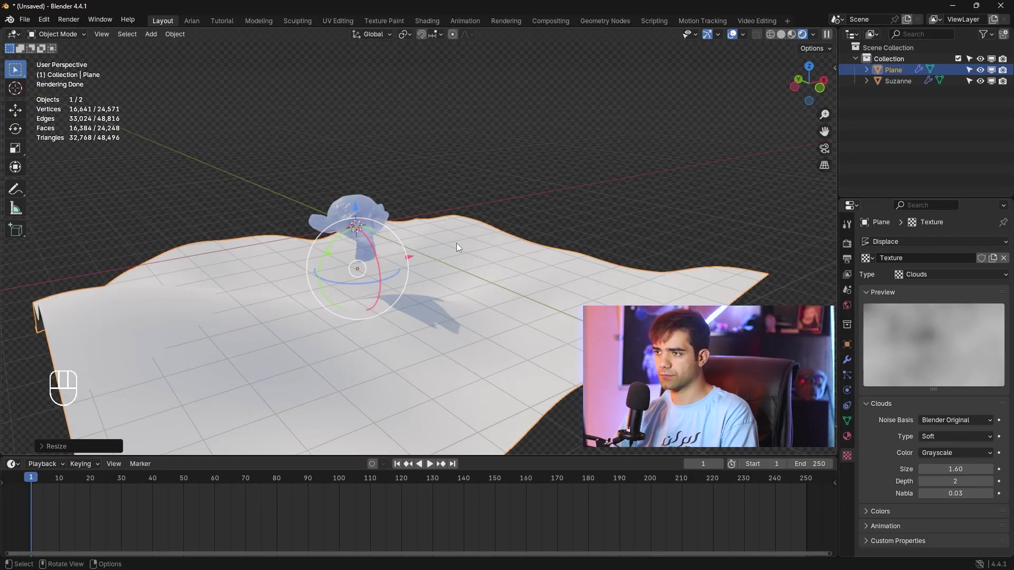
- Duplicate the monkey head twice, placing one copy about 4.8 m away on its right and the other on its left
{"action": "left_click", "coordinate": [385, 161]}
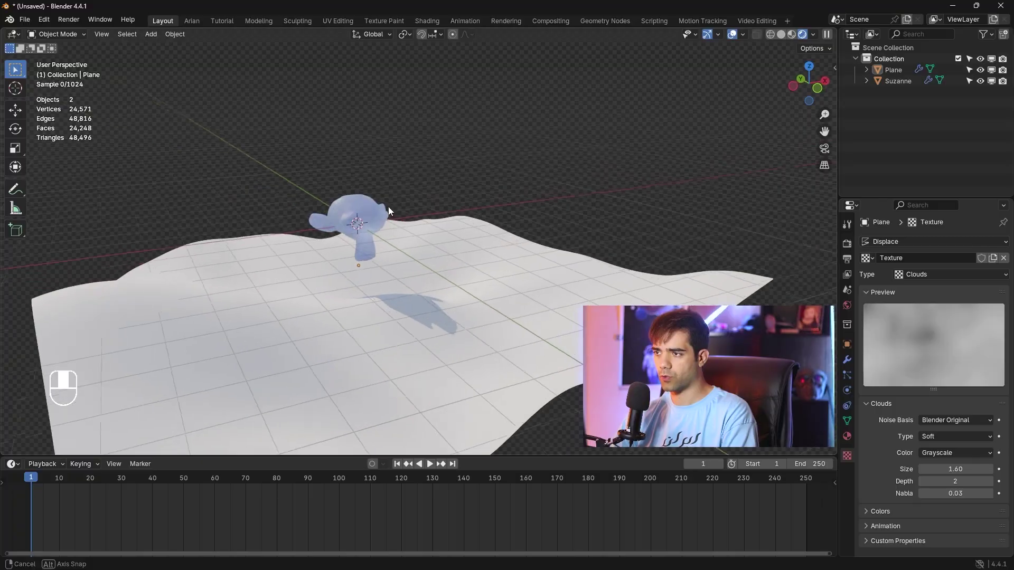
{"action": "left_click", "coordinate": [388, 207]}
{"action": "key", "text": "shift+d"}
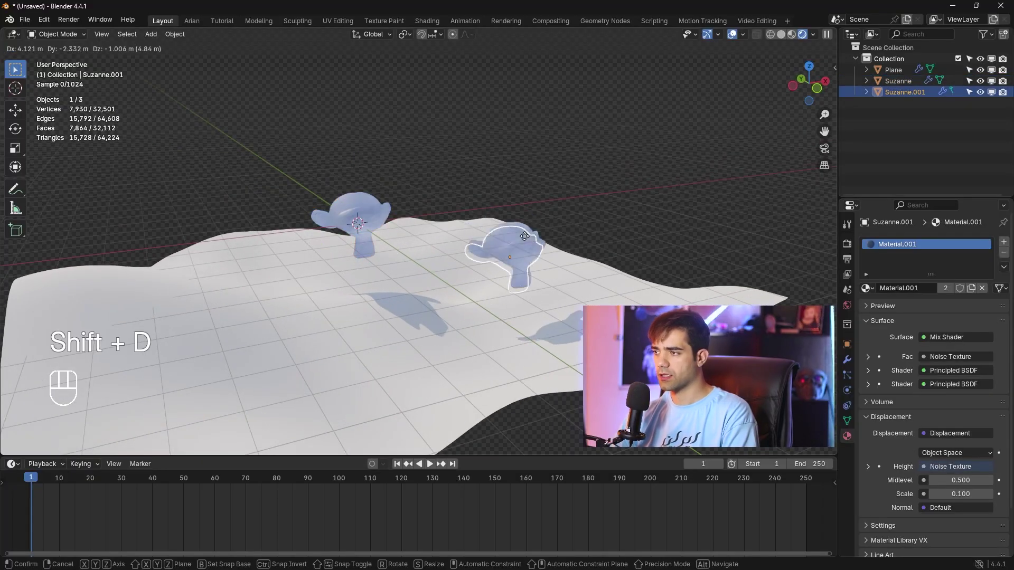
{"action": "left_click", "coordinate": [525, 237]}
{"action": "left_click", "coordinate": [345, 204]}
{"action": "key", "text": "shift+d"}
{"action": "left_click", "coordinate": [199, 233]}
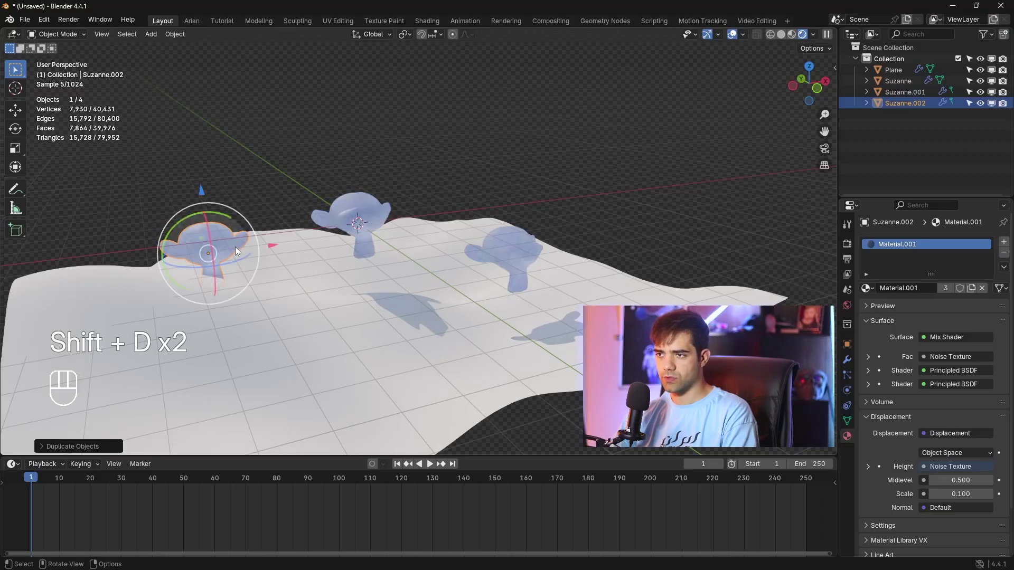
- Move the left monkey copy forward and down, and lower and tilt the right copy so both rest on the terrain
{"action": "left_click_drag", "start_coordinate": [201, 239], "coordinate": [242, 318]}
{"action": "middle_click_drag", "start_coordinate": [283, 314], "coordinate": [314, 316]}
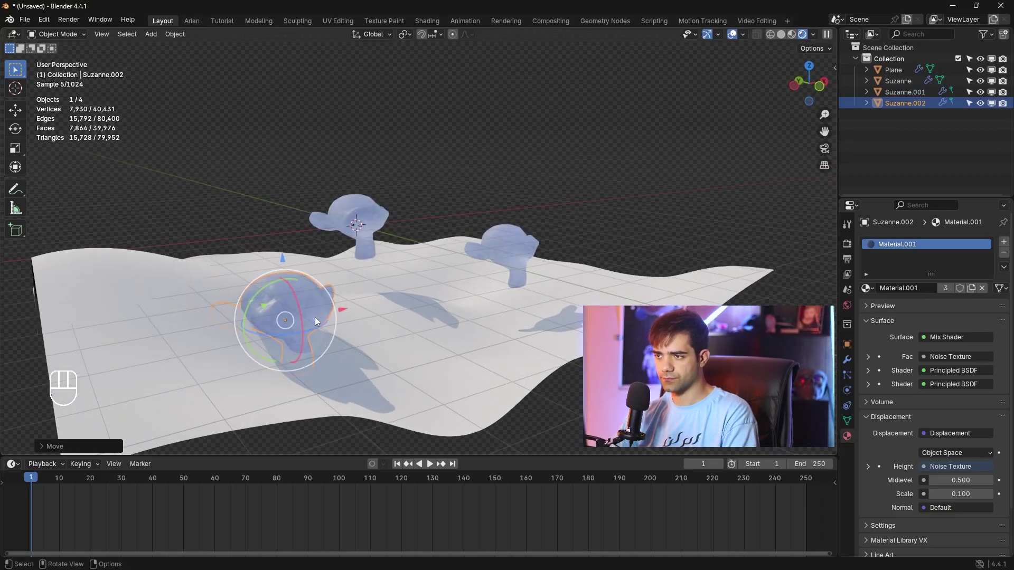
{"action": "left_click", "coordinate": [484, 251]}
{"action": "left_click_drag", "start_coordinate": [508, 193], "coordinate": [518, 225]}
{"action": "middle_click_drag", "start_coordinate": [544, 249], "coordinate": [503, 224], "text": "shift"}
{"action": "scroll", "coordinate": [503, 224], "scroll_direction": "up", "scroll_amount": 3}
{"action": "left_click_drag", "start_coordinate": [503, 241], "coordinate": [484, 224]}
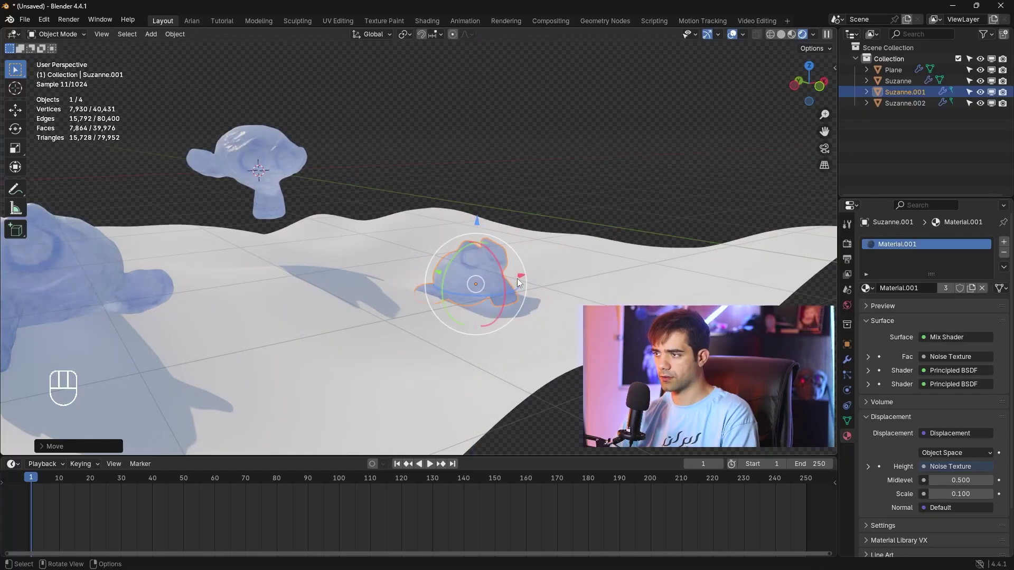
{"action": "mouse_move", "coordinate": [518, 278]}
{"action": "left_mouse_down"}
{"action": "mouse_move", "coordinate": [548, 271]}
{"action": "mouse_move", "coordinate": [513, 288]}
{"action": "left_mouse_up"}
{"action": "left_click", "coordinate": [481, 119]}
- Select the floor plane and show its material nodes in the Shading workspace
{"action": "scroll", "coordinate": [359, 242], "scroll_direction": "down", "scroll_amount": 3}
{"action": "middle_click_drag", "start_coordinate": [359, 242], "coordinate": [416, 234]}
{"action": "left_click", "coordinate": [358, 252]}
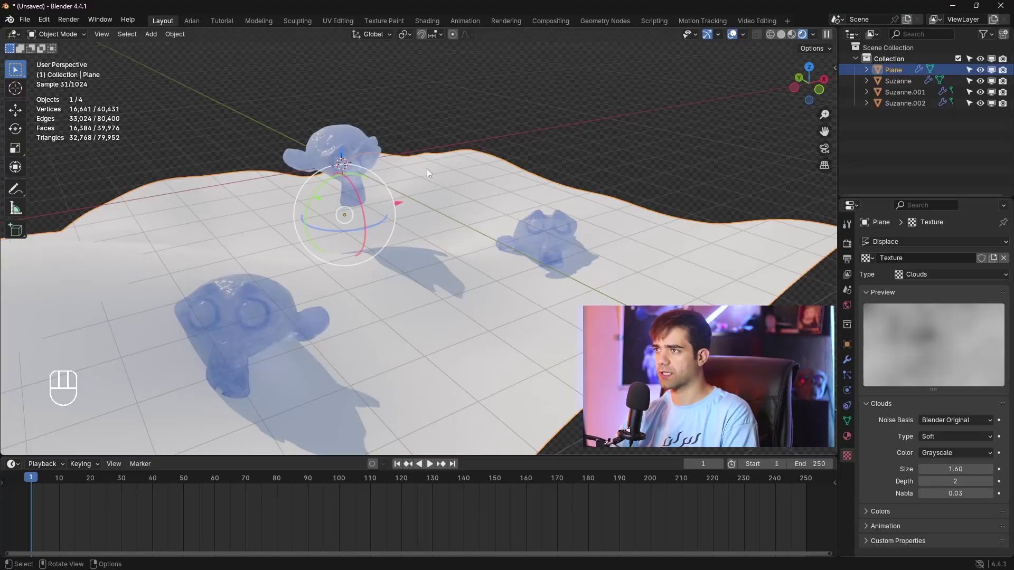
{"action": "left_click", "coordinate": [426, 21]}
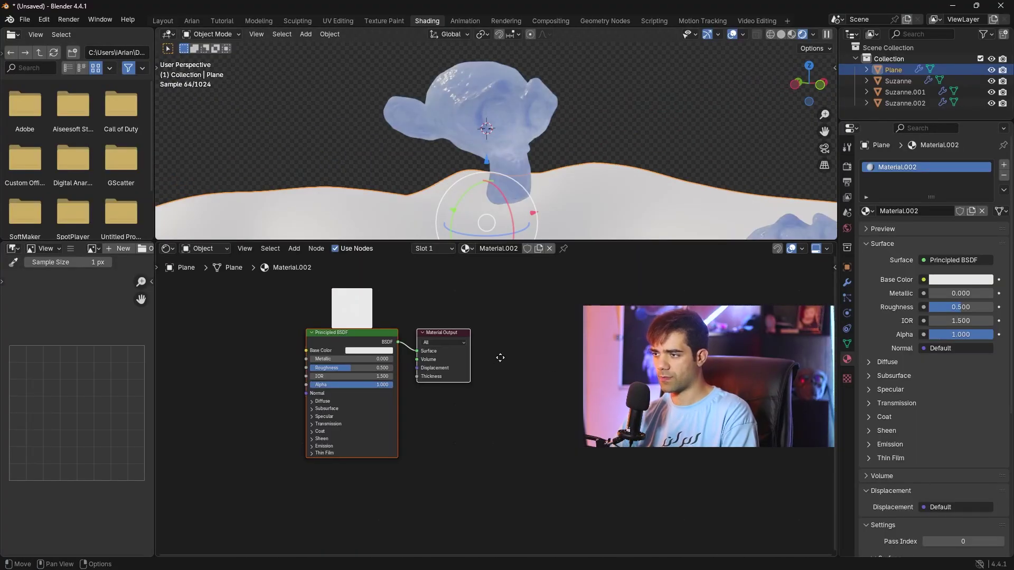
{"action": "middle_click_drag", "start_coordinate": [500, 358], "coordinate": [553, 360]}
{"action": "scroll", "coordinate": [553, 360], "scroll_direction": "up", "scroll_amount": 2}
- Bring the dirty_snow_with_tracks_diffuse image from File Explorer into the floor's material and connect its Color to Base Color
{"action": "key", "text": "alt+Tab"}
{"action": "double_click", "coordinate": [529, 184]}
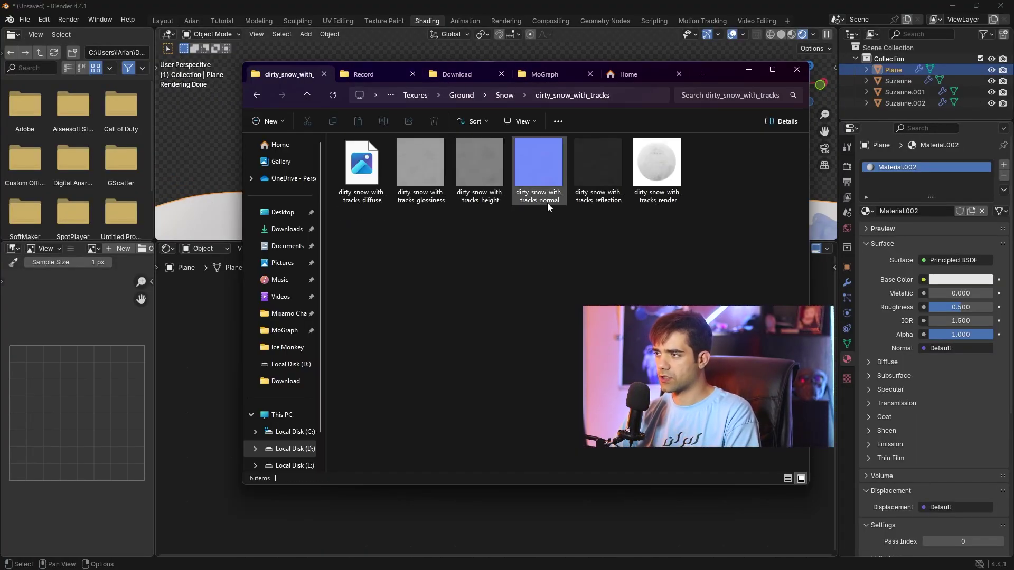
{"action": "left_click_drag", "start_coordinate": [362, 165], "coordinate": [211, 400]}
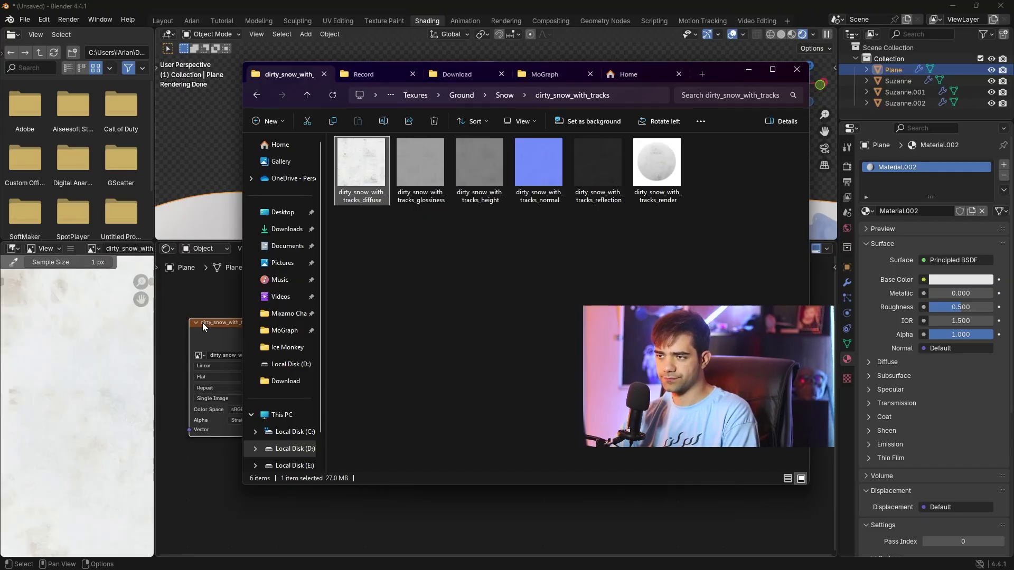
{"action": "left_click", "coordinate": [217, 324]}
{"action": "left_click_drag", "start_coordinate": [295, 334], "coordinate": [369, 348]}
{"action": "left_click_drag", "start_coordinate": [432, 329], "coordinate": [474, 331]}
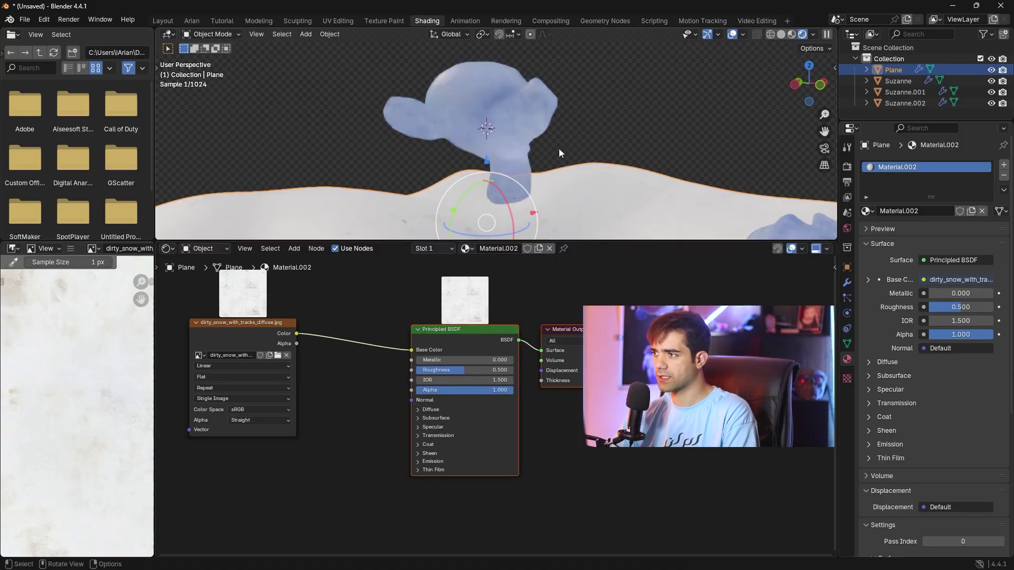
- Add the dirty_snow_with_tracks_normal image below the diffuse texture node and set its color space to Non-Color
{"action": "scroll", "coordinate": [585, 157], "scroll_direction": "down", "scroll_amount": 5}
{"action": "middle_click_drag", "start_coordinate": [579, 167], "coordinate": [540, 160]}
{"action": "scroll", "coordinate": [572, 179], "scroll_direction": "up", "scroll_amount": 2}
{"action": "scroll", "coordinate": [549, 149], "scroll_direction": "up", "scroll_amount": 1}
{"action": "left_click_drag", "start_coordinate": [453, 330], "coordinate": [537, 341]}
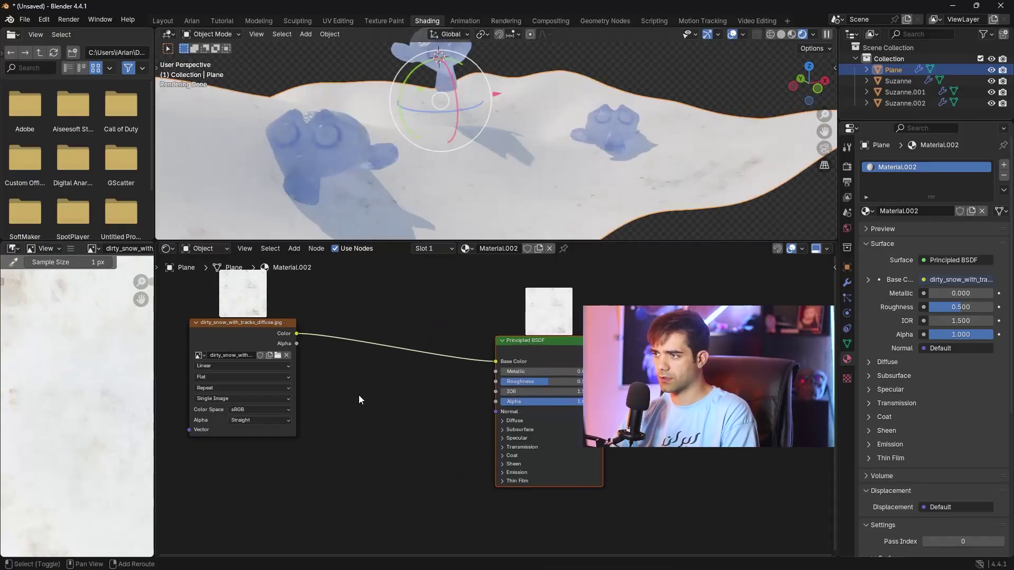
{"action": "middle_click_drag", "start_coordinate": [362, 397], "coordinate": [389, 352]}
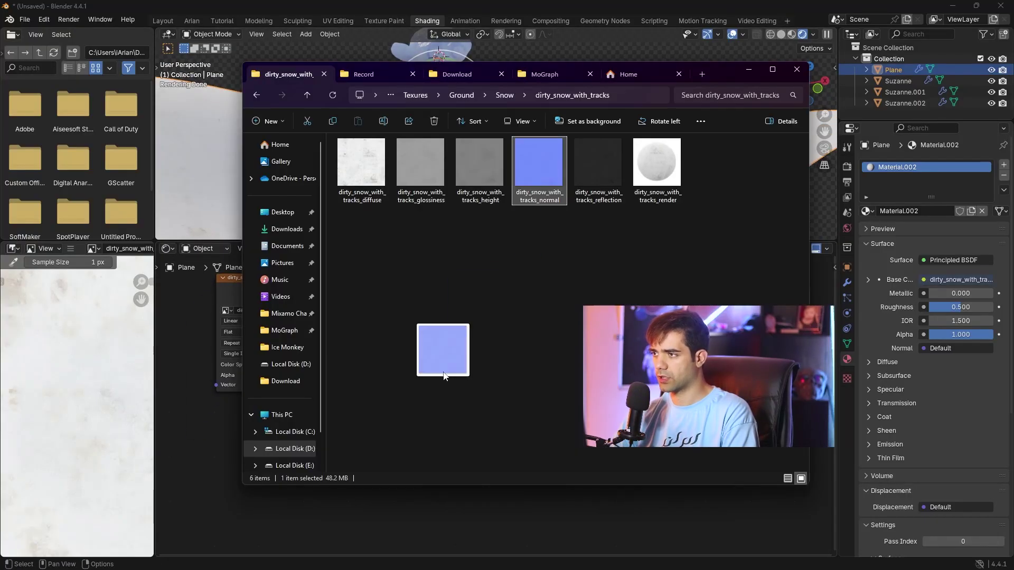
{"action": "left_click_drag", "start_coordinate": [444, 375], "coordinate": [369, 514]}
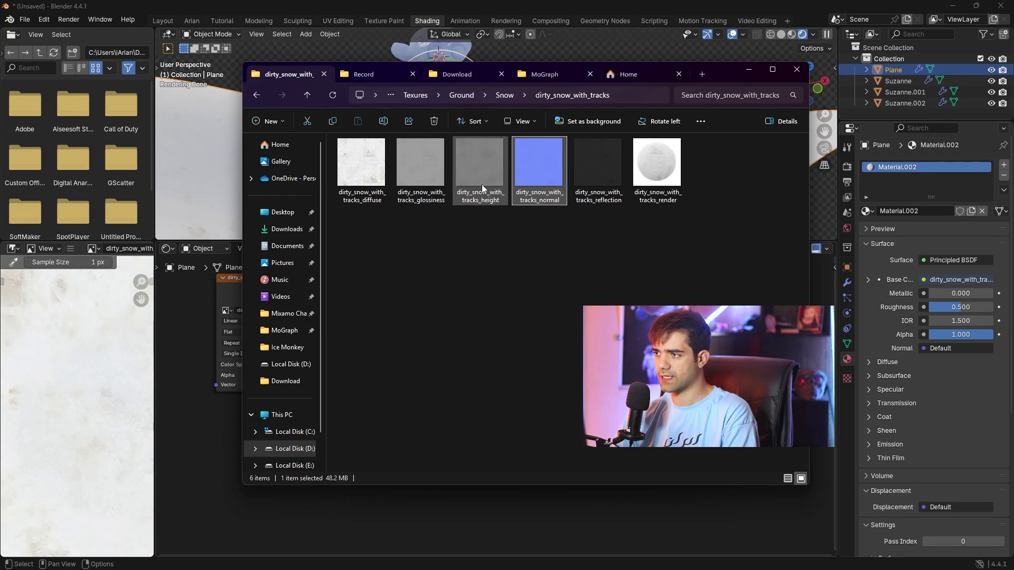
{"action": "left_click_drag", "start_coordinate": [475, 421], "coordinate": [370, 514]}
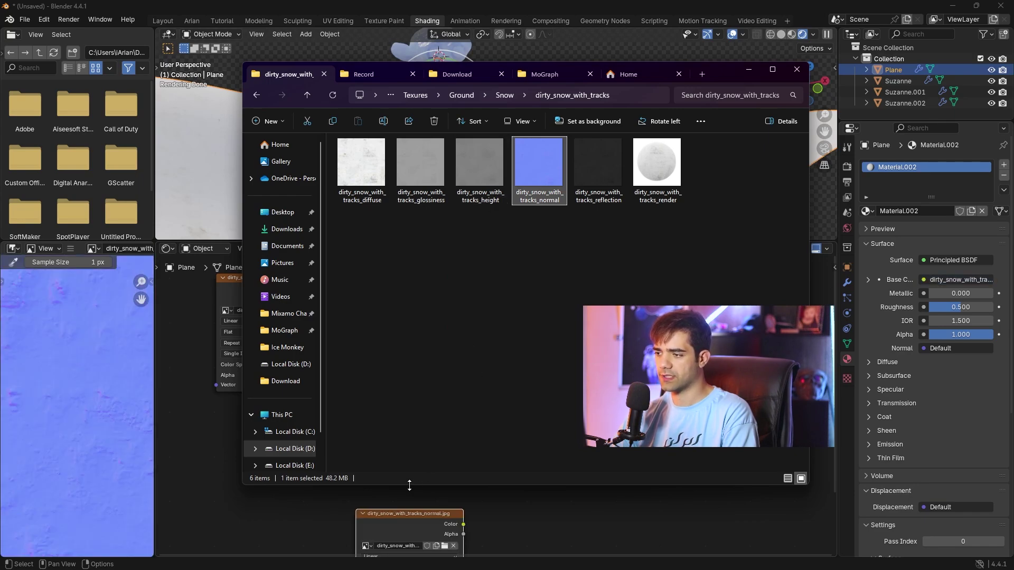
{"action": "left_click_drag", "start_coordinate": [431, 515], "coordinate": [331, 415]}
{"action": "left_click", "coordinate": [334, 502]}
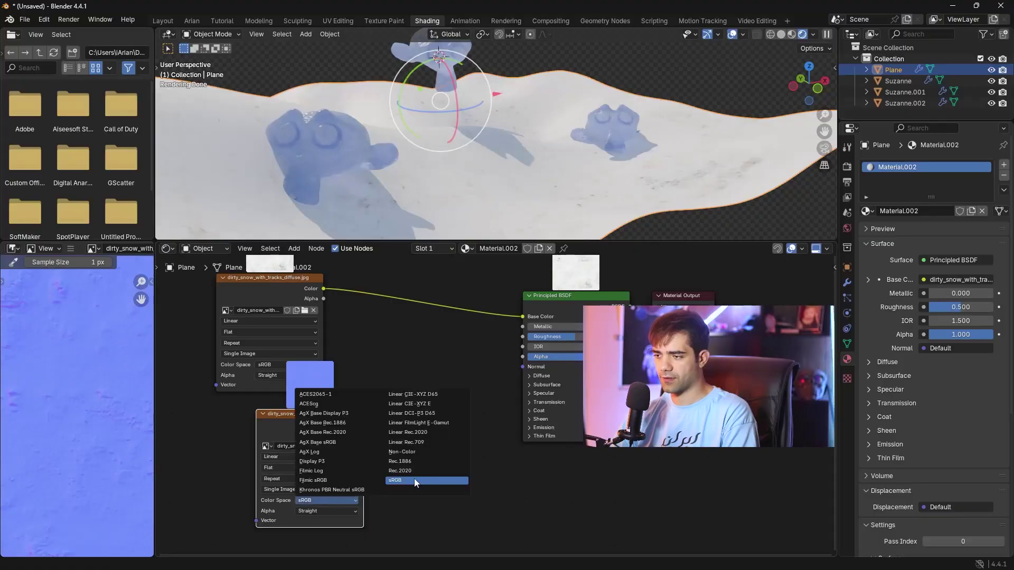
{"action": "left_click", "coordinate": [430, 450]}
- Add a Normal Map node between the normal image texture and the Principled BSDF
{"action": "middle_click_drag", "start_coordinate": [426, 423], "coordinate": [406, 416]}
{"action": "left_click", "coordinate": [384, 363]}
{"action": "key", "text": "shift+a"}
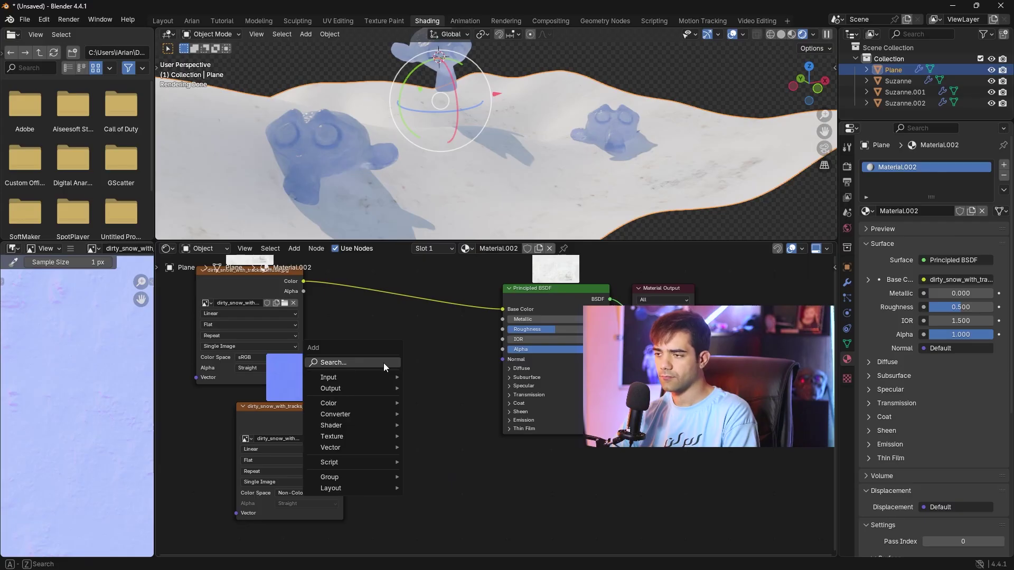
{"action": "left_click", "coordinate": [383, 363]}
{"action": "type", "text": "nor"}
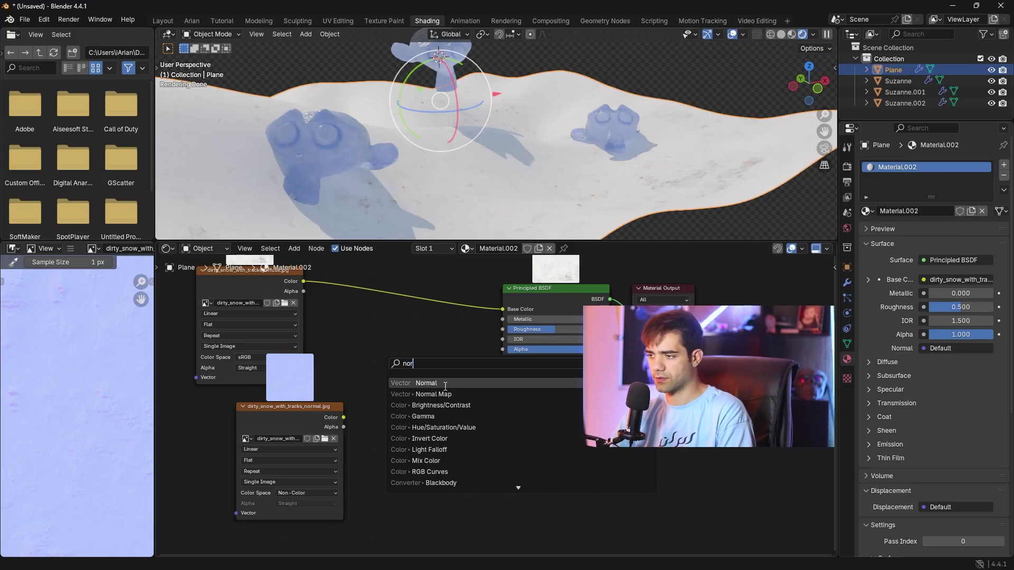
{"action": "left_click", "coordinate": [443, 394]}
{"action": "left_click", "coordinate": [368, 381]}
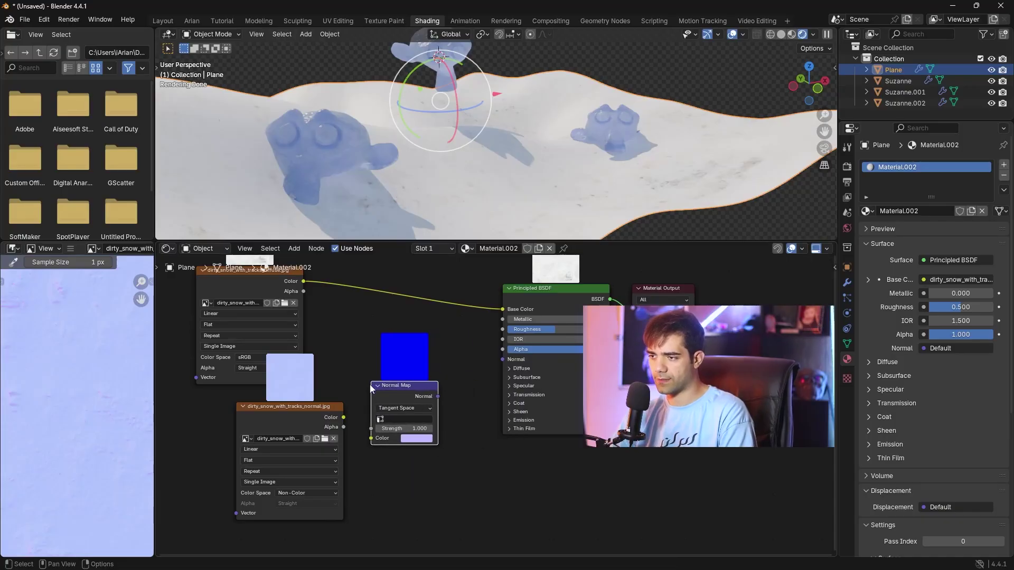
- Connect the normal image's Color to the Normal Map node and its Normal output to the Principled BSDF's Normal input
{"action": "left_click_drag", "start_coordinate": [343, 417], "coordinate": [374, 442]}
{"action": "scroll", "coordinate": [374, 442], "scroll_direction": "up", "scroll_amount": 3}
{"action": "middle_click_drag", "start_coordinate": [374, 443], "coordinate": [394, 420]}
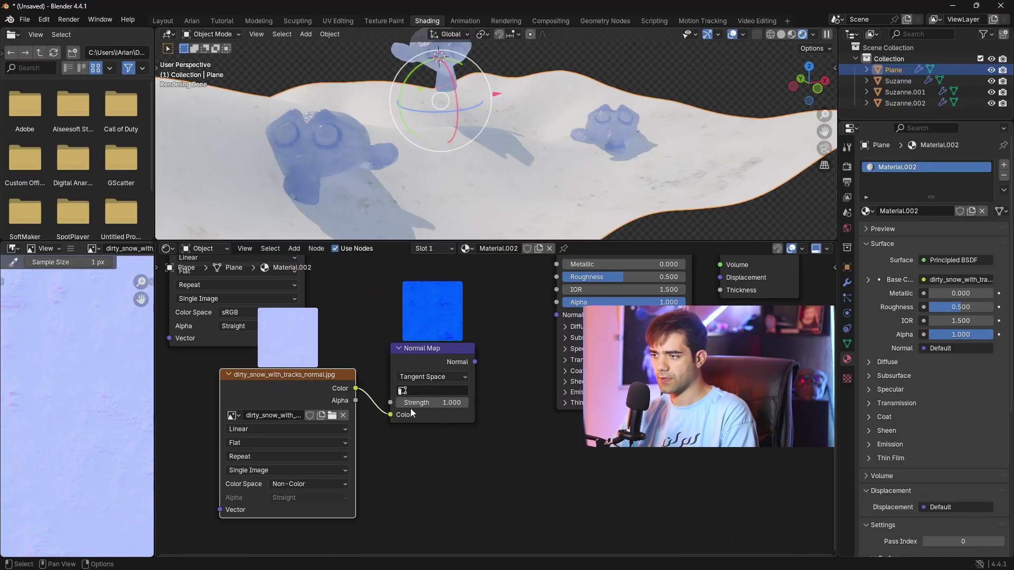
{"action": "left_click_drag", "start_coordinate": [475, 362], "coordinate": [555, 315]}
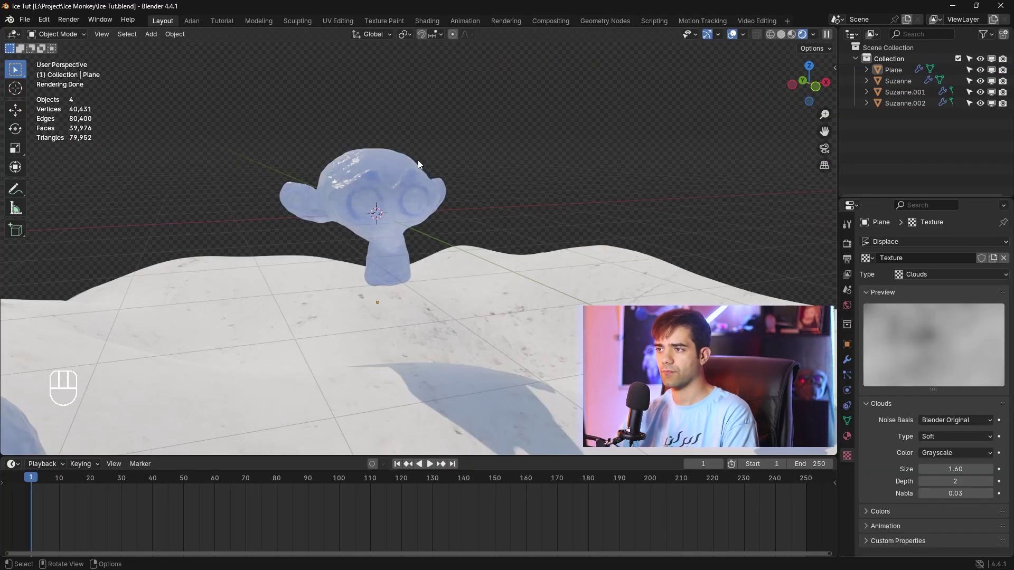
- Select the original central monkey head in the Layout workspace and open the Cell Fracture settings for it
{"action": "scroll", "coordinate": [417, 160], "scroll_direction": "up", "scroll_amount": 3}
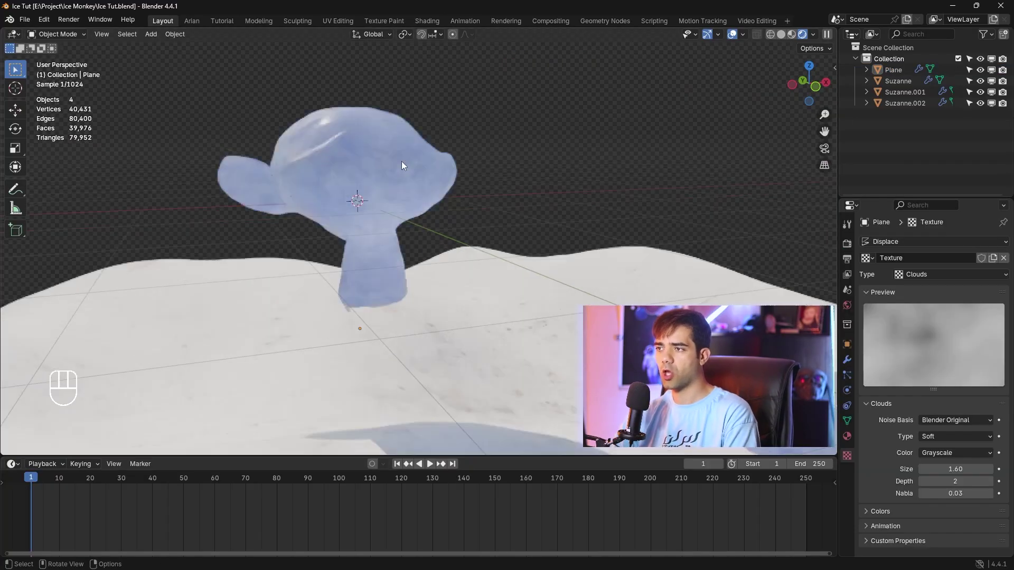
{"action": "scroll", "coordinate": [495, 138], "scroll_direction": "down", "scroll_amount": 1}
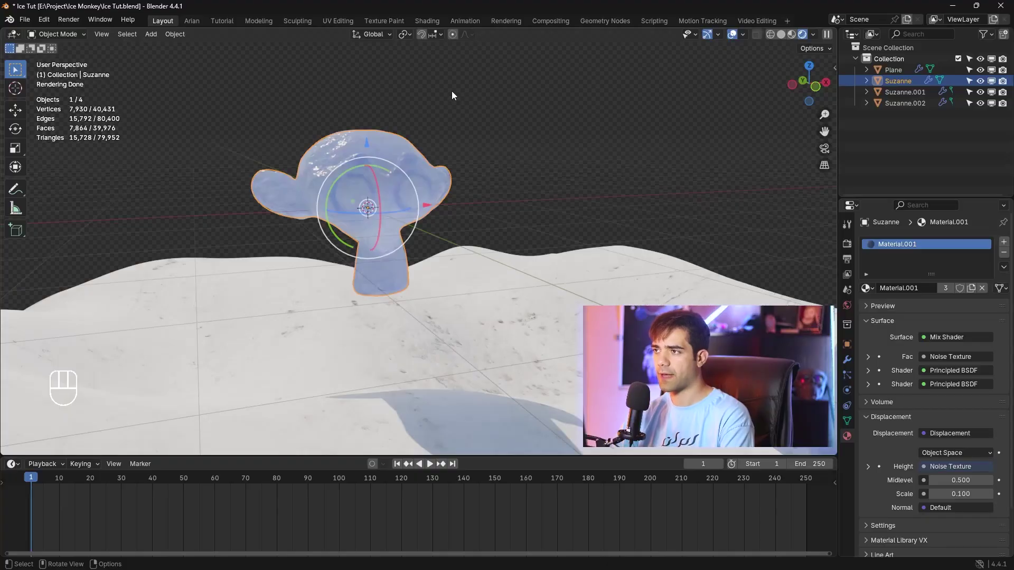
{"action": "key", "text": "F3"}
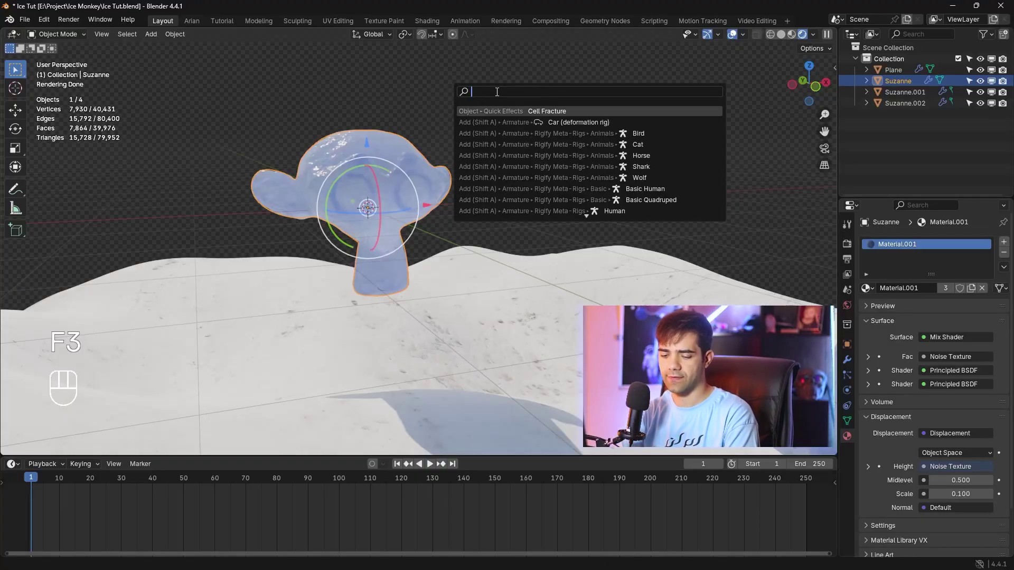
{"action": "type", "text": "frac"}
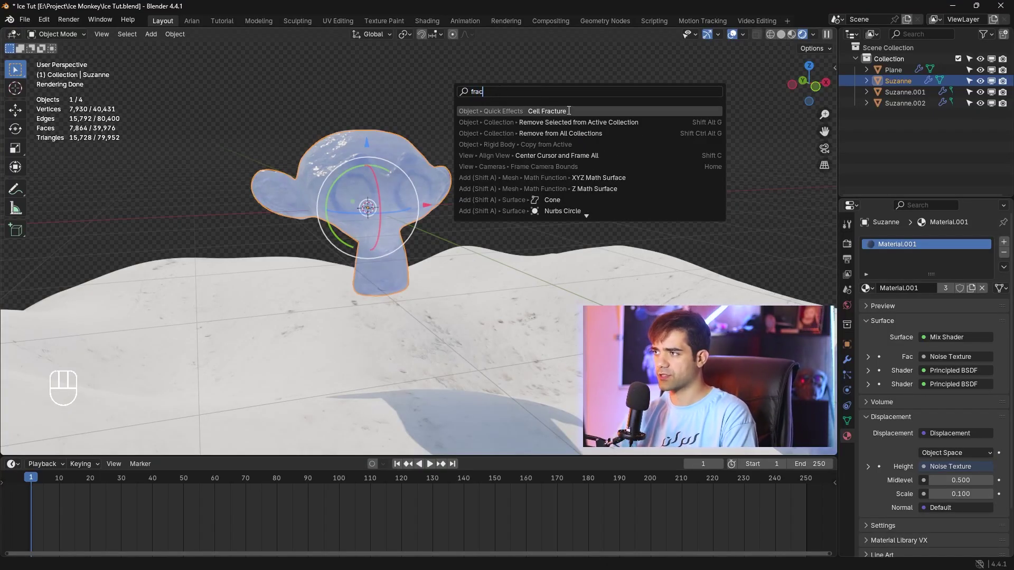
{"action": "left_click", "coordinate": [568, 111]}
{"action": "left_click_drag", "start_coordinate": [607, 93], "coordinate": [384, 73]}
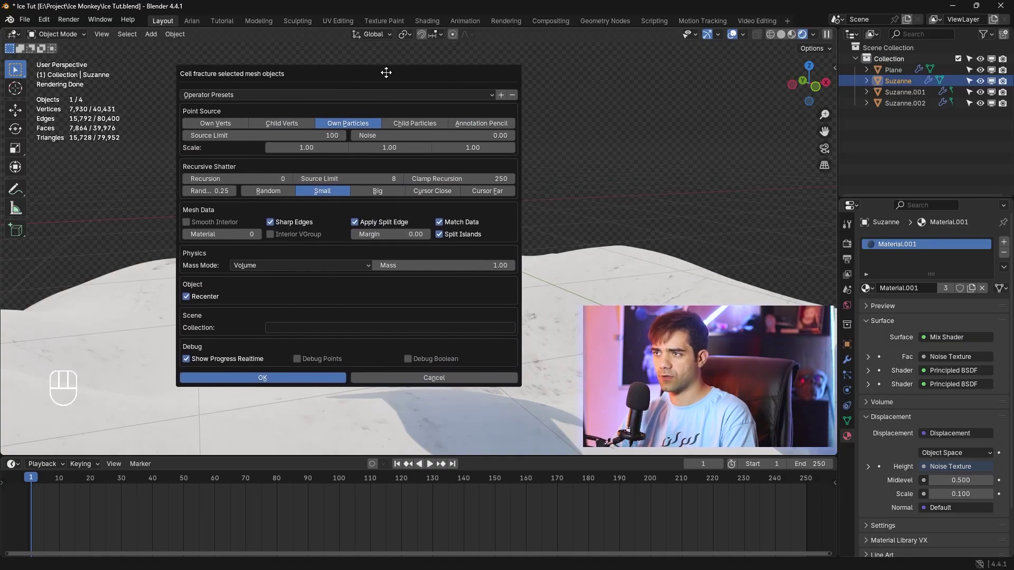
- Set the Cell Fracture point source limit to 200 and the noise to 0.50
{"action": "left_click", "coordinate": [344, 135]}
{"action": "type", "text": "200"}
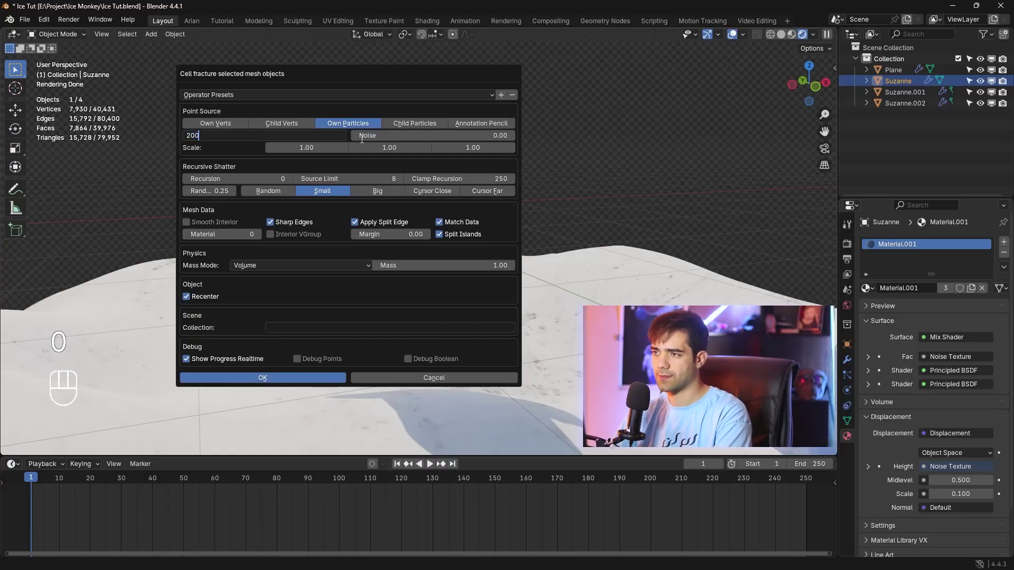
{"action": "key", "text": "Return"}
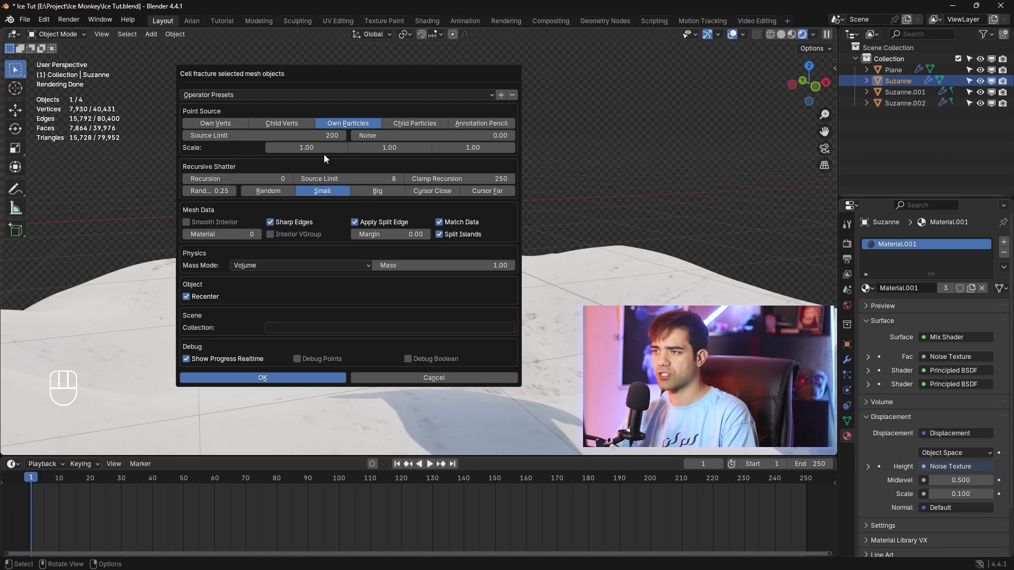
{"action": "left_click", "coordinate": [492, 136]}
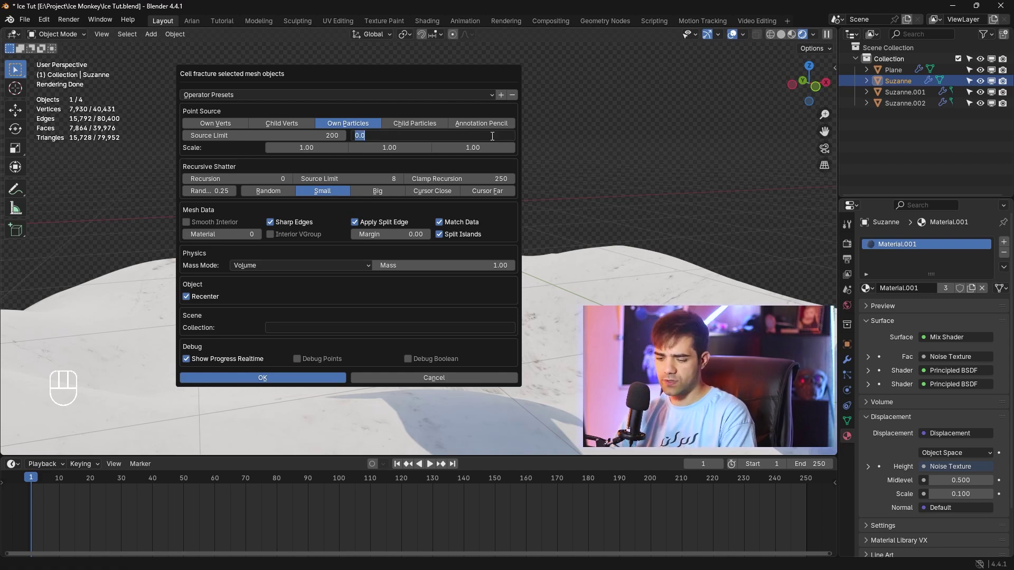
{"action": "key", "text": "Return"}
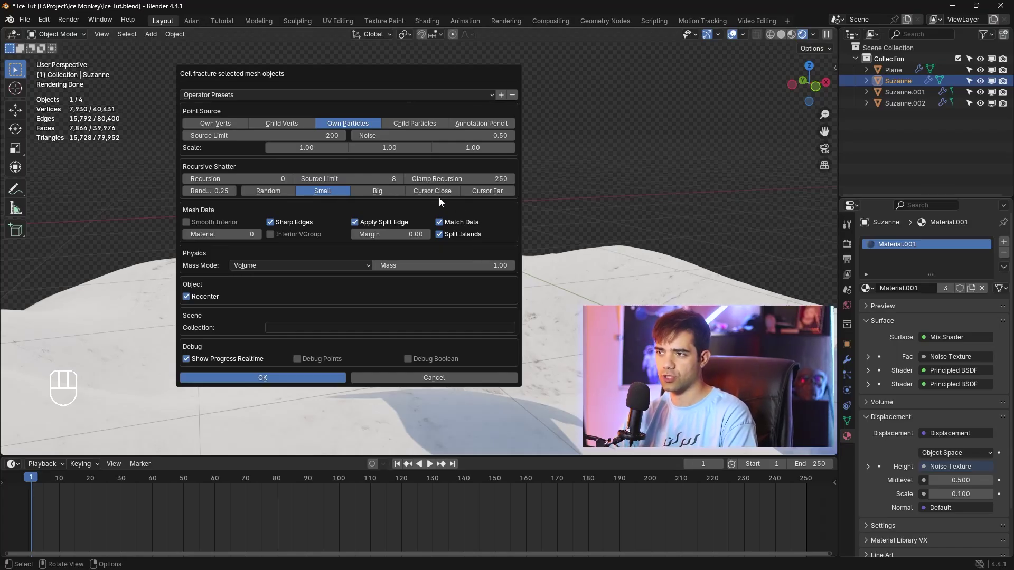
- Fracture the monkey head with Random recursive shatter, with Apply Split Edge and Recenter disabled
{"action": "left_click", "coordinate": [269, 191]}
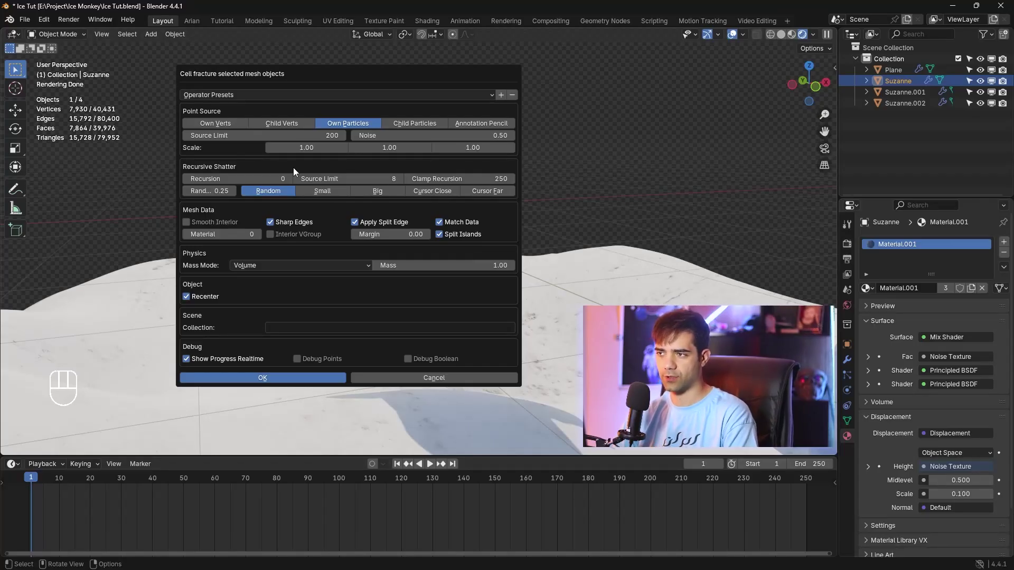
{"action": "left_click", "coordinate": [357, 221]}
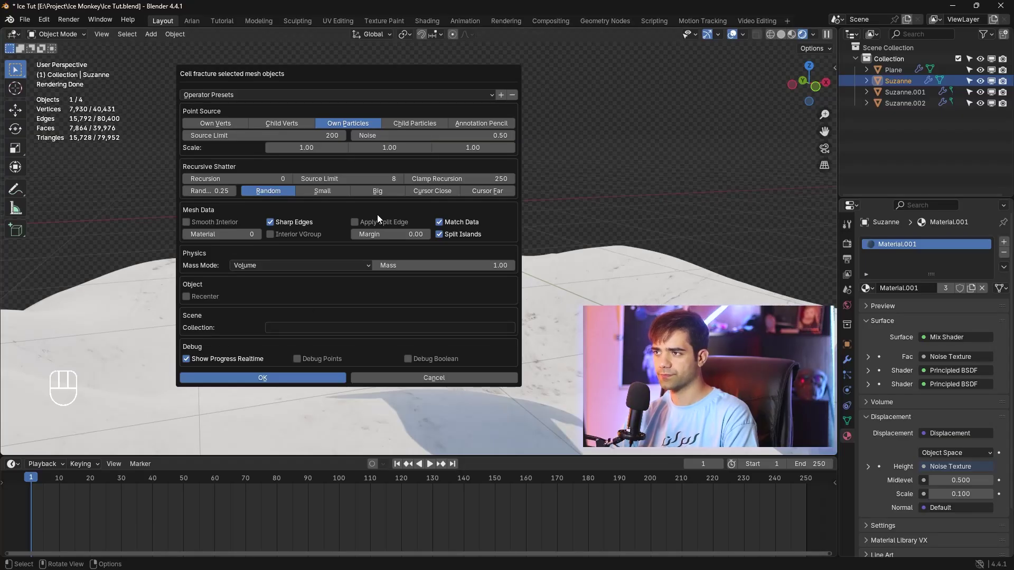
{"action": "key", "text": "Return"}
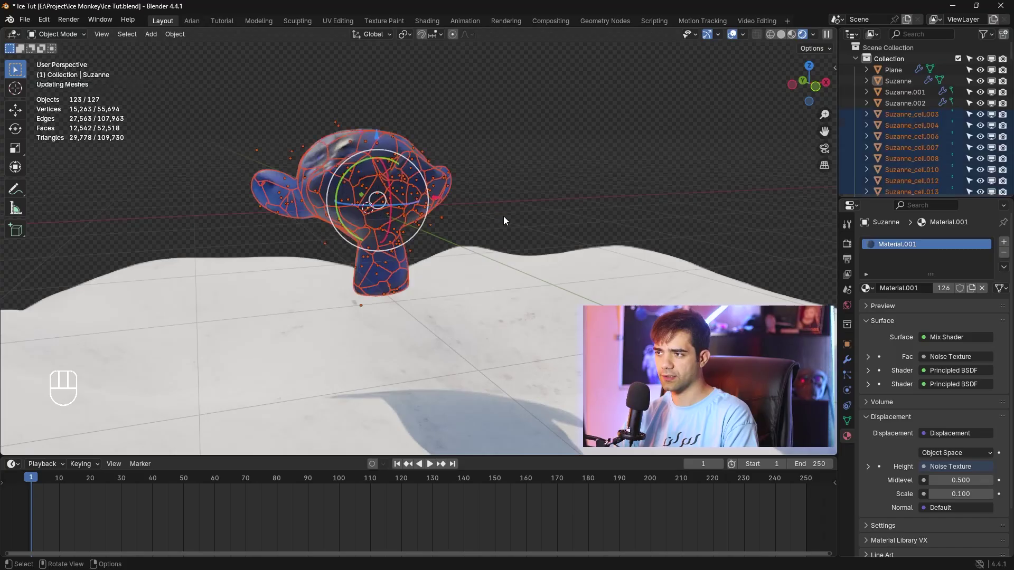
- Move the selected fracture pieces into a new collection named Monkey
{"action": "middle_click_drag", "start_coordinate": [503, 216], "coordinate": [480, 214]}
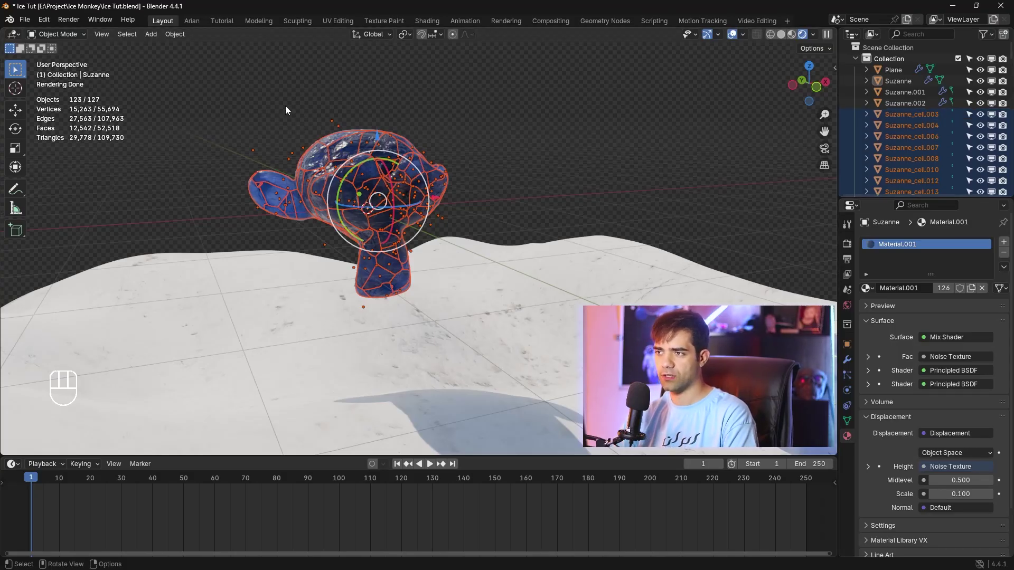
{"action": "key", "text": "m"}
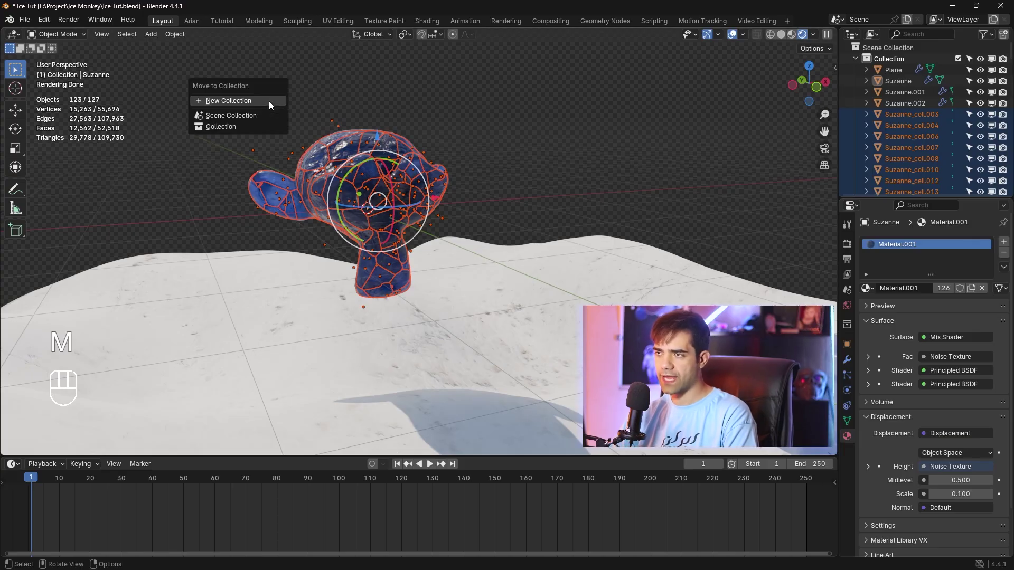
{"action": "left_click", "coordinate": [268, 101]}
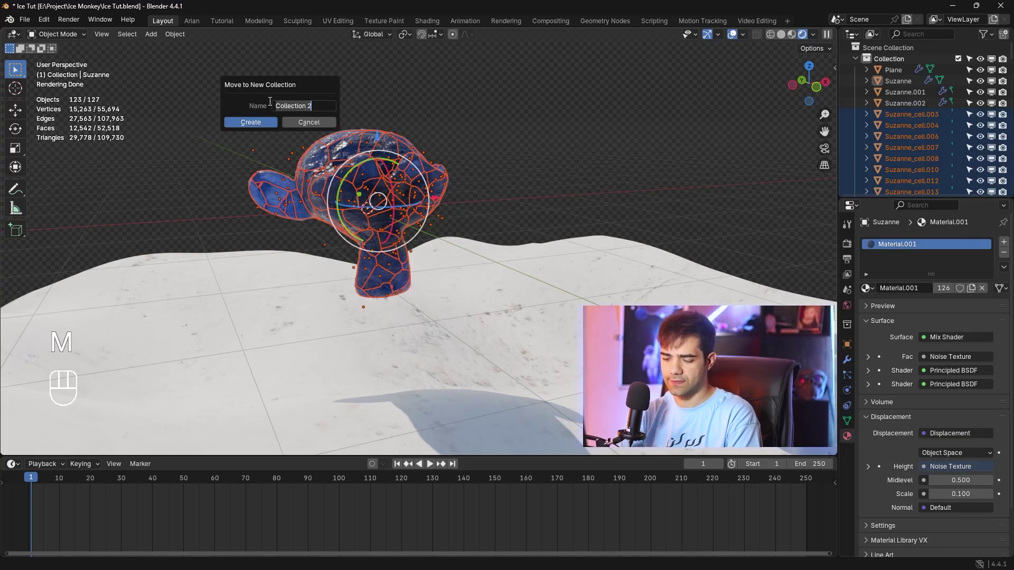
{"action": "type", "text": "Monkey"}
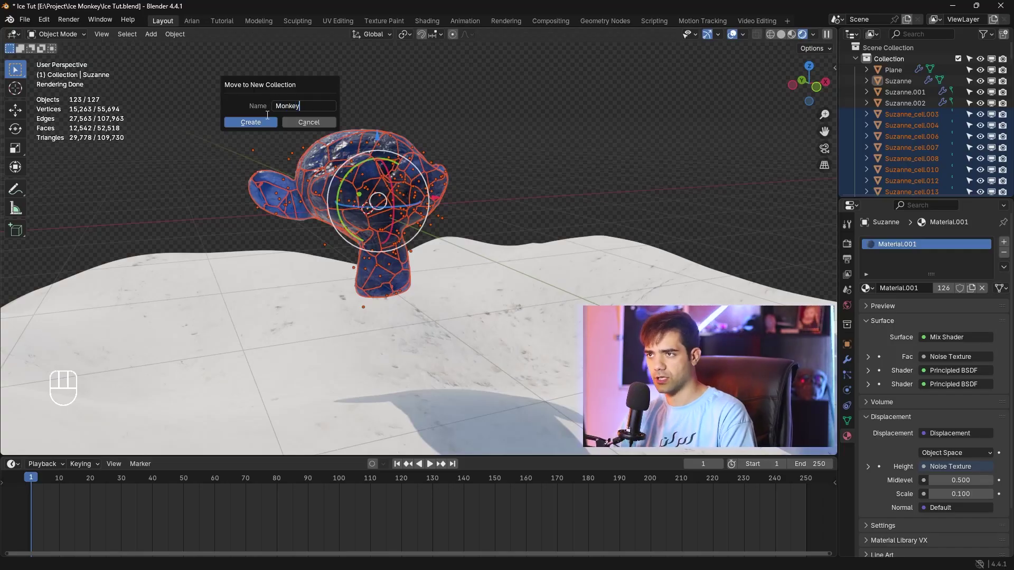
{"action": "left_click", "coordinate": [261, 122]}
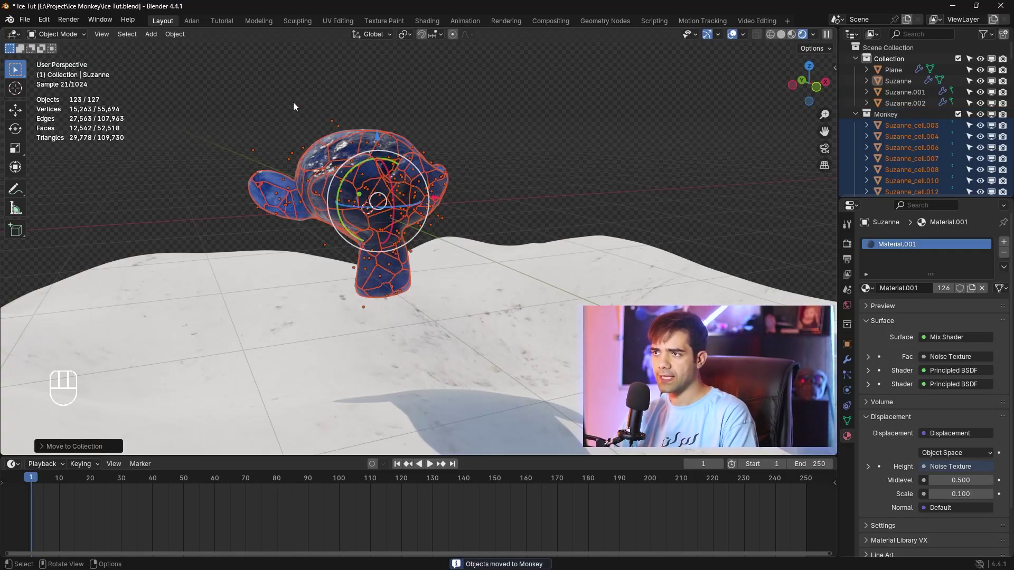
- Set the origins of all selected fracture pieces to the centre of each piece's own geometry
{"action": "right_click", "coordinate": [277, 98]}
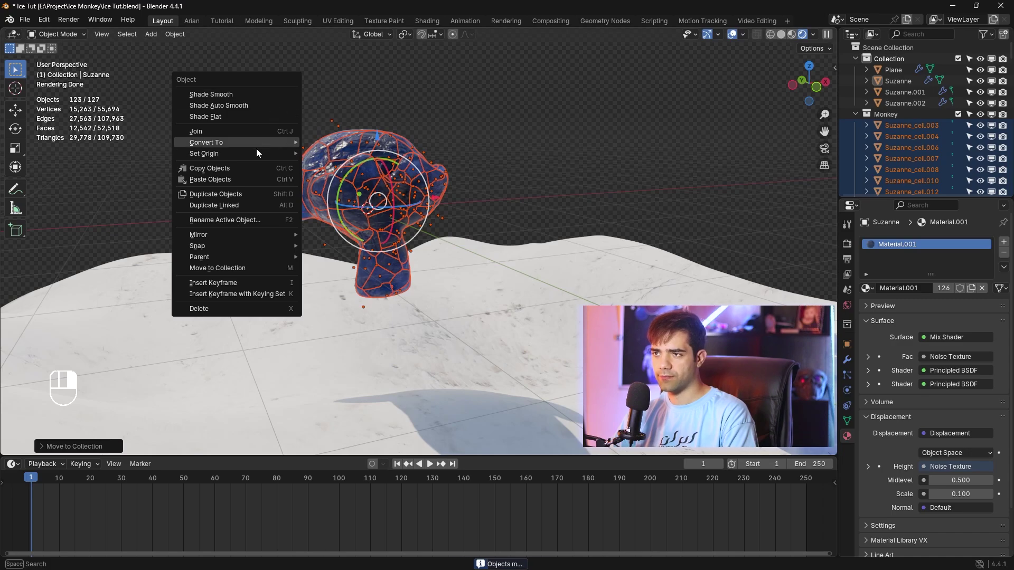
{"action": "mouse_move", "coordinate": [255, 153]}
{"action": "left_click", "coordinate": [360, 165]}
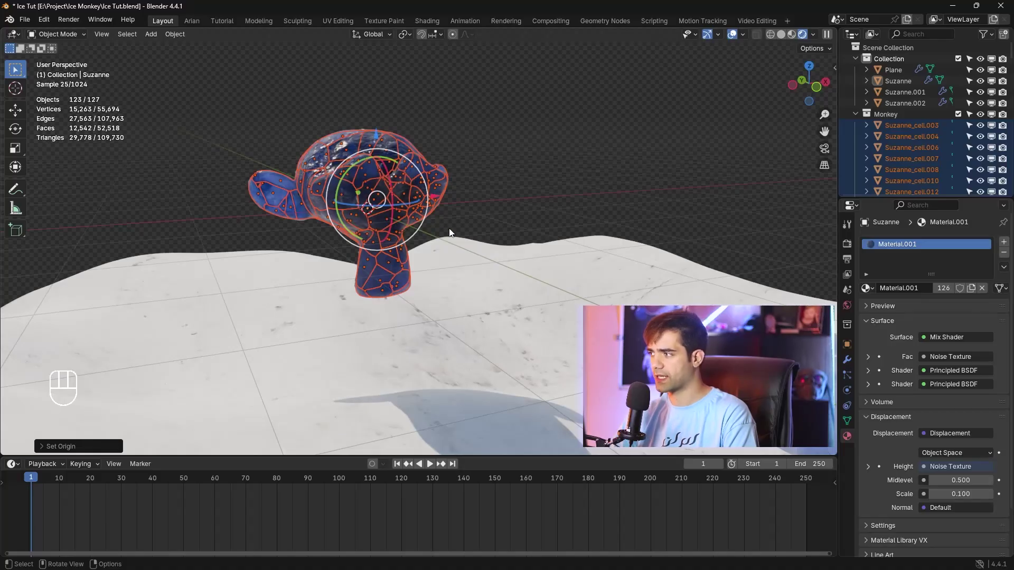
{"action": "left_click", "coordinate": [428, 208]}
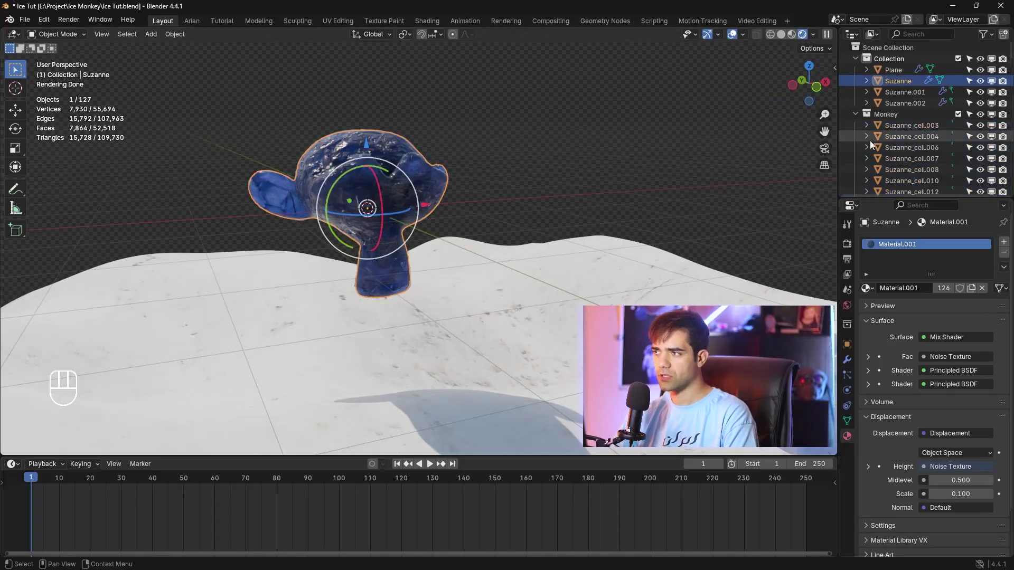
{"action": "left_click", "coordinate": [980, 82]}
{"action": "left_click", "coordinate": [992, 81]}
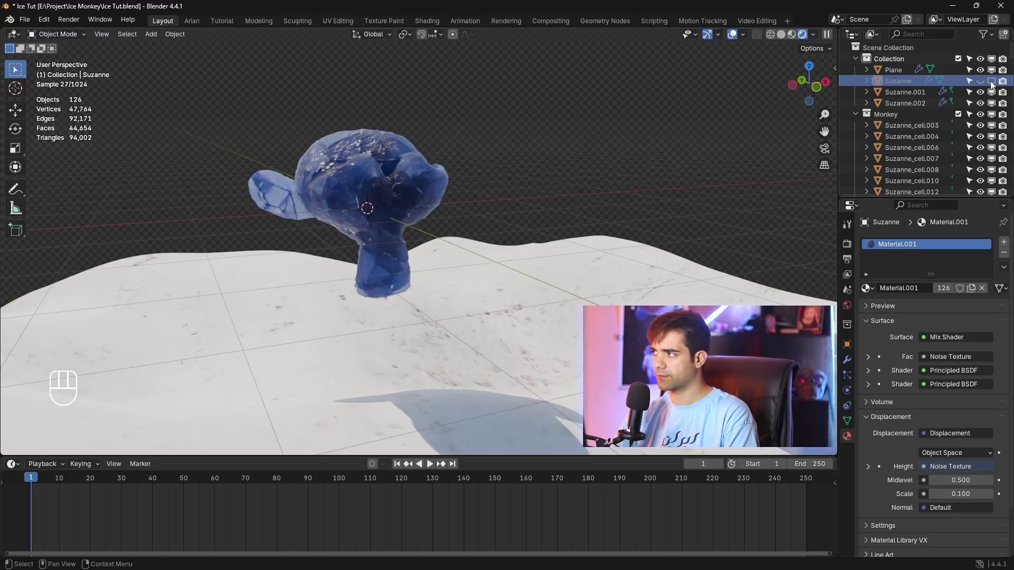
{"action": "key", "text": "ctrl+z"}
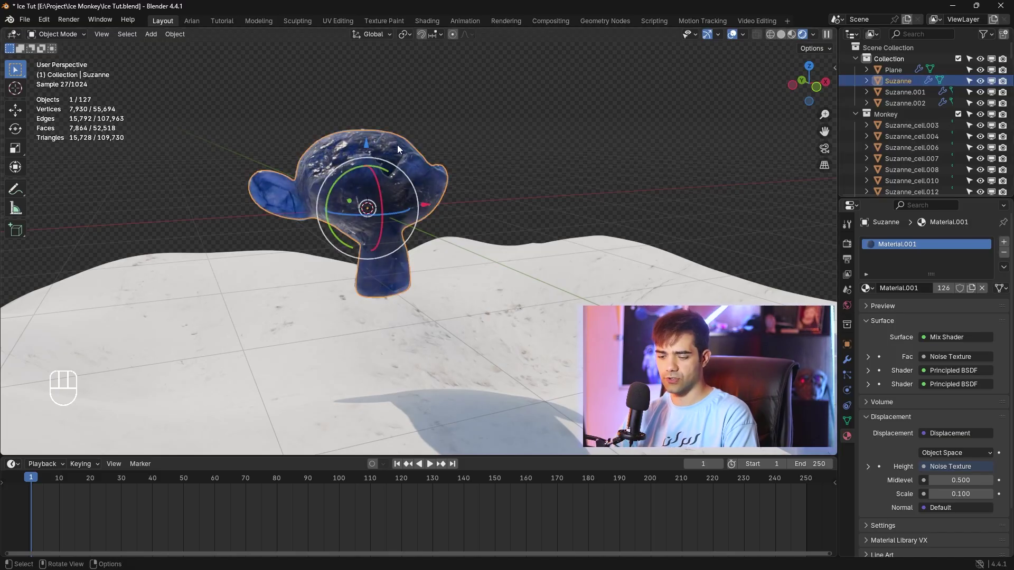
{"action": "key", "text": "g"}
{"action": "right_click", "coordinate": [625, 65]}
- Hide the original Suzanne head and disable it in both viewports and renders
{"action": "left_click", "coordinate": [980, 81]}
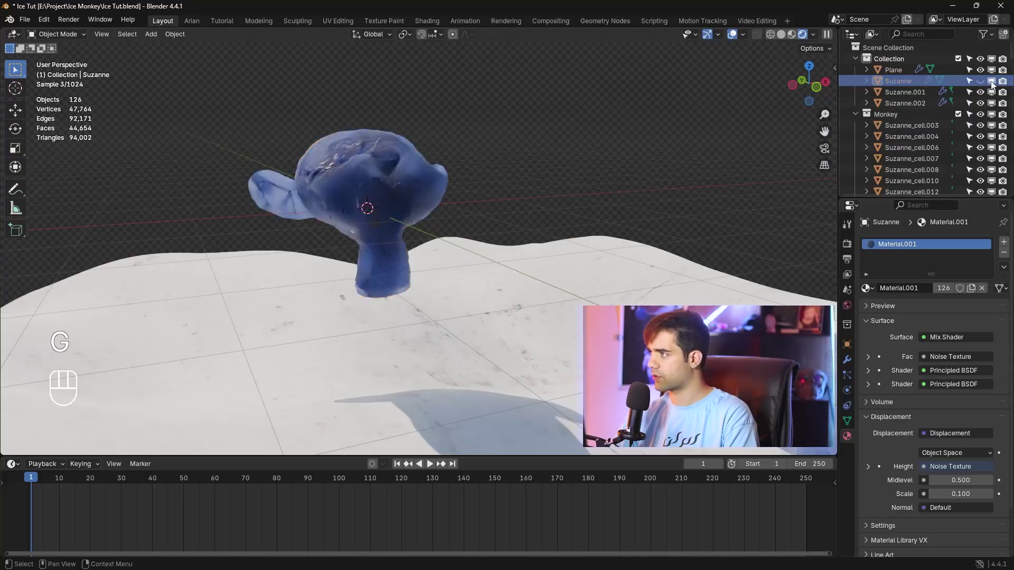
{"action": "left_click", "coordinate": [991, 82]}
{"action": "left_click", "coordinate": [1001, 83]}
- Test-move several fracture pieces one at a time, cancelling each move, to check that the head is split into separate objects
{"action": "left_click", "coordinate": [387, 153]}
{"action": "key", "text": "g"}
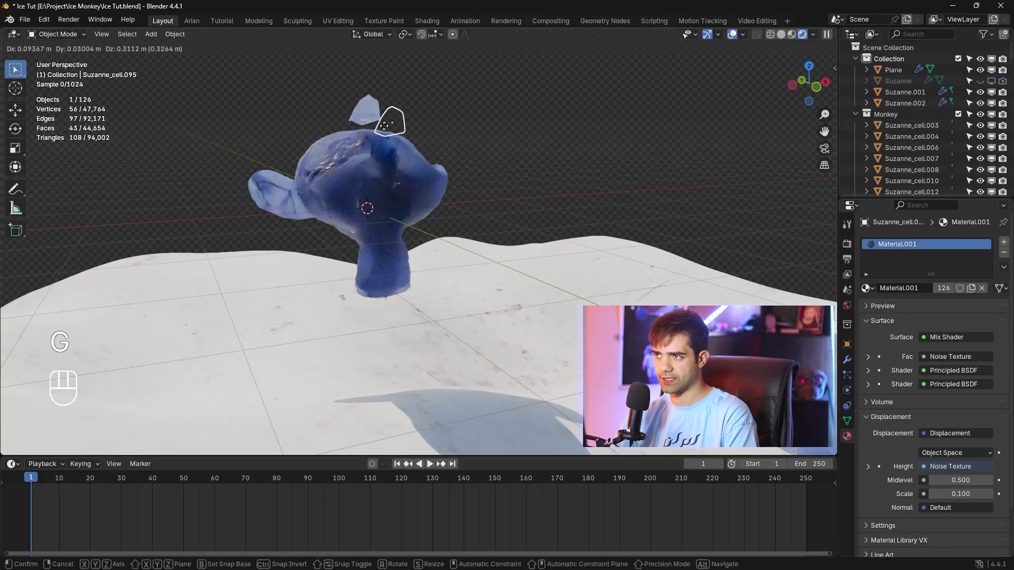
{"action": "right_click", "coordinate": [293, 197]}
{"action": "scroll", "coordinate": [294, 200], "scroll_direction": "up", "scroll_amount": 2}
{"action": "left_click", "coordinate": [227, 181]}
{"action": "key", "text": "g"}
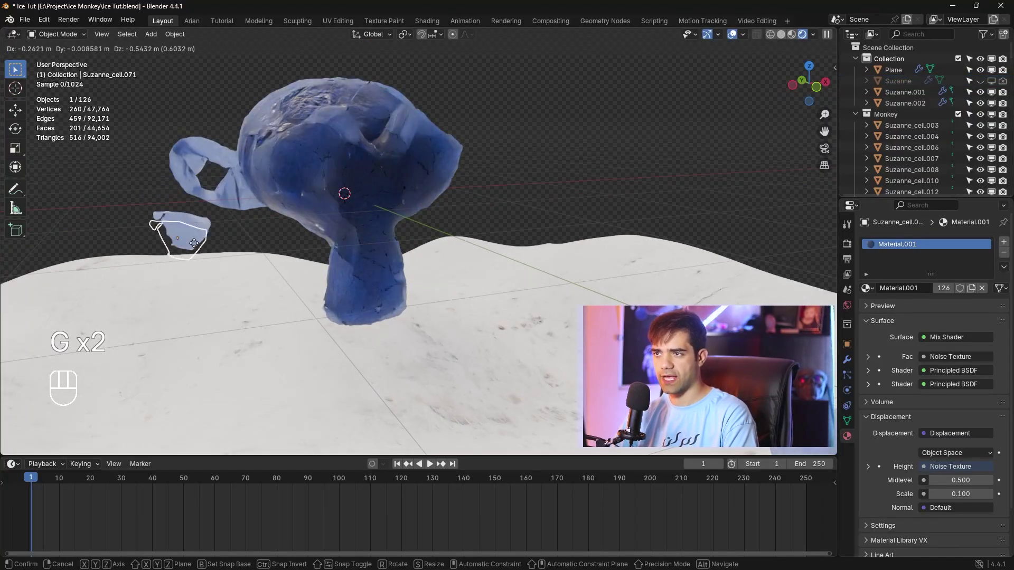
{"action": "right_click", "coordinate": [194, 240]}
{"action": "left_click", "coordinate": [247, 198]}
{"action": "key", "text": "g"}
{"action": "right_click", "coordinate": [256, 231]}
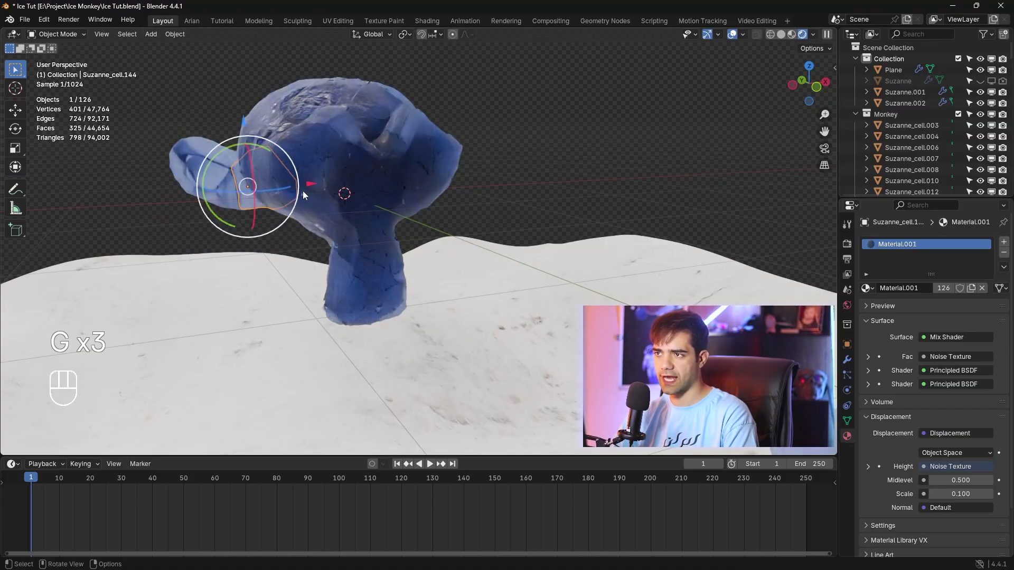
{"action": "left_click", "coordinate": [296, 188]}
{"action": "key", "text": "g"}
{"action": "right_click", "coordinate": [185, 199]}
{"action": "scroll", "coordinate": [478, 141], "scroll_direction": "down", "scroll_amount": 1}
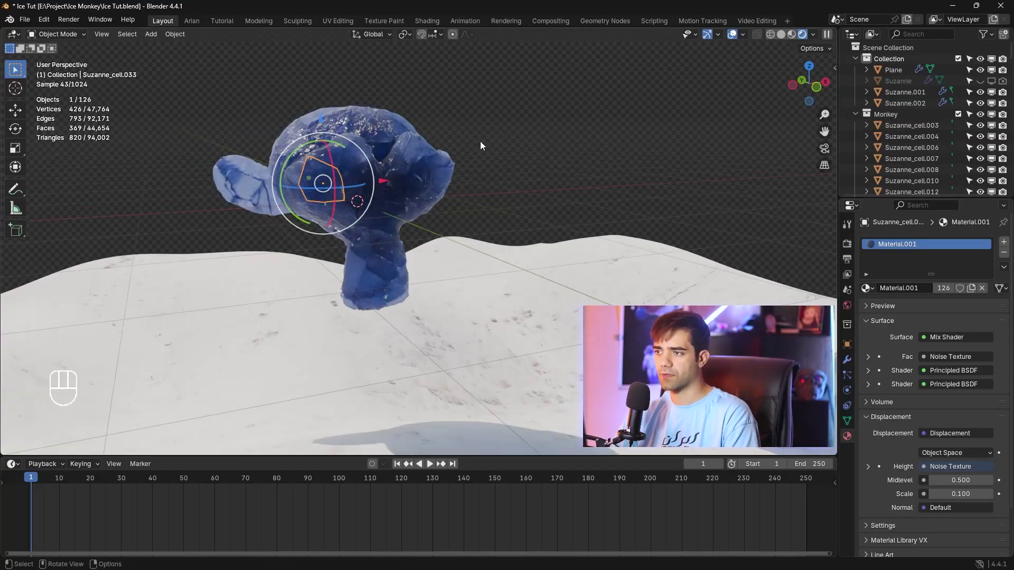
{"action": "left_click", "coordinate": [479, 132]}
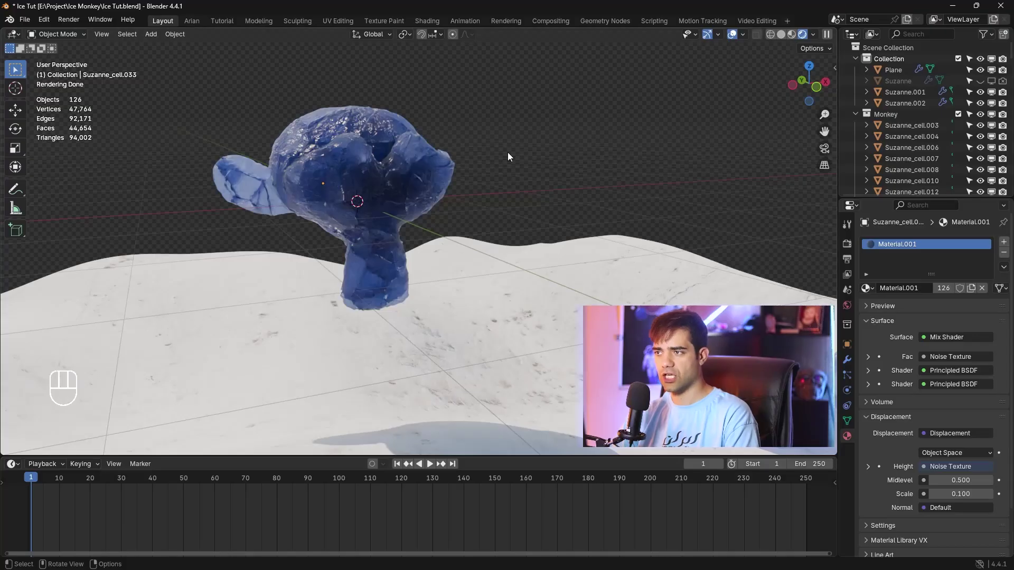
{"action": "left_click", "coordinate": [421, 154]}
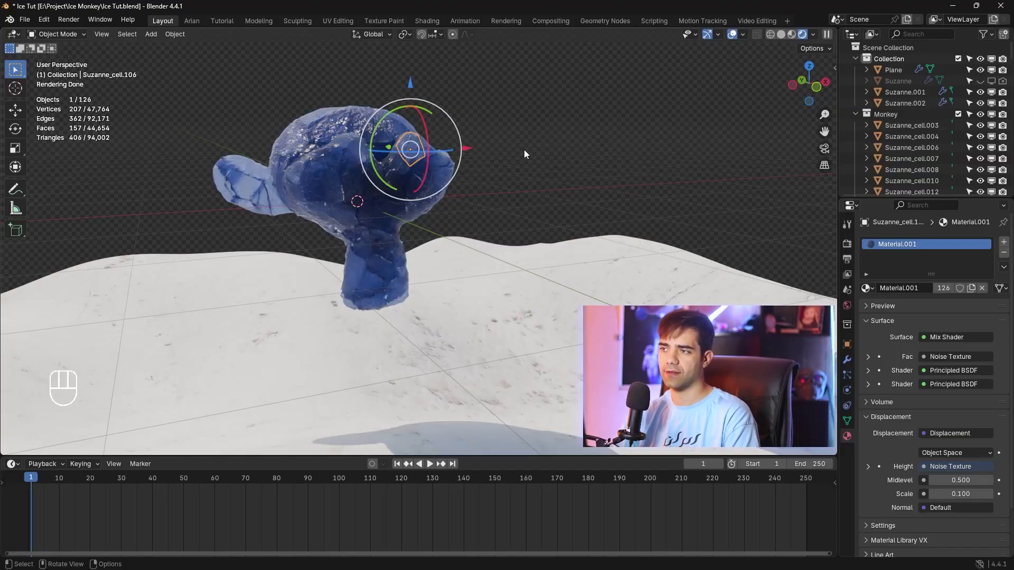
- In the Geometry Nodes workspace, add a plane to the main Collection at the fractured head and scale it up
{"action": "left_click", "coordinate": [601, 21]}
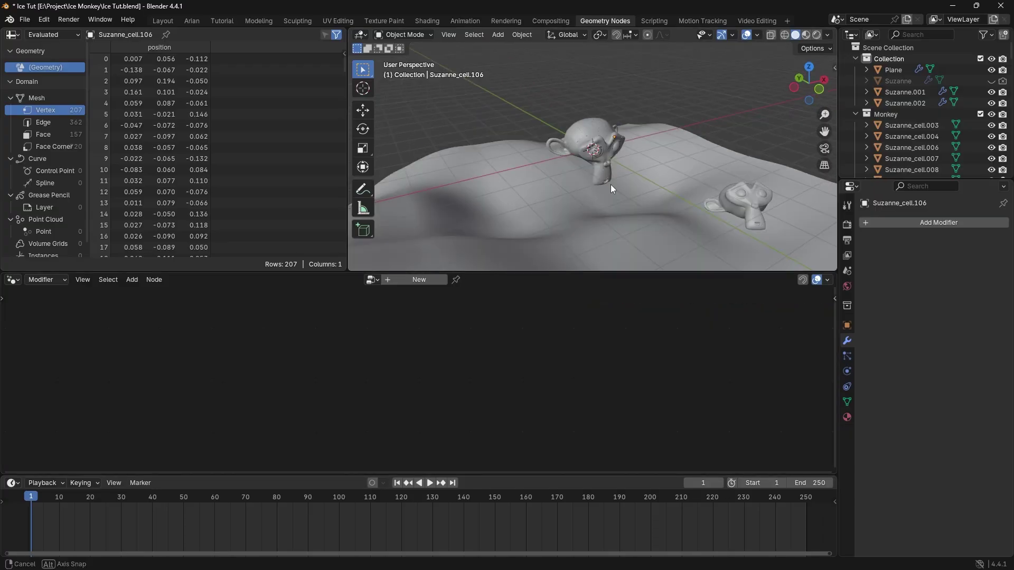
{"action": "left_click", "coordinate": [892, 58]}
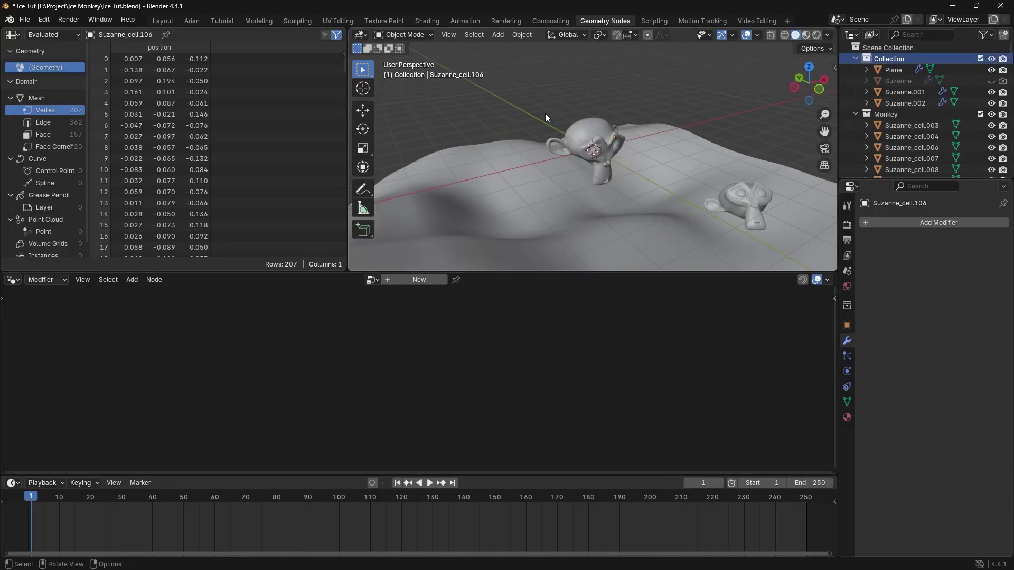
{"action": "key", "text": "shift+a"}
{"action": "mouse_move", "coordinate": [545, 124]}
{"action": "left_click", "coordinate": [592, 128]}
{"action": "key", "text": "s"}
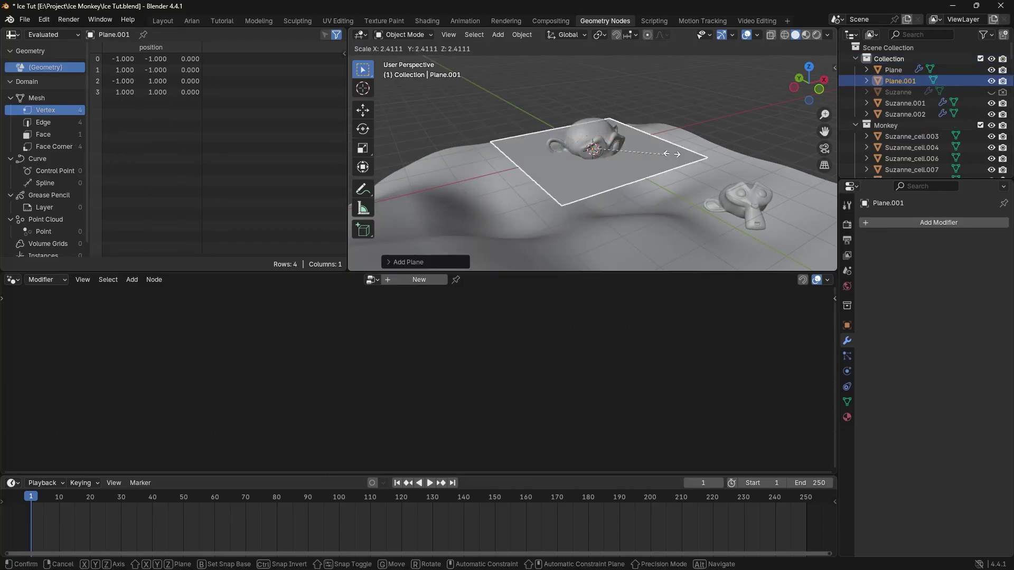
{"action": "left_click", "coordinate": [660, 153]}
- Create a new geometry node tree on the plane and spread its Group Input and Group Output nodes apart
{"action": "left_click", "coordinate": [423, 280]}
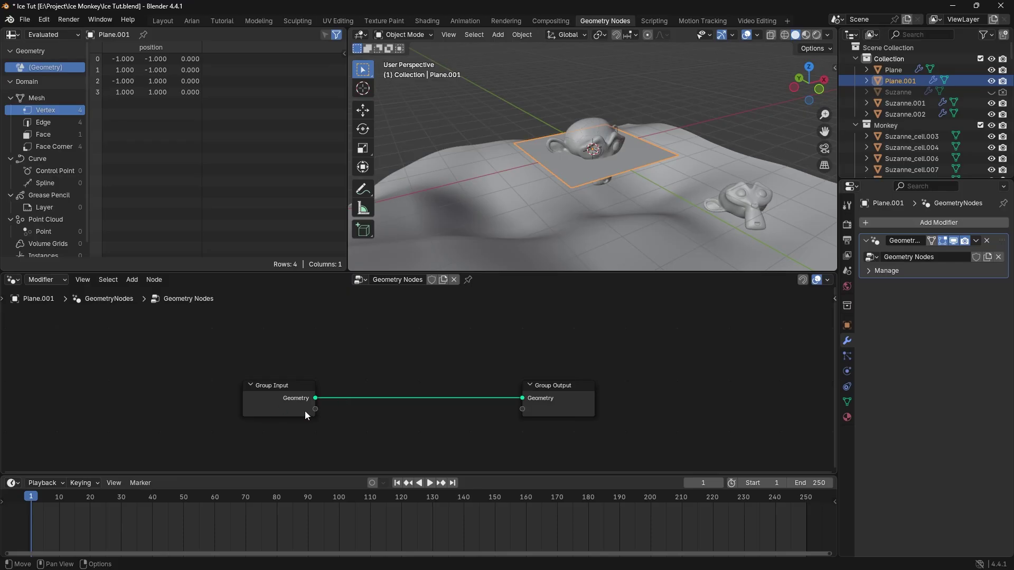
{"action": "left_click_drag", "start_coordinate": [302, 387], "coordinate": [255, 372]}
{"action": "mouse_move", "coordinate": [576, 381]}
{"action": "left_mouse_down"}
{"action": "mouse_move", "coordinate": [565, 372]}
{"action": "mouse_move", "coordinate": [572, 380]}
{"action": "left_mouse_up"}
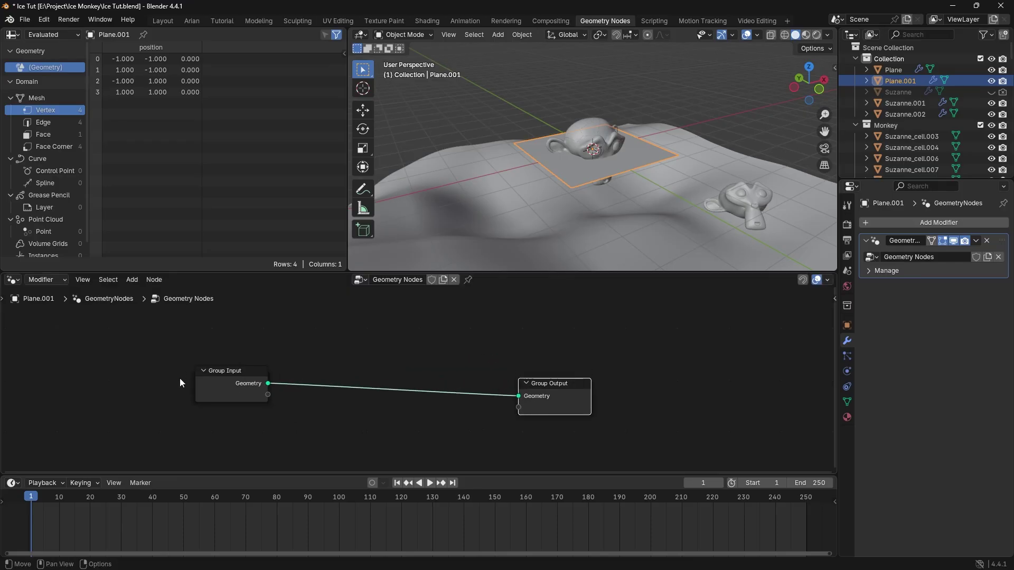
{"action": "left_click_drag", "start_coordinate": [220, 372], "coordinate": [211, 394]}
- Add a Collection Info node above the Group Input node
{"action": "key", "text": "shift+a"}
{"action": "mouse_move", "coordinate": [375, 322]}
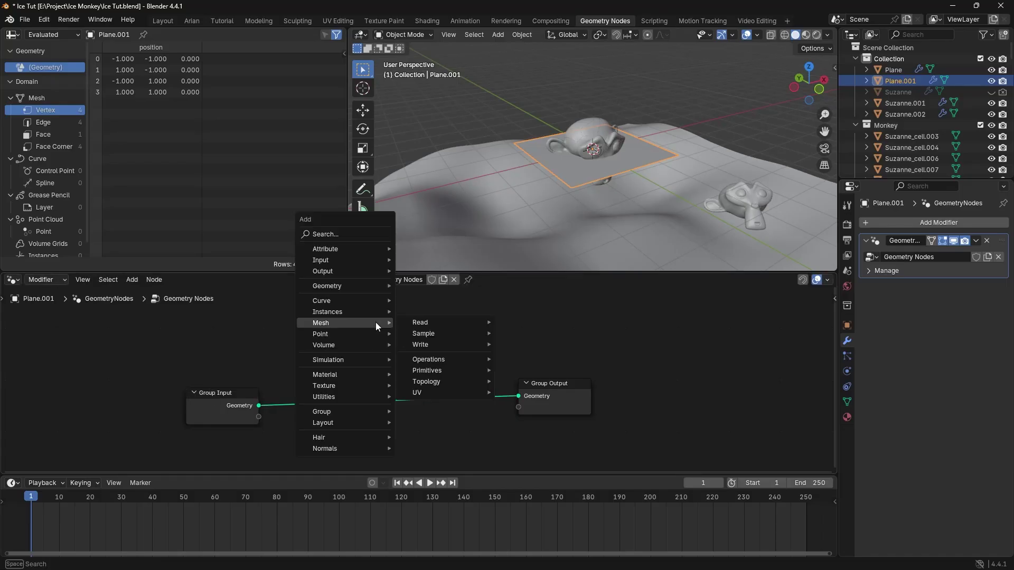
{"action": "left_click", "coordinate": [347, 235]}
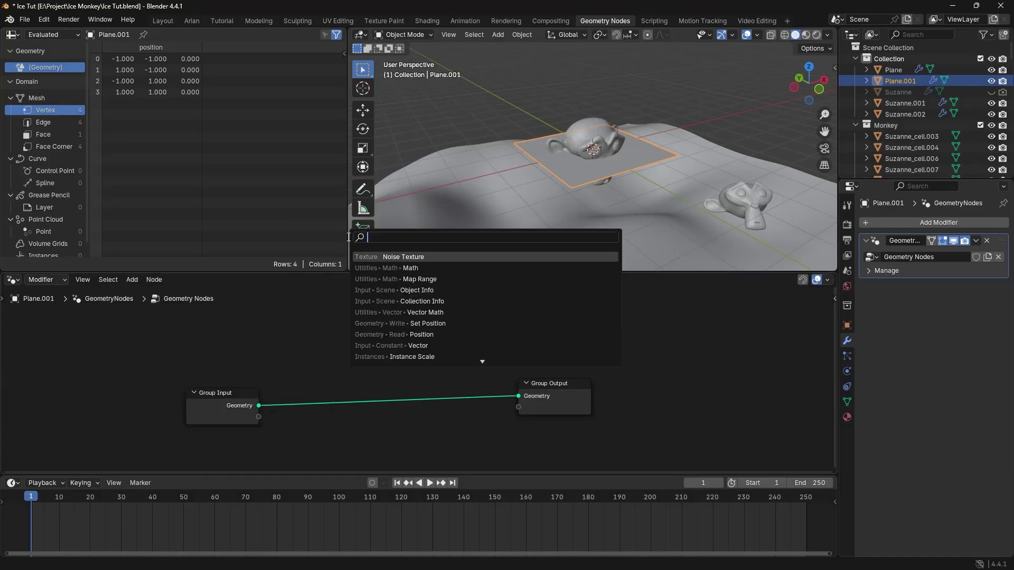
{"action": "type", "text": "colle"}
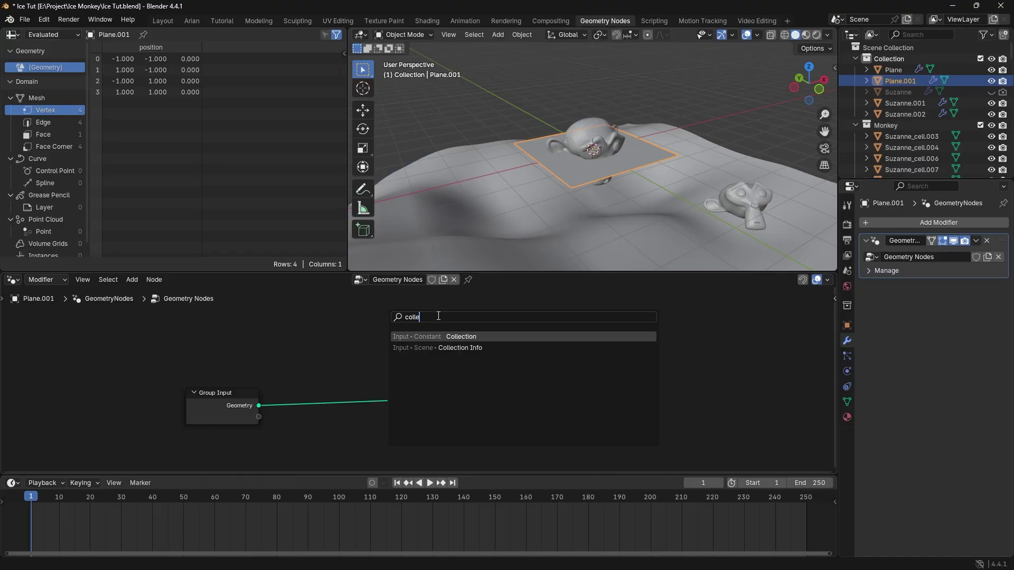
{"action": "left_click", "coordinate": [440, 349]}
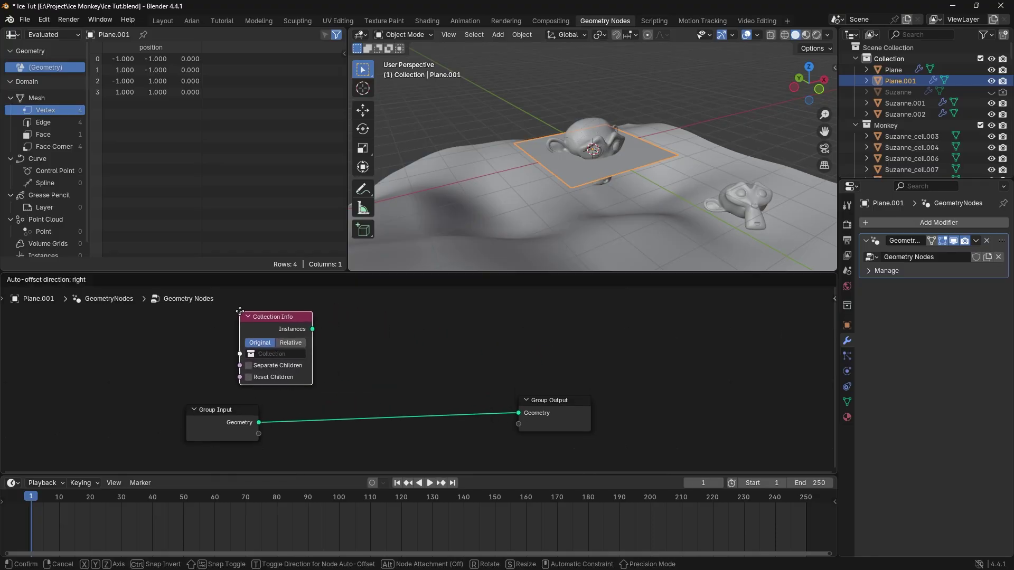
{"action": "left_click", "coordinate": [240, 311]}
- Connect the Collection Info Instances output to the Group Output Geometry and delete the Group Input node
{"action": "left_click_drag", "start_coordinate": [291, 319], "coordinate": [524, 386]}
{"action": "left_click_drag", "start_coordinate": [229, 412], "coordinate": [272, 402]}
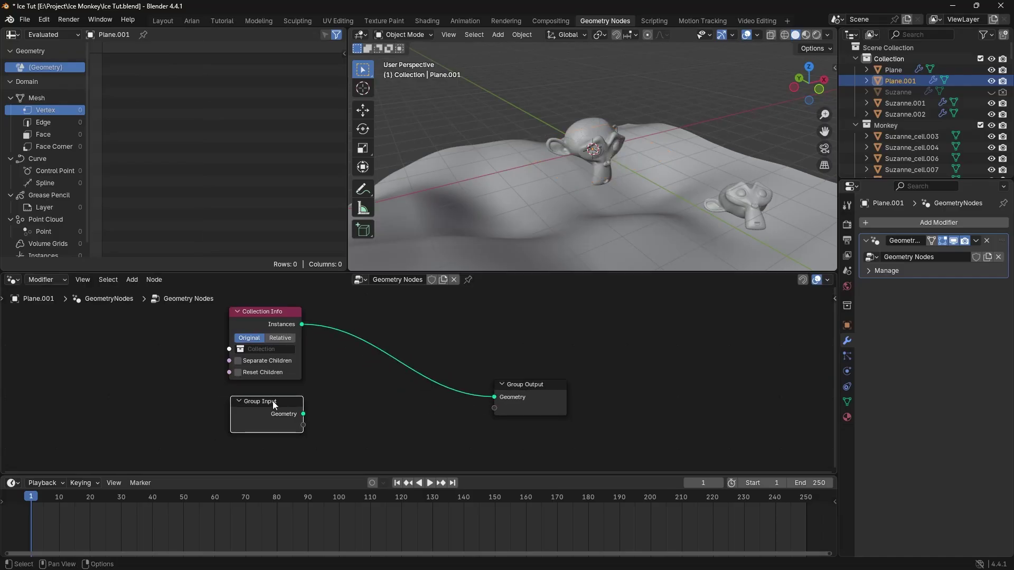
{"action": "key", "text": "x"}
{"action": "mouse_move", "coordinate": [291, 309]}
{"action": "left_mouse_down"}
{"action": "mouse_move", "coordinate": [304, 319]}
{"action": "mouse_move", "coordinate": [297, 312]}
{"action": "left_mouse_up"}
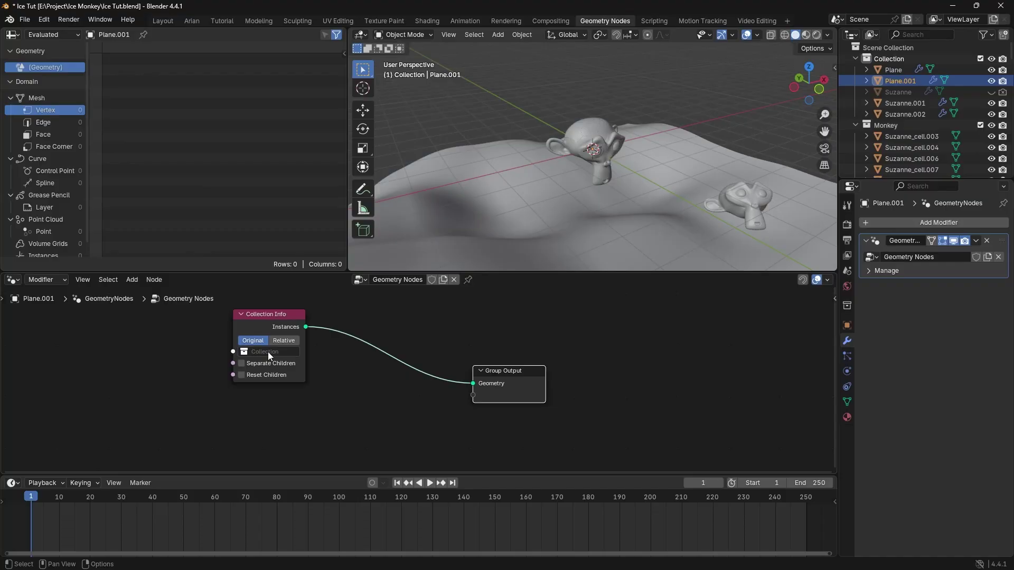
- Assign the Monkey collection to the Collection Info node and enable Separate Children
{"action": "left_click", "coordinate": [268, 352]}
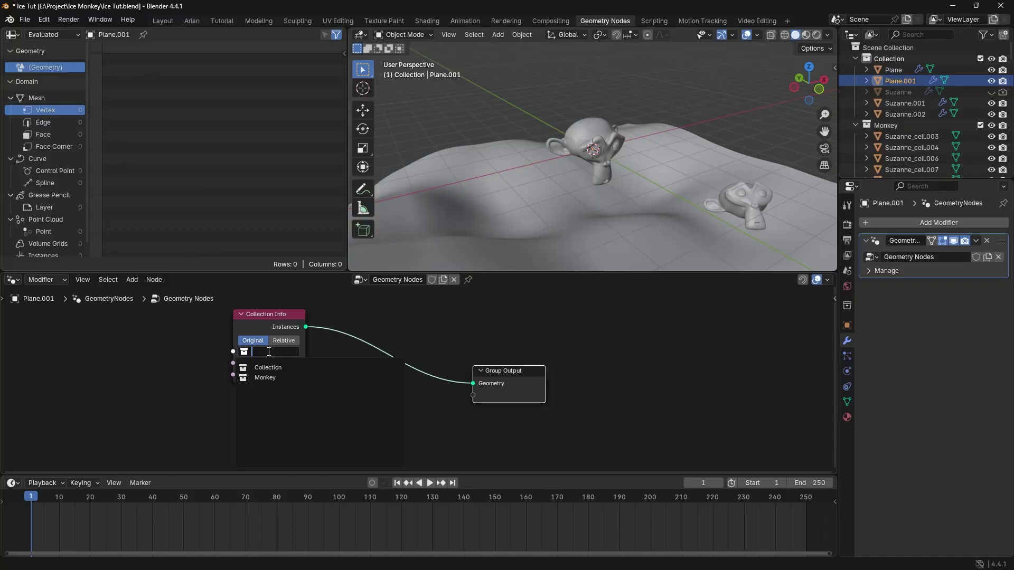
{"action": "left_click", "coordinate": [277, 374]}
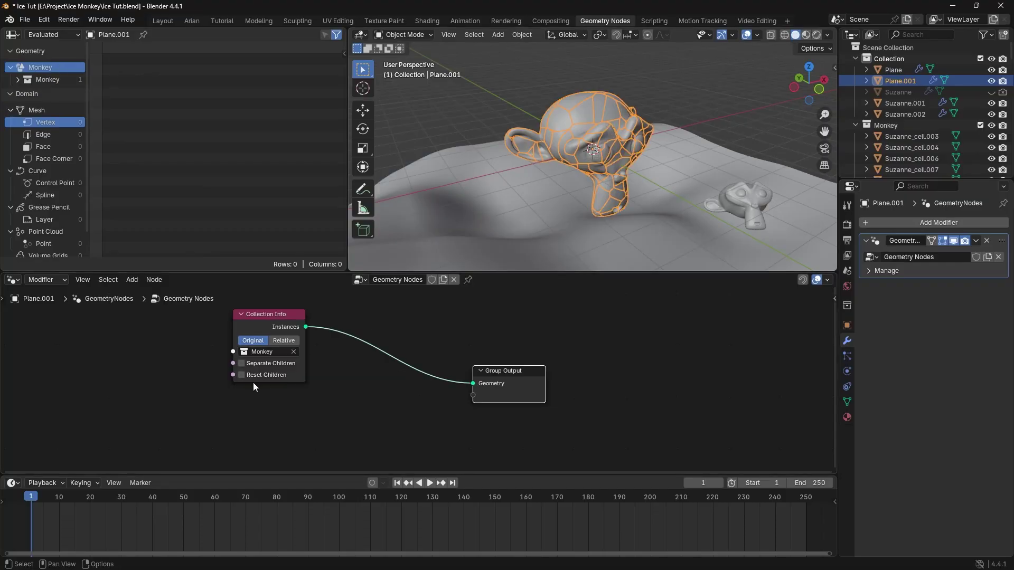
{"action": "left_click", "coordinate": [242, 363]}
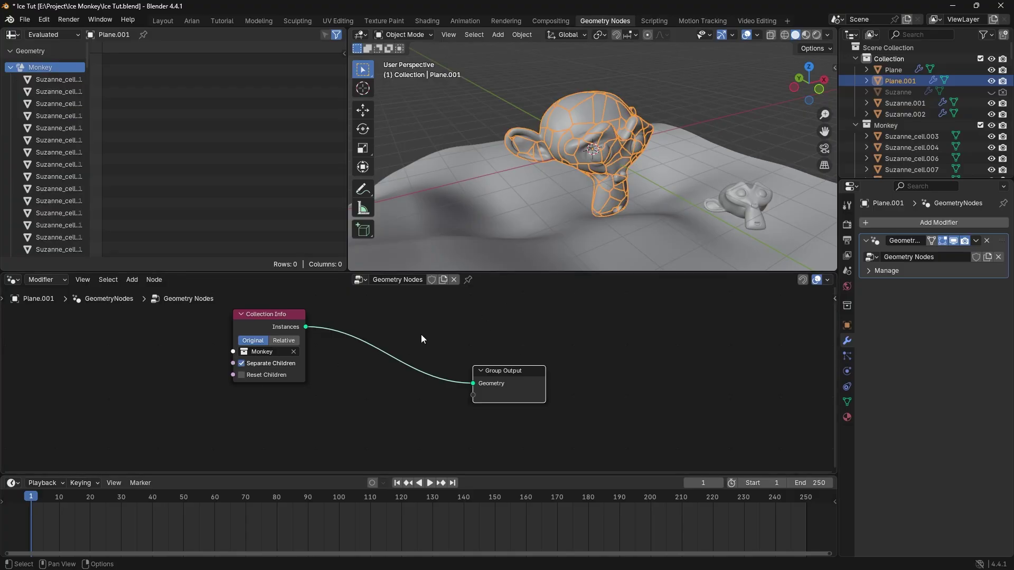
- Add a Position node below the Collection Info node
{"action": "key", "text": "shift+a"}
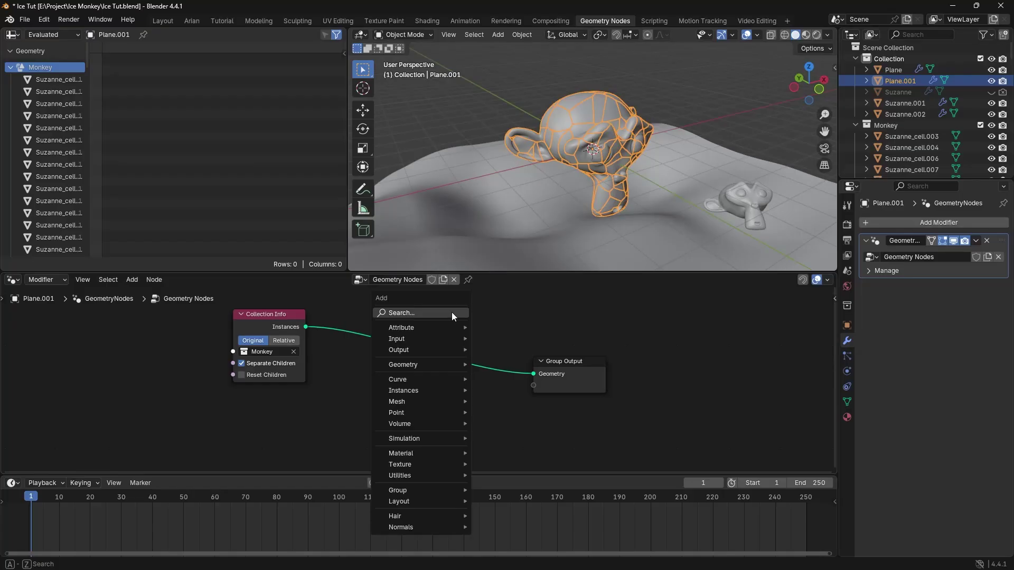
{"action": "left_click", "coordinate": [451, 312]}
{"action": "type", "text": "pos"}
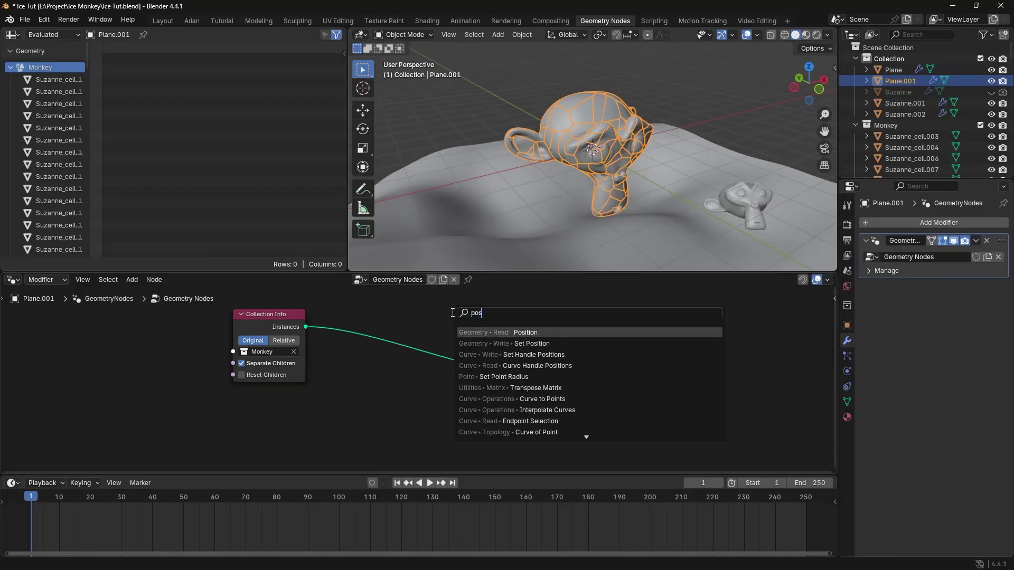
{"action": "left_click", "coordinate": [498, 333]}
{"action": "left_click", "coordinate": [233, 410]}
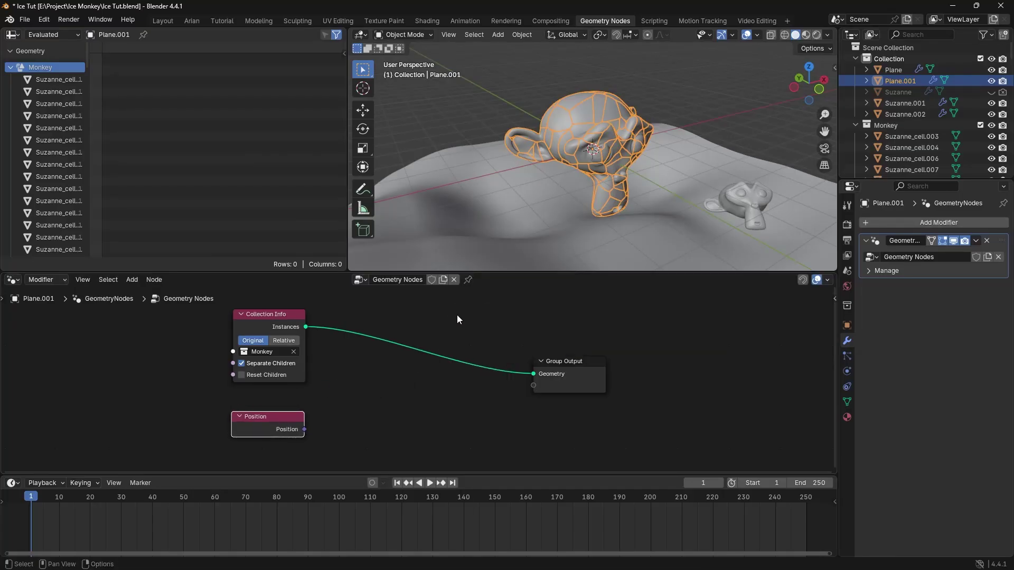
- Search the available geometry nodes for "se" to add another node to the tree
{"action": "left_click", "coordinate": [457, 315]}
{"action": "key", "text": "shift+a"}
{"action": "left_click", "coordinate": [457, 316]}
{"action": "type", "text": "se"}
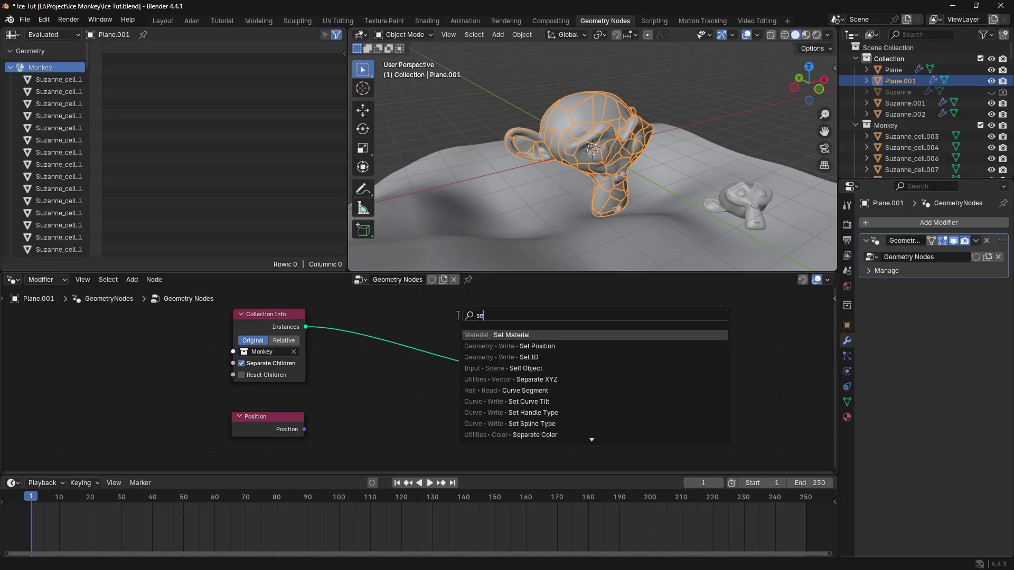
- Insert a Set Position node between the Collection Info and Group Output nodes and move the Group Output aside
{"action": "left_click", "coordinate": [567, 346]}
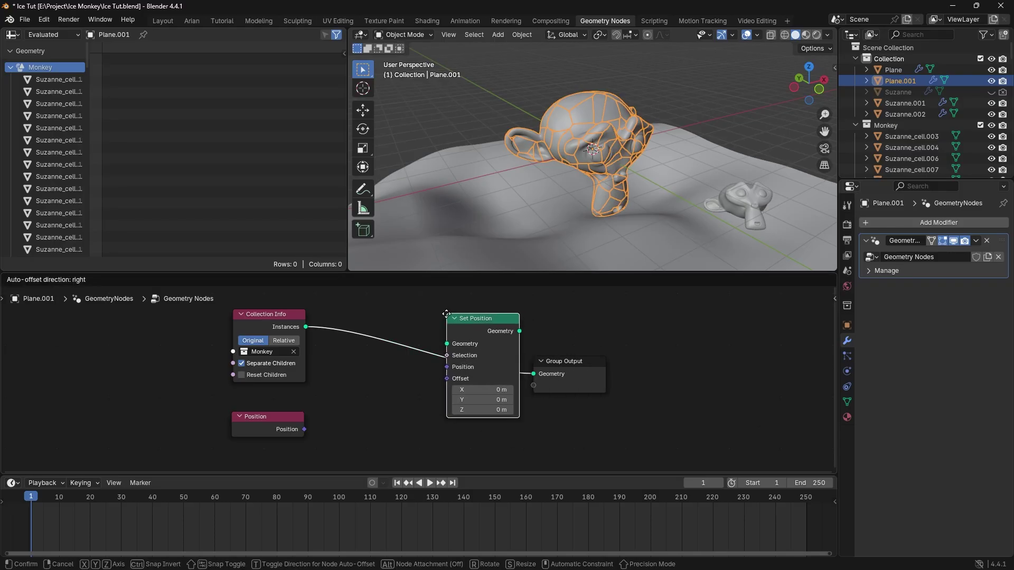
{"action": "left_click", "coordinate": [445, 314]}
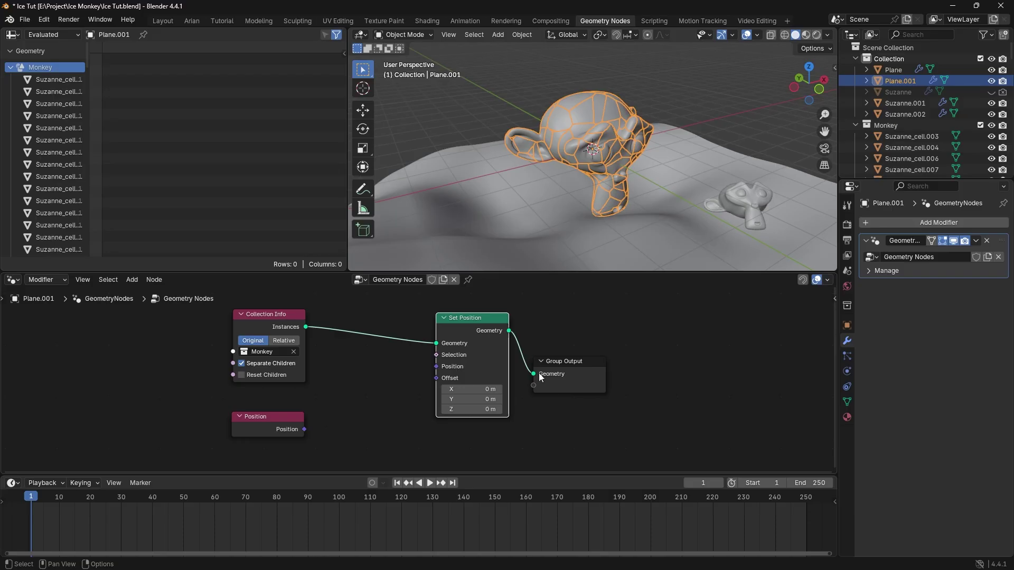
{"action": "left_click_drag", "start_coordinate": [570, 362], "coordinate": [591, 359]}
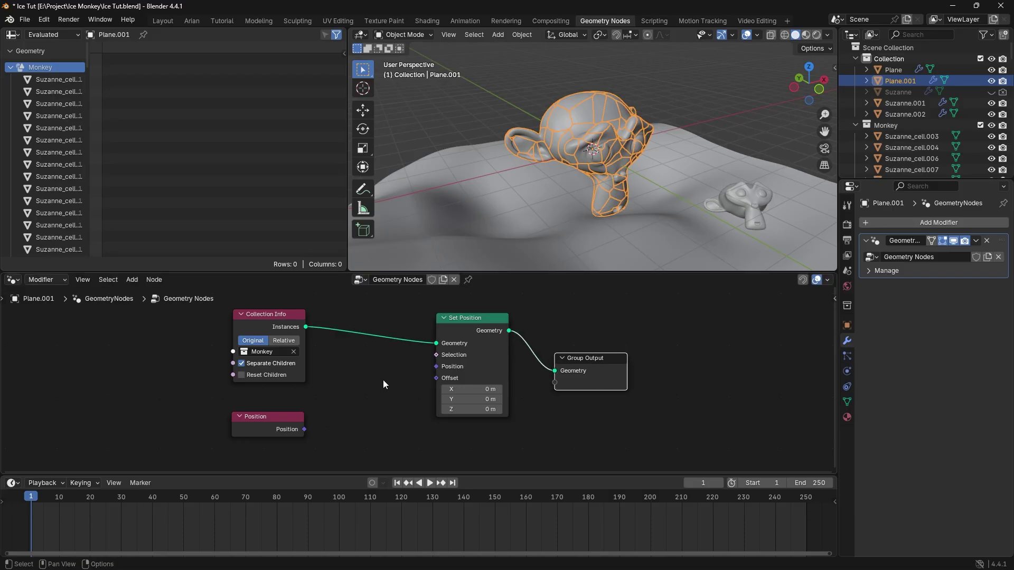
- Add a Vector Math node beside the Position node and set its operation to Scale
{"action": "left_click", "coordinate": [382, 379]}
{"action": "key", "text": "shift+a"}
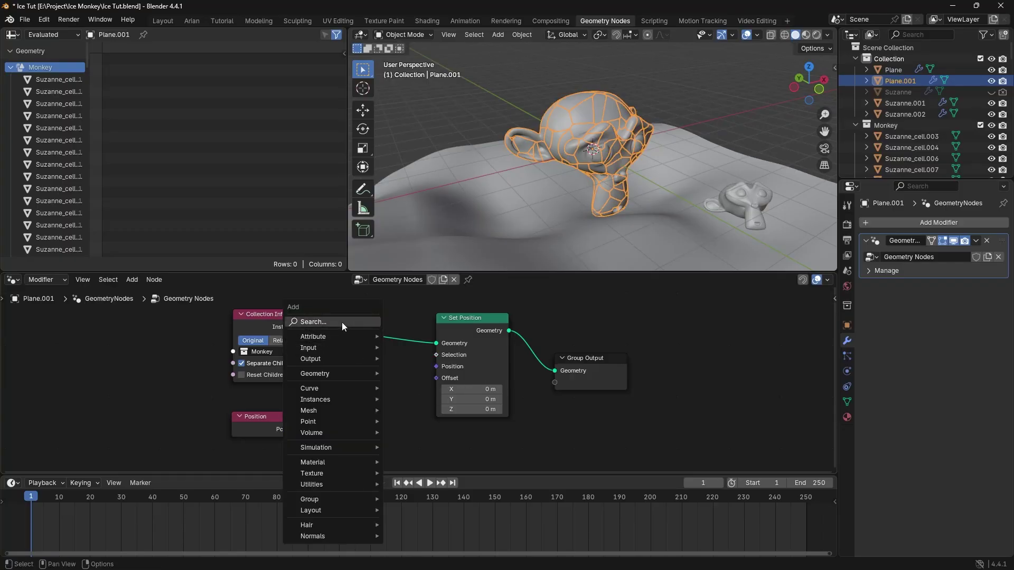
{"action": "left_click", "coordinate": [354, 321]}
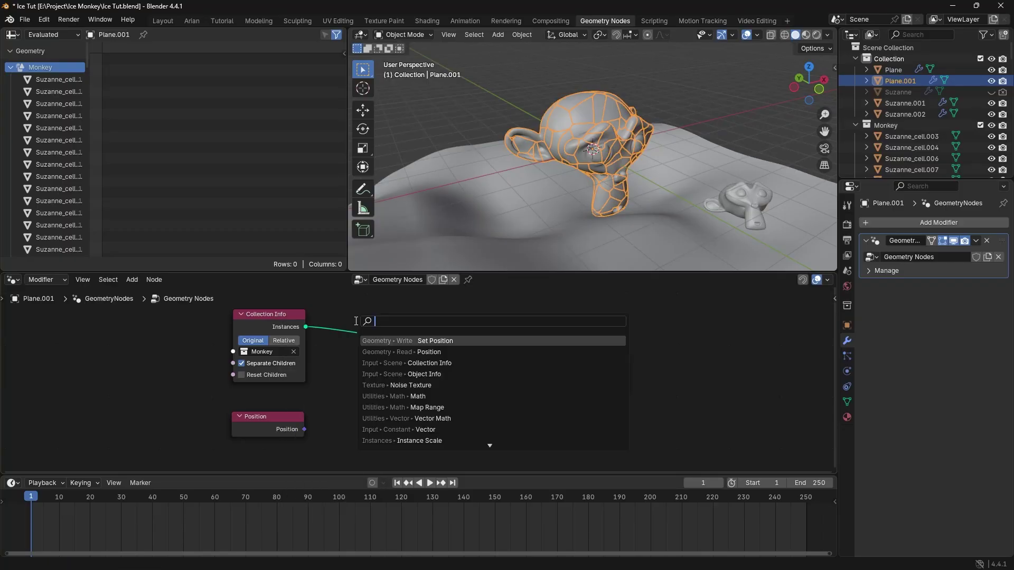
{"action": "type", "text": "ve"}
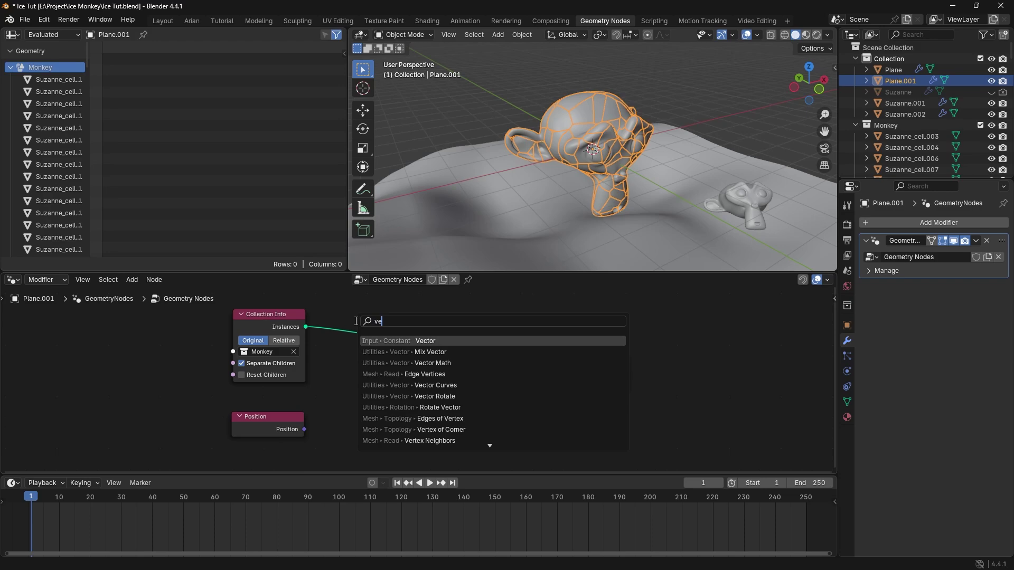
{"action": "type", "text": "c"}
{"action": "left_click", "coordinate": [443, 364]}
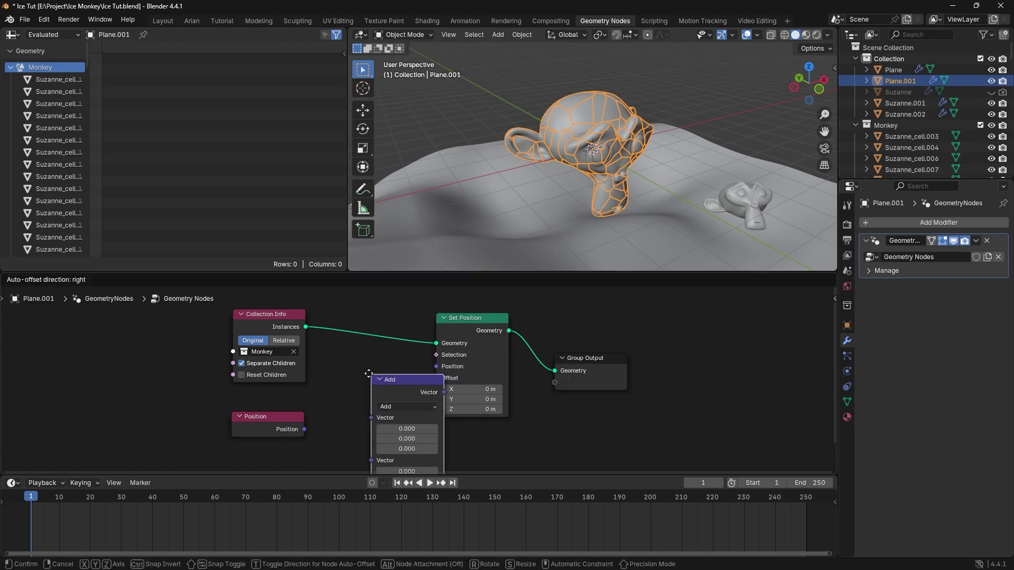
{"action": "left_click", "coordinate": [340, 365]}
{"action": "middle_click_drag", "start_coordinate": [388, 418], "coordinate": [392, 383]}
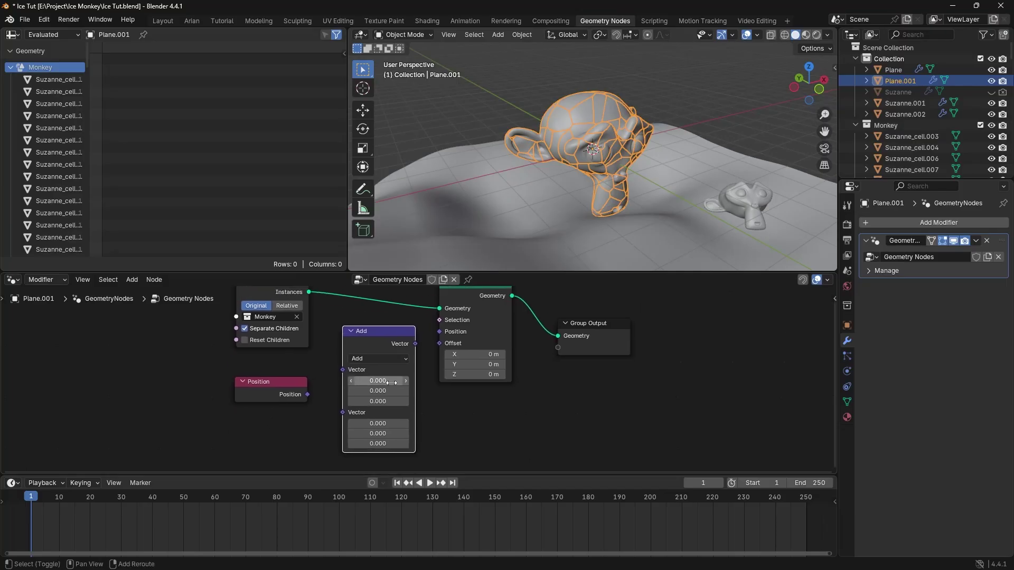
{"action": "left_click", "coordinate": [388, 359]}
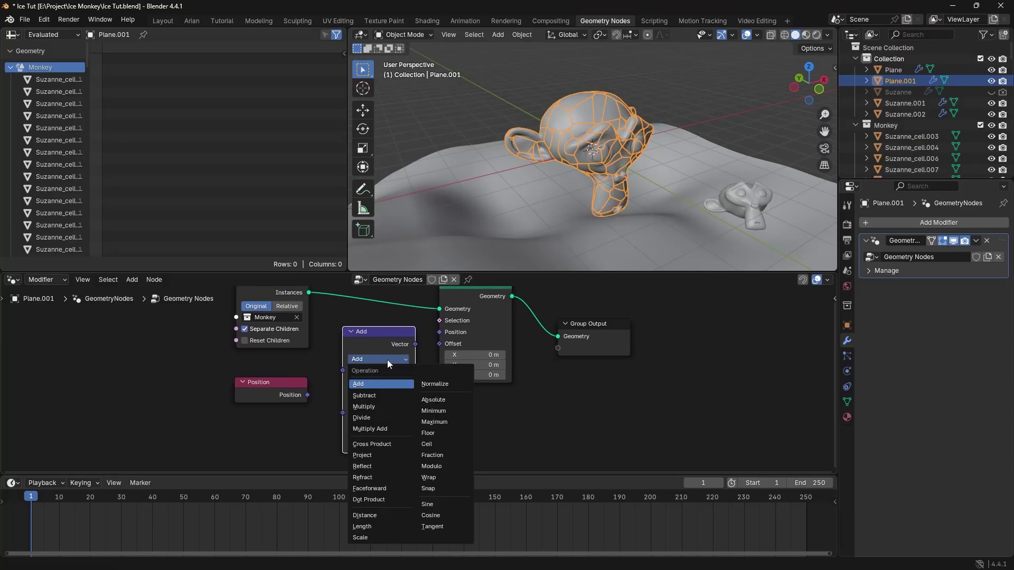
{"action": "left_click", "coordinate": [374, 536]}
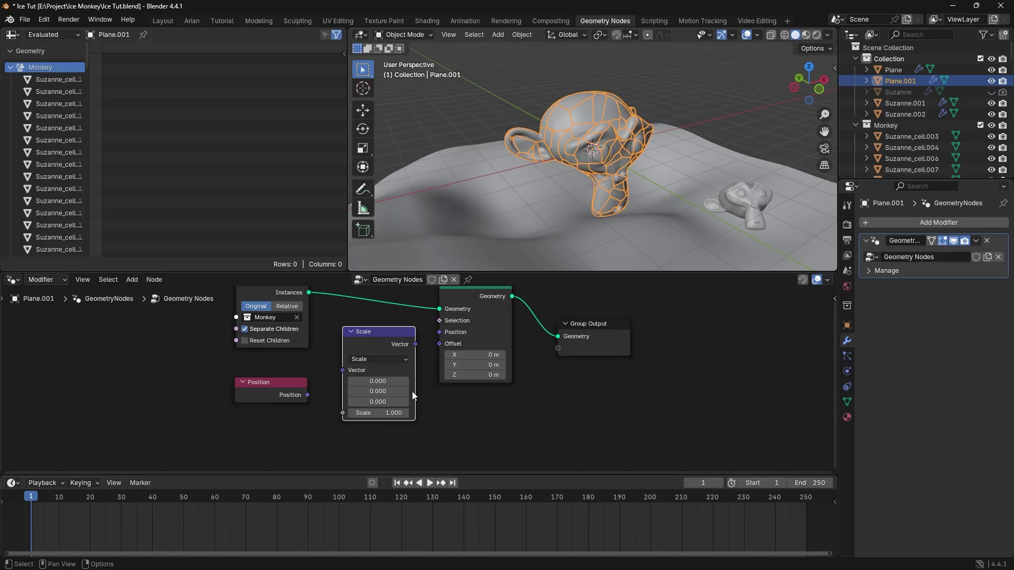
- Connect Position to the Scale node's Vector input and its output to Set Position's Offset, and tidy the node layout
{"action": "left_click_drag", "start_coordinate": [294, 387], "coordinate": [291, 385]}
{"action": "middle_click_drag", "start_coordinate": [291, 385], "coordinate": [261, 413]}
{"action": "left_click_drag", "start_coordinate": [275, 420], "coordinate": [311, 398]}
{"action": "left_click_drag", "start_coordinate": [361, 361], "coordinate": [406, 371]}
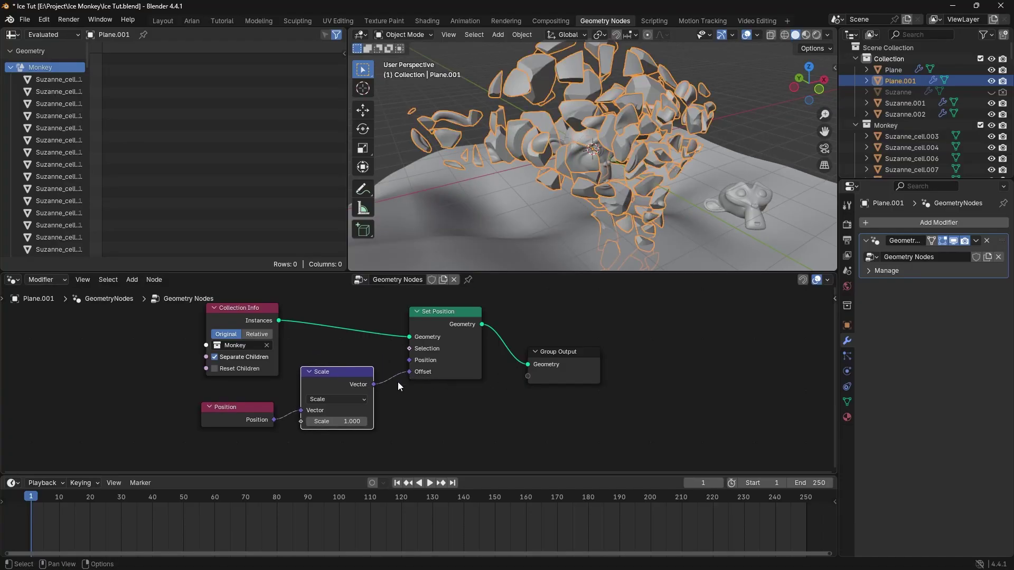
{"action": "left_click_drag", "start_coordinate": [542, 355], "coordinate": [546, 343]}
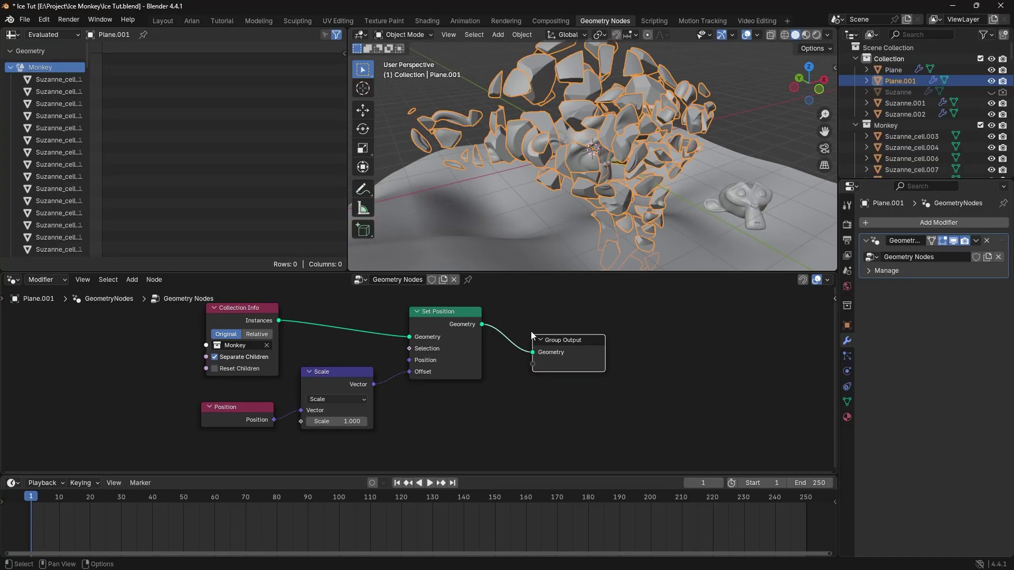
{"action": "left_click_drag", "start_coordinate": [239, 402], "coordinate": [208, 406]}
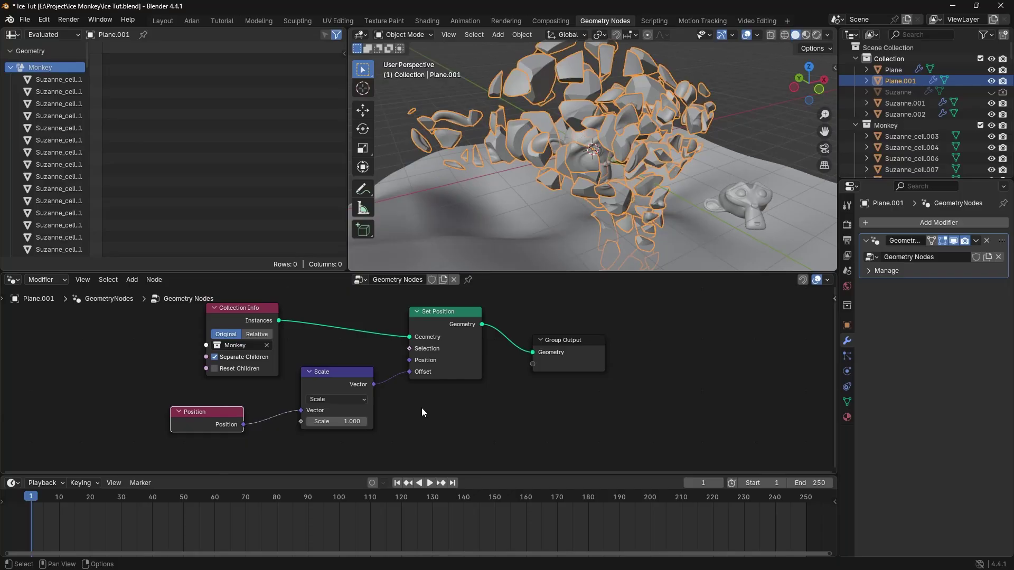
- Set the Scale node's factor to 1.700 to spread the monkey fragments further apart
{"action": "scroll", "coordinate": [421, 407], "scroll_direction": "up", "scroll_amount": 3}
{"action": "middle_click_drag", "start_coordinate": [421, 406], "coordinate": [473, 378]}
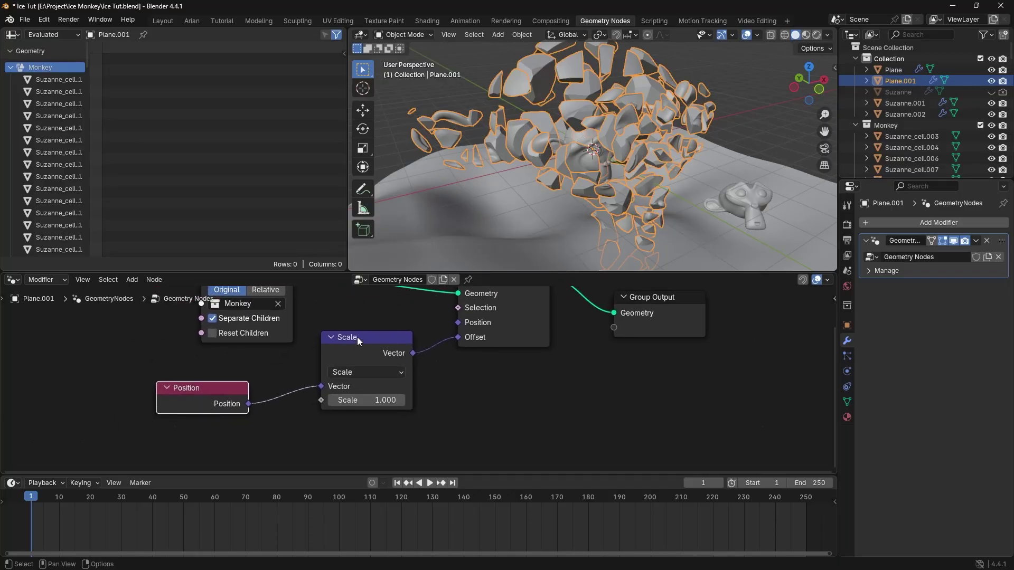
{"action": "middle_click_drag", "start_coordinate": [357, 337], "coordinate": [359, 376]}
{"action": "scroll", "coordinate": [353, 364], "scroll_direction": "down", "scroll_amount": 2}
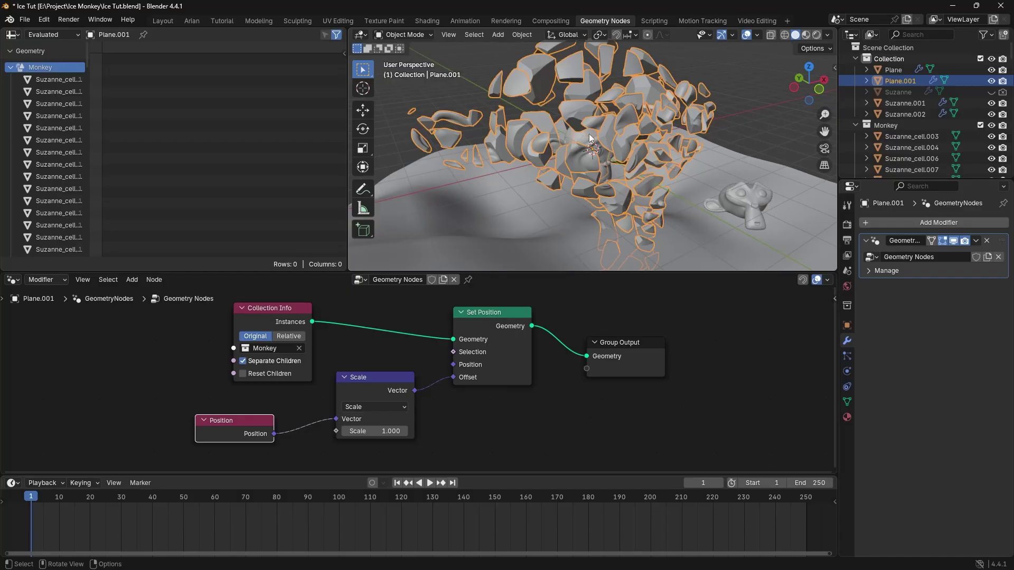
{"action": "middle_click_drag", "start_coordinate": [598, 123], "coordinate": [619, 119]}
{"action": "mouse_move", "coordinate": [356, 431]}
{"action": "left_mouse_down"}
{"action": "mouse_move", "coordinate": [344, 431]}
{"action": "mouse_move", "coordinate": [381, 431]}
{"action": "mouse_move", "coordinate": [340, 430]}
{"action": "mouse_move", "coordinate": [397, 431]}
{"action": "mouse_move", "coordinate": [336, 431]}
{"action": "mouse_move", "coordinate": [399, 431]}
{"action": "mouse_move", "coordinate": [345, 430]}
{"action": "mouse_move", "coordinate": [367, 431]}
{"action": "left_mouse_up"}
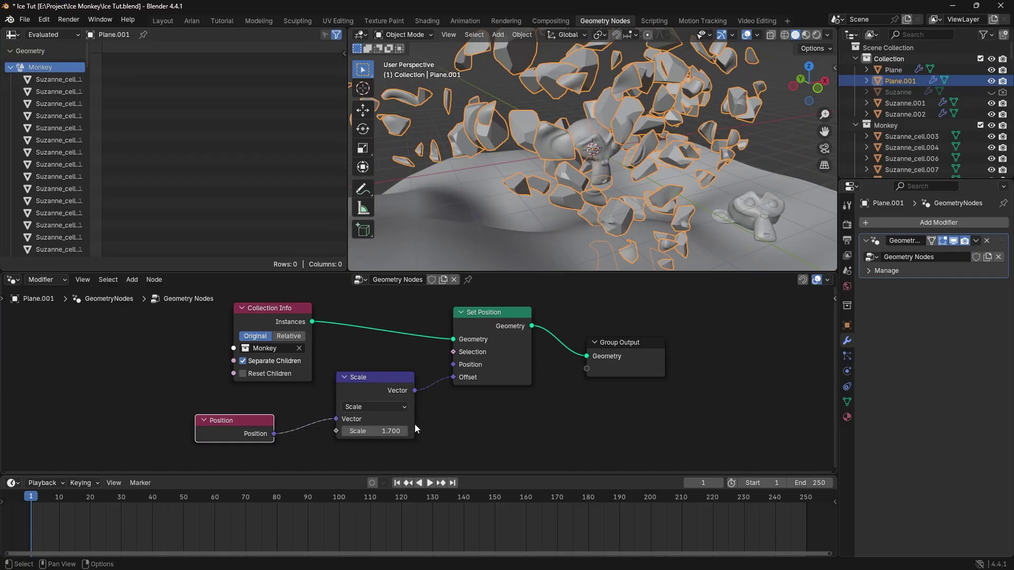
- Exclude the Monkey collection from the view layer to hide the original fragments
{"action": "scroll", "coordinate": [602, 148], "scroll_direction": "up", "scroll_amount": 4}
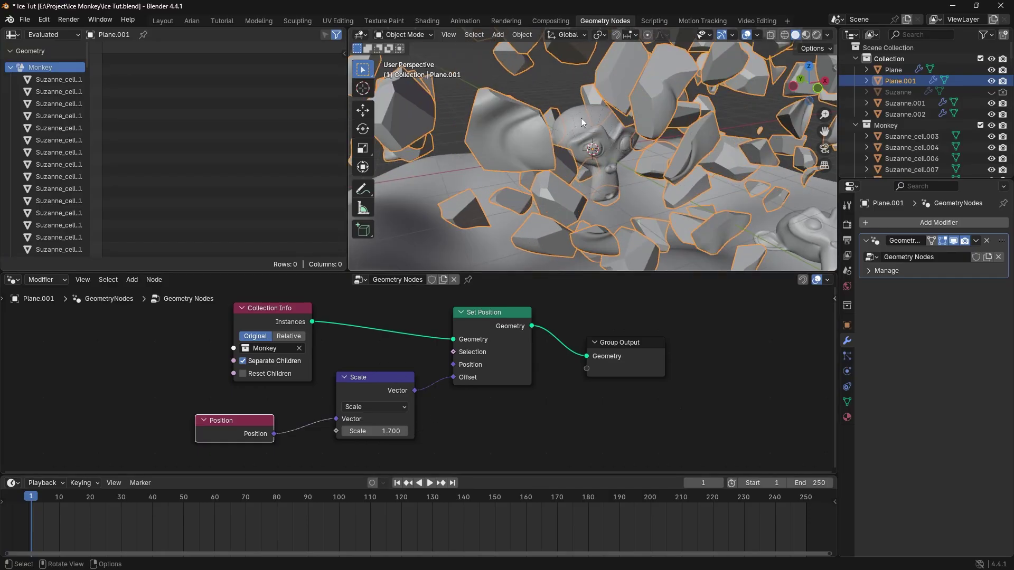
{"action": "left_click", "coordinate": [979, 125]}
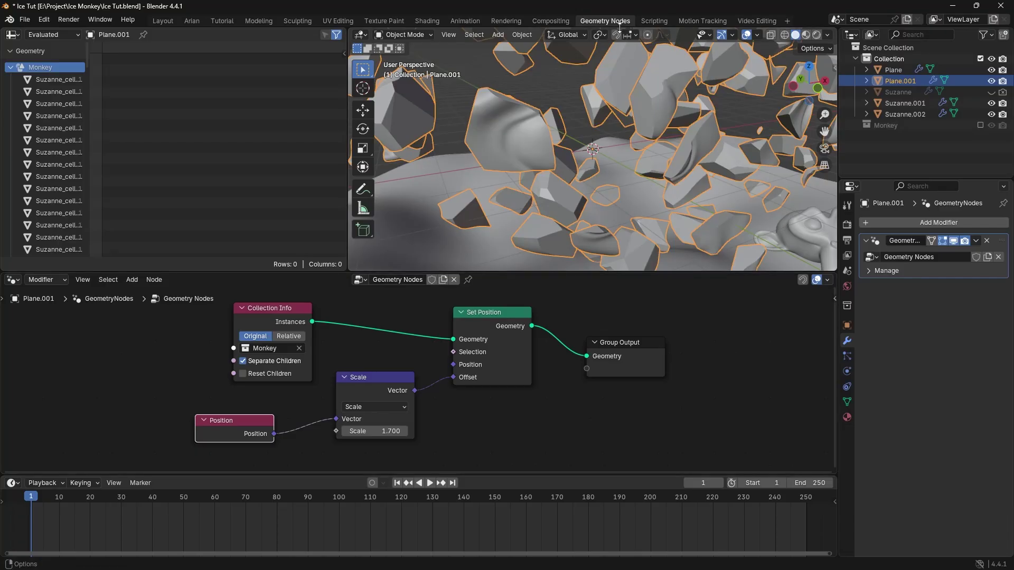
- Rename the Plane object to Ground and the Plane.001 object to MoGraph
{"action": "left_click", "coordinate": [899, 70]}
{"action": "scroll", "coordinate": [641, 193], "scroll_direction": "down", "scroll_amount": 8}
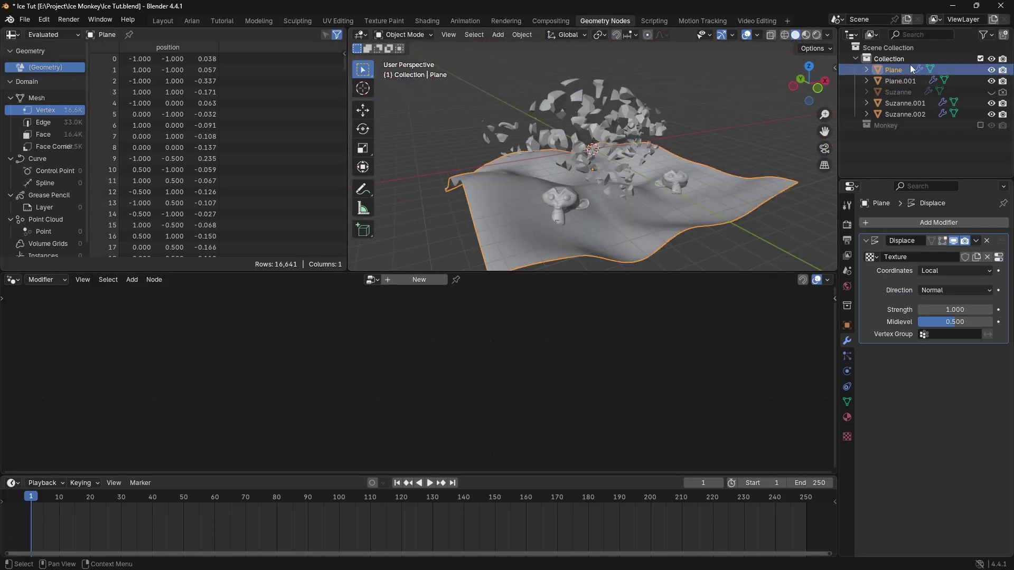
{"action": "double_click", "coordinate": [908, 68]}
{"action": "type", "text": "Ground"}
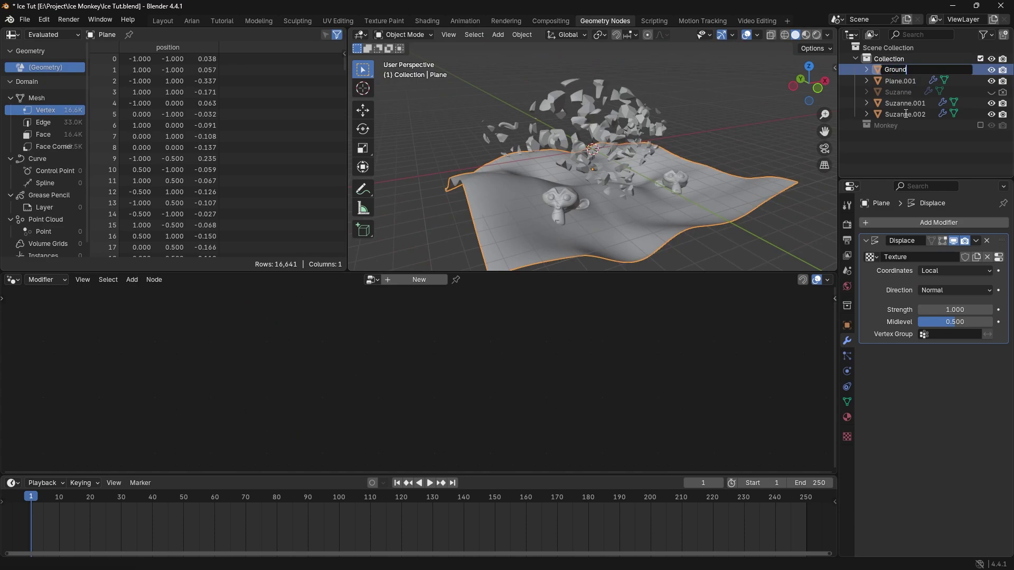
{"action": "key", "text": "Return"}
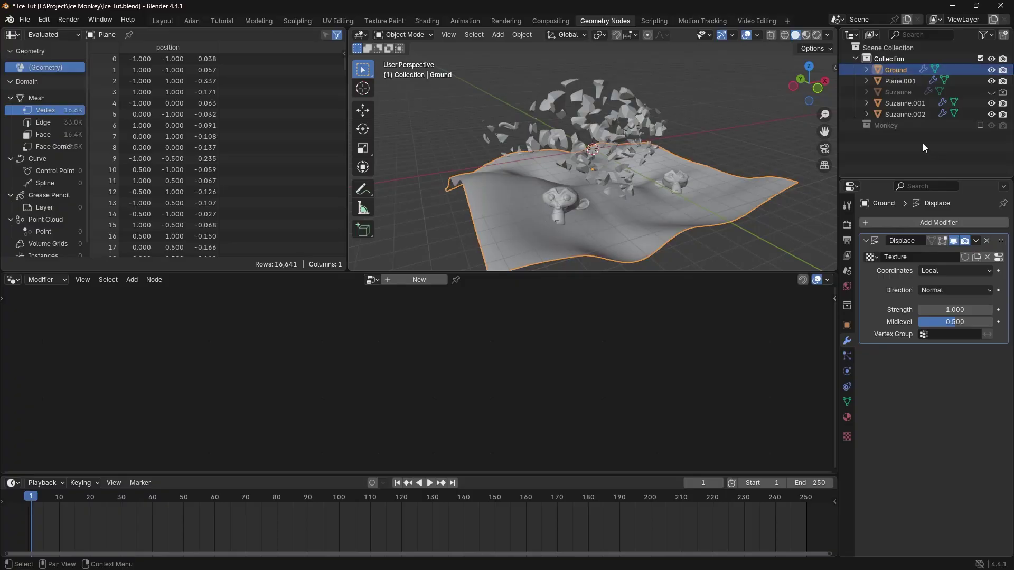
{"action": "double_click", "coordinate": [906, 81]}
{"action": "type", "text": "MoGraph"}
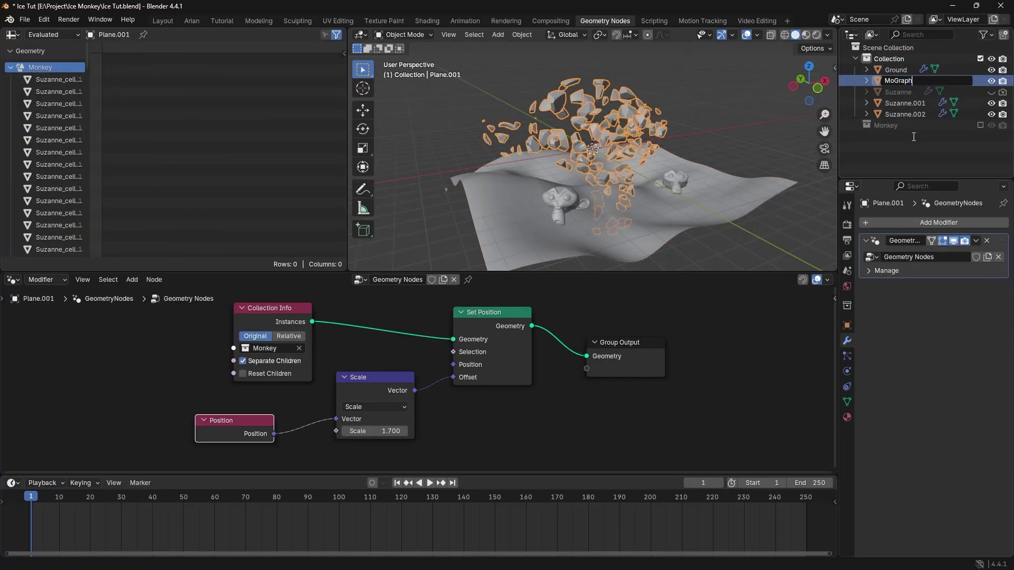
{"action": "key", "text": "Return"}
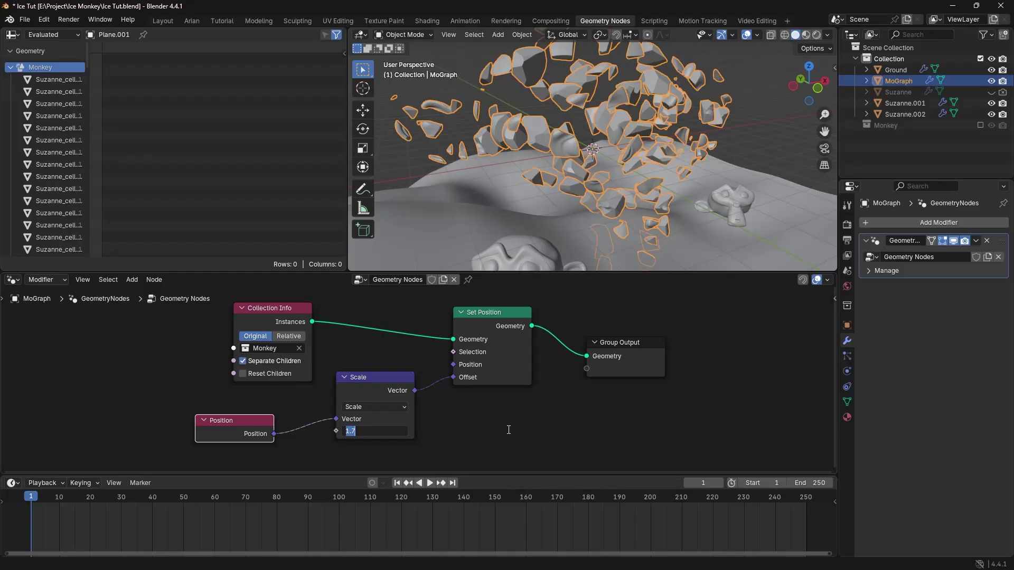
- Set the Scale node's factor to 1
{"action": "type", "text": "1"}
{"action": "key", "text": "Return"}
{"action": "scroll", "coordinate": [473, 422], "scroll_direction": "down", "scroll_amount": 4}
{"action": "middle_click_drag", "start_coordinate": [477, 420], "coordinate": [466, 387]}
{"action": "scroll", "coordinate": [409, 387], "scroll_direction": "up", "scroll_amount": 1}
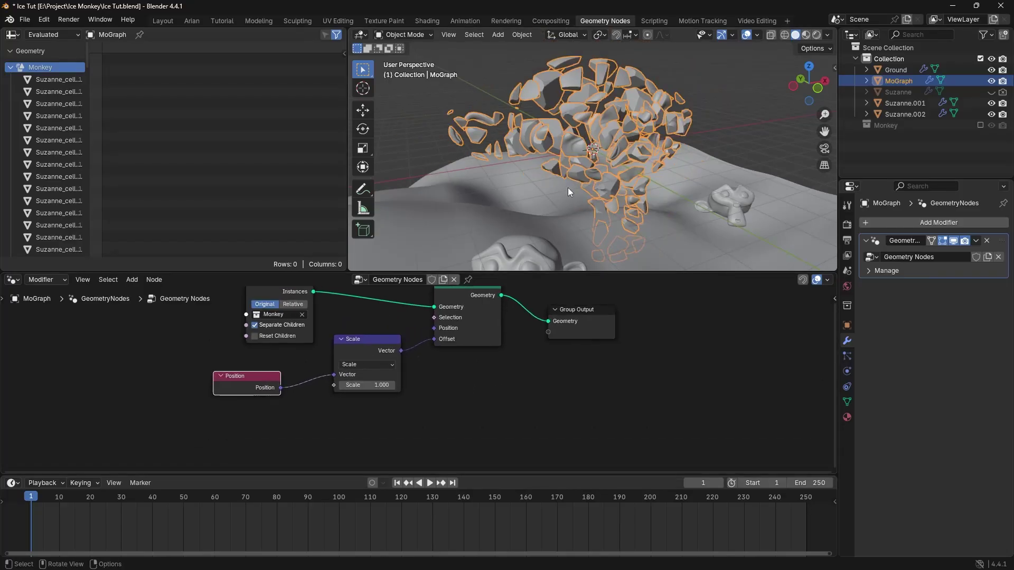
{"action": "middle_click_drag", "start_coordinate": [451, 385], "coordinate": [439, 365]}
{"action": "middle_click_drag", "start_coordinate": [651, 129], "coordinate": [698, 133]}
{"action": "middle_click_drag", "start_coordinate": [521, 376], "coordinate": [509, 358]}
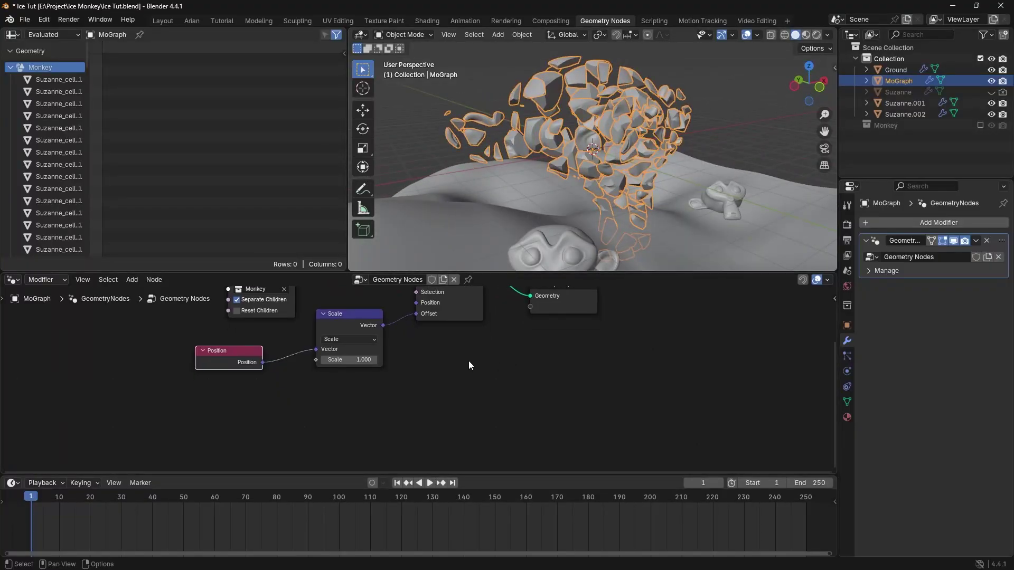
- Add a Sphere empty to the scene at its default size
{"action": "left_click", "coordinate": [486, 91]}
{"action": "key", "text": "shift+a"}
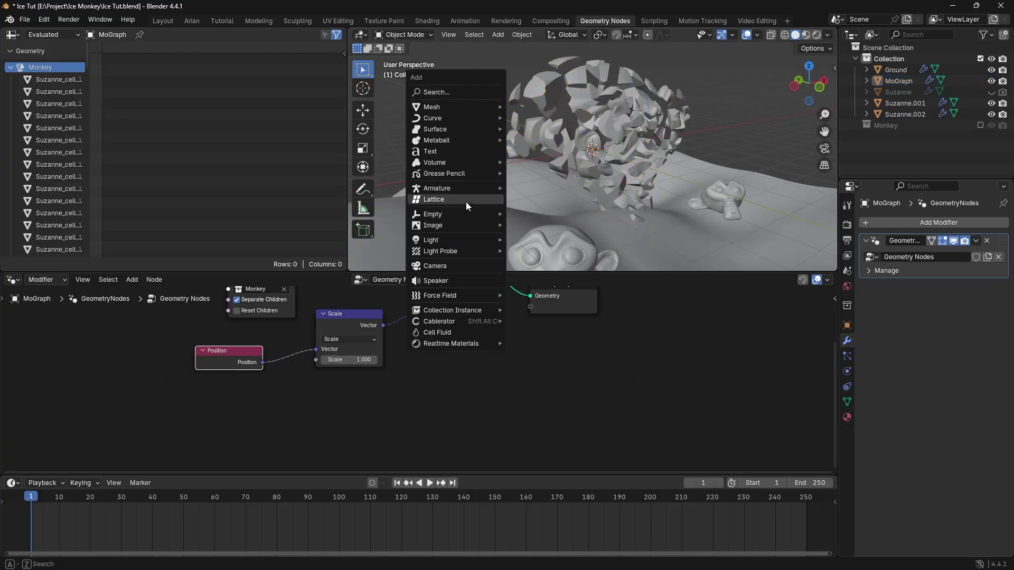
{"action": "mouse_move", "coordinate": [464, 215]}
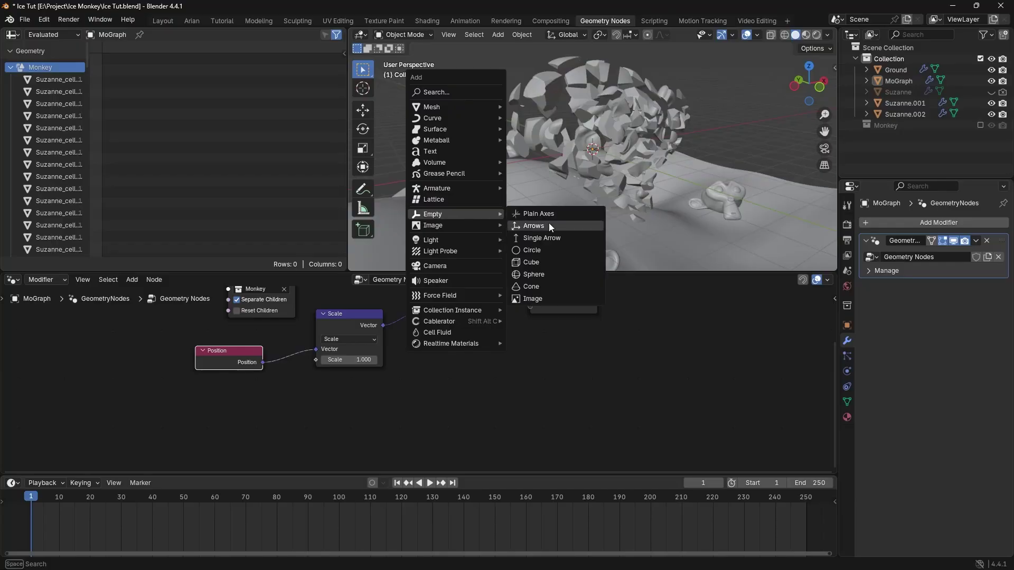
{"action": "left_click", "coordinate": [551, 277]}
{"action": "key", "text": "s"}
{"action": "right_click", "coordinate": [653, 135]}
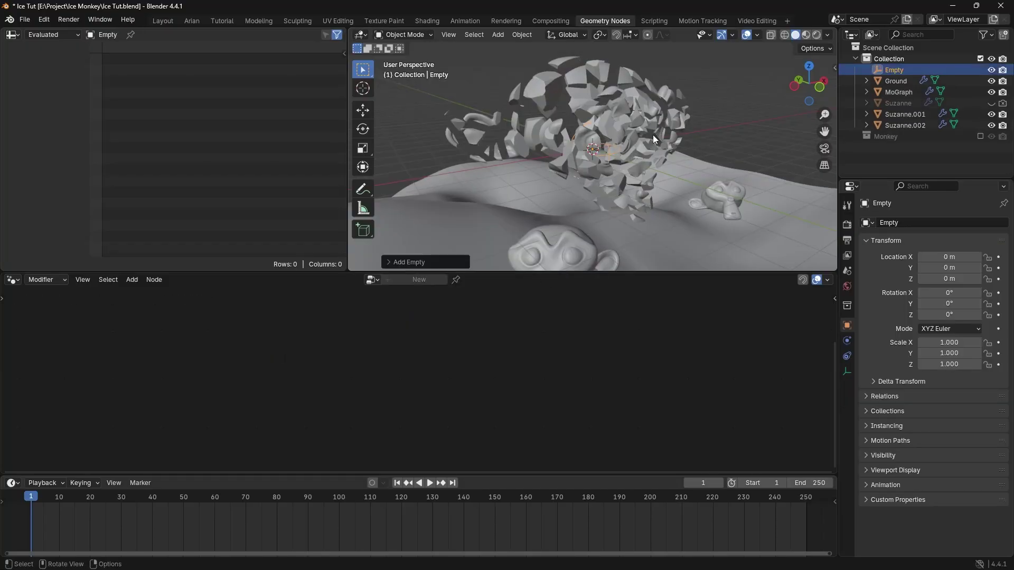
- Add an Object Info node below the Position node in the MoGraph object's node tree
{"action": "left_click", "coordinate": [897, 93]}
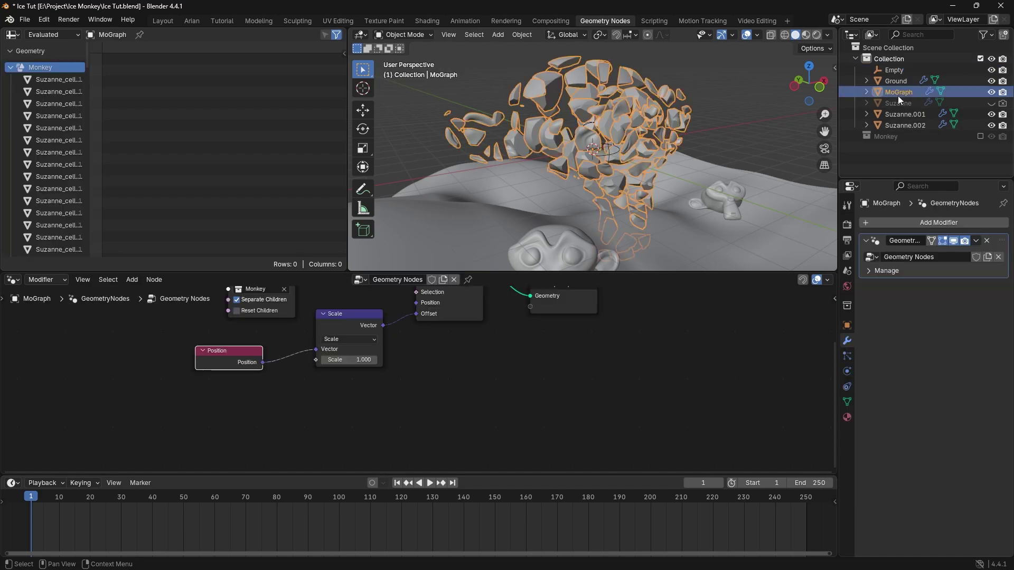
{"action": "key", "text": "shift+a"}
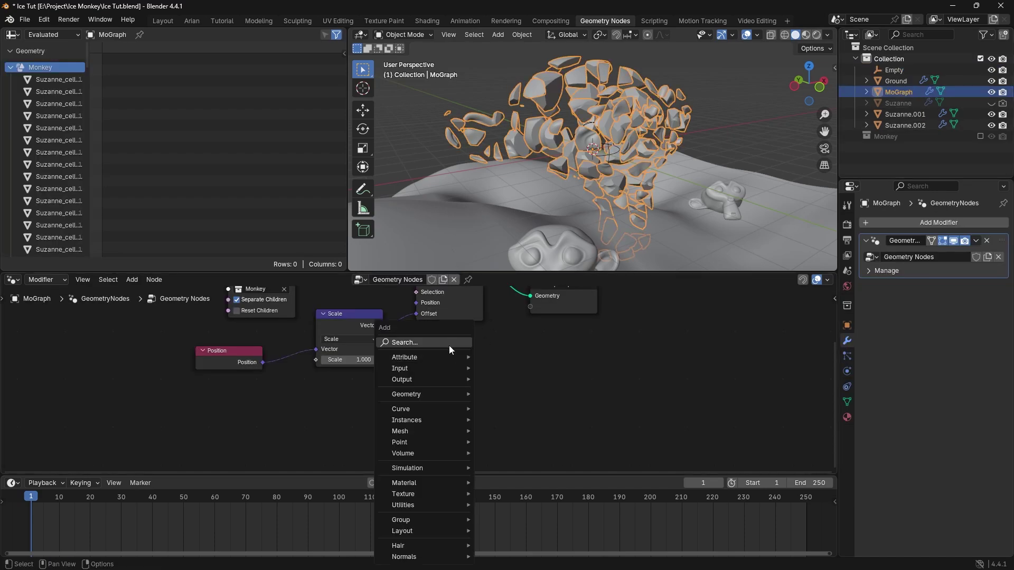
{"action": "left_click", "coordinate": [449, 345]}
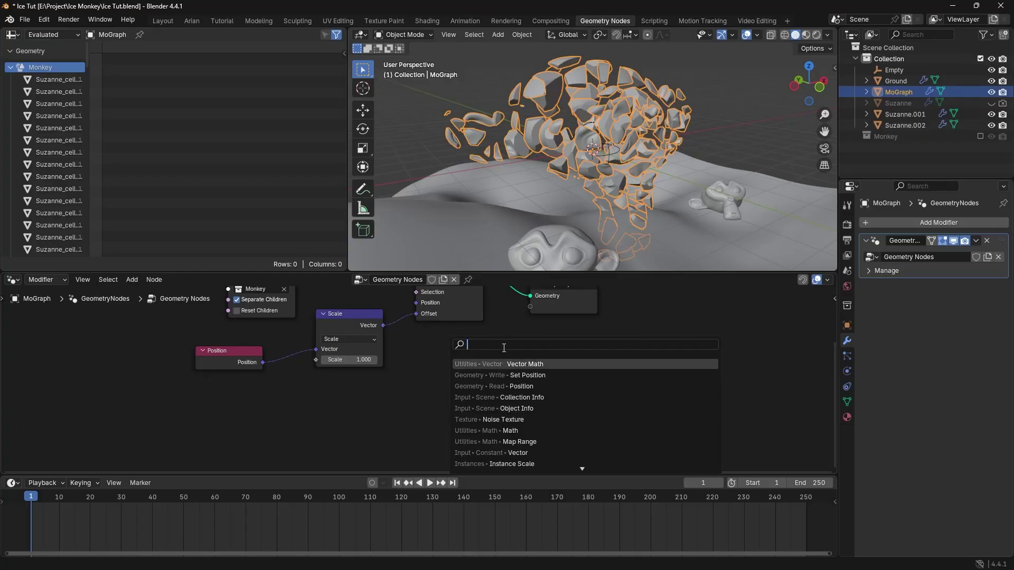
{"action": "type", "text": "obje"}
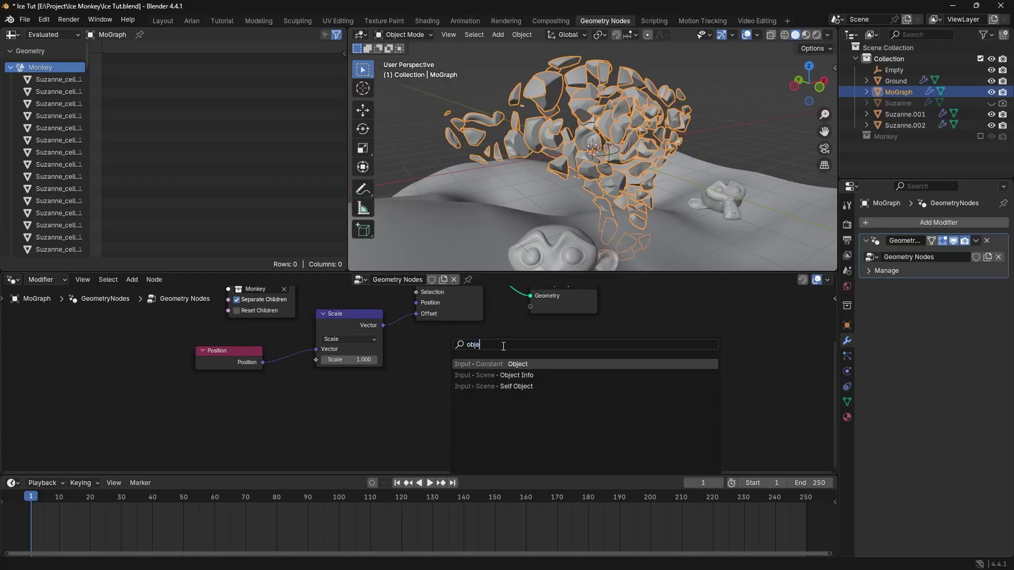
{"action": "left_click", "coordinate": [530, 375]}
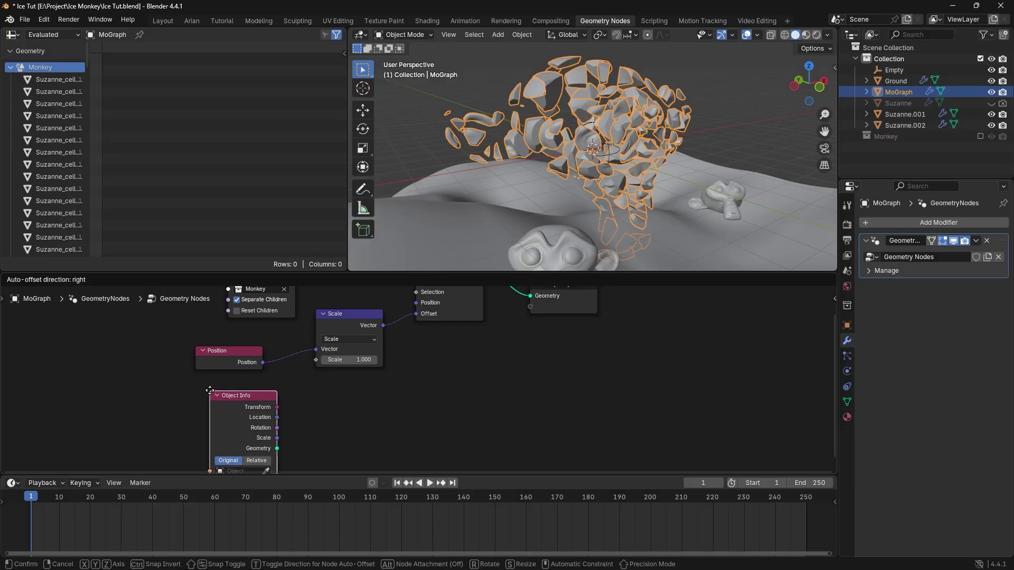
{"action": "middle_click_drag", "start_coordinate": [363, 409], "coordinate": [365, 364], "text": "shift"}
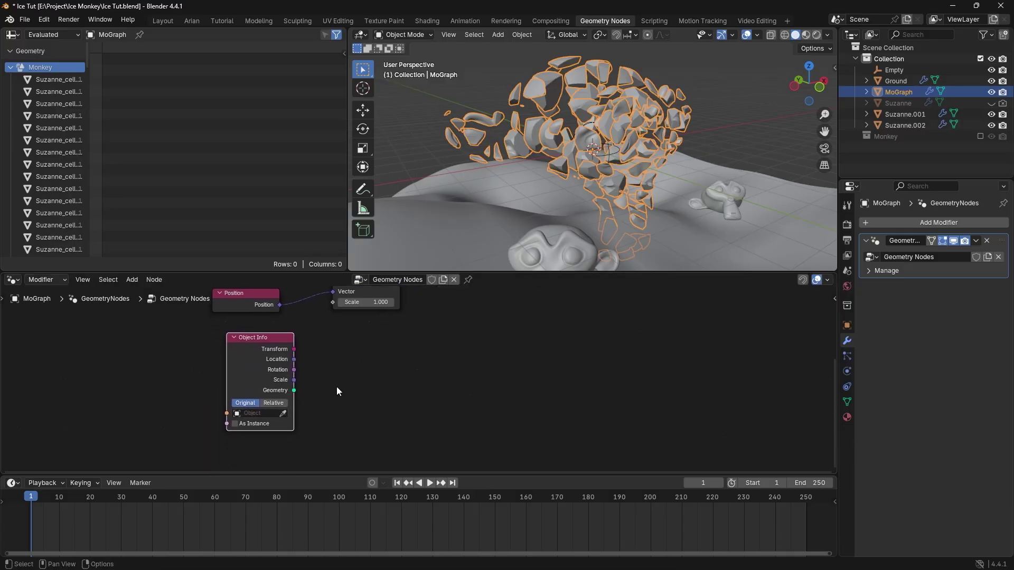
- Set the Object Info node's object to Empty and switch its transform space to Relative
{"action": "left_click", "coordinate": [607, 156]}
{"action": "left_click", "coordinate": [608, 151]}
{"action": "left_click", "coordinate": [614, 151]}
{"action": "mouse_move", "coordinate": [895, 71]}
{"action": "left_mouse_down"}
{"action": "mouse_move", "coordinate": [249, 410]}
{"action": "mouse_move", "coordinate": [311, 393]}
{"action": "mouse_move", "coordinate": [932, 110]}
{"action": "mouse_move", "coordinate": [899, 73]}
{"action": "left_mouse_up"}
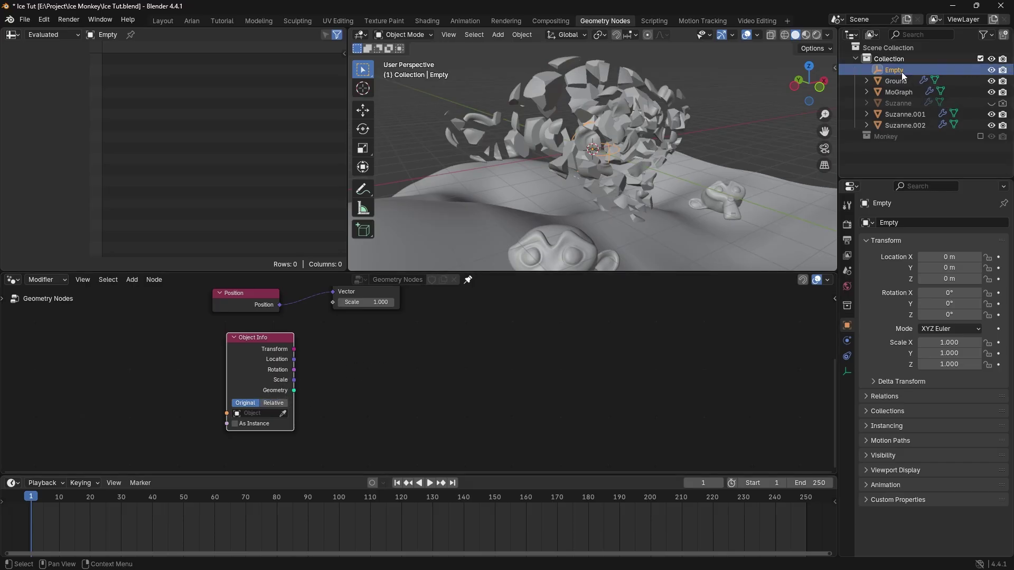
{"action": "left_click", "coordinate": [260, 414]}
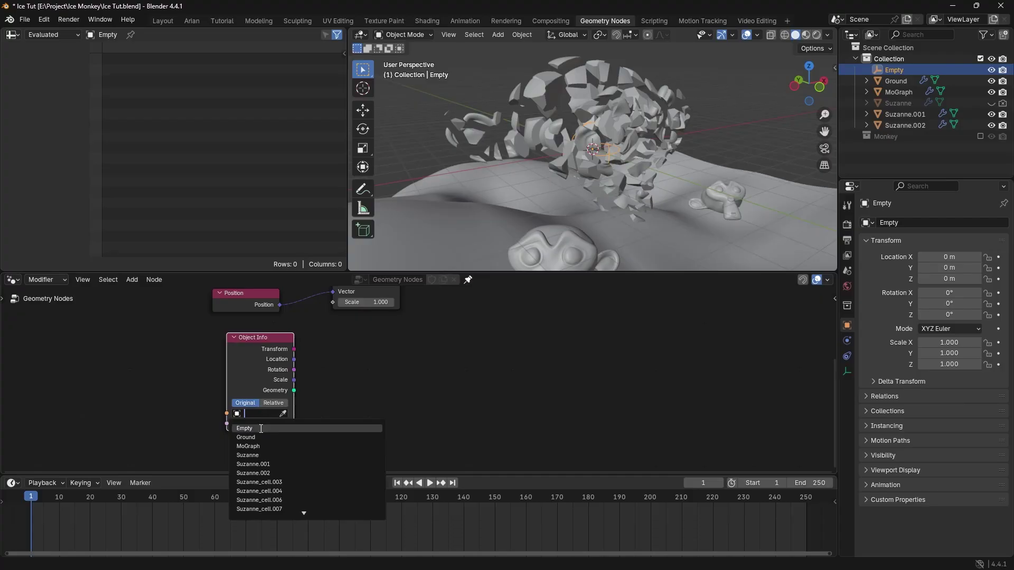
{"action": "left_click", "coordinate": [247, 428]}
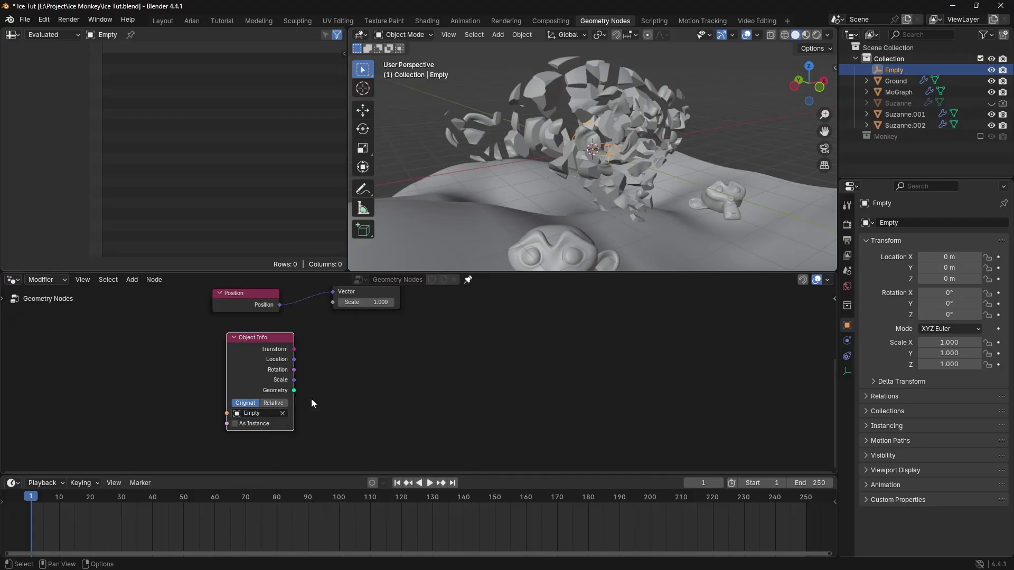
{"action": "left_click", "coordinate": [272, 403]}
- Duplicate the Position node and place the copy directly below the Object Info node
{"action": "scroll", "coordinate": [365, 400], "scroll_direction": "down", "scroll_amount": 2}
{"action": "middle_click_drag", "start_coordinate": [369, 360], "coordinate": [458, 353], "text": "shift"}
{"action": "left_click", "coordinate": [254, 392]}
{"action": "left_click", "coordinate": [353, 363]}
{"action": "left_click", "coordinate": [288, 315]}
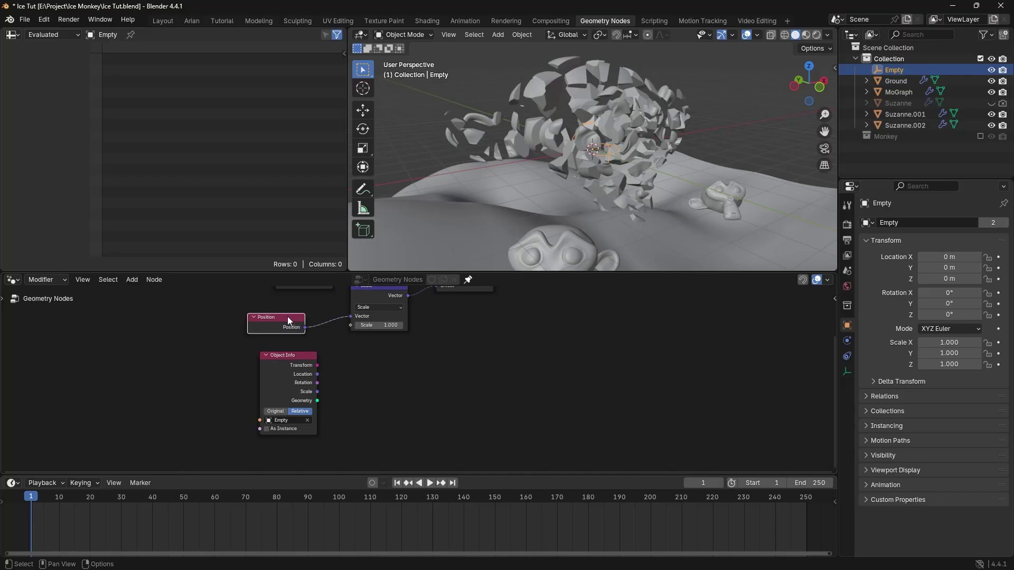
{"action": "middle_click_drag", "start_coordinate": [419, 408], "coordinate": [418, 378], "text": "shift"}
{"action": "key", "text": "g"}
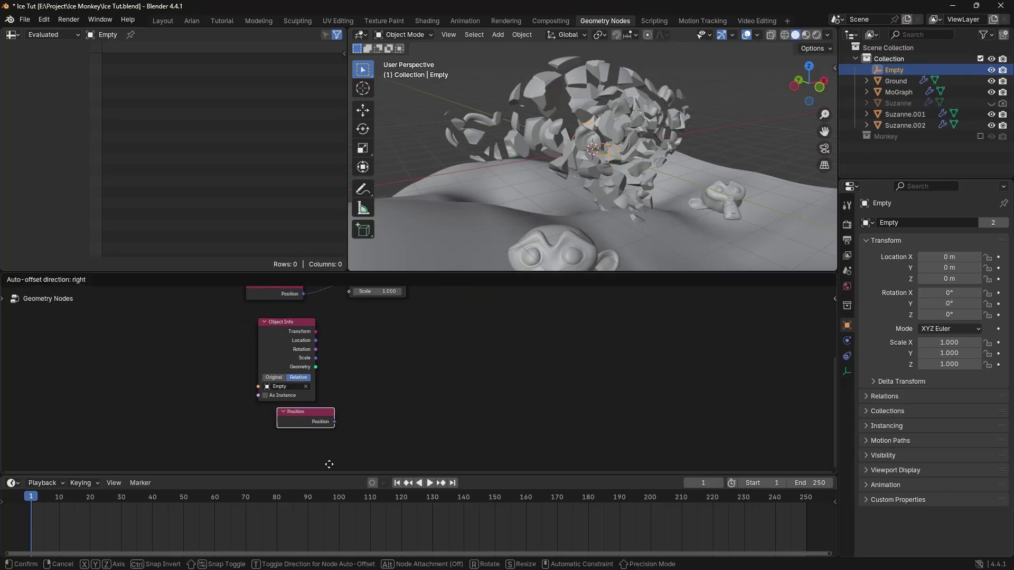
{"action": "left_click", "coordinate": [346, 390]}
{"action": "left_click", "coordinate": [351, 386]}
{"action": "key", "text": "shift+a"}
{"action": "left_click", "coordinate": [399, 335]}
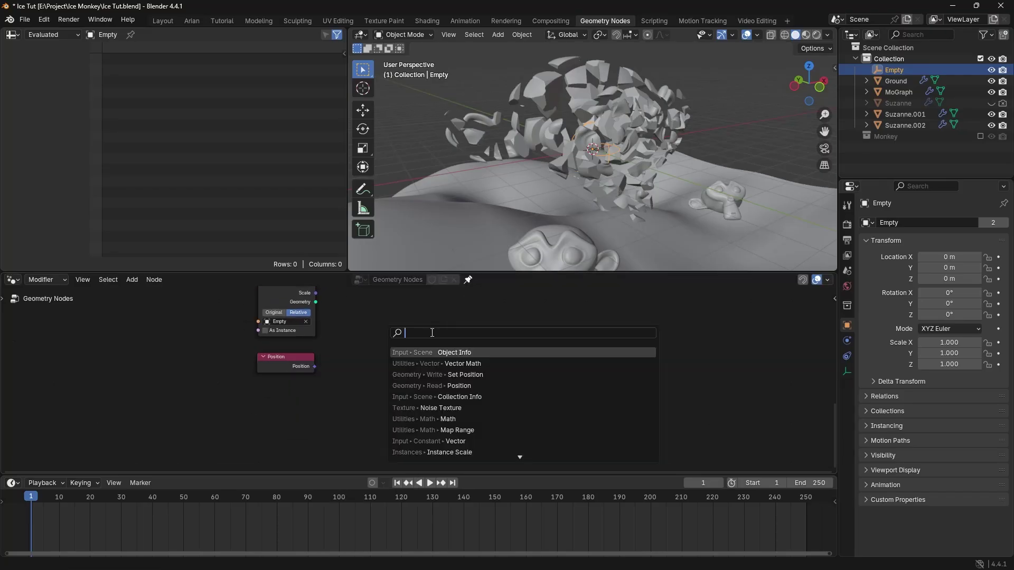
{"action": "key", "text": "Escape"}
- Duplicate the Scale vector math node and place the unconnected copy beside the Object Info node
{"action": "middle_click_drag", "start_coordinate": [407, 324], "coordinate": [394, 411], "text": "shift"}
{"action": "middle_click_drag", "start_coordinate": [370, 357], "coordinate": [438, 329], "text": "shift"}
{"action": "left_click", "coordinate": [360, 307]}
{"action": "key", "text": "shift+d"}
{"action": "left_click", "coordinate": [364, 393]}
{"action": "scroll", "coordinate": [392, 331], "scroll_direction": "up", "scroll_amount": 1}
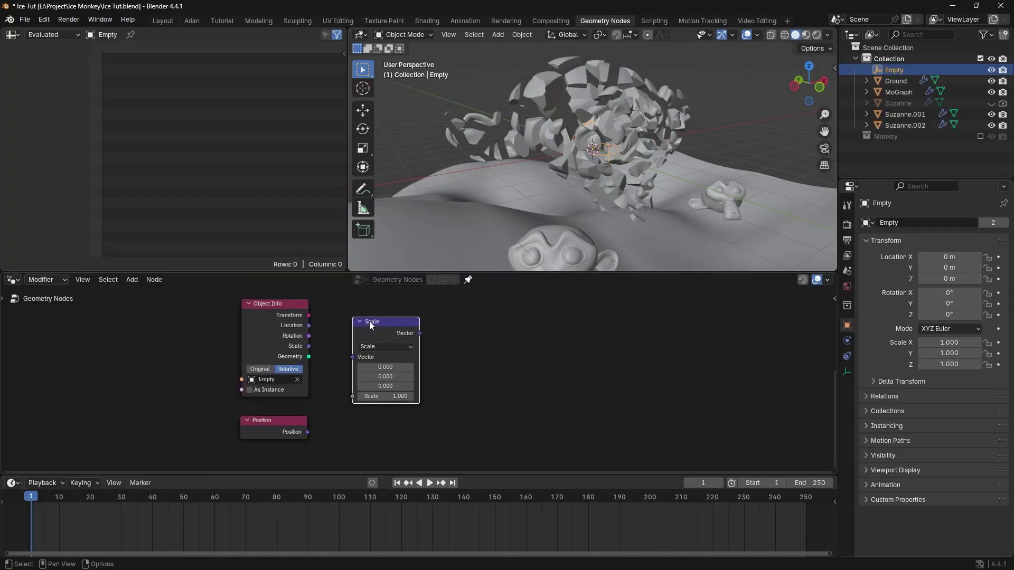
{"action": "key", "text": "shift+a"}
{"action": "left_click", "coordinate": [457, 319]}
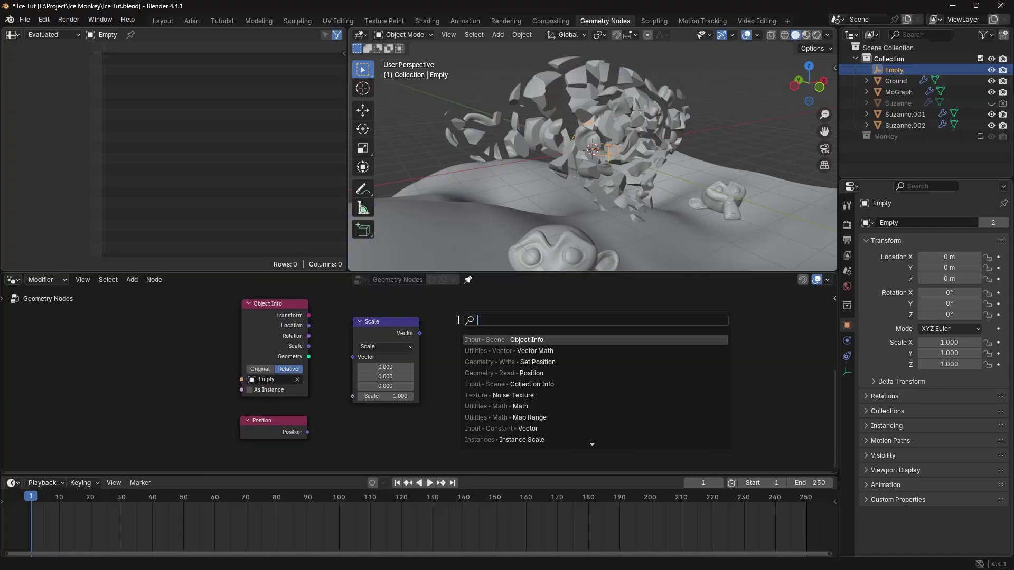
{"action": "left_click", "coordinate": [514, 351]}
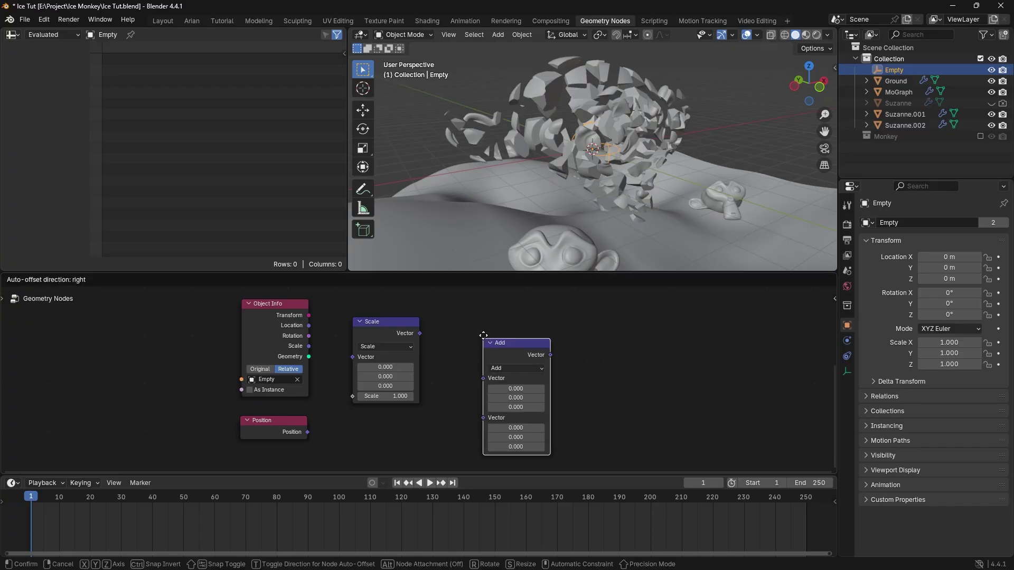
{"action": "left_click", "coordinate": [465, 322]}
{"action": "left_click", "coordinate": [483, 353]}
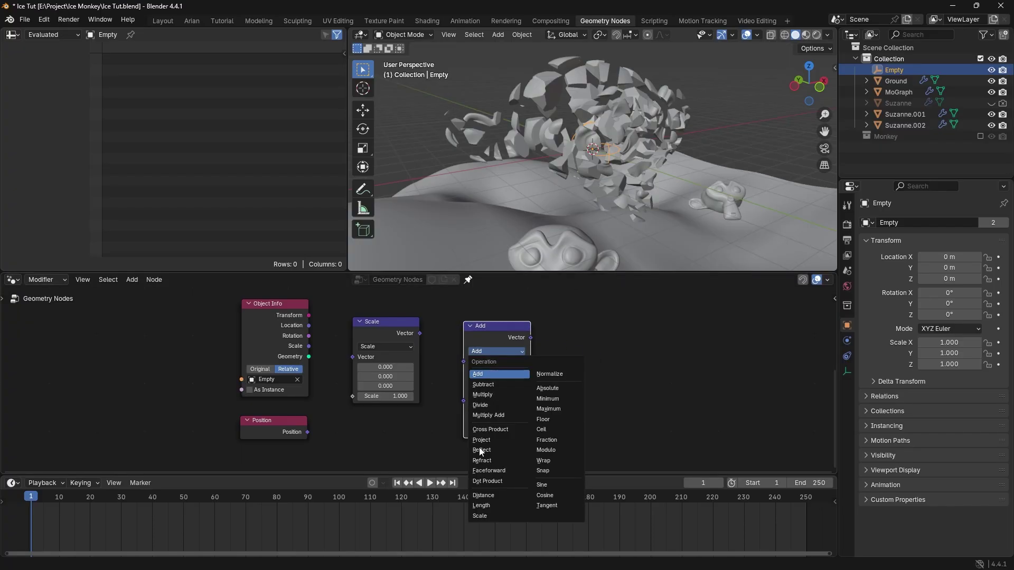
{"action": "key", "text": "x"}
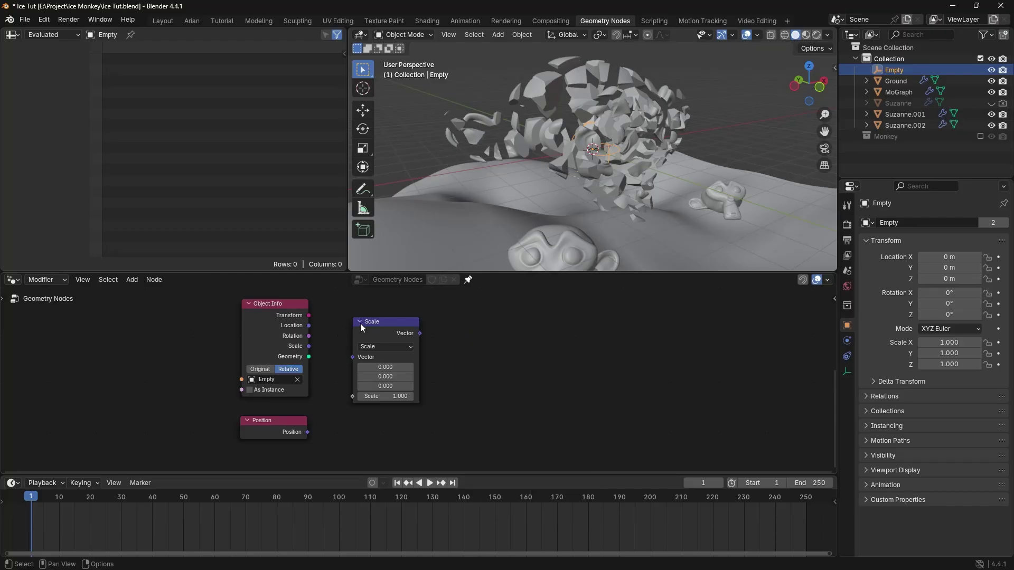
- Change the duplicated Scale node to Distance and connect Object Info's Location and the lower Position node to its two vector inputs
{"action": "middle_click_drag", "start_coordinate": [419, 301], "coordinate": [420, 375]}
{"action": "middle_click_drag", "start_coordinate": [451, 416], "coordinate": [470, 340]}
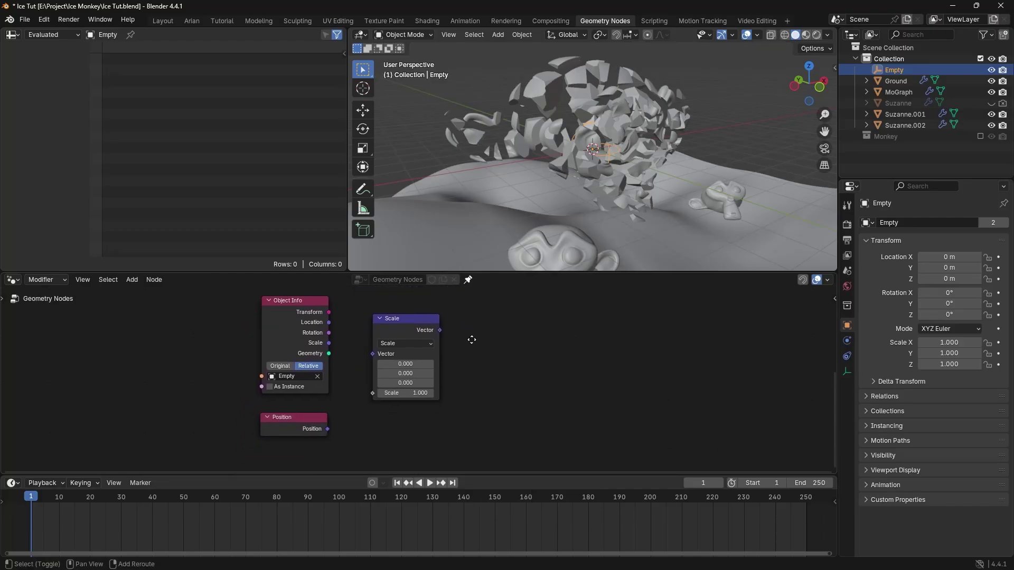
{"action": "left_click", "coordinate": [399, 344]}
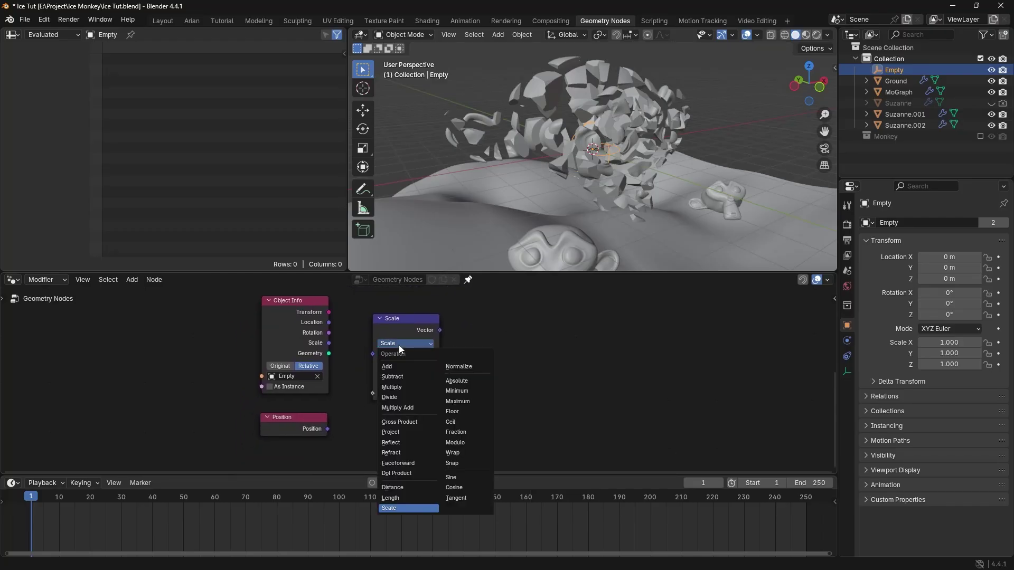
{"action": "left_click", "coordinate": [403, 488]}
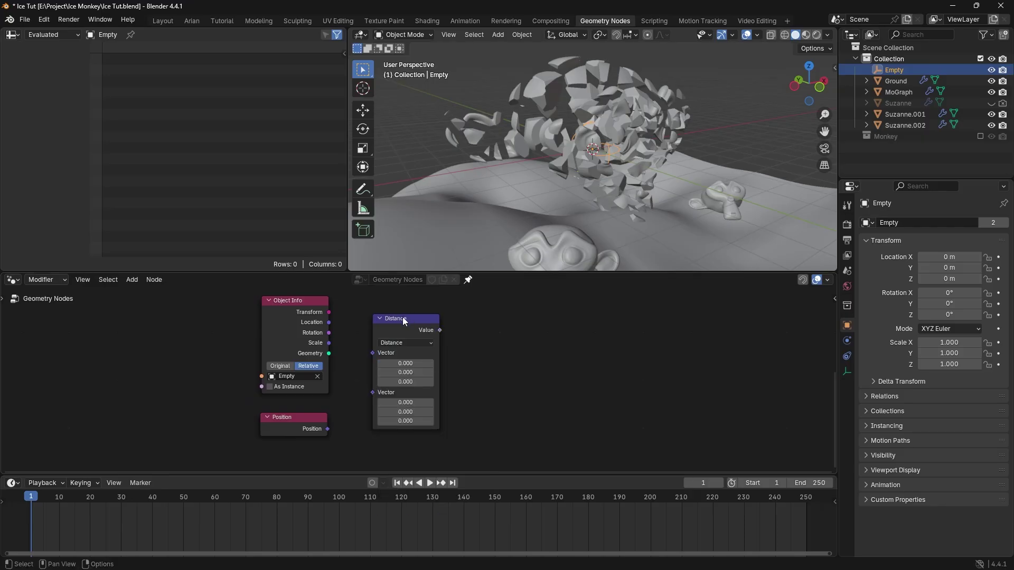
{"action": "left_click_drag", "start_coordinate": [403, 318], "coordinate": [398, 313]}
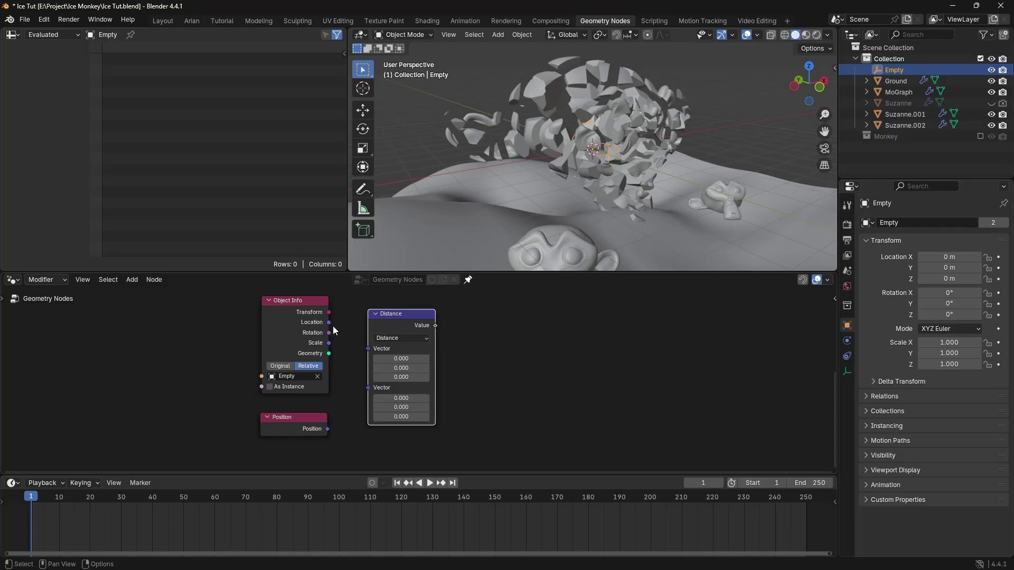
{"action": "left_click_drag", "start_coordinate": [357, 350], "coordinate": [362, 362]}
- Space the Set Position, Group Output and Scale nodes away from their inputs and connect the Distance value to the Scale node's factor
{"action": "middle_click_drag", "start_coordinate": [461, 352], "coordinate": [412, 433]}
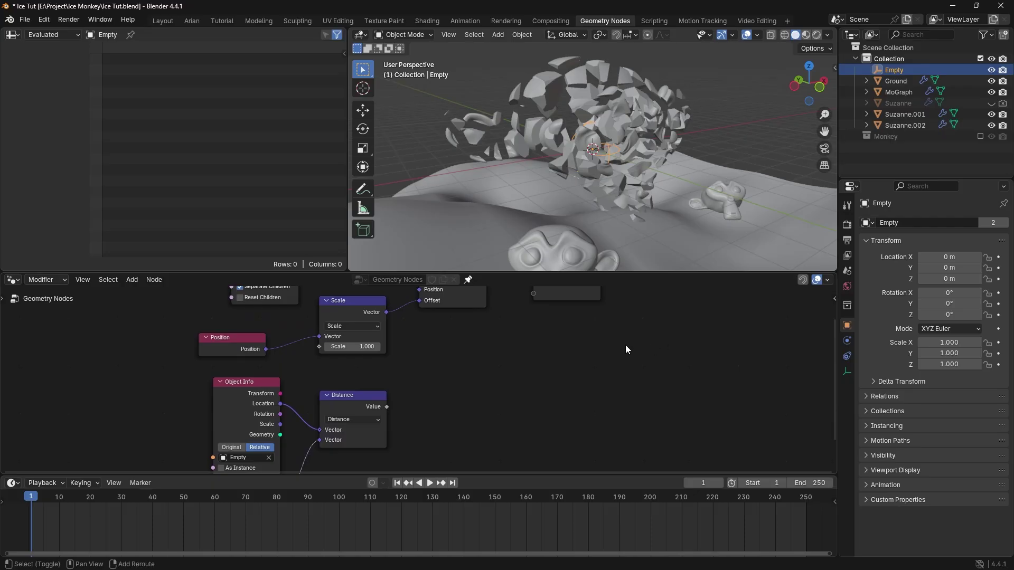
{"action": "middle_click_drag", "start_coordinate": [626, 350], "coordinate": [608, 409], "text": "shift"}
{"action": "left_click_drag", "start_coordinate": [446, 315], "coordinate": [410, 390]}
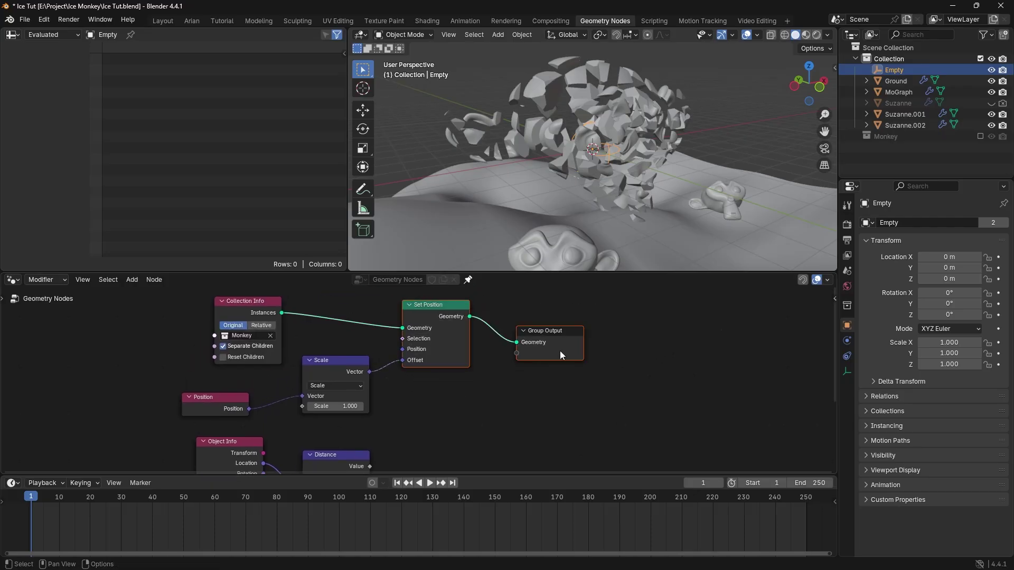
{"action": "left_click_drag", "start_coordinate": [460, 304], "coordinate": [587, 304]}
{"action": "left_click_drag", "start_coordinate": [341, 363], "coordinate": [457, 361]}
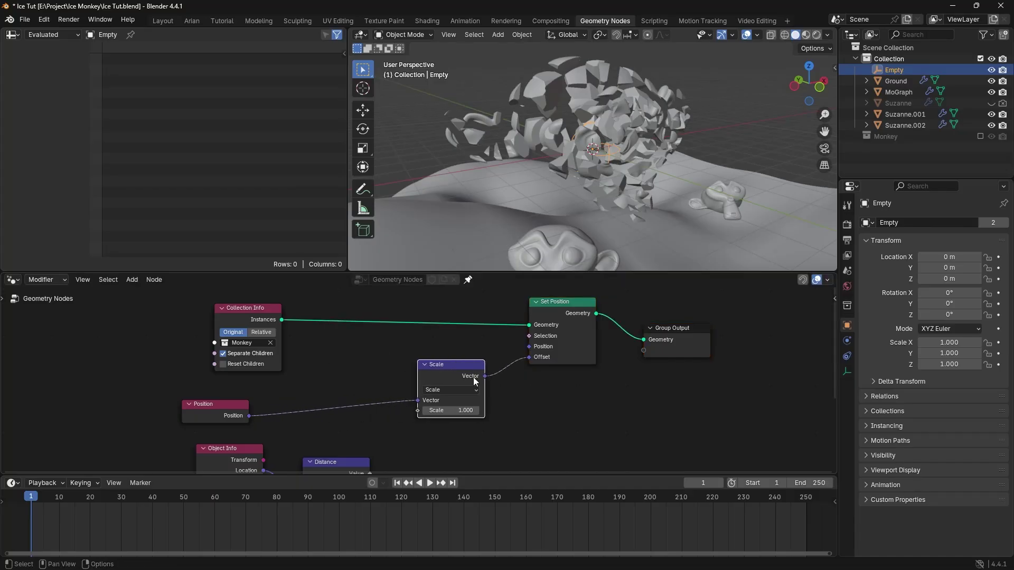
{"action": "middle_click_drag", "start_coordinate": [502, 397], "coordinate": [525, 323]}
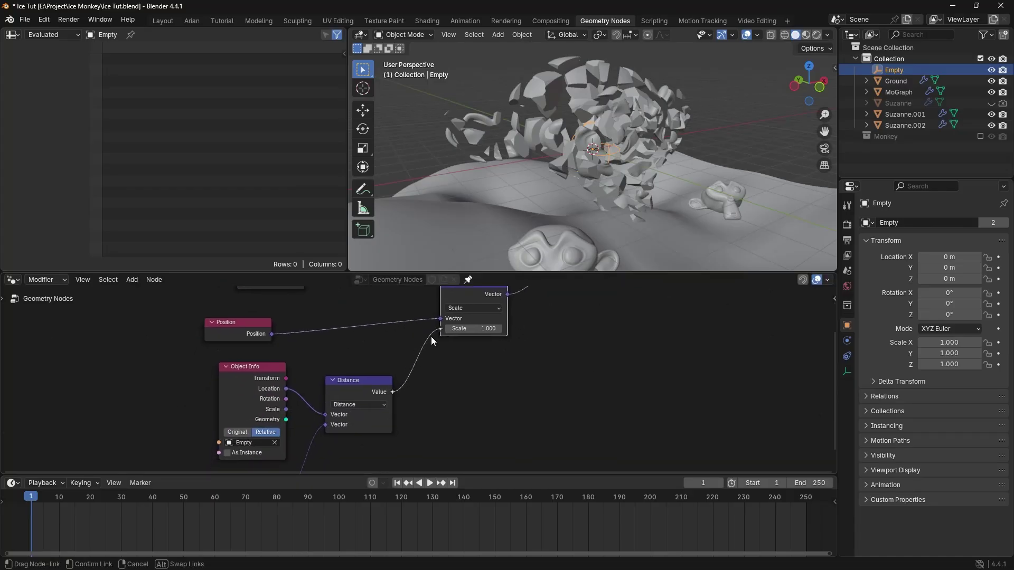
{"action": "left_click_drag", "start_coordinate": [434, 337], "coordinate": [434, 336]}
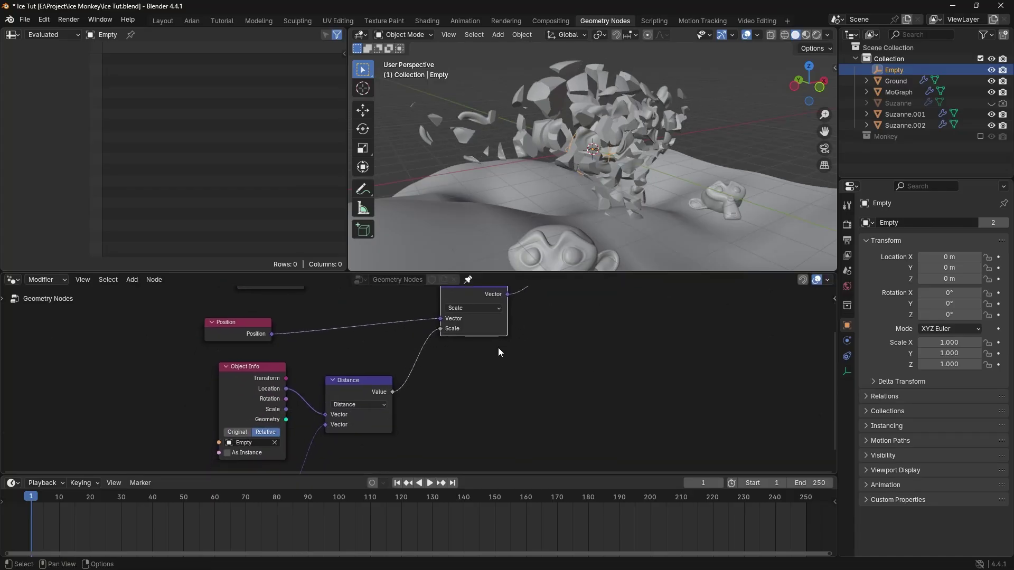
- Insert a Map Range node into the link between the Distance node and the Scale node's factor
{"action": "middle_click_drag", "start_coordinate": [454, 336], "coordinate": [423, 369], "text": "shift"}
{"action": "middle_click_drag", "start_coordinate": [473, 397], "coordinate": [496, 372], "text": "shift"}
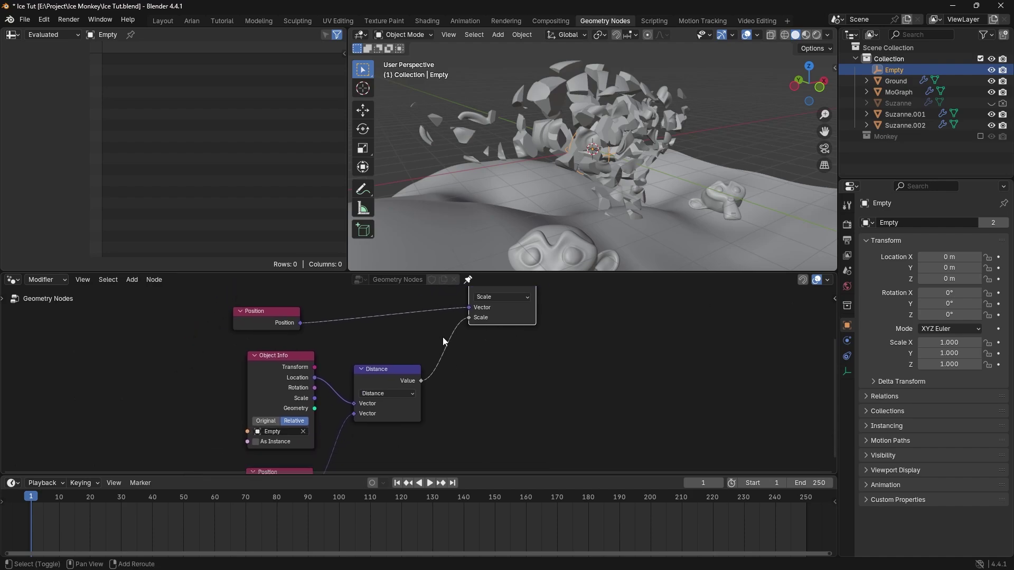
{"action": "key", "text": "shift+a"}
{"action": "type", "text": "map"}
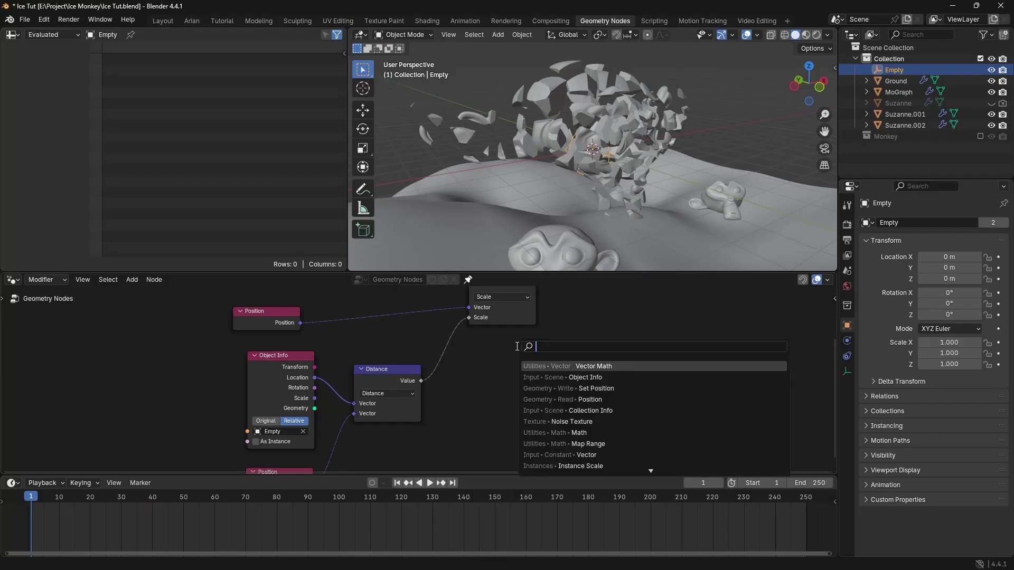
{"action": "key", "text": "Return"}
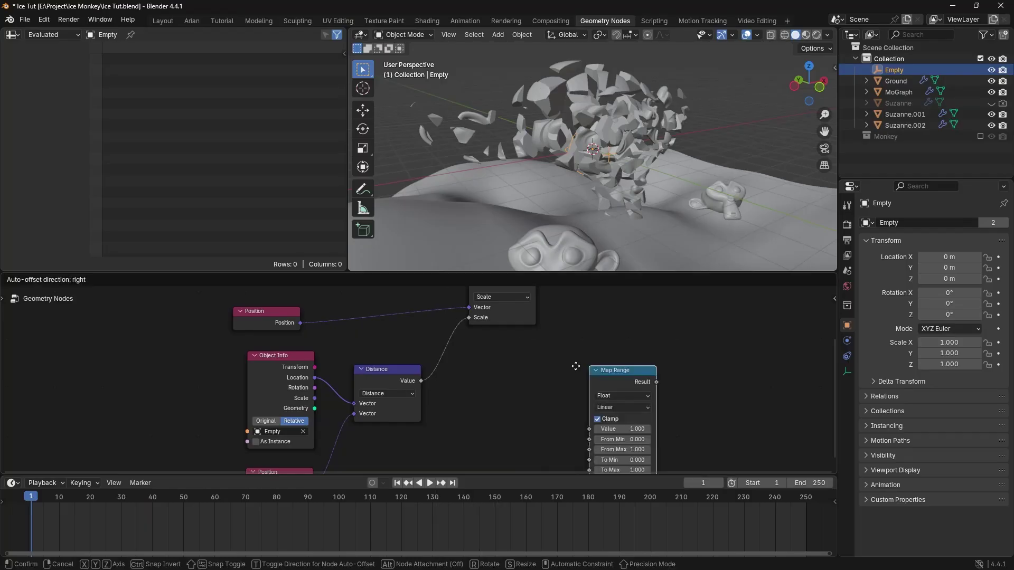
{"action": "left_click", "coordinate": [439, 334]}
- Set the Map Range node's To Min to 1 and To Max to 0
{"action": "scroll", "coordinate": [544, 372], "scroll_direction": "up", "scroll_amount": 3}
{"action": "middle_click_drag", "start_coordinate": [565, 379], "coordinate": [524, 377], "text": "shift"}
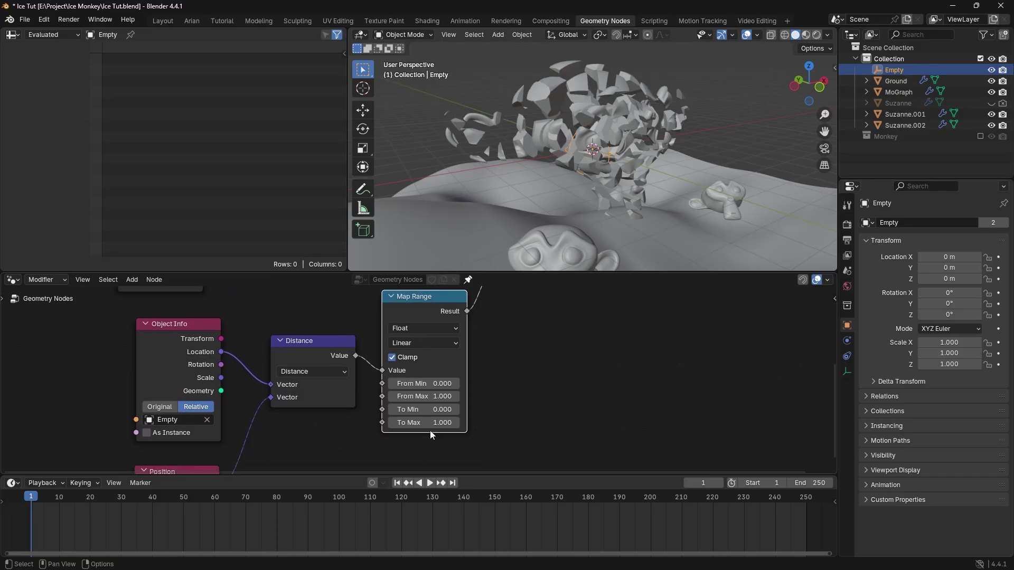
{"action": "mouse_move", "coordinate": [434, 423]}
{"action": "left_mouse_down"}
{"action": "mouse_move", "coordinate": [396, 423]}
{"action": "mouse_move", "coordinate": [466, 423]}
{"action": "mouse_move", "coordinate": [434, 423]}
{"action": "left_mouse_up"}
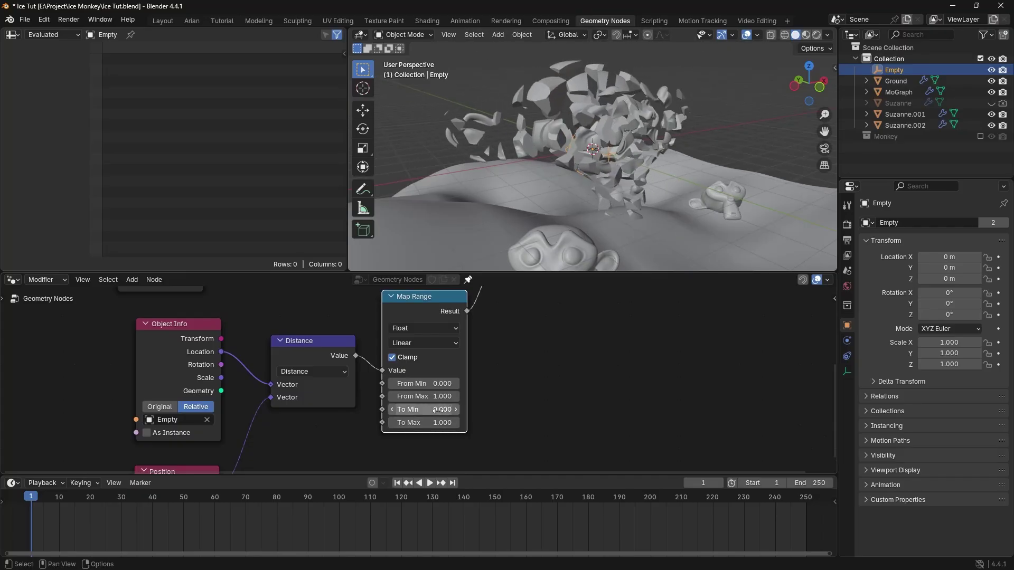
{"action": "type", "text": "0"}
{"action": "key", "text": "Return"}
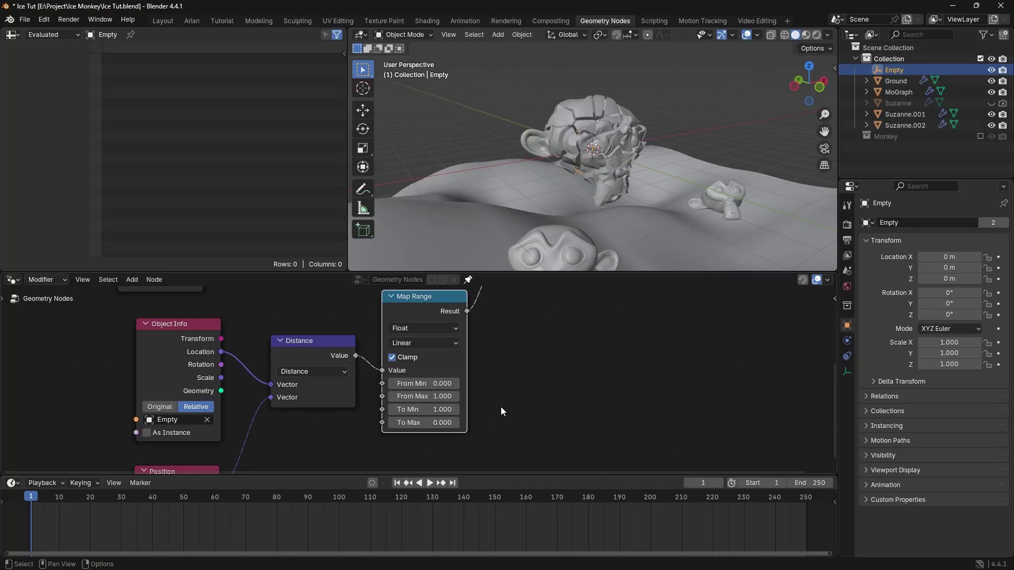
{"action": "left_click_drag", "start_coordinate": [438, 410], "coordinate": [471, 384]}
{"action": "key", "text": "ctrl+z"}
{"action": "key", "text": "ctrl+z"}
{"action": "key", "text": "ctrl+z"}
{"action": "key", "text": "ctrl+z"}
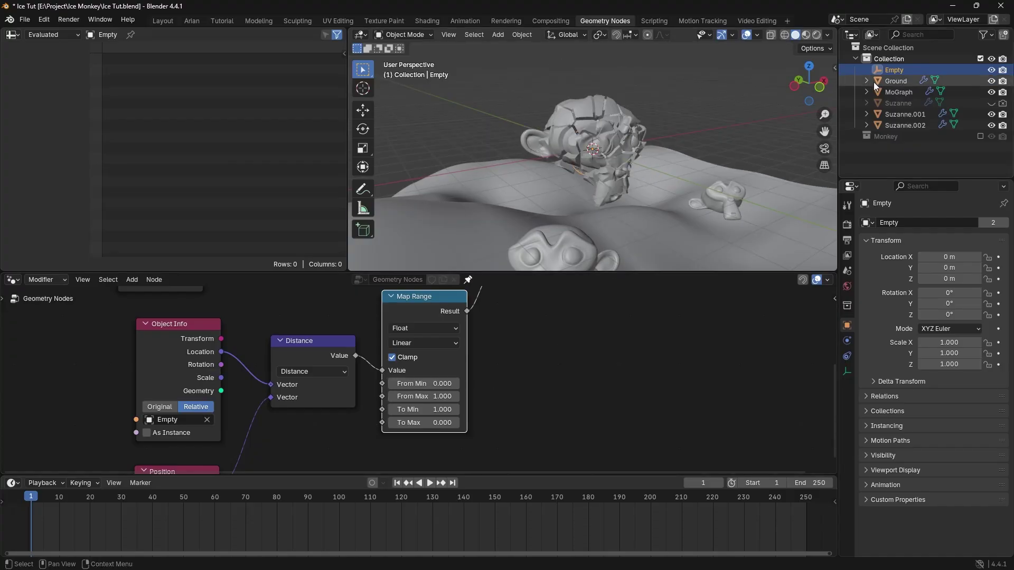
- Move the empty around the monkey head and leave it beside the brow at about X 2.28, Y -1.18, Z 1.56 m
{"action": "key", "text": "g"}
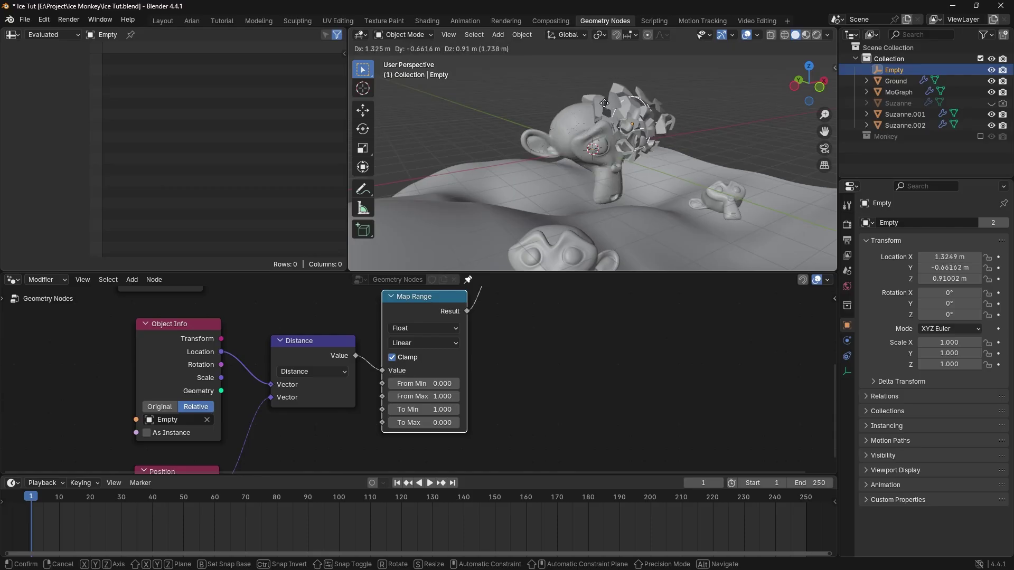
{"action": "left_click", "coordinate": [690, 135]}
{"action": "scroll", "coordinate": [690, 137], "scroll_direction": "up", "scroll_amount": 2}
{"action": "middle_click_drag", "start_coordinate": [655, 146], "coordinate": [642, 141]}
{"action": "key", "text": "g"}
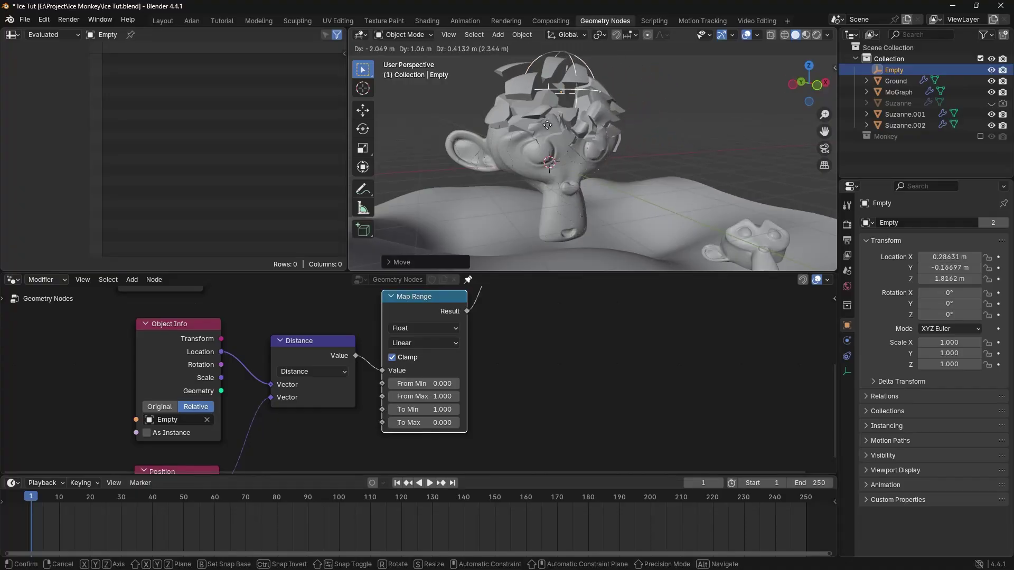
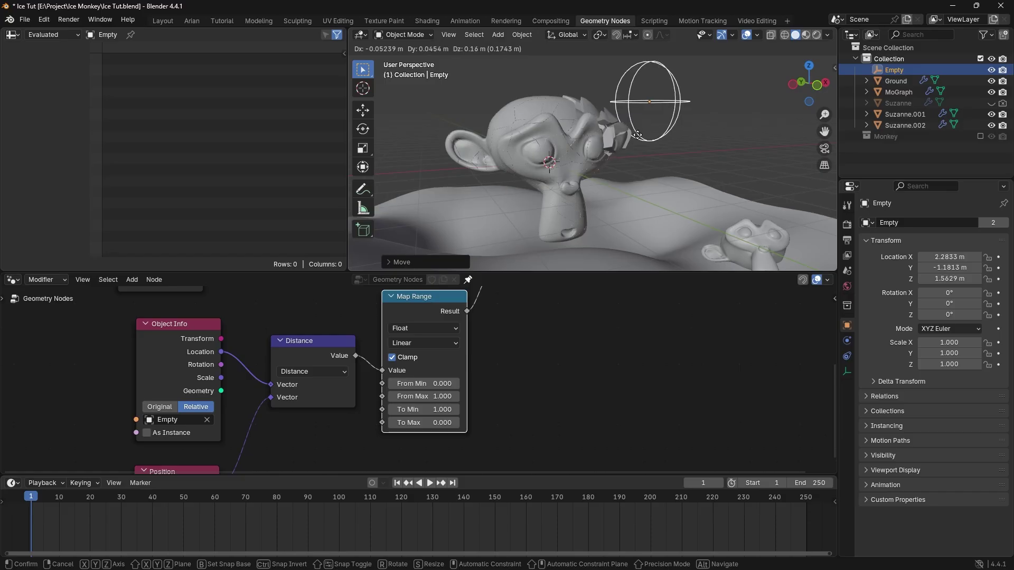
{"action": "left_click", "coordinate": [637, 135]}
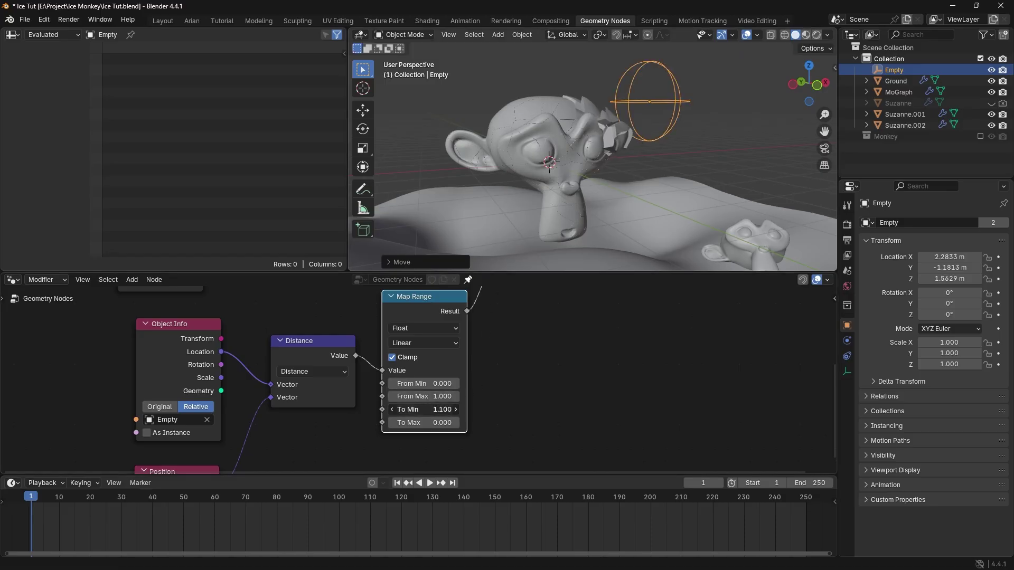
- Set the Map Range node's To Min to 5.4 and move the empty to about X 2.30, Y -1.17, Z 1.75 m
{"action": "left_click_drag", "start_coordinate": [424, 410], "coordinate": [442, 393]}
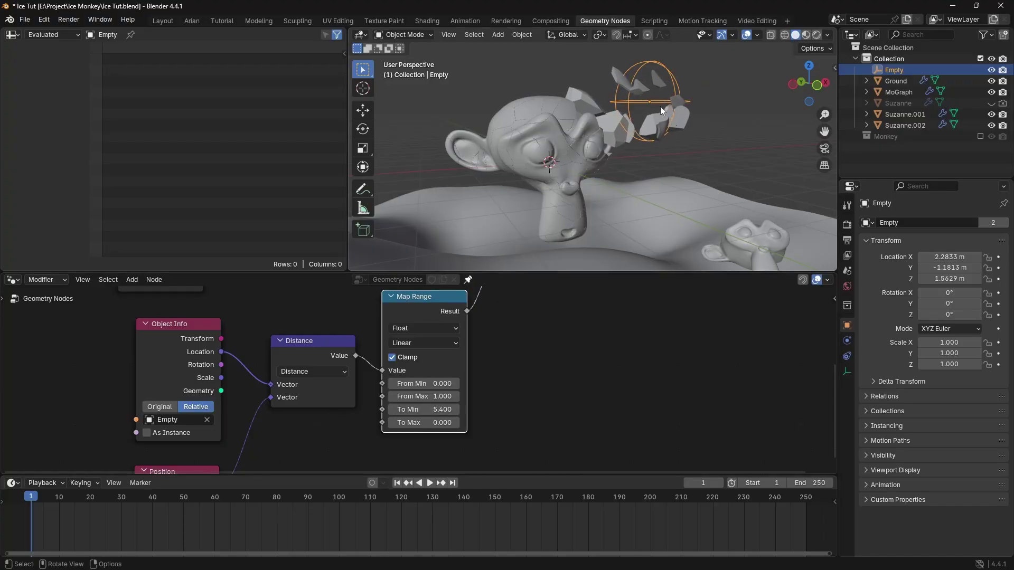
{"action": "key", "text": "g"}
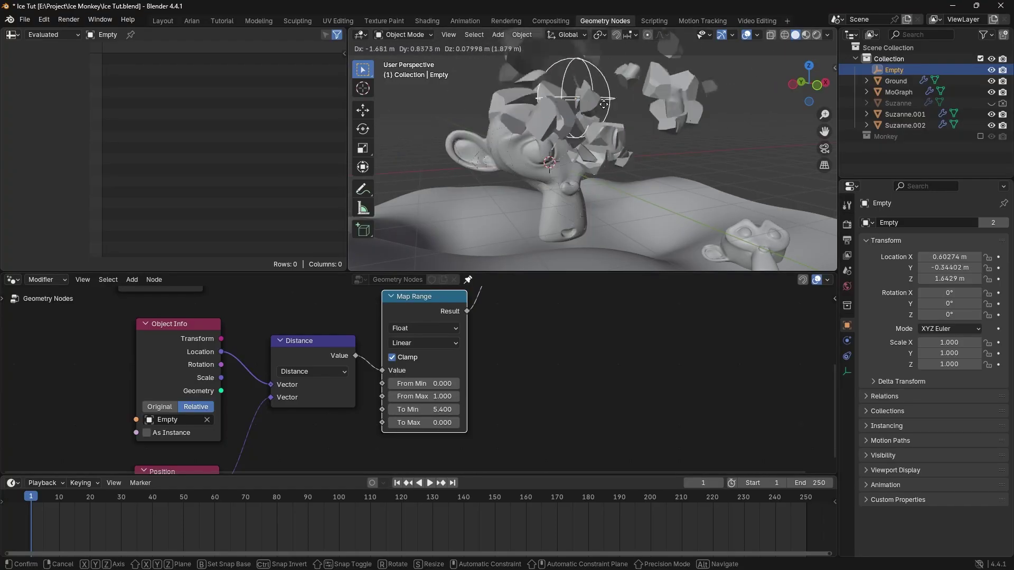
{"action": "left_click", "coordinate": [671, 104]}
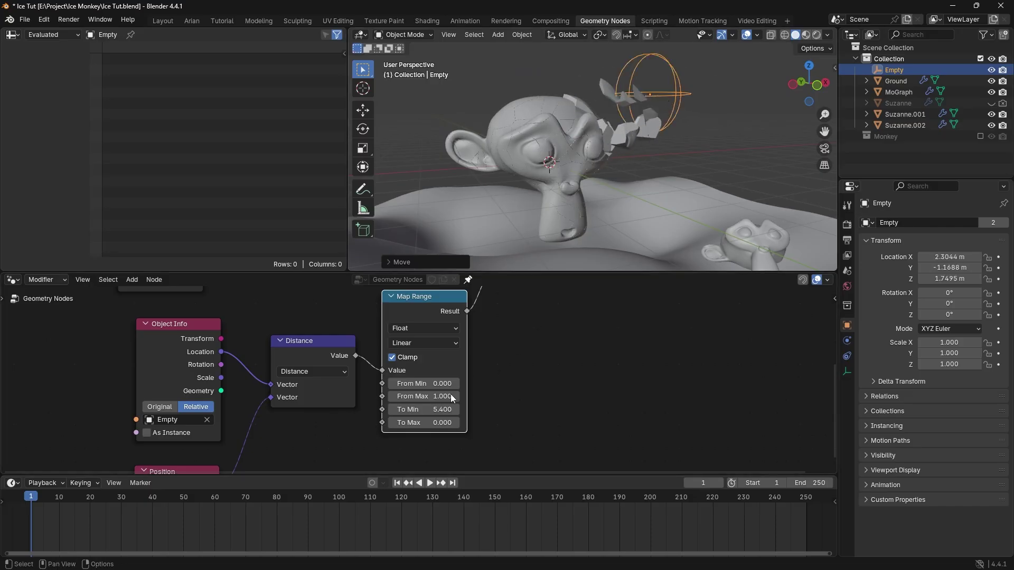
- Raise the Map Range node's To Max to 0.4 and reset it to 0
{"action": "mouse_move", "coordinate": [424, 423]}
{"action": "left_mouse_down"}
{"action": "mouse_move", "coordinate": [455, 423]}
{"action": "mouse_move", "coordinate": [435, 423]}
{"action": "left_mouse_up"}
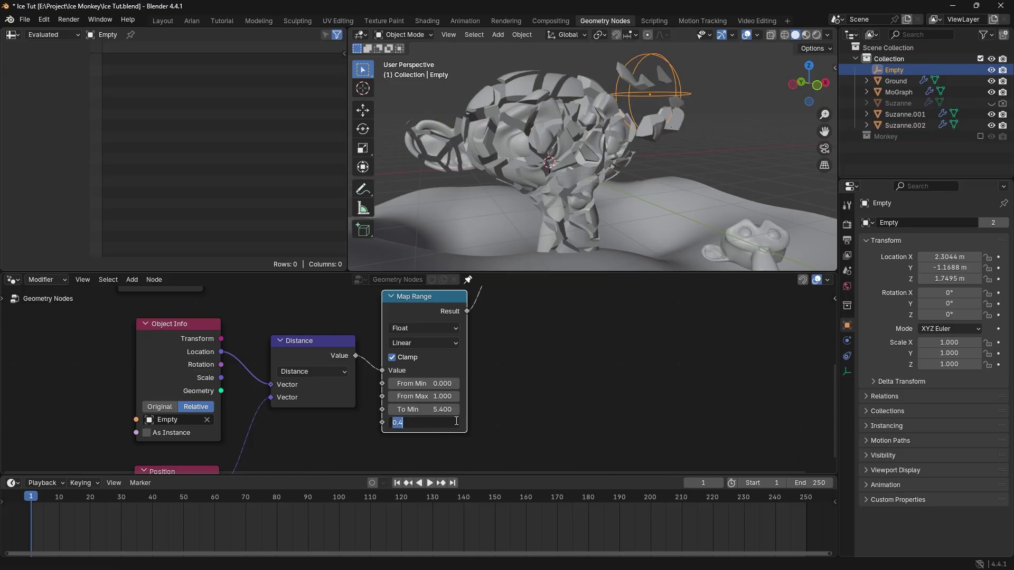
{"action": "type", "text": "0"}
{"action": "key", "text": "Return"}
- Set the Map Range node's To Min to 5 and its From Max to 1.5
{"action": "mouse_move", "coordinate": [439, 397]}
{"action": "left_mouse_down"}
{"action": "mouse_move", "coordinate": [471, 397]}
{"action": "mouse_move", "coordinate": [444, 396]}
{"action": "left_mouse_up"}
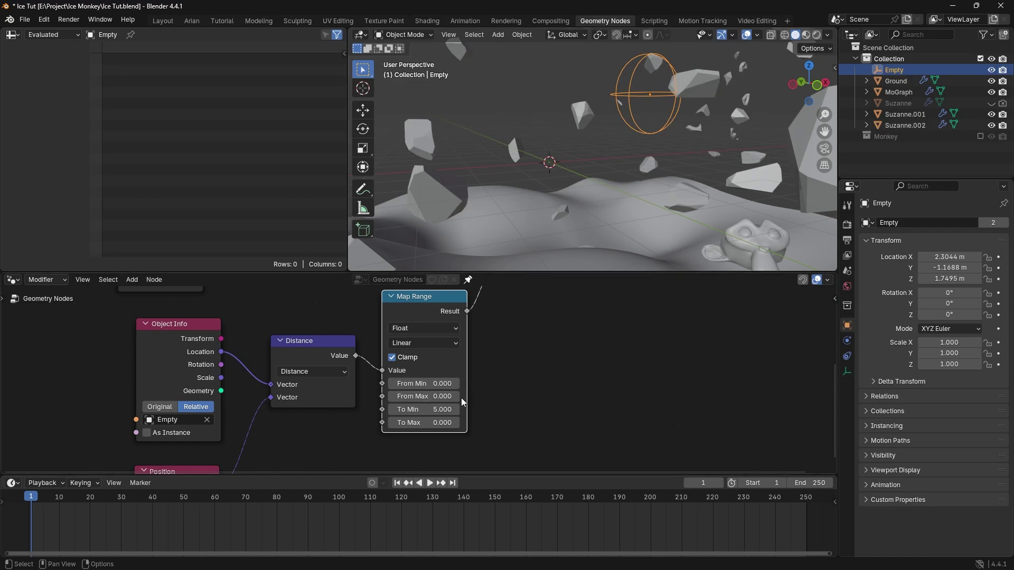
{"action": "left_click", "coordinate": [457, 397]}
{"action": "left_click", "coordinate": [456, 397]}
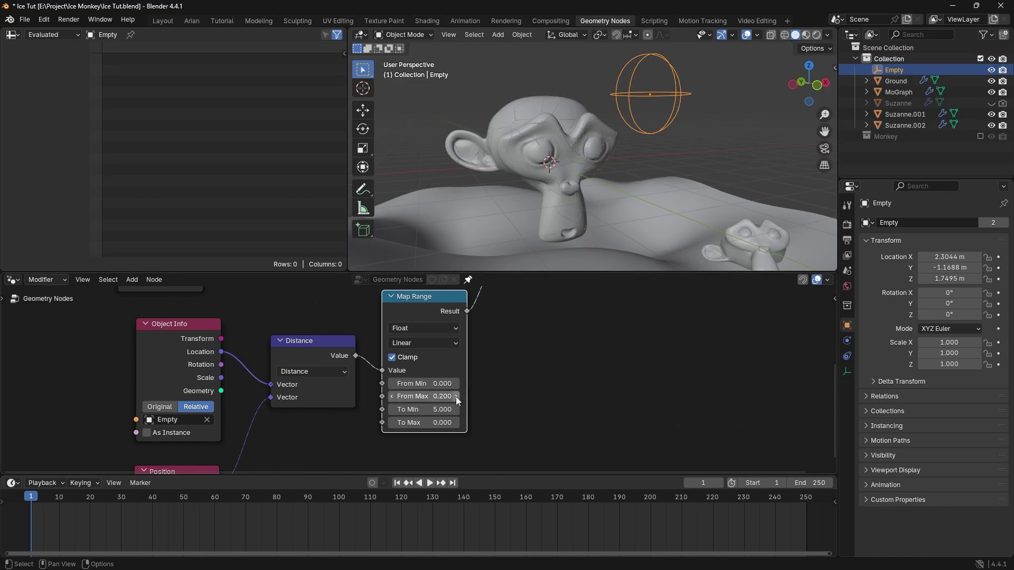
{"action": "left_click", "coordinate": [455, 397]}
{"action": "left_click_drag", "start_coordinate": [455, 397], "coordinate": [479, 397]}
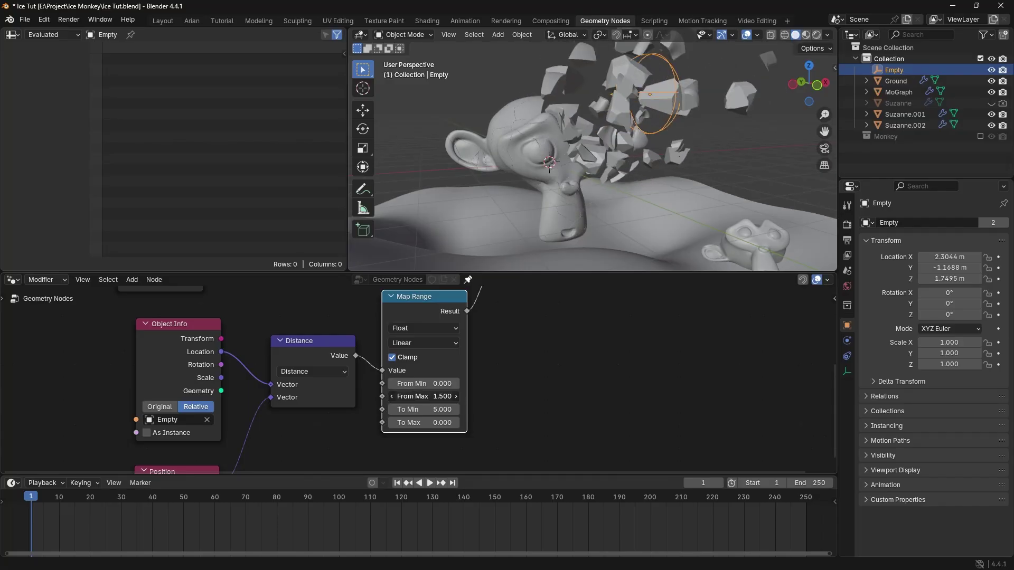
- Move the empty away from the monkey head and back beside its brow at about X 2.46, Y -1.22, Z 1.92 m
{"action": "key", "text": "g"}
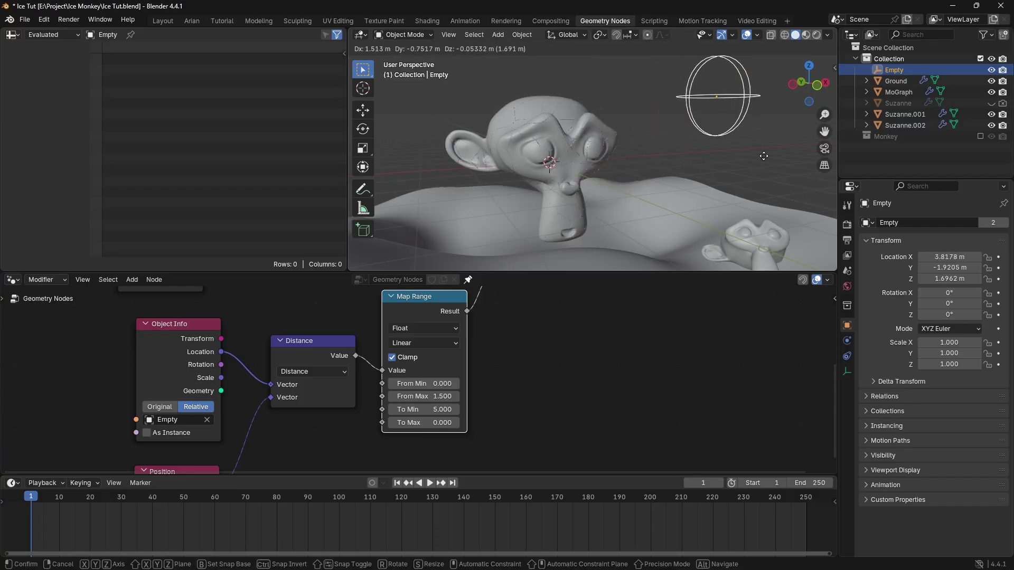
{"action": "left_click", "coordinate": [732, 146]}
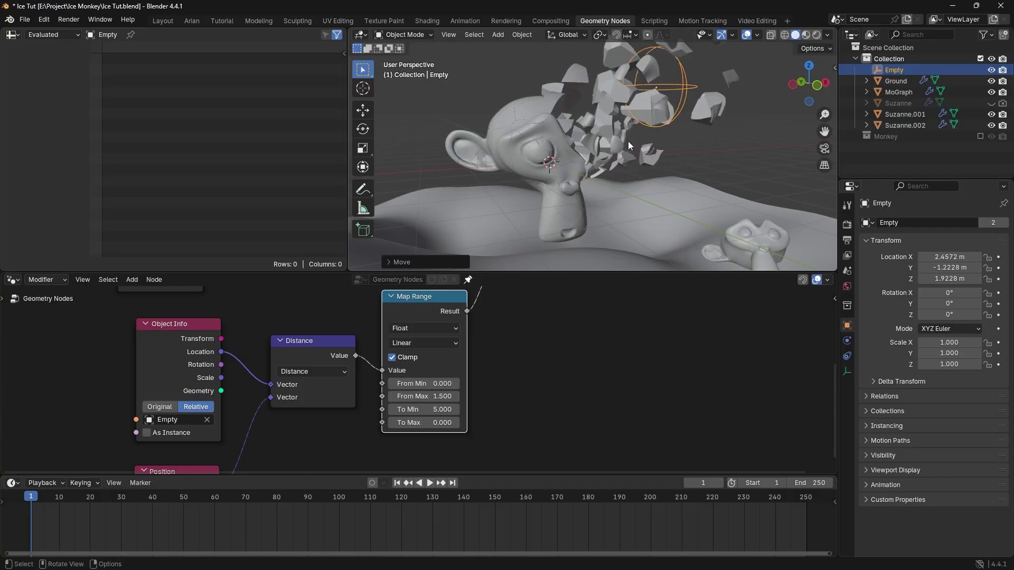
{"action": "mouse_move", "coordinate": [628, 145]}
{"action": "middle_mouse_down"}
{"action": "mouse_move", "coordinate": [579, 158]}
{"action": "mouse_move", "coordinate": [631, 153]}
{"action": "middle_mouse_up"}
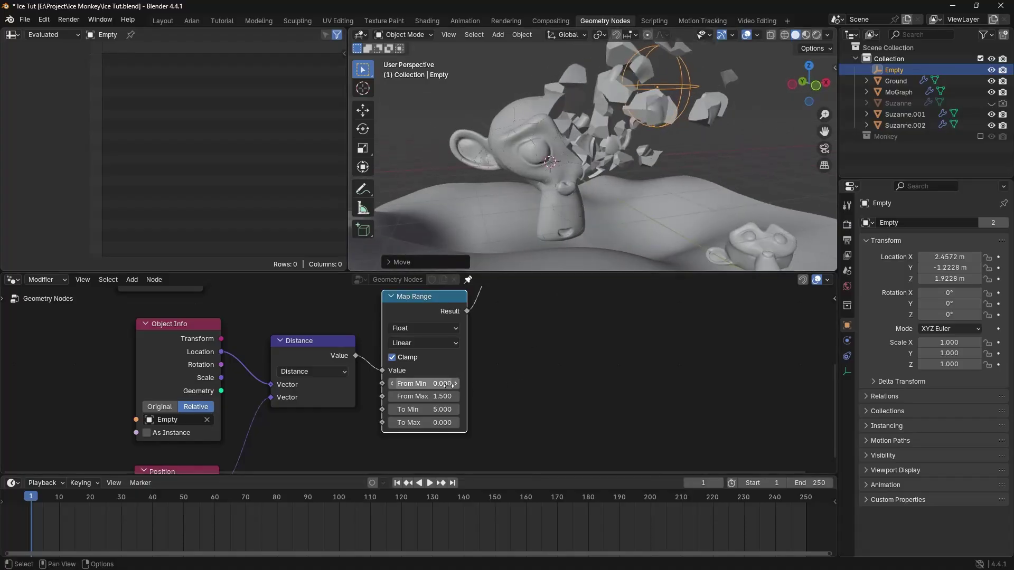
- Set the Map Range node's From Min to 0.6 and its To Min to 2.8
{"action": "left_click_drag", "start_coordinate": [424, 384], "coordinate": [425, 384]}
{"action": "scroll", "coordinate": [686, 128], "scroll_direction": "down", "scroll_amount": 2}
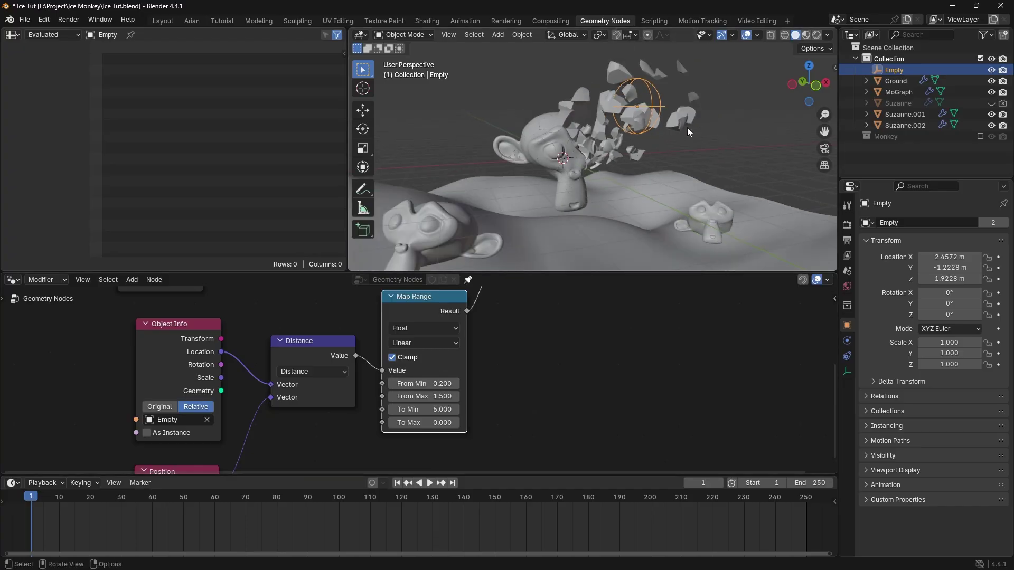
{"action": "middle_click_drag", "start_coordinate": [687, 128], "coordinate": [634, 154], "text": "shift"}
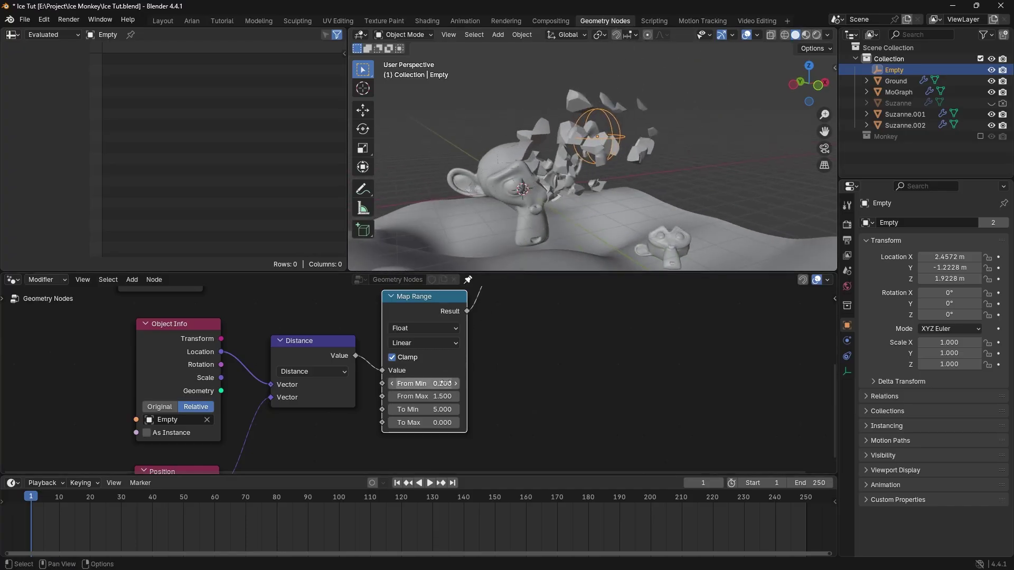
{"action": "left_click_drag", "start_coordinate": [424, 383], "coordinate": [431, 410]}
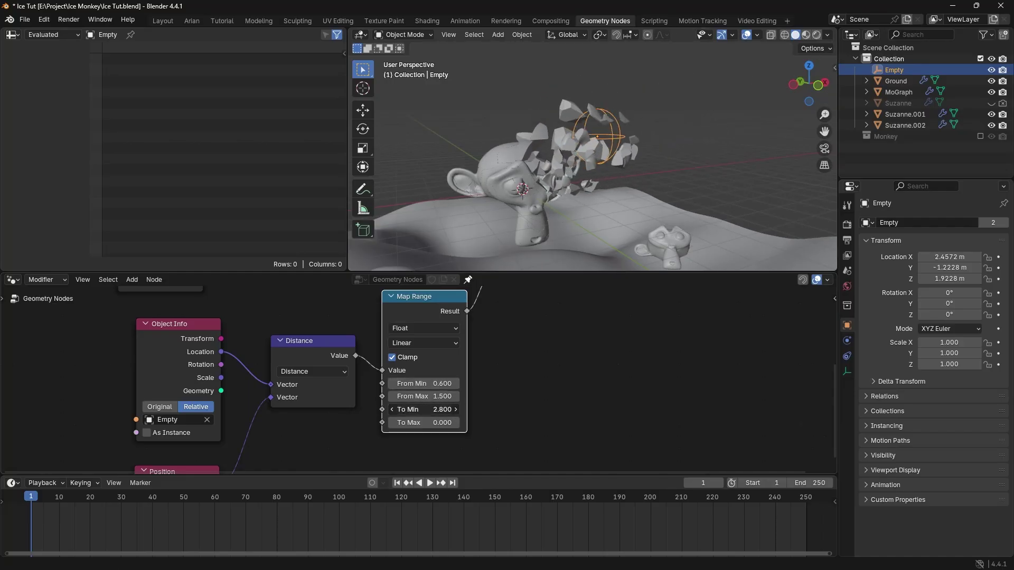
- Try To Max values of -0.1 and 0.1 on the Map Range node and return it to 0
{"action": "middle_click_drag", "start_coordinate": [464, 422], "coordinate": [481, 397]}
{"action": "left_click_drag", "start_coordinate": [448, 397], "coordinate": [448, 397]}
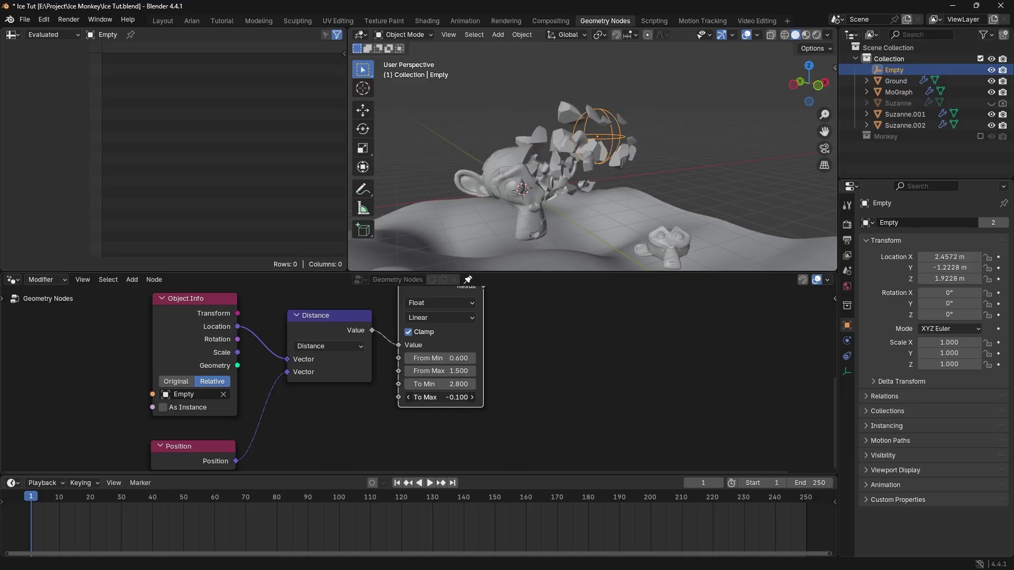
{"action": "left_click", "coordinate": [472, 400]}
{"action": "left_click", "coordinate": [473, 400]}
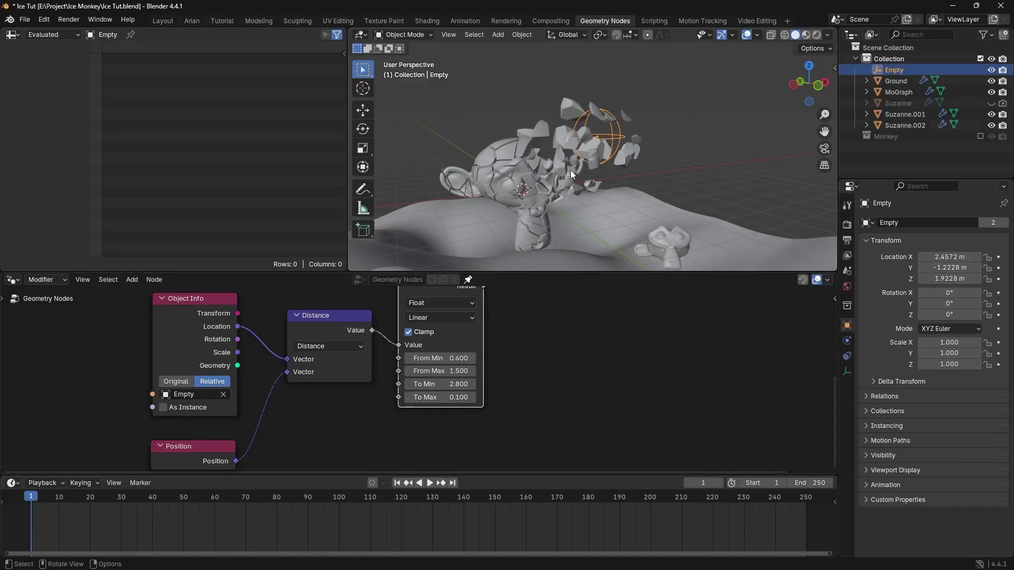
{"action": "middle_click_drag", "start_coordinate": [536, 188], "coordinate": [557, 156]}
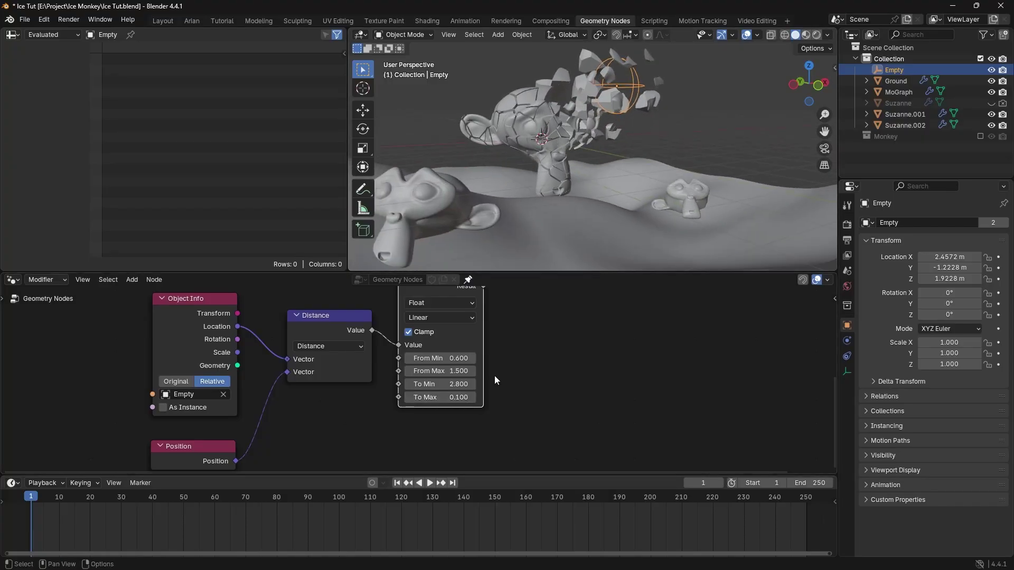
{"action": "left_click", "coordinate": [407, 397]}
- Move the Scale, Set Position and Group Output nodes together farther from the Map Range node to make room
{"action": "middle_click_drag", "start_coordinate": [577, 293], "coordinate": [504, 399], "text": "shift"}
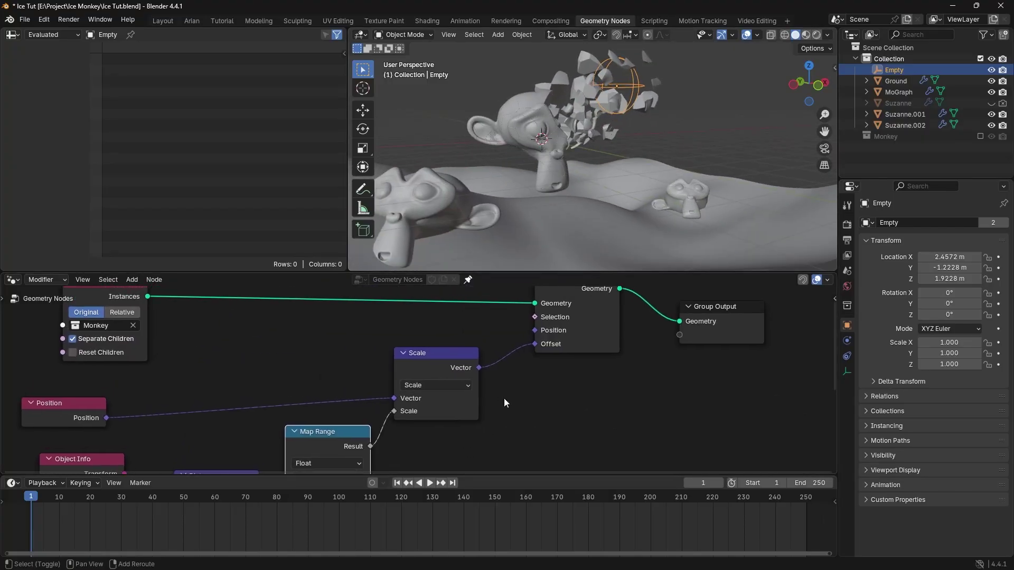
{"action": "scroll", "coordinate": [652, 384], "scroll_direction": "down", "scroll_amount": 3}
{"action": "middle_click_drag", "start_coordinate": [652, 381], "coordinate": [584, 409]}
{"action": "left_click_drag", "start_coordinate": [600, 310], "coordinate": [317, 441]}
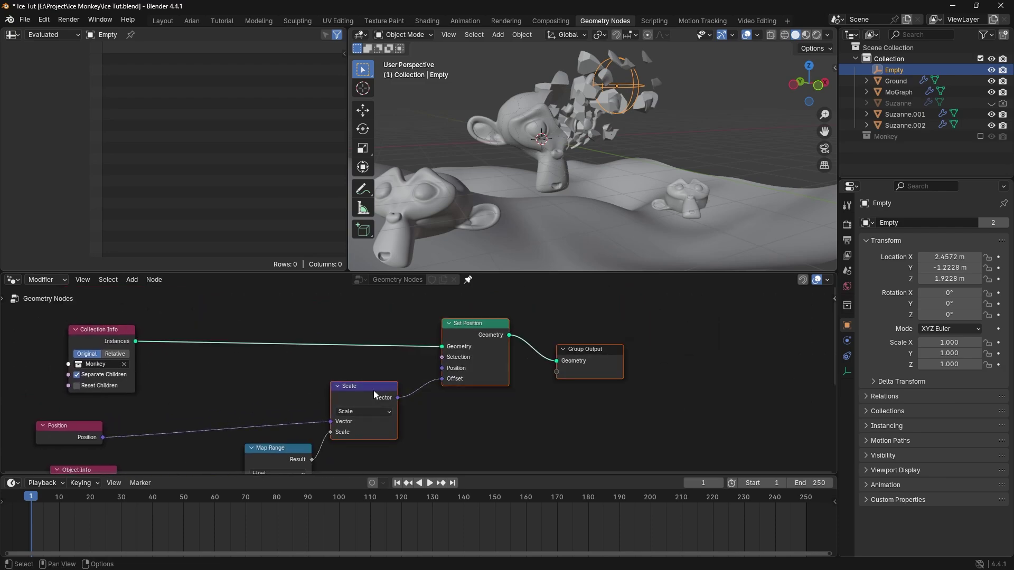
{"action": "left_click_drag", "start_coordinate": [373, 390], "coordinate": [490, 344]}
- Insert a Math node into the link between the Map Range and Scale nodes and set its operation to Multiply
{"action": "middle_click_drag", "start_coordinate": [413, 446], "coordinate": [485, 359], "text": "shift"}
{"action": "key", "text": "shift+a"}
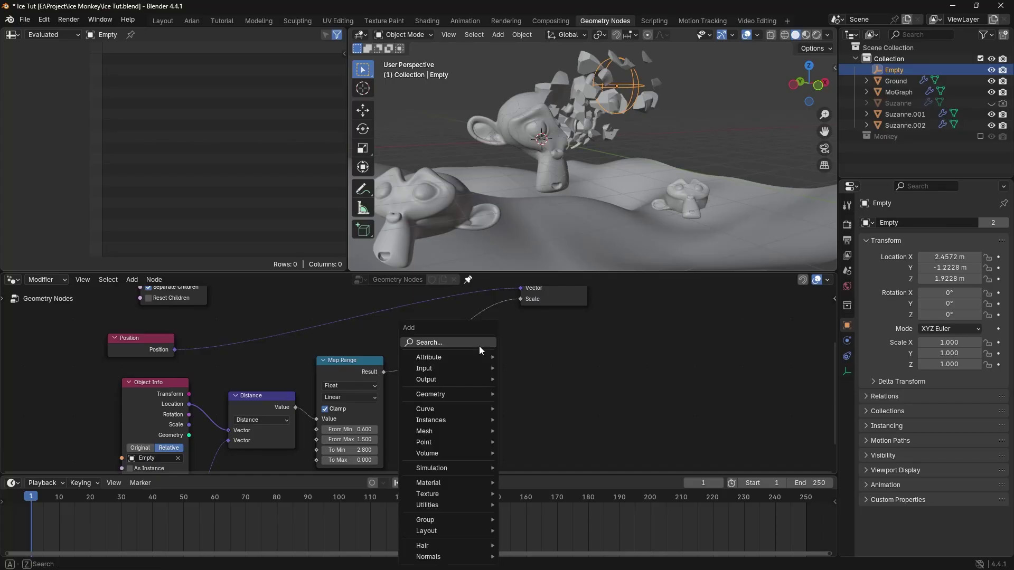
{"action": "left_click", "coordinate": [479, 346]}
{"action": "type", "text": "math"}
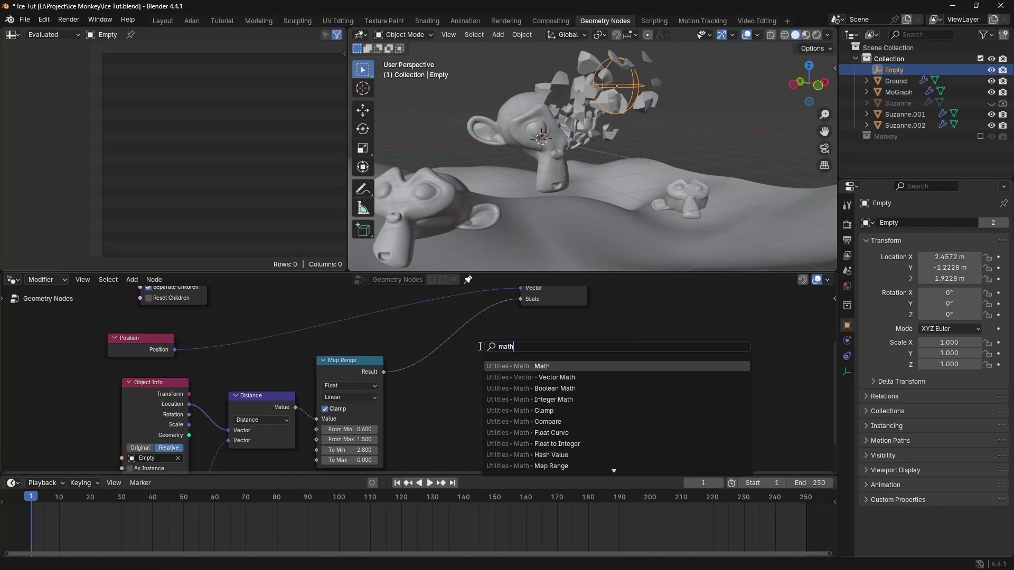
{"action": "key", "text": "Return"}
{"action": "left_click", "coordinate": [432, 318]}
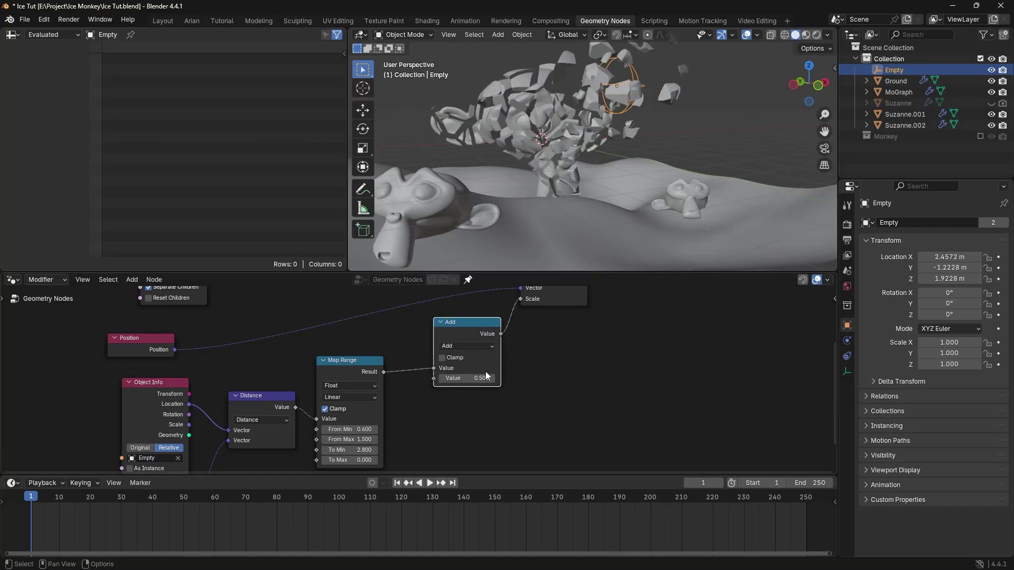
{"action": "scroll", "coordinate": [486, 372], "scroll_direction": "up", "scroll_amount": 3}
{"action": "left_click", "coordinate": [480, 339]}
{"action": "left_click", "coordinate": [476, 396]}
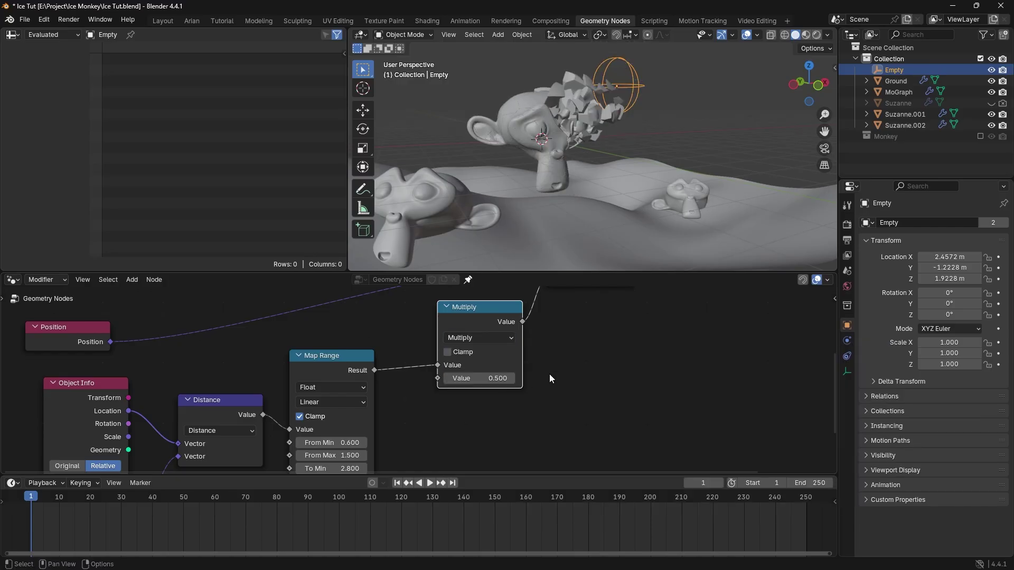
- Move the Multiply node closer to the Map Range node and shift both farther away from the Distance node
{"action": "scroll", "coordinate": [549, 374], "scroll_direction": "down", "scroll_amount": 4}
{"action": "mouse_move", "coordinate": [501, 353]}
{"action": "left_mouse_down"}
{"action": "mouse_move", "coordinate": [486, 353]}
{"action": "mouse_move", "coordinate": [525, 353]}
{"action": "mouse_move", "coordinate": [507, 353]}
{"action": "left_mouse_up"}
{"action": "key", "text": "Escape"}
{"action": "middle_click_drag", "start_coordinate": [516, 373], "coordinate": [486, 399]}
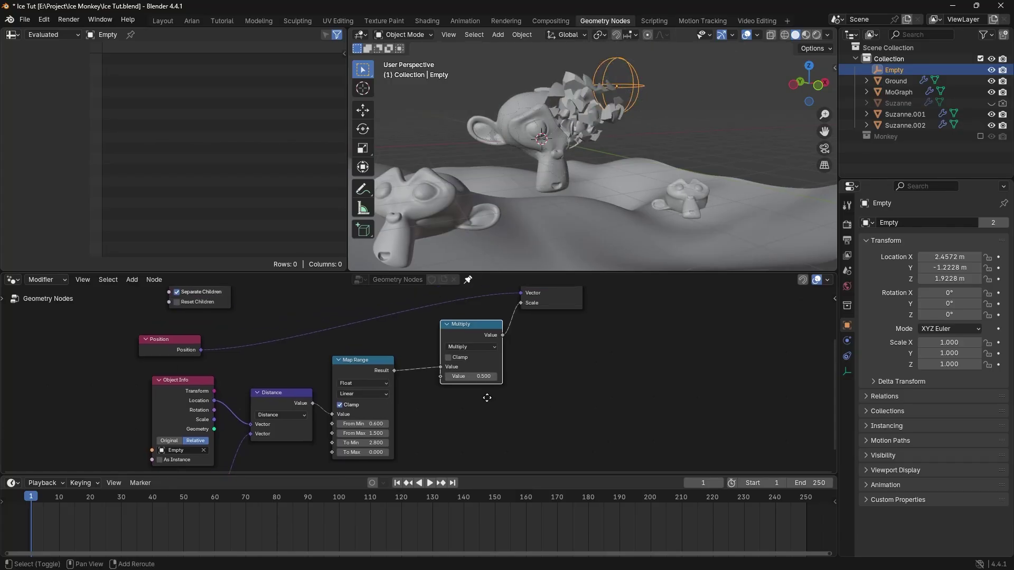
{"action": "left_click_drag", "start_coordinate": [467, 334], "coordinate": [456, 339]}
{"action": "middle_click_drag", "start_coordinate": [532, 405], "coordinate": [563, 399]}
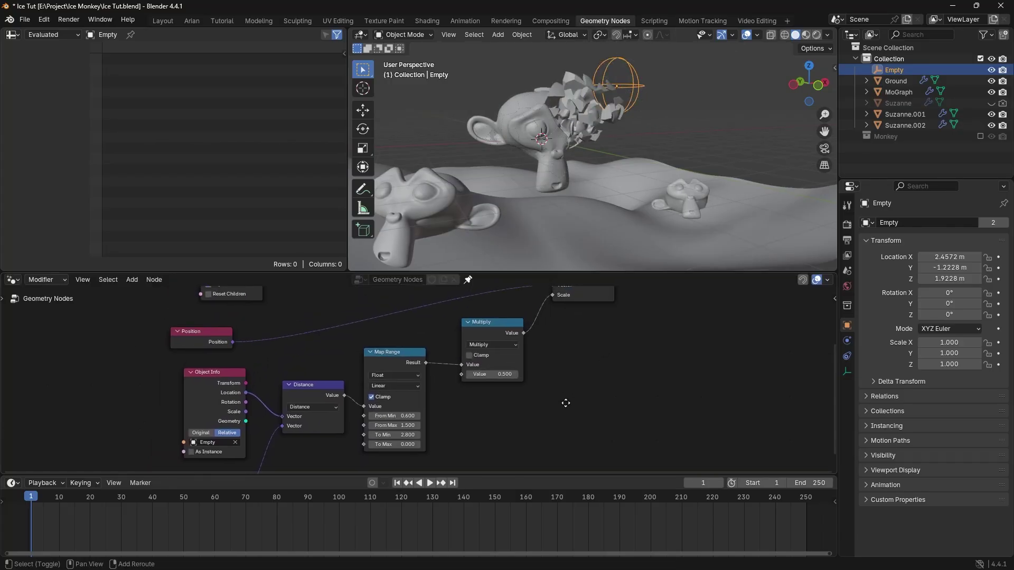
{"action": "left_click_drag", "start_coordinate": [511, 299], "coordinate": [516, 348]}
- Link the Distance value to the Map Range node's To Max and insert a duplicate of the Map Range node into that link
{"action": "middle_click_drag", "start_coordinate": [431, 361], "coordinate": [409, 331]}
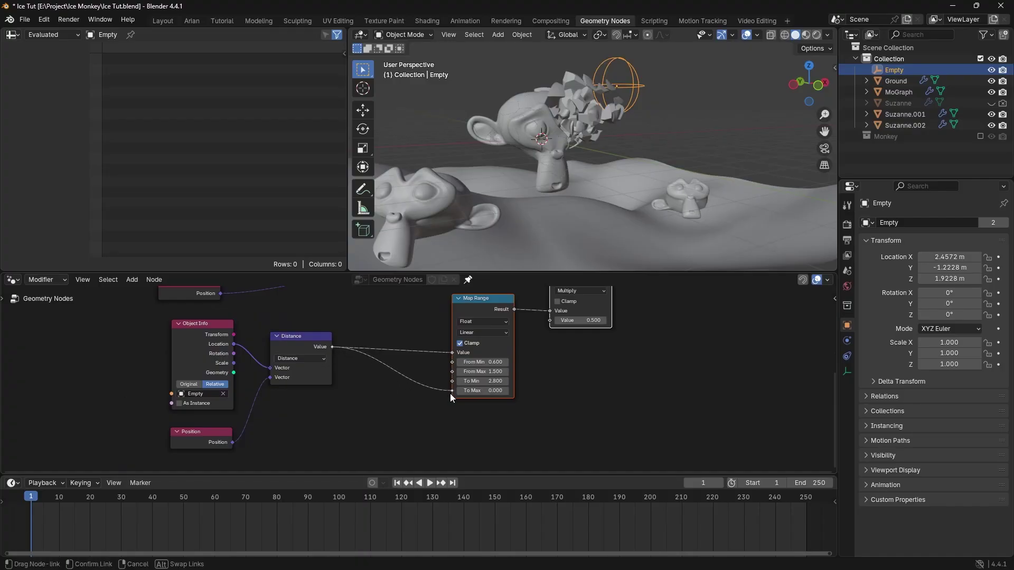
{"action": "left_click_drag", "start_coordinate": [451, 397], "coordinate": [451, 394]}
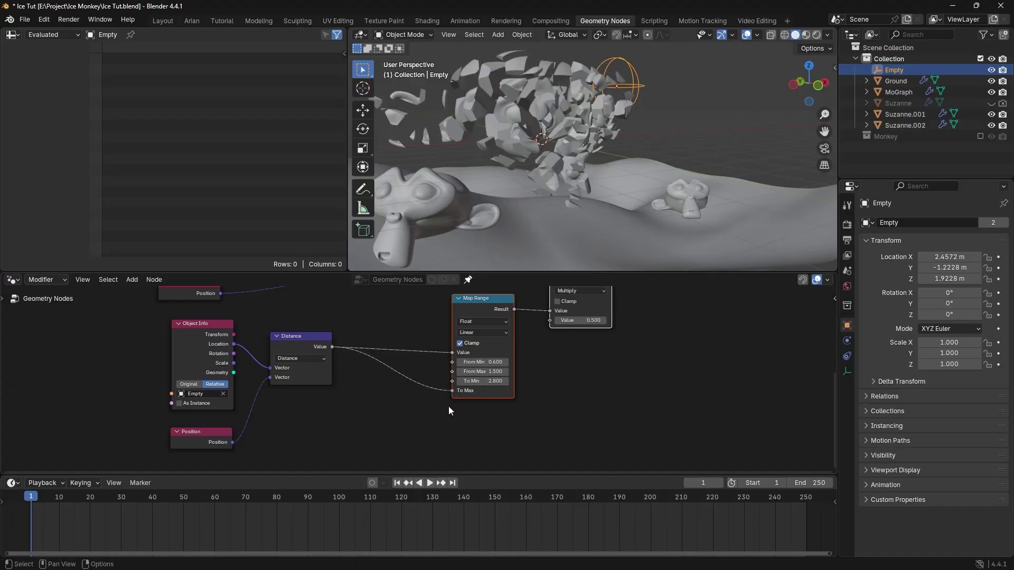
{"action": "middle_click_drag", "start_coordinate": [420, 401], "coordinate": [390, 419]}
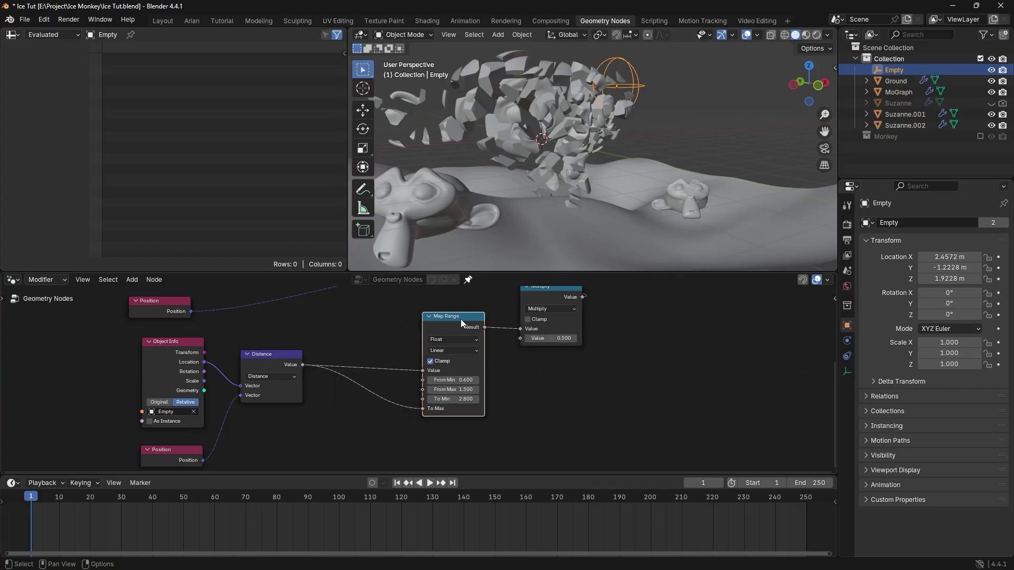
{"action": "key", "text": "shift+d"}
{"action": "left_click", "coordinate": [384, 387]}
{"action": "scroll", "coordinate": [471, 426], "scroll_direction": "up", "scroll_amount": 1}
{"action": "middle_click_drag", "start_coordinate": [471, 426], "coordinate": [541, 372], "text": "shift"}
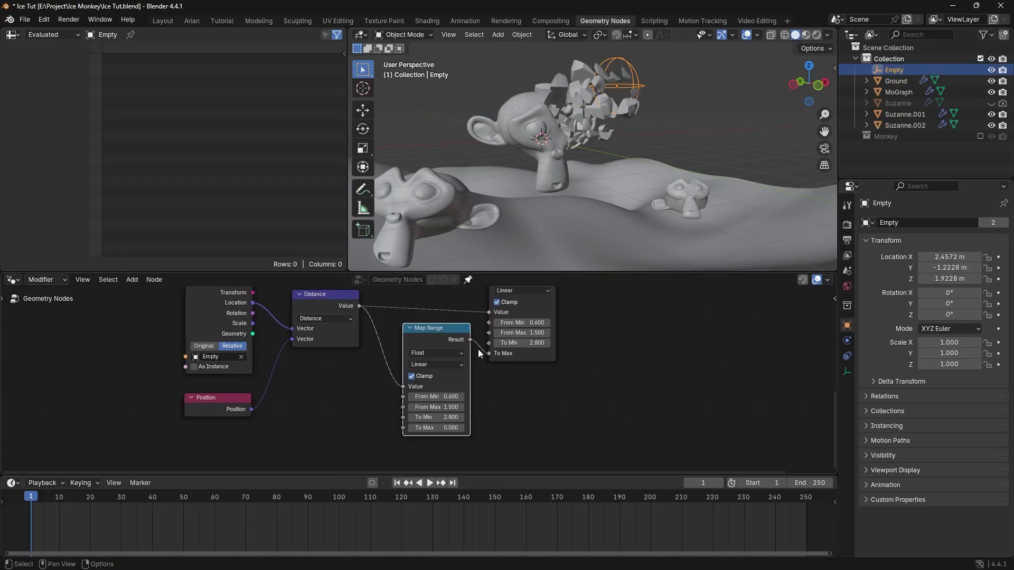
- Set the duplicated Map Range node's From Min to 0 and adjust its From Max
{"action": "scroll", "coordinate": [420, 343], "scroll_direction": "up", "scroll_amount": 1}
{"action": "middle_click_drag", "start_coordinate": [449, 347], "coordinate": [423, 348], "text": "shift"}
{"action": "scroll", "coordinate": [419, 349], "scroll_direction": "up", "scroll_amount": 1}
{"action": "scroll", "coordinate": [470, 406], "scroll_direction": "up", "scroll_amount": 1}
{"action": "middle_click_drag", "start_coordinate": [470, 405], "coordinate": [457, 384]}
{"action": "left_click", "coordinate": [405, 387]}
{"action": "type", "text": "0"}
{"action": "key", "text": "Return"}
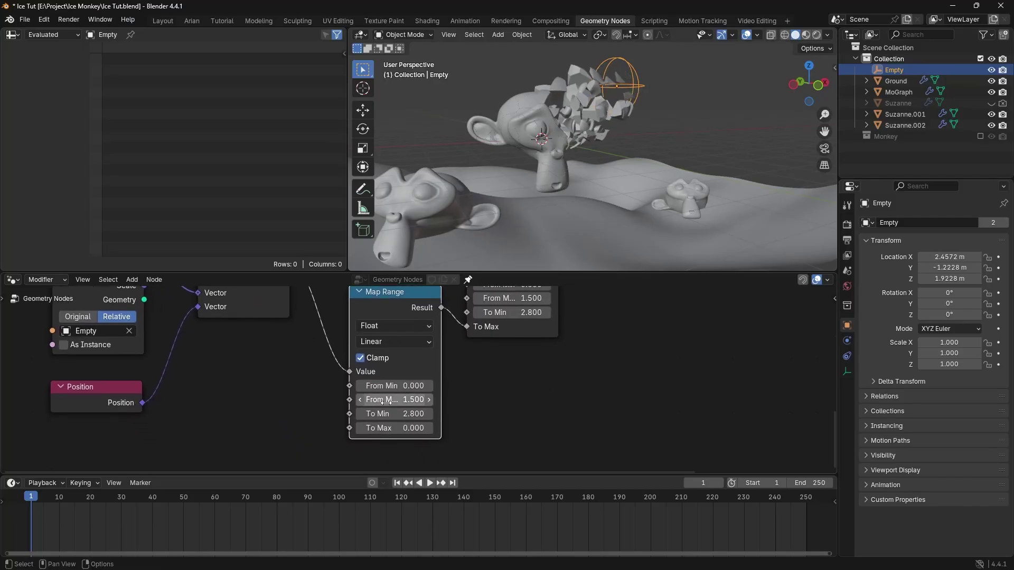
{"action": "left_click_drag", "start_coordinate": [386, 400], "coordinate": [441, 419]}
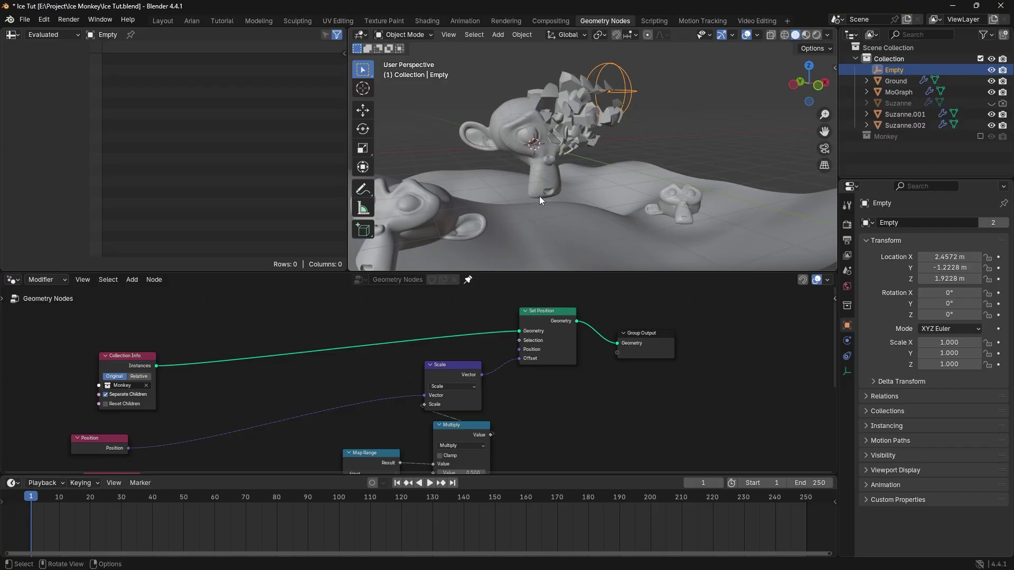
- Check the scene from above, switch to the Layout workspace and inspect the rendered ice monkeys and snowy ground
{"action": "key", "text": "KP_7"}
{"action": "scroll", "coordinate": [612, 153], "scroll_direction": "down", "scroll_amount": 3}
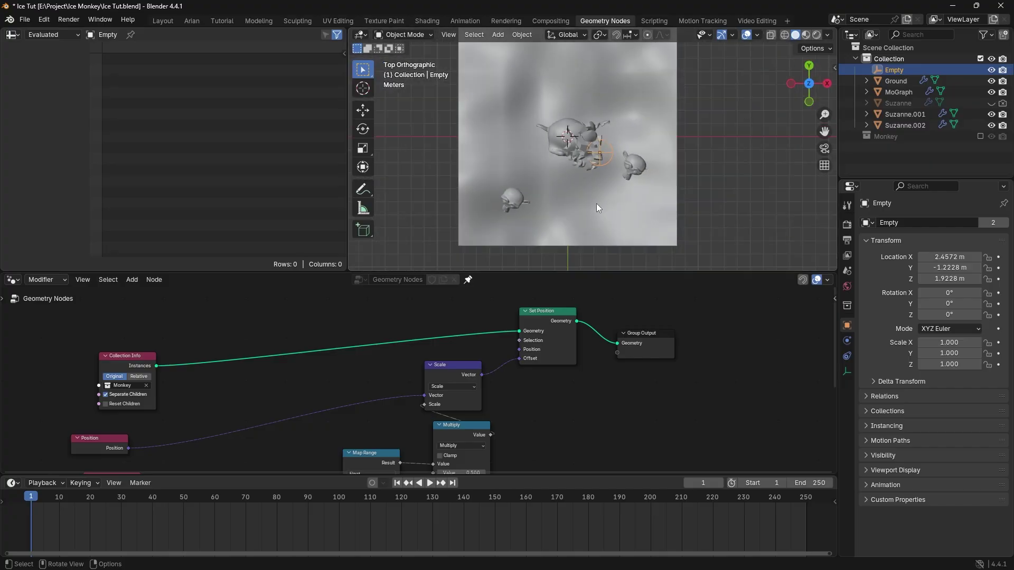
{"action": "left_click", "coordinate": [162, 21]}
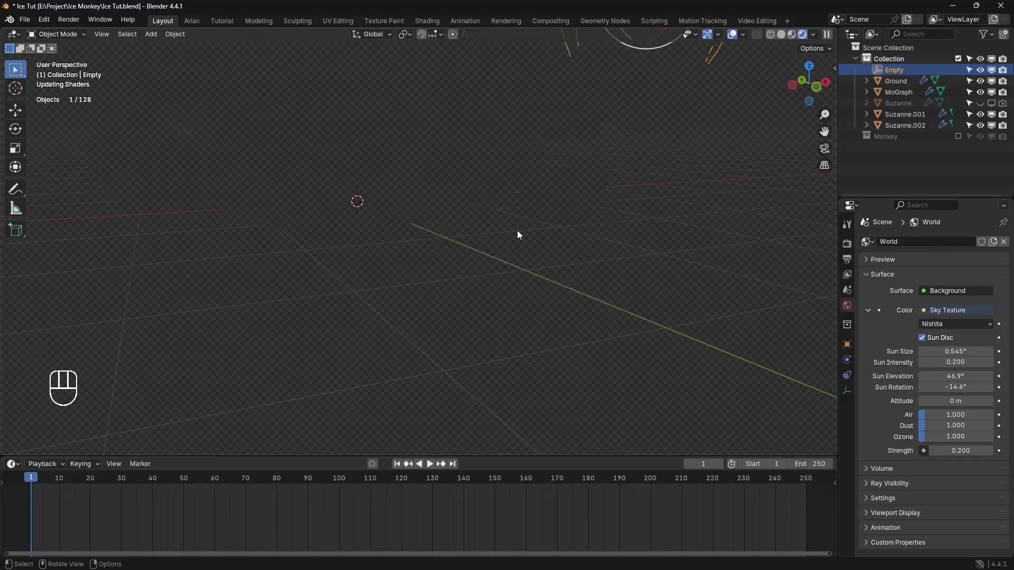
{"action": "scroll", "coordinate": [414, 240], "scroll_direction": "down", "scroll_amount": 5}
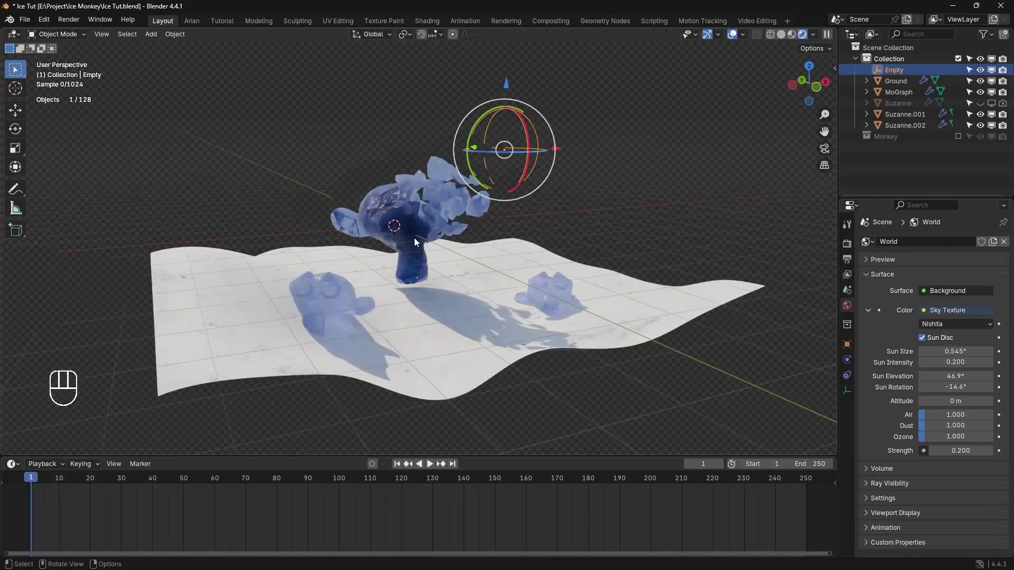
{"action": "scroll", "coordinate": [414, 238], "scroll_direction": "up", "scroll_amount": 3}
{"action": "middle_click_drag", "start_coordinate": [416, 219], "coordinate": [432, 205]}
{"action": "scroll", "coordinate": [409, 231], "scroll_direction": "down", "scroll_amount": 5}
{"action": "scroll", "coordinate": [429, 225], "scroll_direction": "up", "scroll_amount": 1}
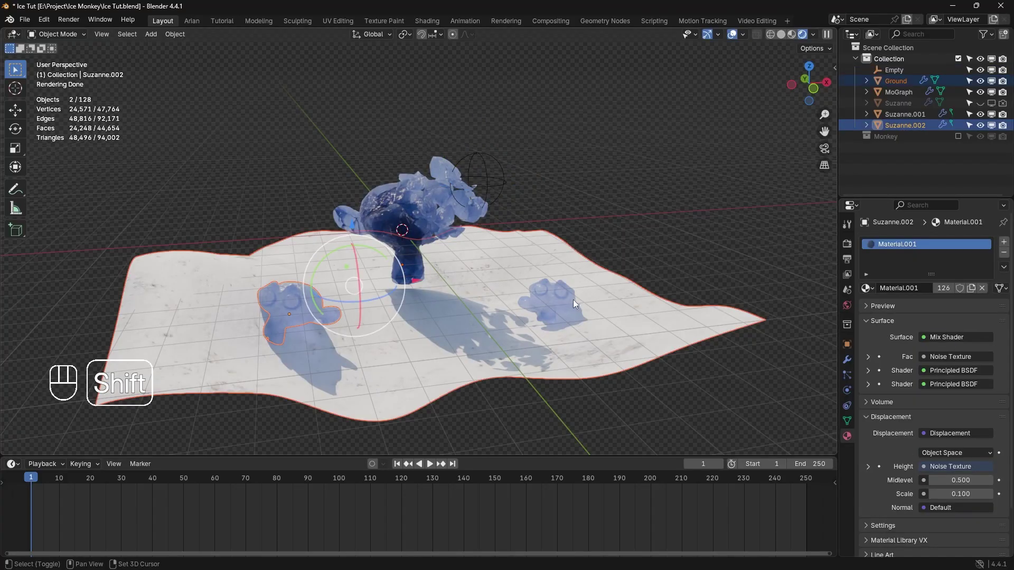
- Scale up the ground and both small monkey heads together and raise them toward the fractured monkey
{"action": "left_click", "coordinate": [572, 300], "text": "shift"}
{"action": "key", "text": "s"}
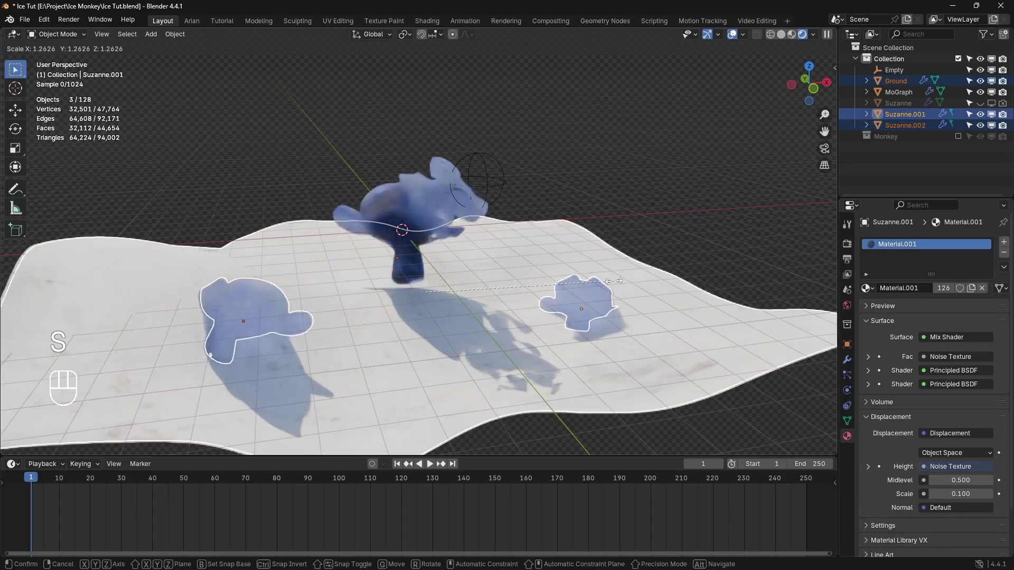
{"action": "left_click", "coordinate": [568, 282]}
{"action": "left_click_drag", "start_coordinate": [426, 232], "coordinate": [435, 212]}
{"action": "left_click_drag", "start_coordinate": [411, 256], "coordinate": [405, 249]}
- Reposition the nearer small monkey head, Suzanne.002, and rotate it so it sits tilted on the ground
{"action": "left_click", "coordinate": [230, 286]}
{"action": "left_click_drag", "start_coordinate": [230, 233], "coordinate": [231, 245]}
{"action": "left_click_drag", "start_coordinate": [237, 285], "coordinate": [236, 295]}
{"action": "left_click_drag", "start_coordinate": [295, 308], "coordinate": [341, 304]}
{"action": "left_click_drag", "start_coordinate": [273, 247], "coordinate": [273, 256]}
{"action": "left_click_drag", "start_coordinate": [302, 300], "coordinate": [326, 297]}
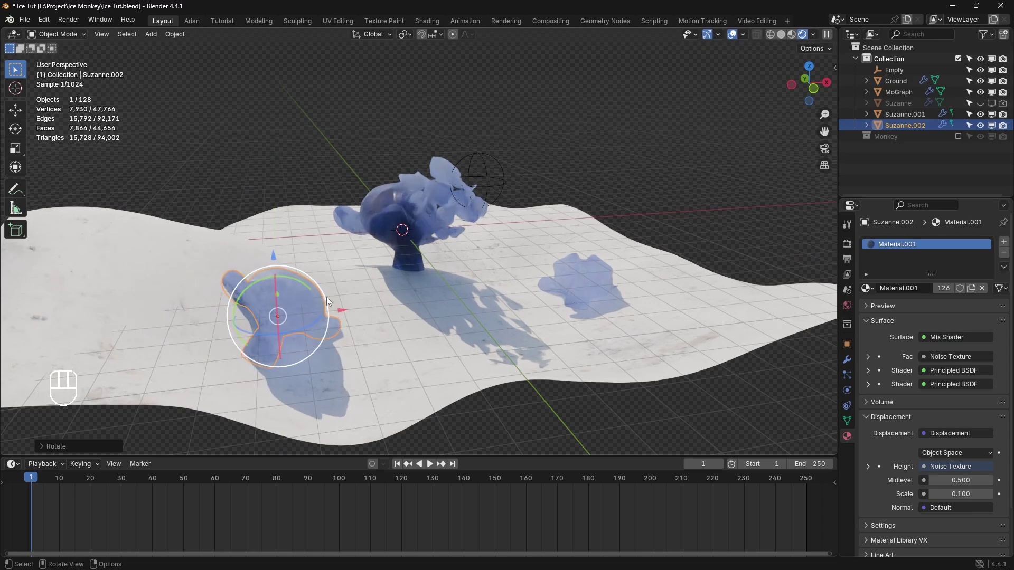
{"action": "left_click_drag", "start_coordinate": [274, 254], "coordinate": [297, 261]}
- Rotate the fractured MoGraph monkey and lower it toward the ground
{"action": "left_click", "coordinate": [432, 208]}
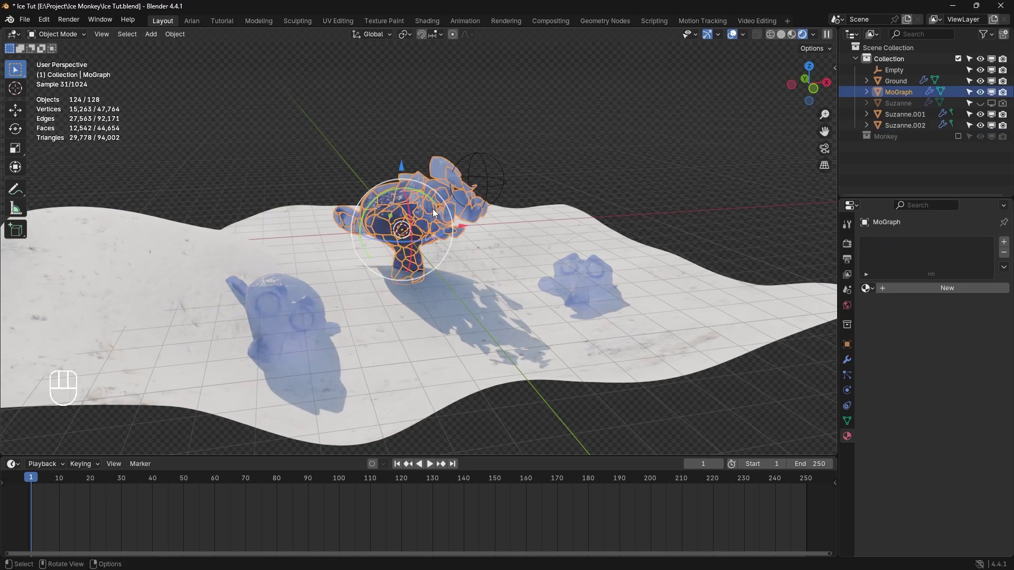
{"action": "left_click_drag", "start_coordinate": [430, 209], "coordinate": [408, 186]}
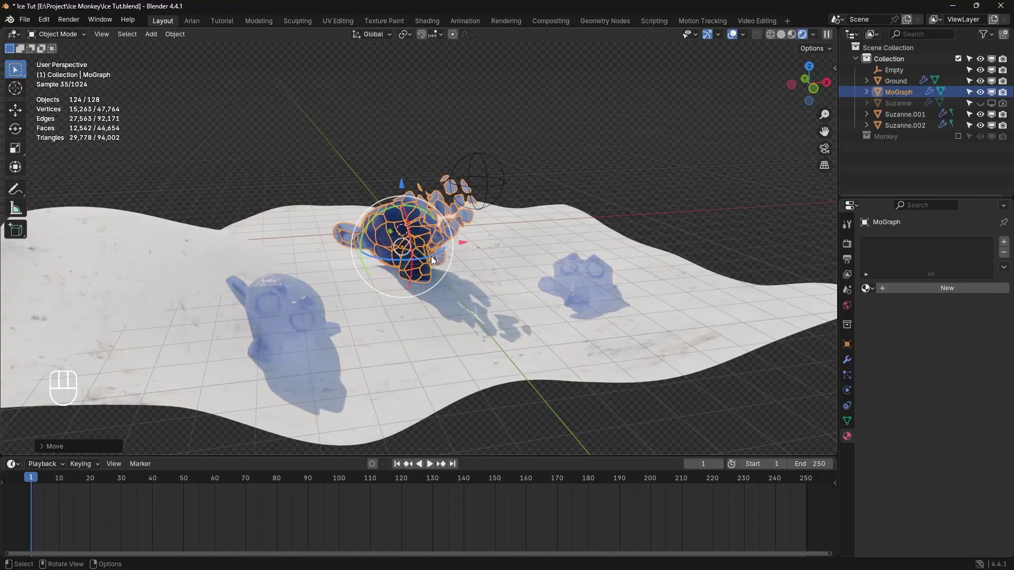
- Rotate the fractured MoGraph monkey further, lower it slightly and scale it up so it rests on the snowy ground
{"action": "left_click_drag", "start_coordinate": [430, 257], "coordinate": [441, 245]}
{"action": "left_click_drag", "start_coordinate": [402, 184], "coordinate": [402, 192]}
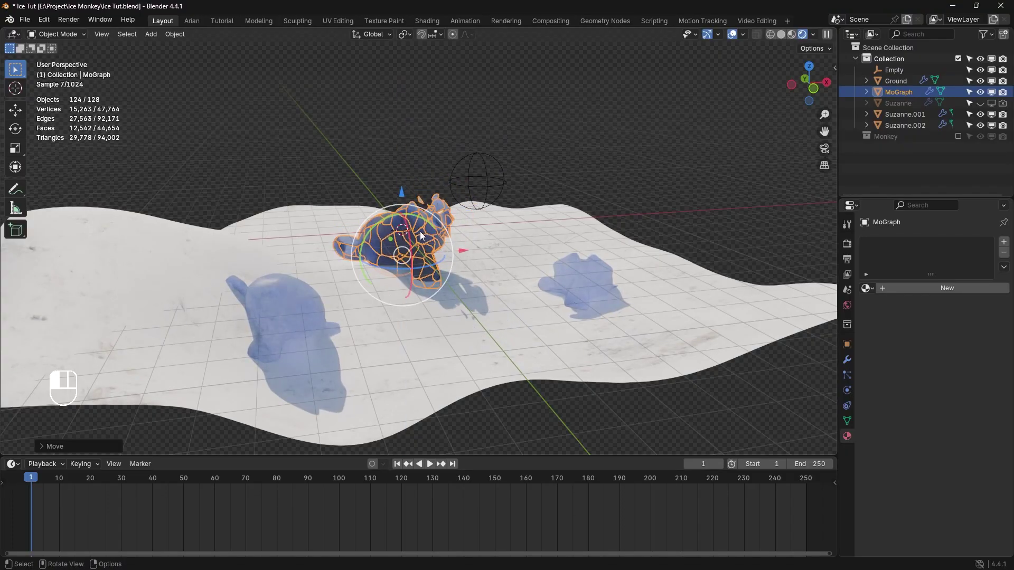
{"action": "key", "text": "s"}
{"action": "left_click", "coordinate": [429, 243]}
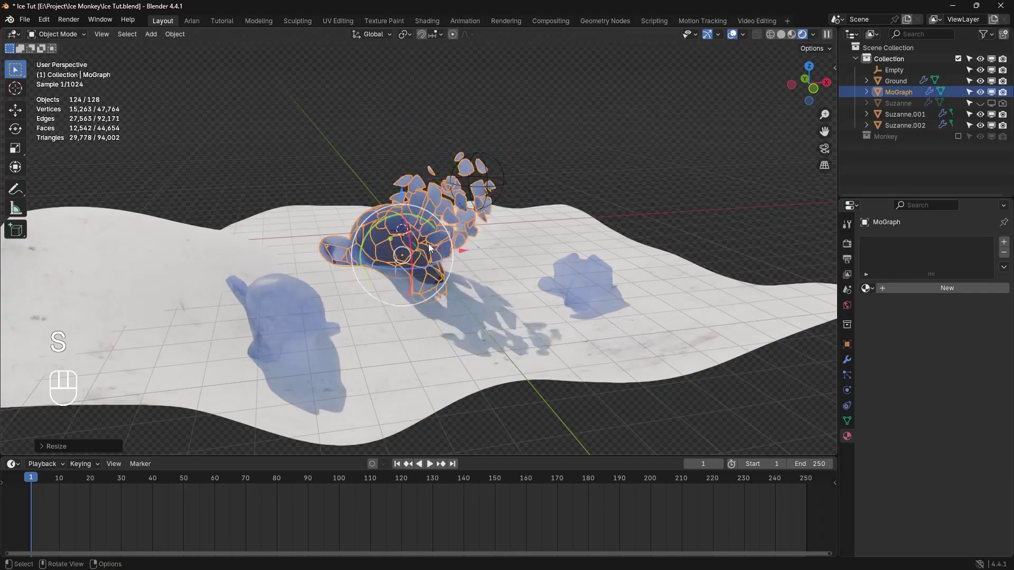
{"action": "left_click_drag", "start_coordinate": [424, 262], "coordinate": [410, 240]}
{"action": "left_click_drag", "start_coordinate": [410, 227], "coordinate": [420, 232]}
- Move the ground along the Y axis and enlarge it horizontally along X and Y
{"action": "left_click_drag", "start_coordinate": [395, 210], "coordinate": [372, 181]}
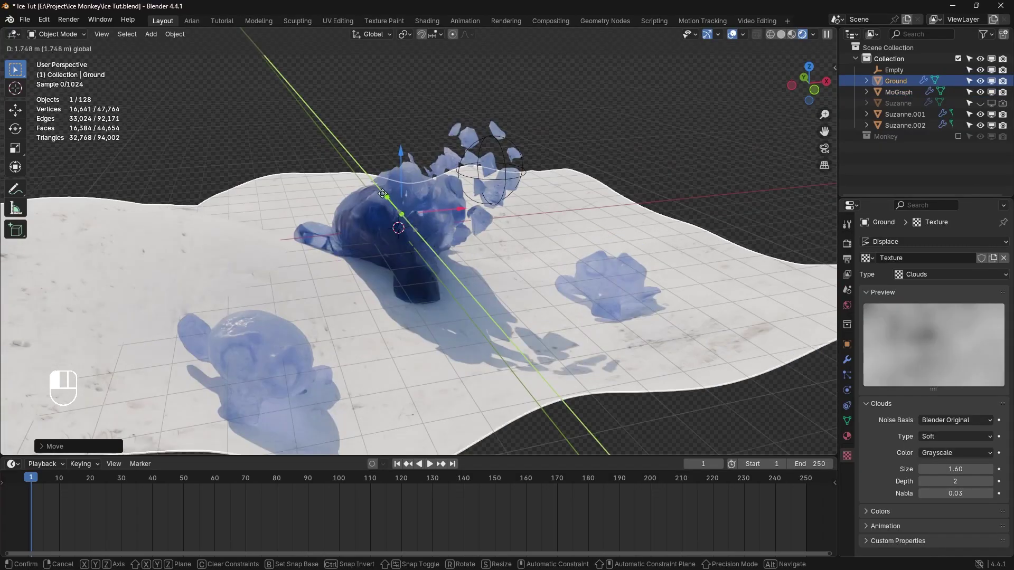
{"action": "scroll", "coordinate": [427, 307], "scroll_direction": "down", "scroll_amount": 3}
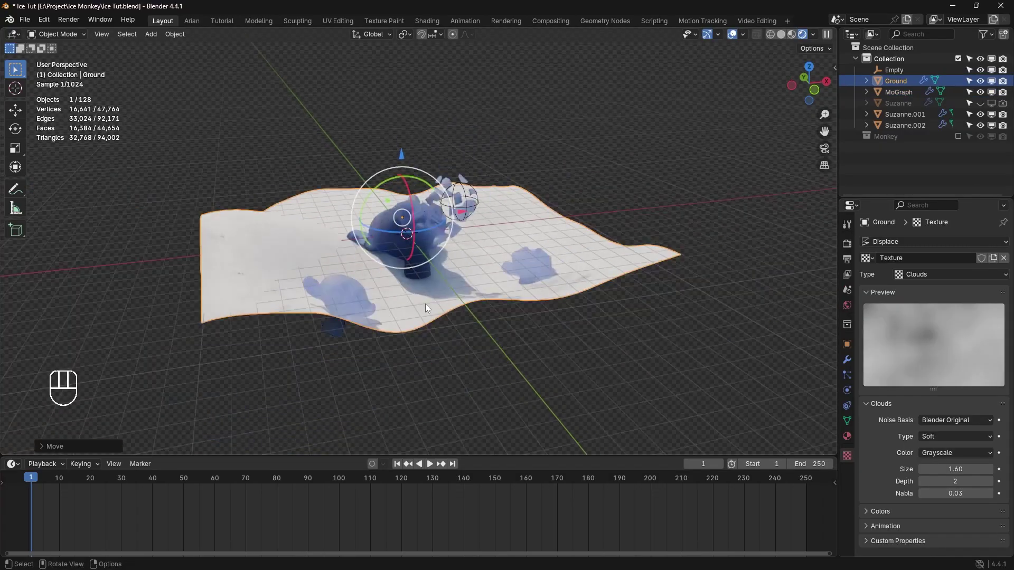
{"action": "key", "text": "s"}
{"action": "key", "text": "x"}
{"action": "key", "text": "y"}
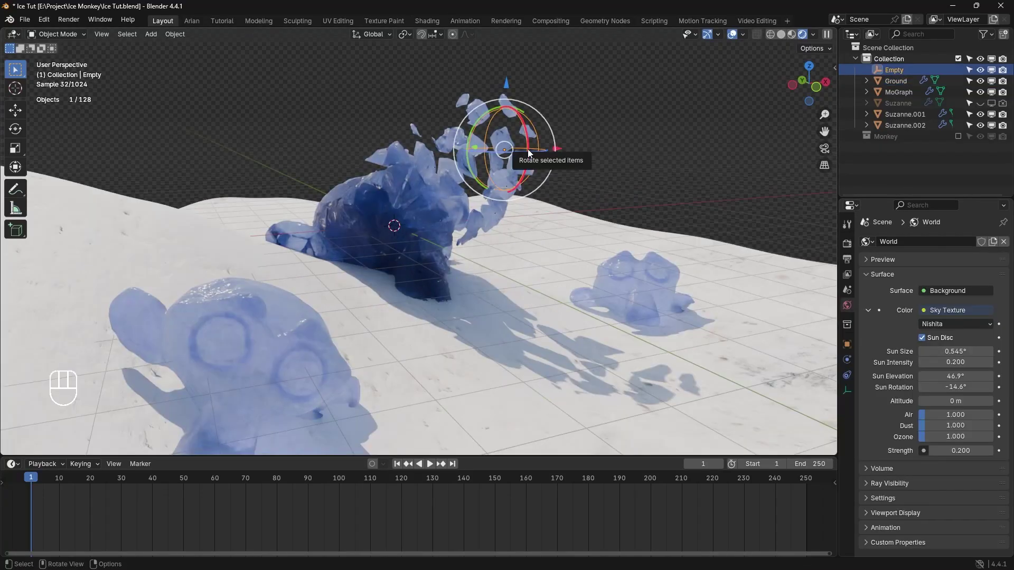
- In the Geometry Nodes workspace, move the empty away from the fractured monkey to about X 6.34 m, Y -4.22 m
{"action": "key", "text": "g"}
{"action": "left_click", "coordinate": [501, 139]}
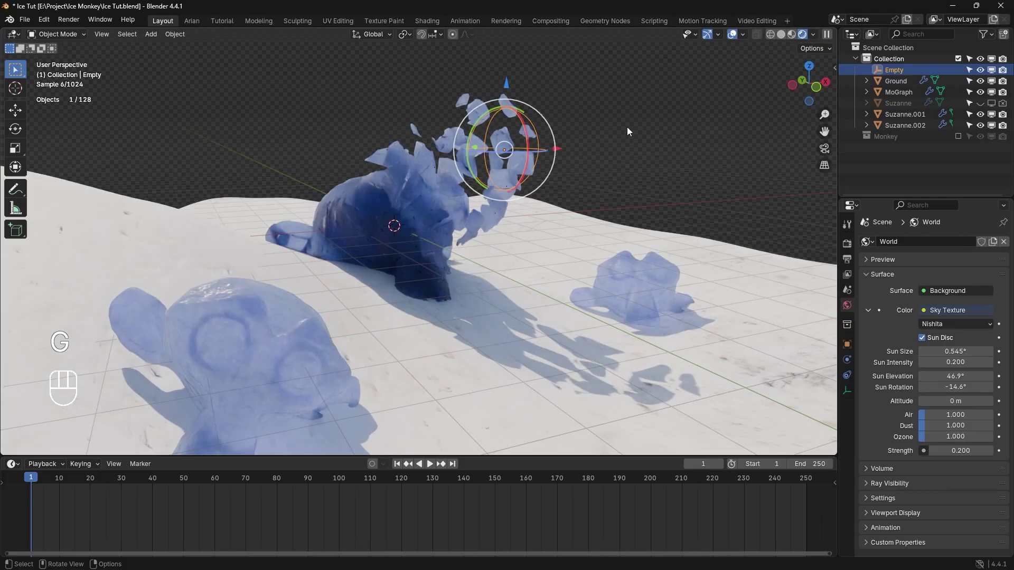
{"action": "left_click", "coordinate": [604, 21]}
{"action": "key", "text": "g"}
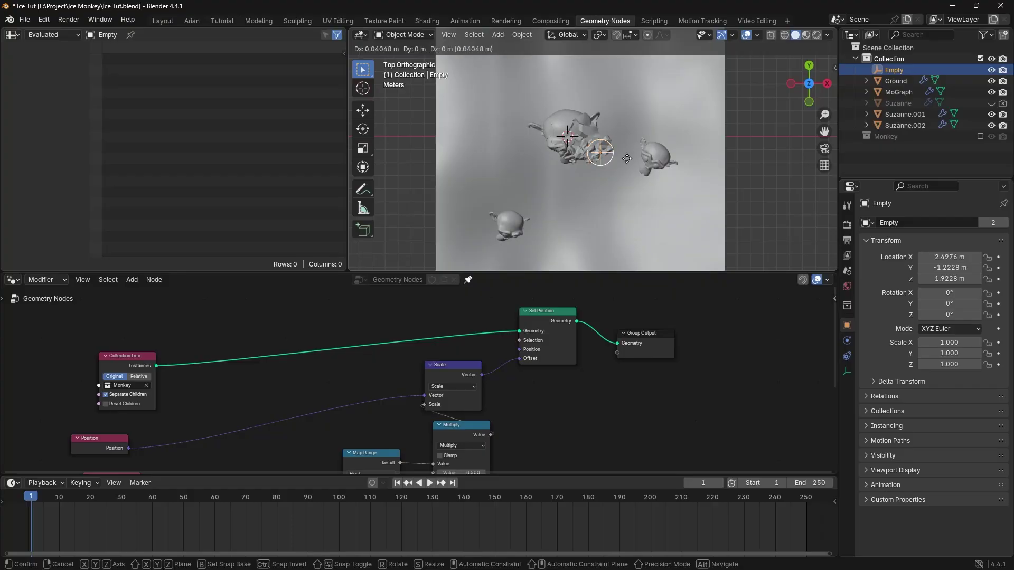
{"action": "left_click", "coordinate": [676, 197]}
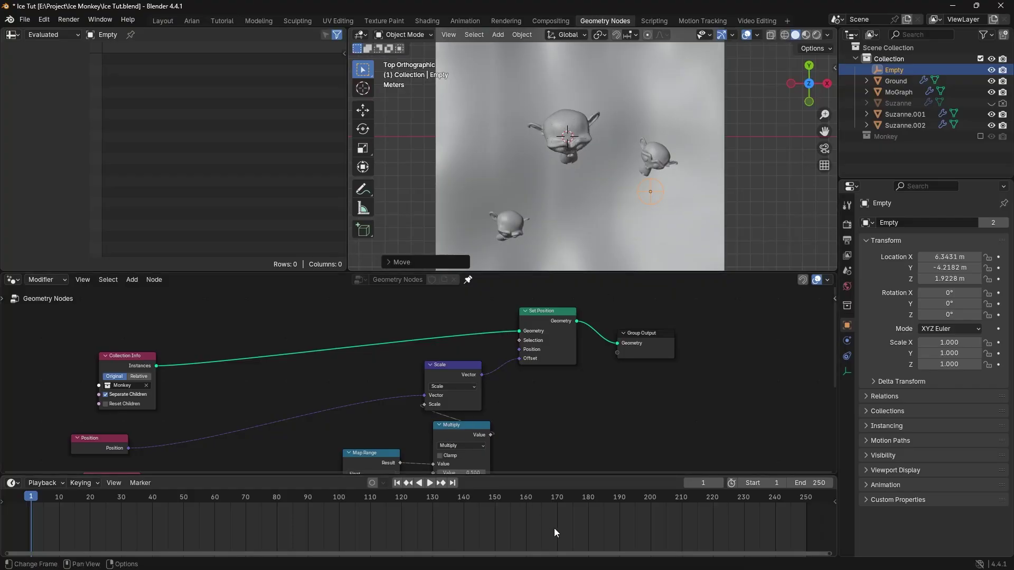
- Insert a Location & Rotation keyframe for the empty at frame 1
{"action": "scroll", "coordinate": [553, 528], "scroll_direction": "down", "scroll_amount": 3}
{"action": "key", "text": "k"}
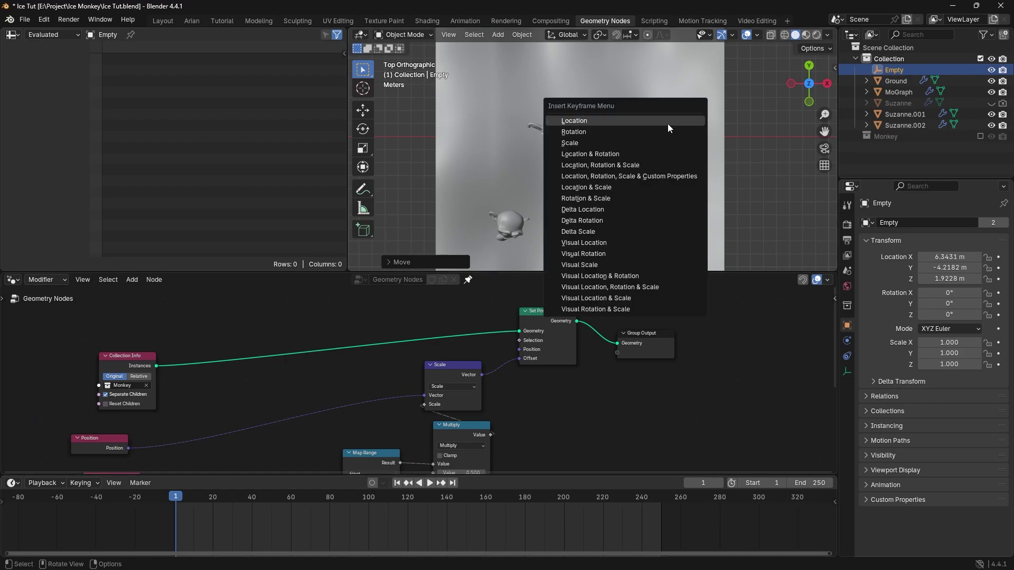
{"action": "left_click", "coordinate": [603, 157]}
- At frame 140, move the empty onto the fractured monkey at about X 1.0 m, Y -0.78 m and keyframe it
{"action": "key", "text": "space"}
{"action": "left_click_drag", "start_coordinate": [198, 496], "coordinate": [448, 504]}
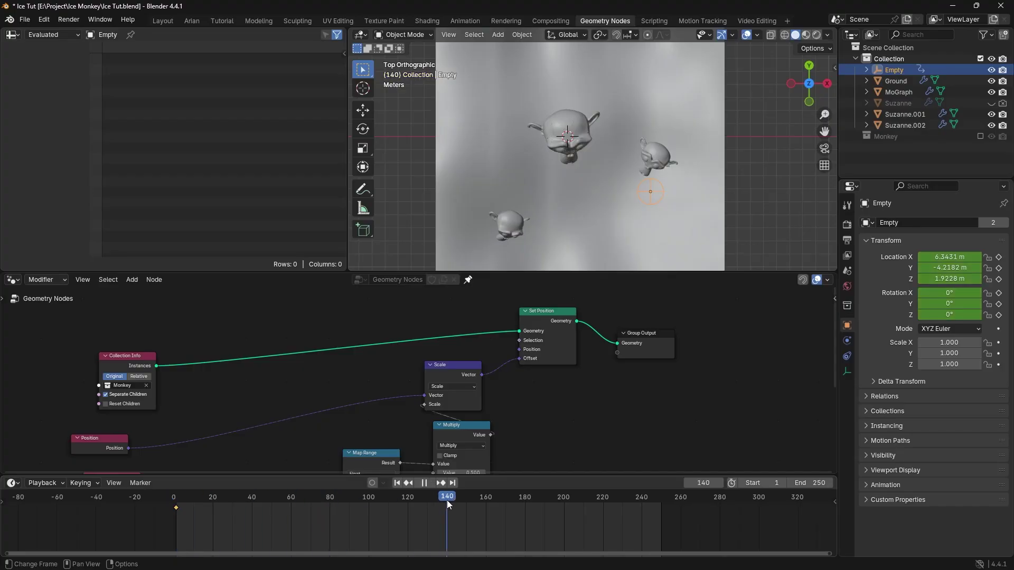
{"action": "key", "text": "k"}
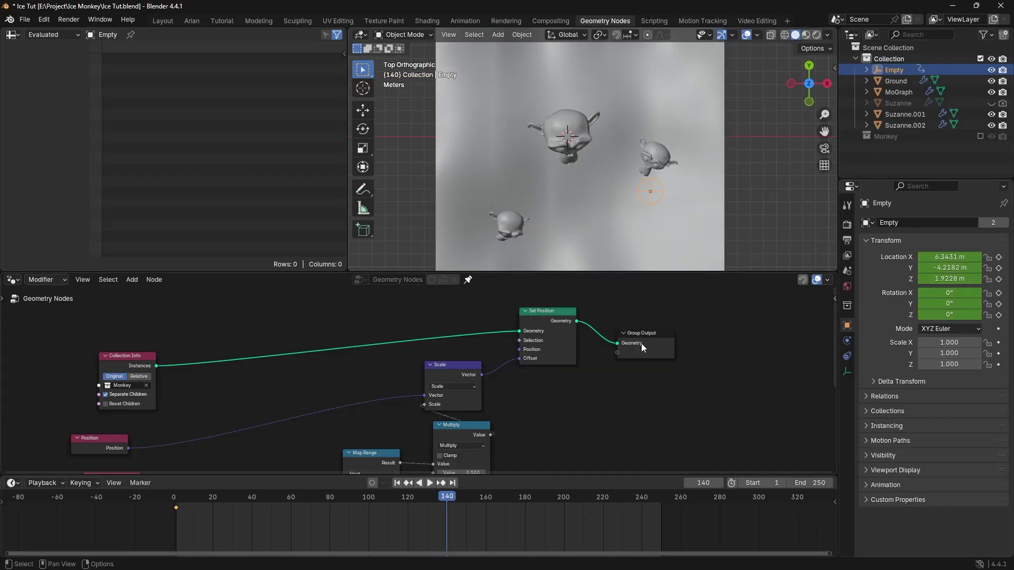
{"action": "key", "text": "g"}
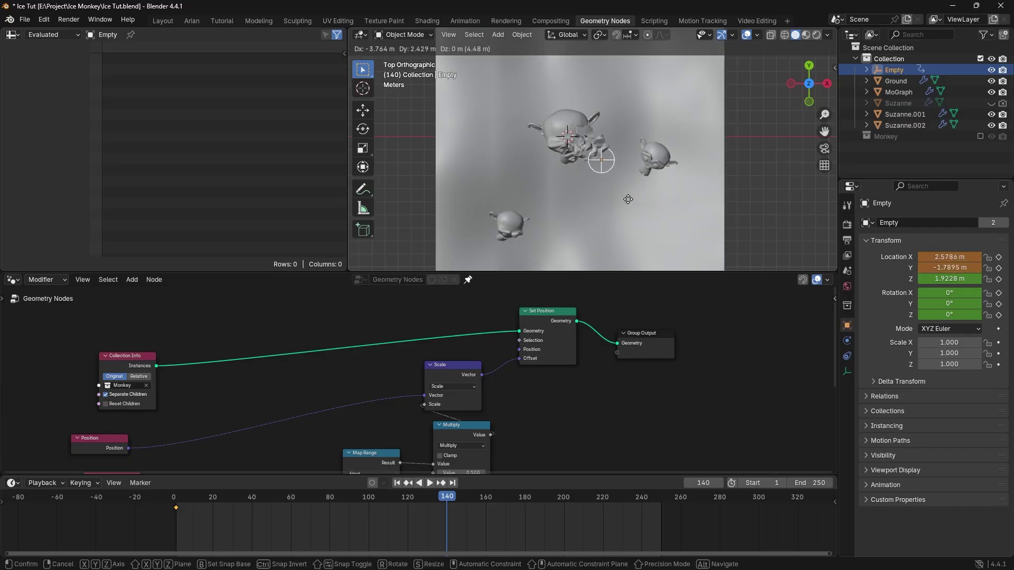
{"action": "left_click", "coordinate": [608, 187]}
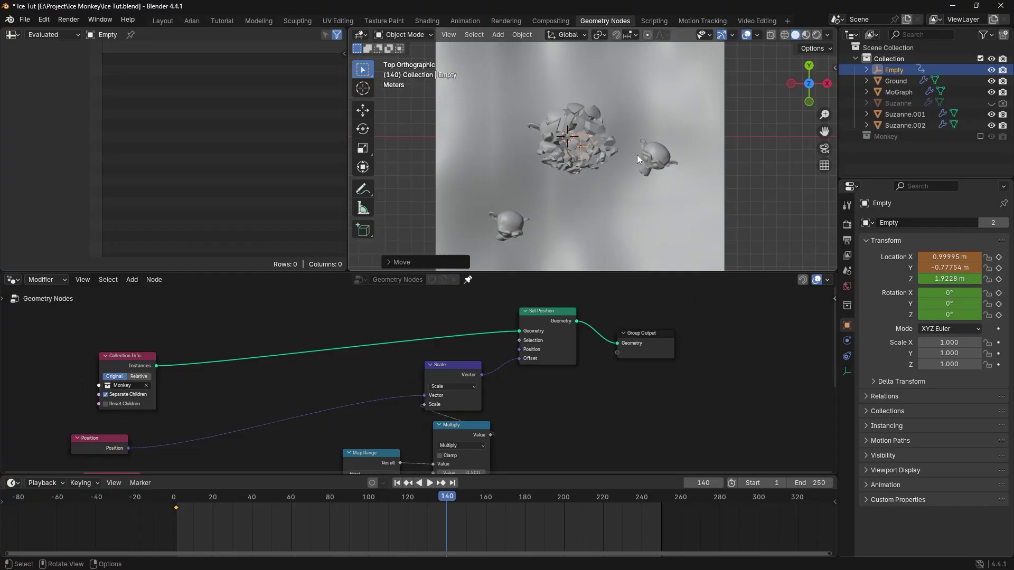
{"action": "key", "text": "i"}
{"action": "left_click", "coordinate": [663, 137]}
- Play the animation in a perspective view to examine how the monkey breaks apart as the empty approaches
{"action": "left_click_drag", "start_coordinate": [445, 496], "coordinate": [203, 497]}
{"action": "middle_click_drag", "start_coordinate": [549, 203], "coordinate": [594, 131]}
{"action": "scroll", "coordinate": [595, 131], "scroll_direction": "up", "scroll_amount": 5}
{"action": "key", "text": "space"}
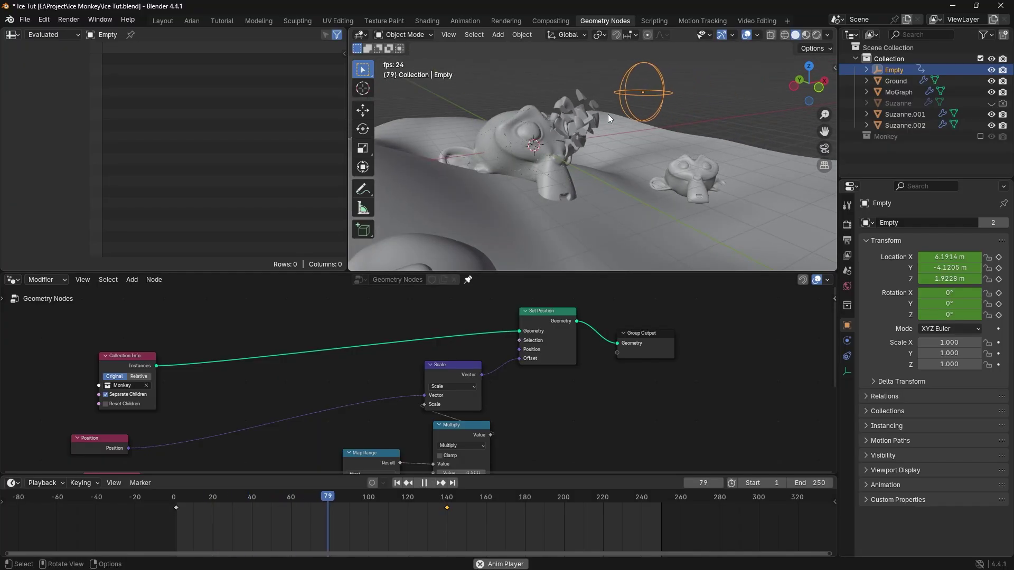
{"action": "key", "text": "space"}
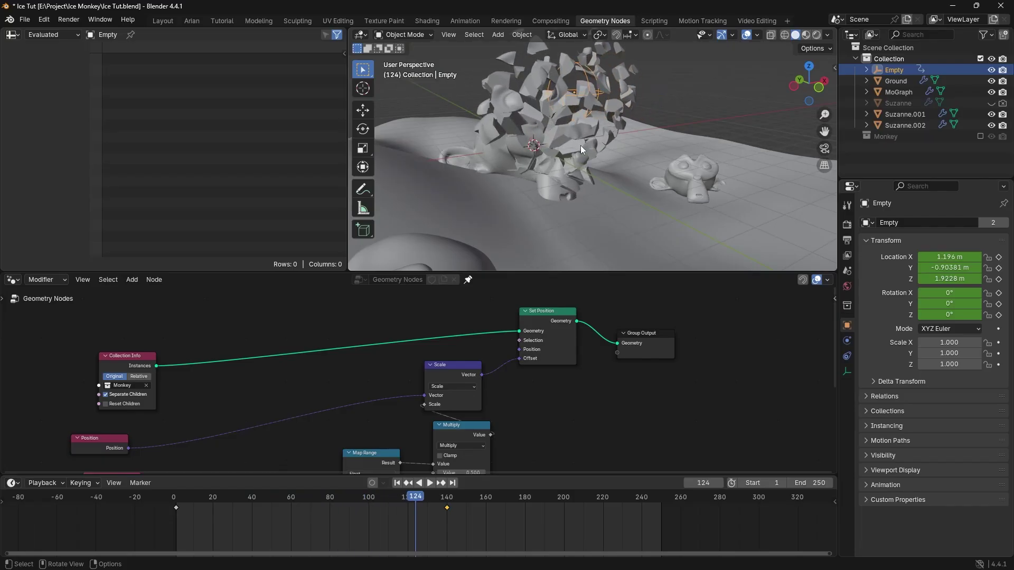
{"action": "middle_click_drag", "start_coordinate": [581, 135], "coordinate": [563, 146]}
- At frame 80, set the From Min of the Map Range node feeding Multiply to 1.000 and its To Min to 8.000
{"action": "middle_click_drag", "start_coordinate": [528, 414], "coordinate": [559, 335]}
{"action": "scroll", "coordinate": [525, 381], "scroll_direction": "up", "scroll_amount": 3}
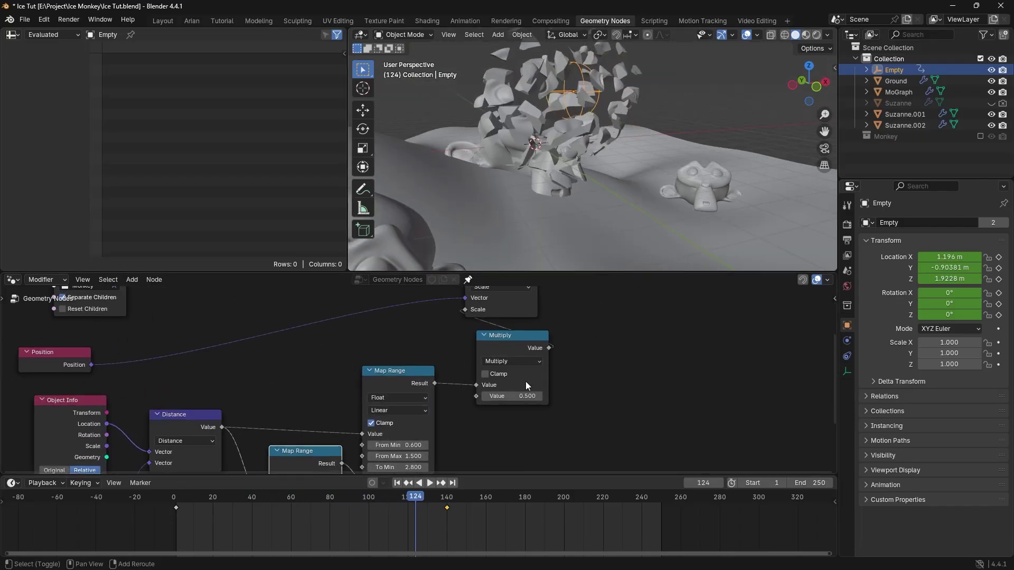
{"action": "middle_click_drag", "start_coordinate": [524, 381], "coordinate": [541, 347]}
{"action": "left_click_drag", "start_coordinate": [429, 496], "coordinate": [324, 496]}
{"action": "scroll", "coordinate": [524, 381], "scroll_direction": "up", "scroll_amount": 1}
{"action": "mouse_move", "coordinate": [499, 401]}
{"action": "middle_mouse_down", "text": "shift"}
{"action": "mouse_move", "coordinate": [498, 375]}
{"action": "mouse_move", "coordinate": [519, 380]}
{"action": "mouse_move", "coordinate": [495, 406]}
{"action": "middle_mouse_up", "text": "shift"}
{"action": "scroll", "coordinate": [533, 380], "scroll_direction": "down", "scroll_amount": 2}
{"action": "scroll", "coordinate": [595, 100], "scroll_direction": "down", "scroll_amount": 3, "text": "alt"}
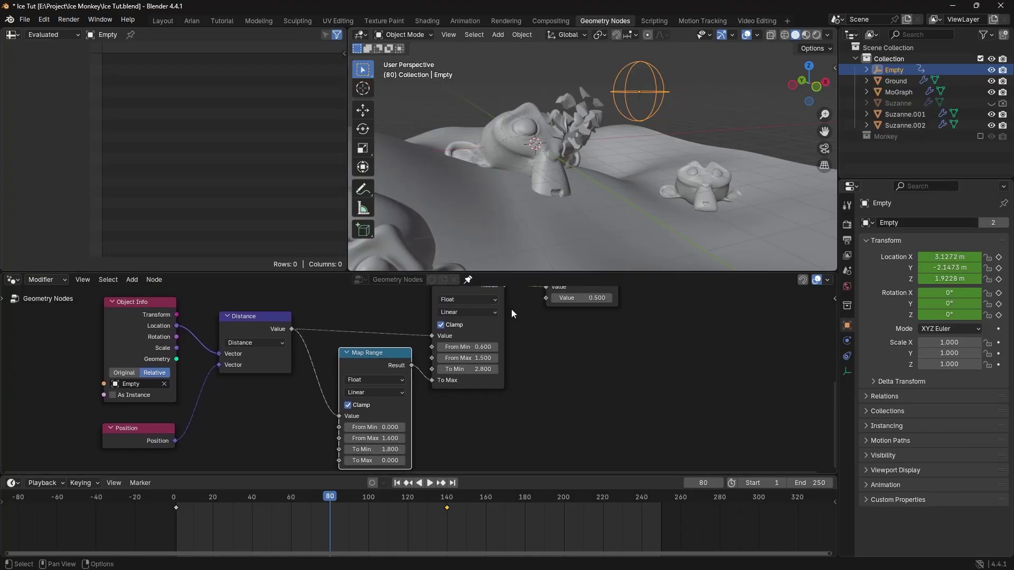
{"action": "left_click_drag", "start_coordinate": [478, 369], "coordinate": [505, 368]}
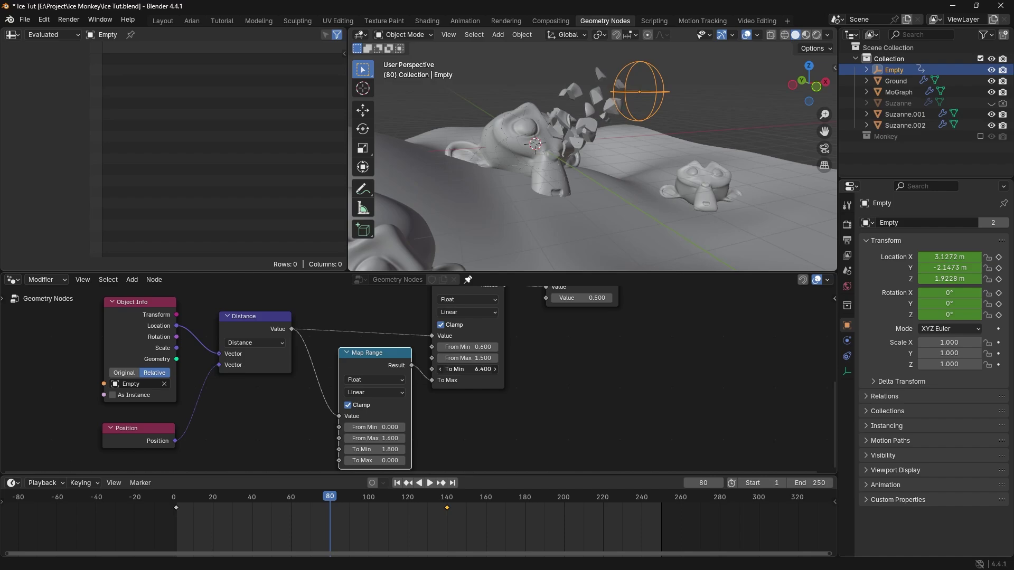
{"action": "mouse_move", "coordinate": [483, 368]}
{"action": "left_mouse_down"}
{"action": "mouse_move", "coordinate": [510, 368]}
{"action": "mouse_move", "coordinate": [496, 356]}
{"action": "left_mouse_up"}
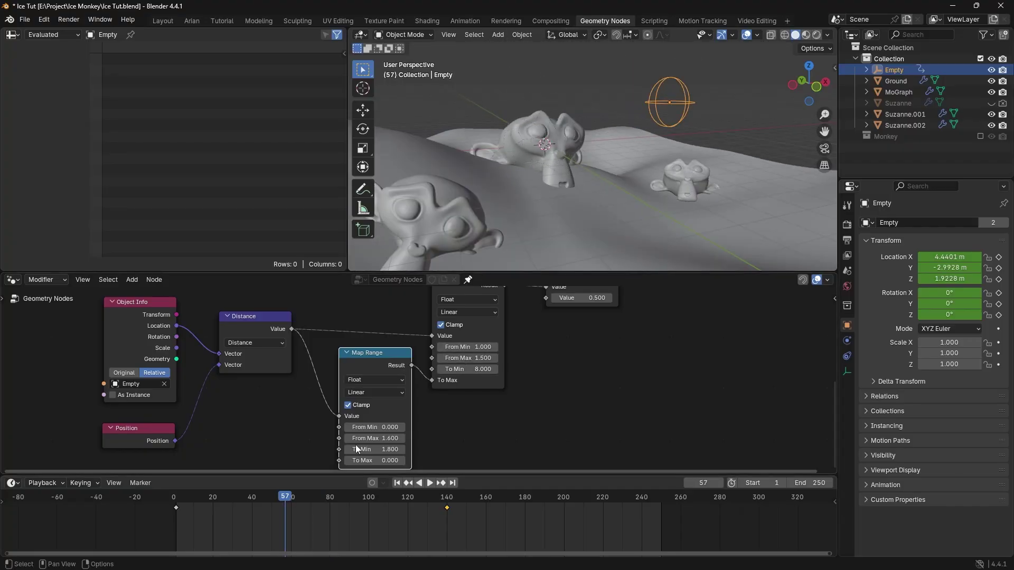
- Replay the animation several times from around frame 55 to examine the spread of the exploding pieces
{"action": "key", "text": "space"}
{"action": "key", "text": "space"}
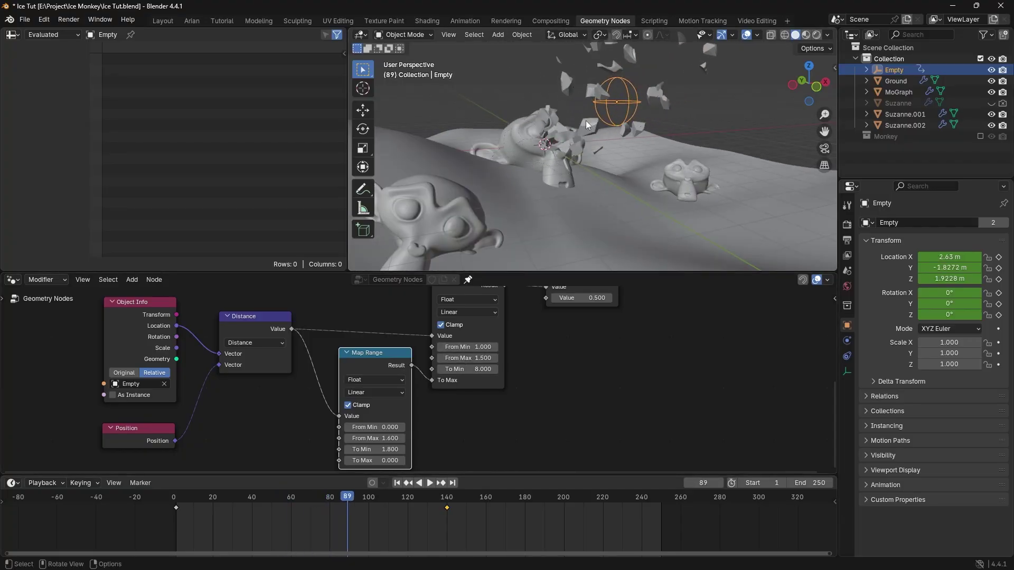
{"action": "key", "text": "space"}
{"action": "key", "text": "space"}
{"action": "left_click_drag", "start_coordinate": [307, 498], "coordinate": [278, 497]}
{"action": "key", "text": "space"}
{"action": "middle_click_drag", "start_coordinate": [661, 134], "coordinate": [650, 133]}
{"action": "middle_click_drag", "start_coordinate": [651, 133], "coordinate": [620, 177], "text": "shift"}
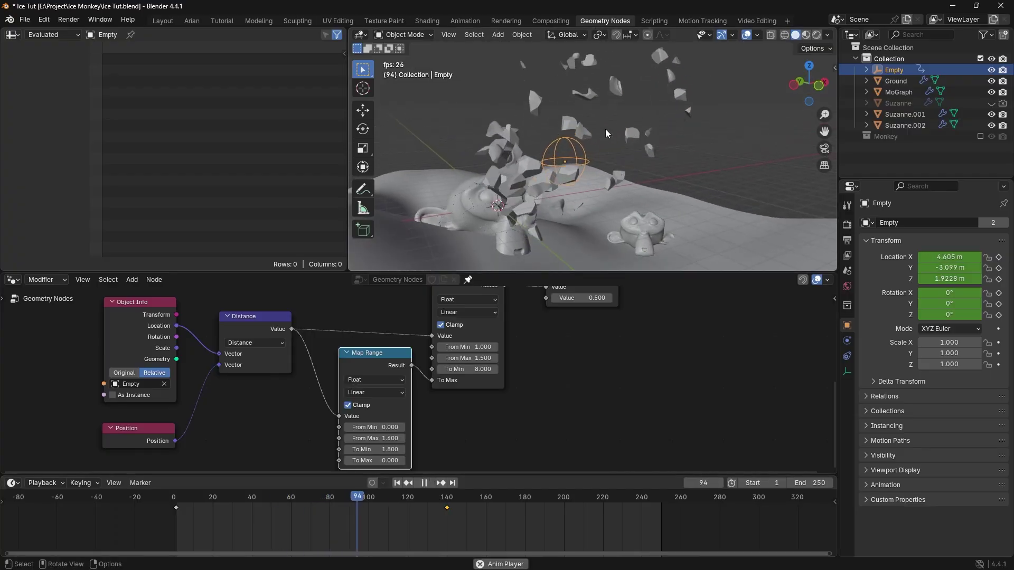
{"action": "key", "text": "space"}
- Reduce the To Min of the Map Range node feeding Multiply to about 4.1, checking the explosion around frame 88
{"action": "scroll", "coordinate": [537, 334], "scroll_direction": "up", "scroll_amount": 2}
{"action": "left_click_drag", "start_coordinate": [502, 354], "coordinate": [457, 366]}
{"action": "key", "text": "ctrl+z"}
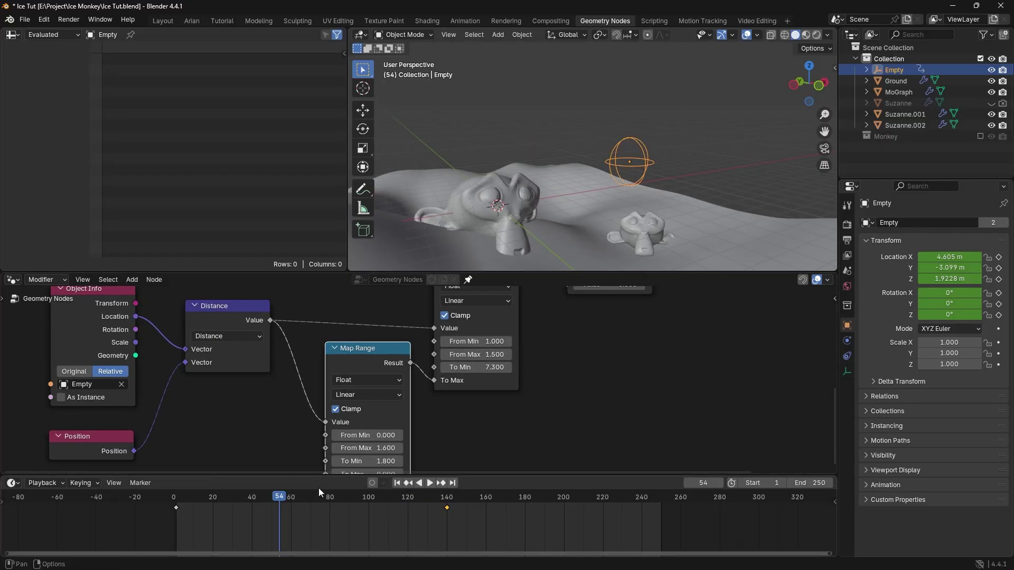
{"action": "key", "text": "space"}
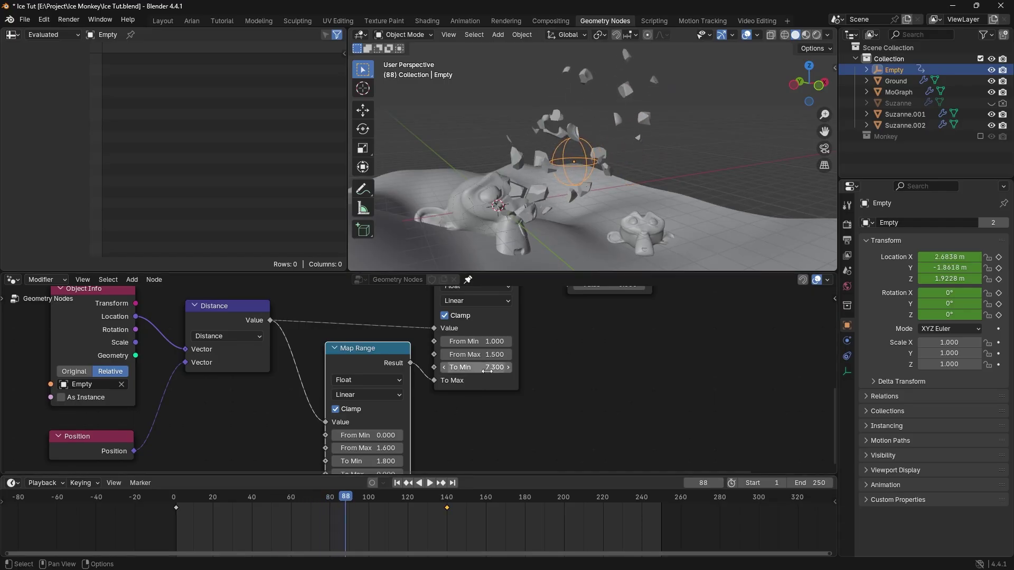
{"action": "left_click_drag", "start_coordinate": [486, 371], "coordinate": [359, 371]}
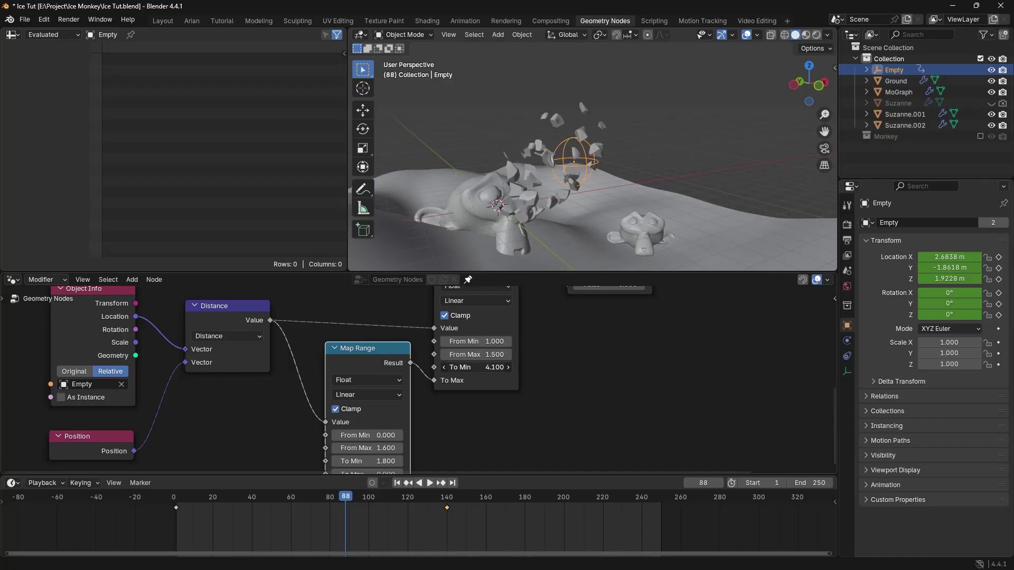
{"action": "mouse_move", "coordinate": [372, 501]}
{"action": "left_mouse_down"}
{"action": "mouse_move", "coordinate": [382, 498]}
{"action": "mouse_move", "coordinate": [361, 499]}
{"action": "left_mouse_up"}
{"action": "middle_click_drag", "start_coordinate": [427, 431], "coordinate": [442, 405]}
{"action": "left_click_drag", "start_coordinate": [381, 422], "coordinate": [417, 409]}
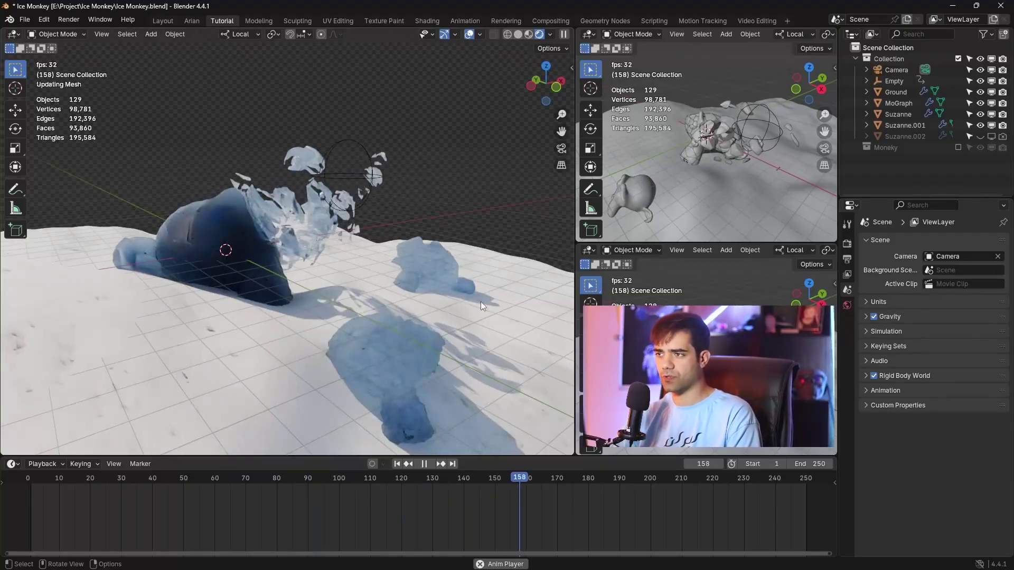
- Pause the rendered ice monkey animation and go to frame 114
{"action": "key", "text": "space"}
{"action": "scroll", "coordinate": [353, 249], "scroll_direction": "up", "scroll_amount": 2}
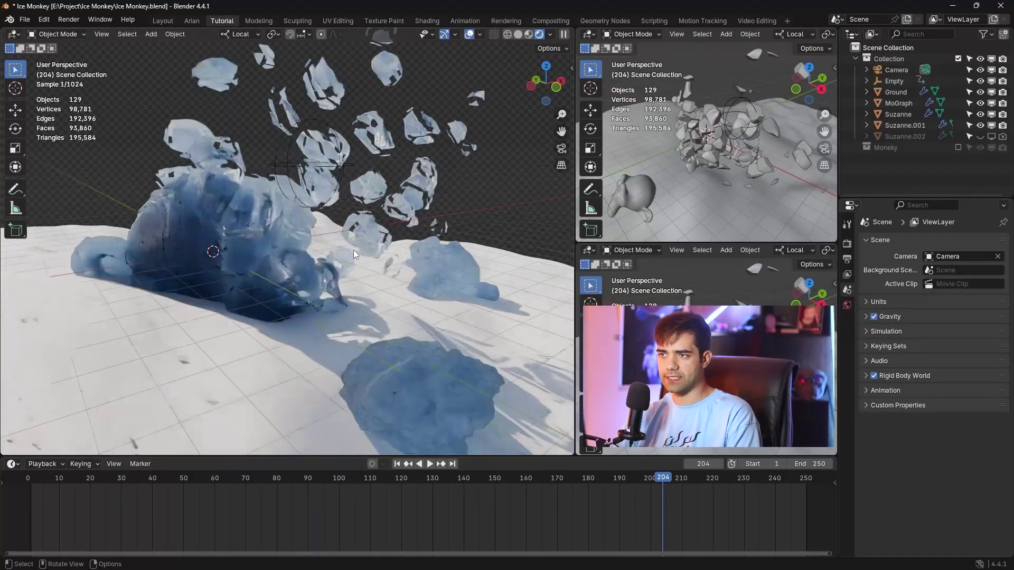
{"action": "left_click", "coordinate": [383, 494]}
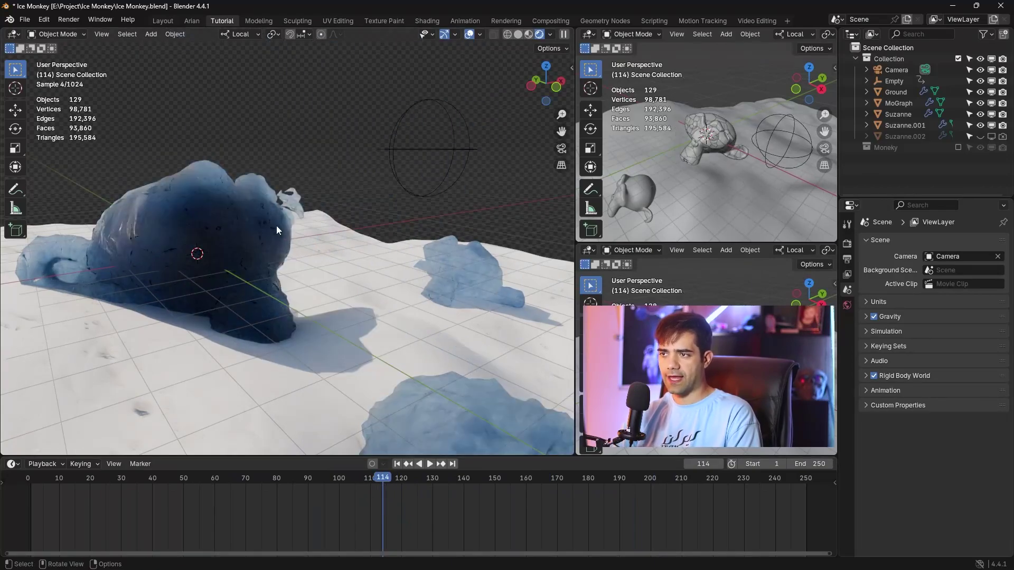
- Add a point light inside the large ice monkey and set its power to 1000 W
{"action": "key", "text": "shift+a"}
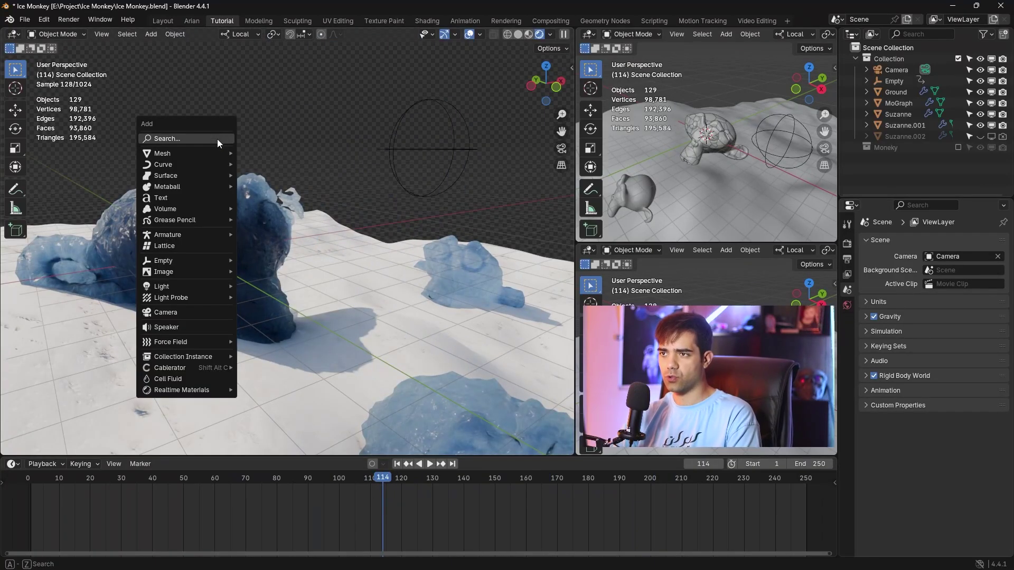
{"action": "mouse_move", "coordinate": [201, 261]}
{"action": "mouse_move", "coordinate": [198, 287]}
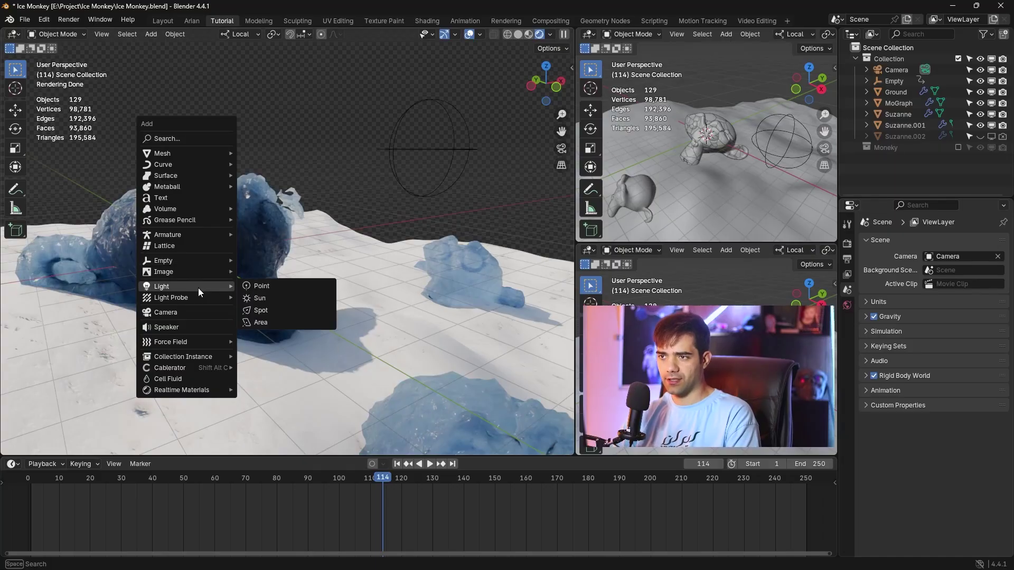
{"action": "left_click", "coordinate": [262, 286]}
{"action": "left_click", "coordinate": [847, 370]}
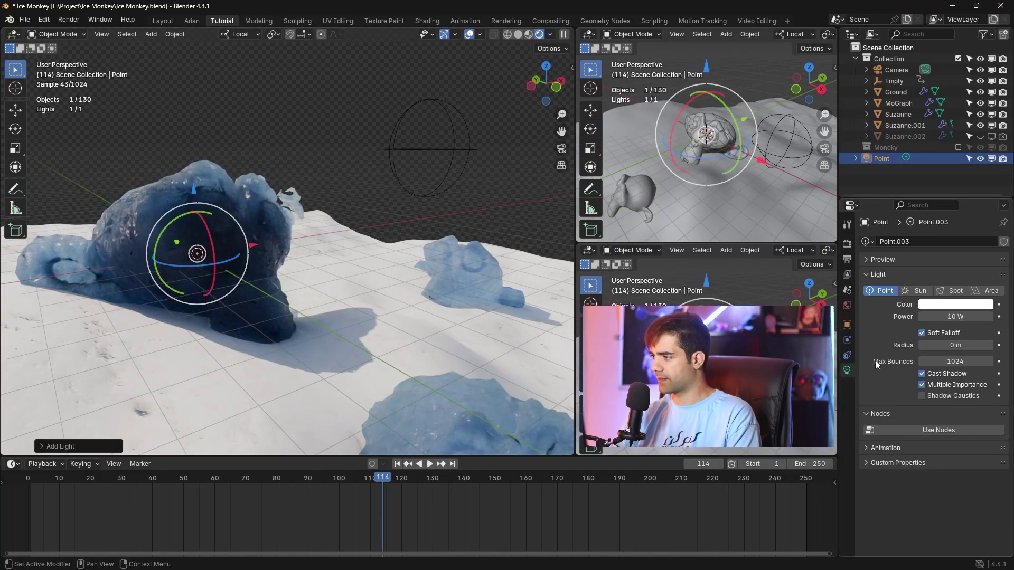
{"action": "left_click", "coordinate": [946, 316]}
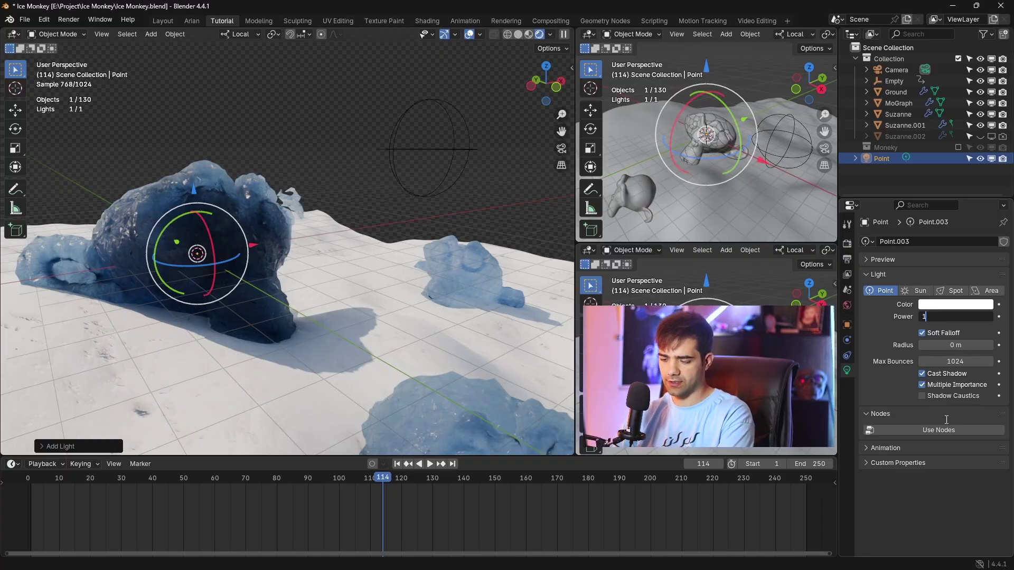
{"action": "type", "text": "1000"}
{"action": "key", "text": "Return"}
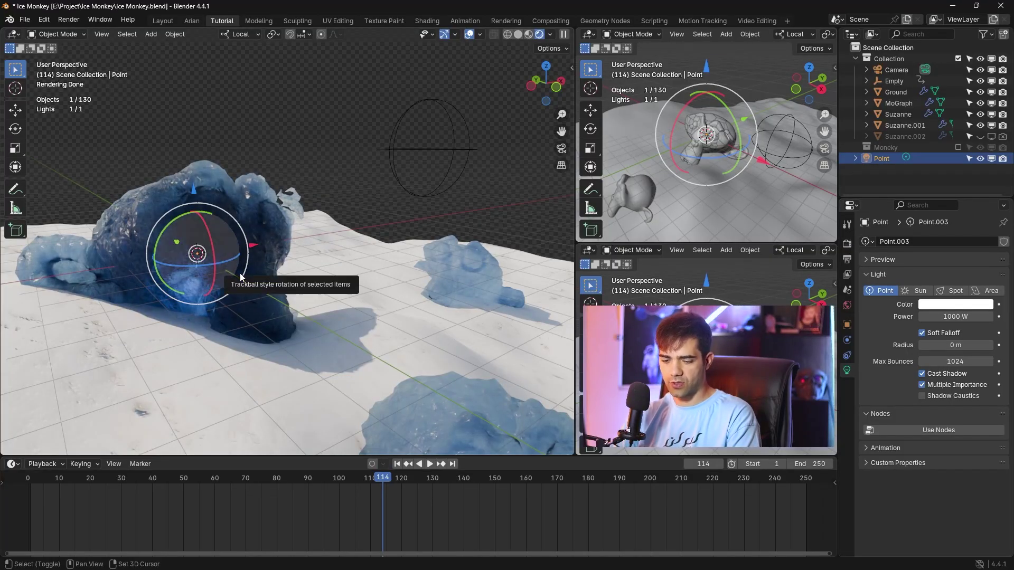
- Duplicate the point light twice, placing one copy in the monkey's lower part and the other in the upper head
{"action": "key", "text": "shift+d"}
{"action": "left_click", "coordinate": [290, 300]}
{"action": "key", "text": "shift+d"}
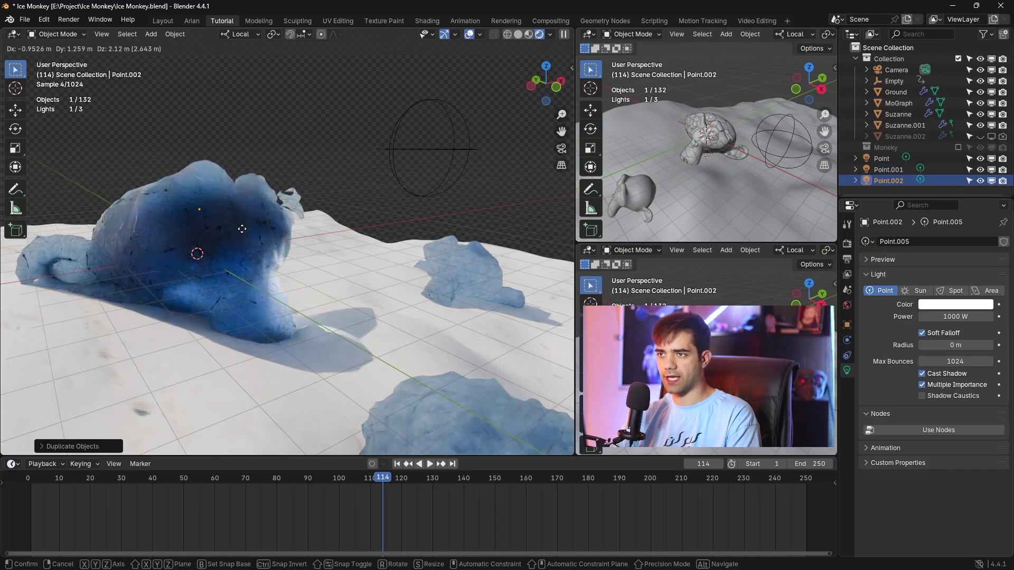
{"action": "key", "text": "y"}
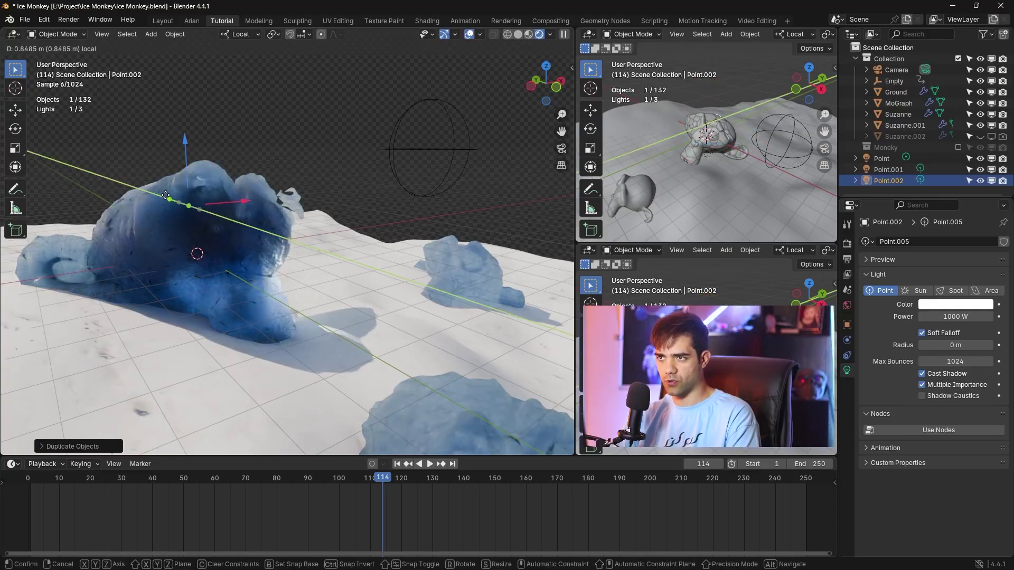
{"action": "left_click_drag", "start_coordinate": [184, 204], "coordinate": [186, 204]}
{"action": "mouse_move", "coordinate": [205, 140]}
{"action": "left_mouse_down"}
{"action": "mouse_move", "coordinate": [209, 152]}
{"action": "mouse_move", "coordinate": [212, 134]}
{"action": "left_mouse_up"}
{"action": "left_click_drag", "start_coordinate": [264, 199], "coordinate": [285, 195]}
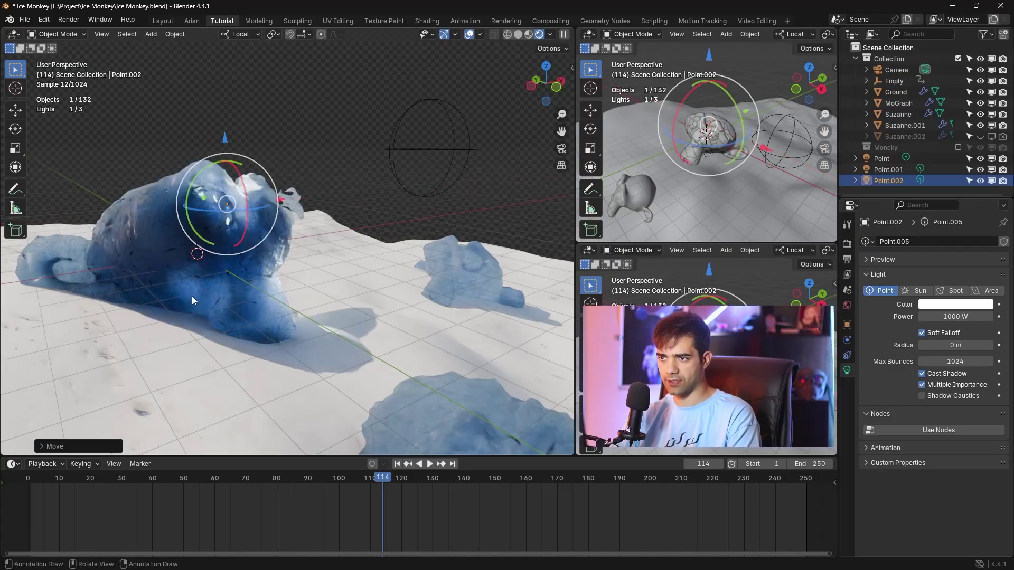
- Move the three point lights, Point, Point.001 and Point.002, into the main Collection
{"action": "left_click", "coordinate": [895, 162]}
{"action": "left_click", "coordinate": [892, 179], "text": "shift"}
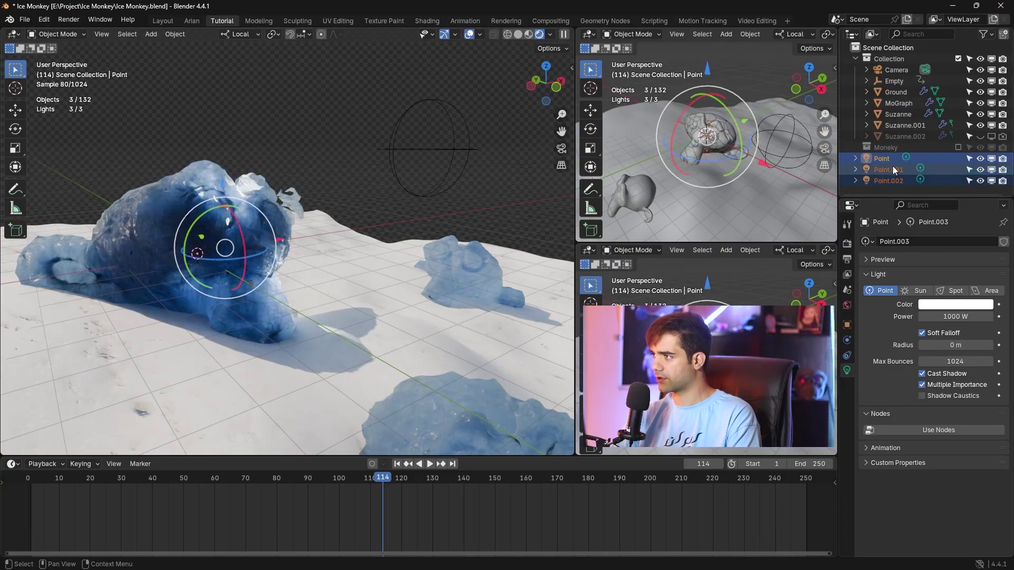
{"action": "left_click_drag", "start_coordinate": [893, 161], "coordinate": [896, 71]}
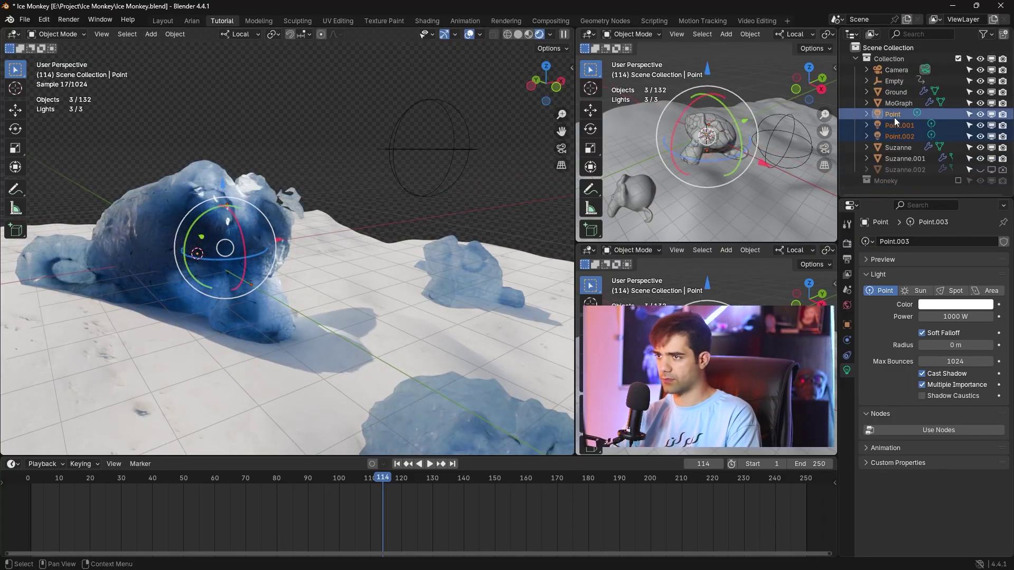
- Go through the point lights and reposition the middle one, Point, further back inside the large ice monkey's body
{"action": "left_click", "coordinate": [898, 123]}
{"action": "left_click_drag", "start_coordinate": [225, 270], "coordinate": [221, 268]}
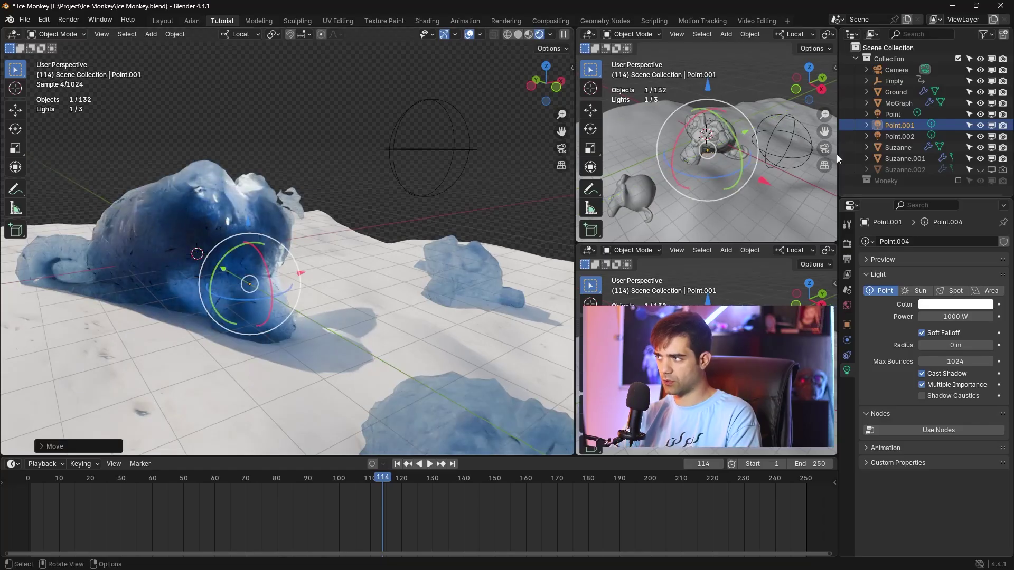
{"action": "left_click", "coordinate": [898, 137]}
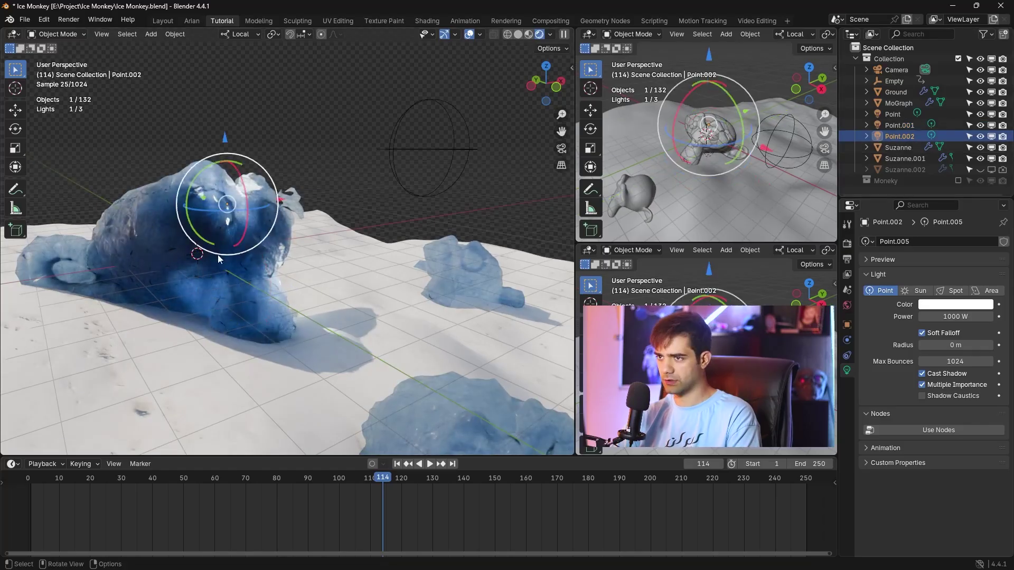
{"action": "left_click", "coordinate": [916, 123]}
{"action": "key", "text": "alt+g"}
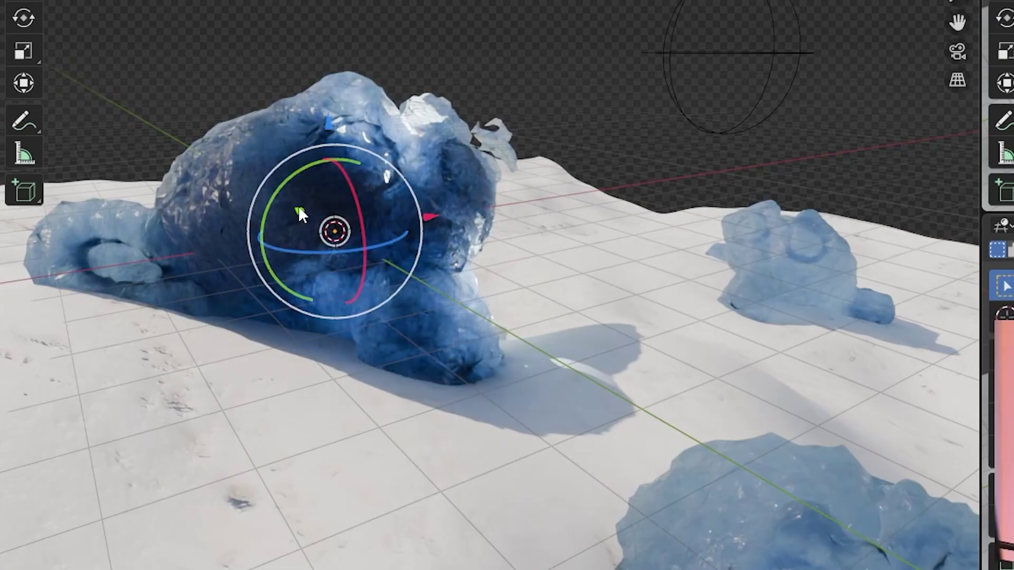
{"action": "left_click_drag", "start_coordinate": [299, 209], "coordinate": [288, 204]}
{"action": "left_click_drag", "start_coordinate": [408, 214], "coordinate": [343, 221]}
{"action": "left_click_drag", "start_coordinate": [241, 217], "coordinate": [254, 226]}
{"action": "left_click_drag", "start_coordinate": [373, 229], "coordinate": [386, 224]}
{"action": "middle_click_drag", "start_coordinate": [536, 237], "coordinate": [510, 228]}
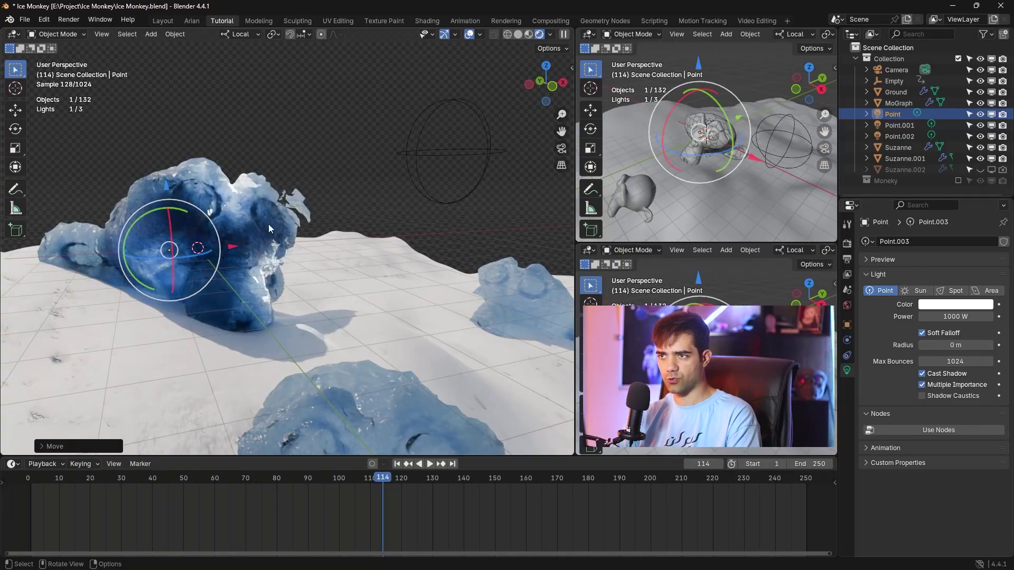
- Play the lit explosion animation in the rendered view and pause it at frame 204
{"action": "key", "text": "space"}
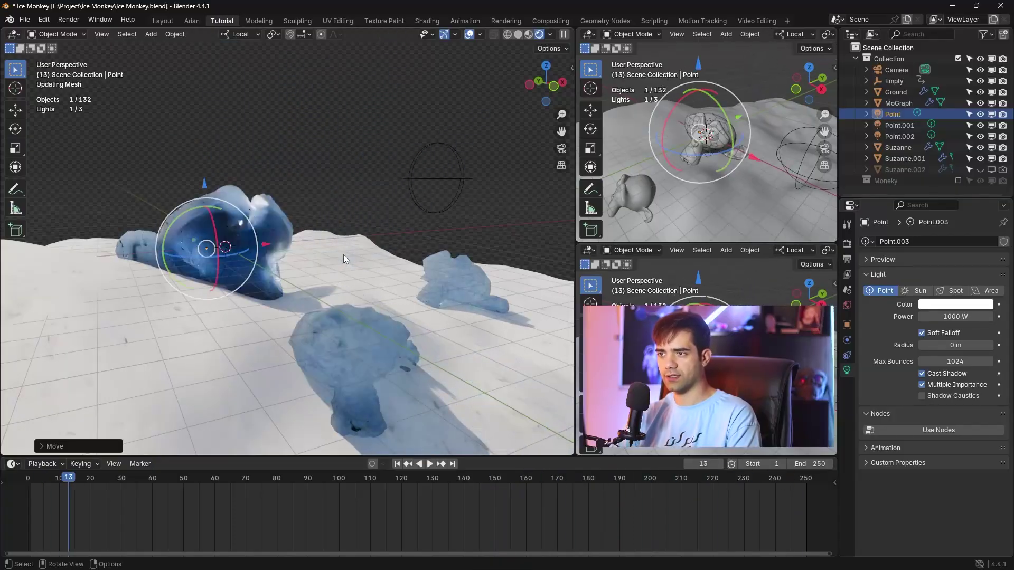
{"action": "scroll", "coordinate": [565, 497], "scroll_direction": "down", "scroll_amount": 2}
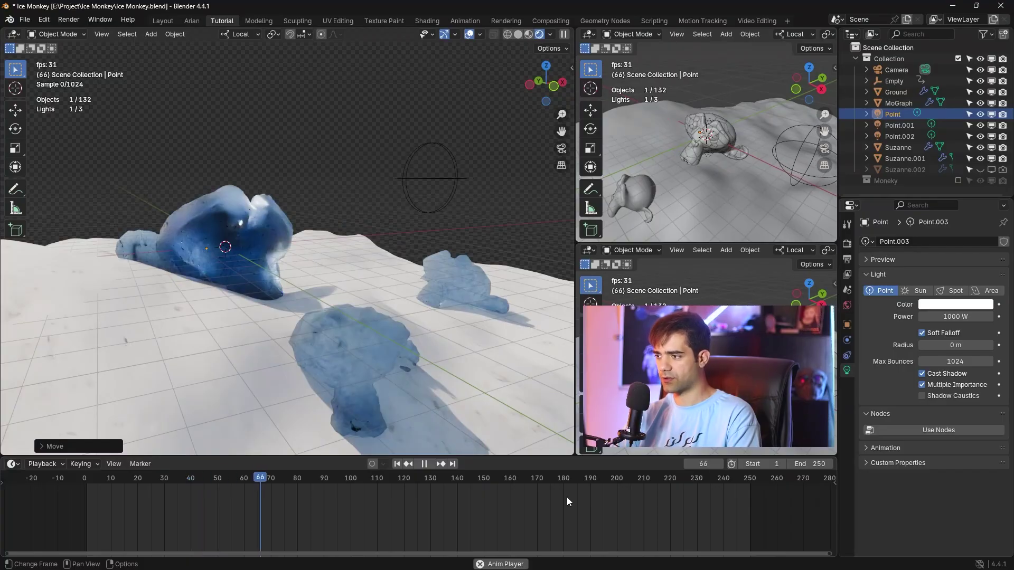
{"action": "middle_click_drag", "start_coordinate": [566, 496], "coordinate": [542, 498]}
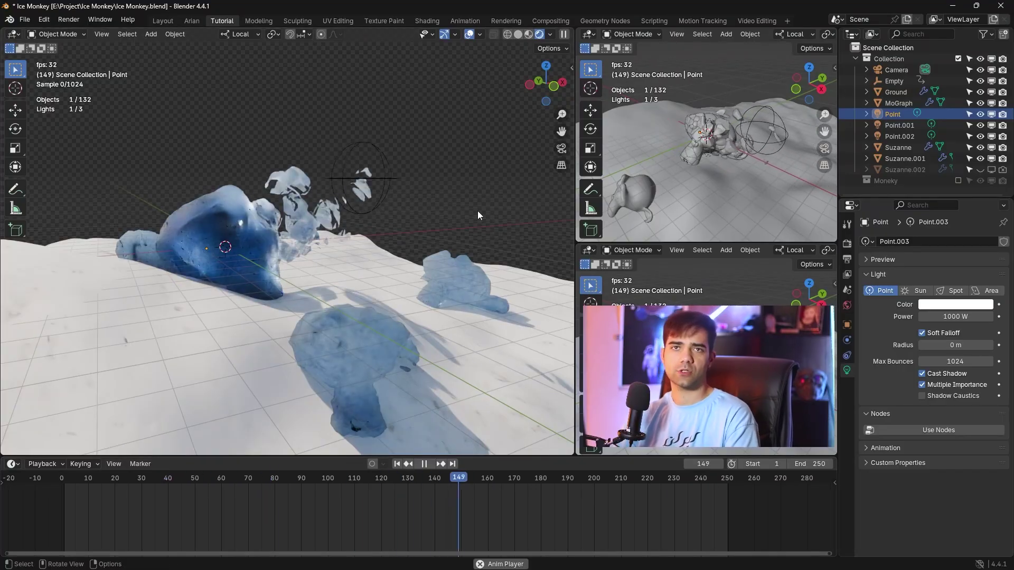
{"action": "key", "text": "space"}
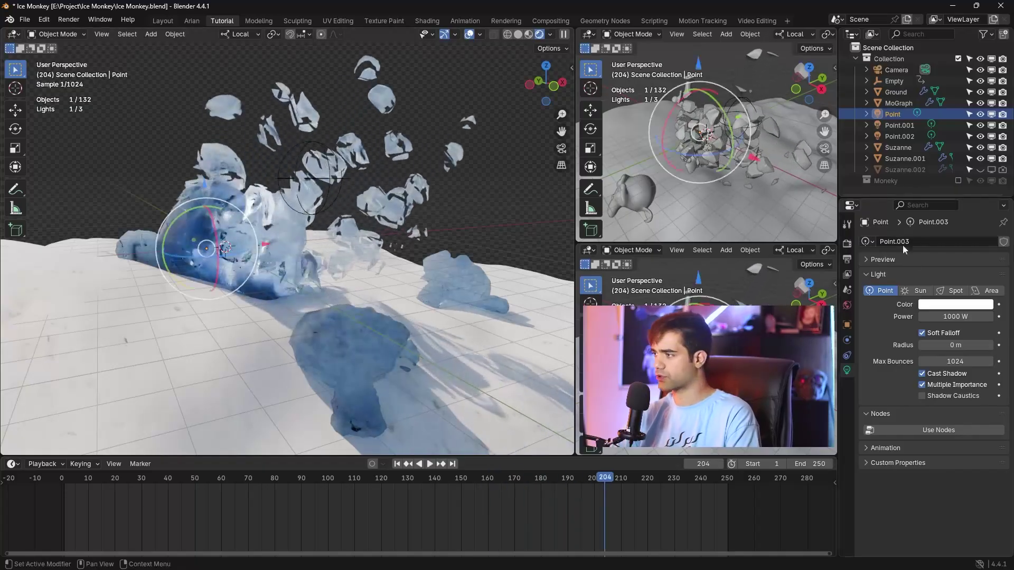
- Examine the Cycles render settings for device, sampling, film transparency and performance
{"action": "left_click", "coordinate": [846, 244]}
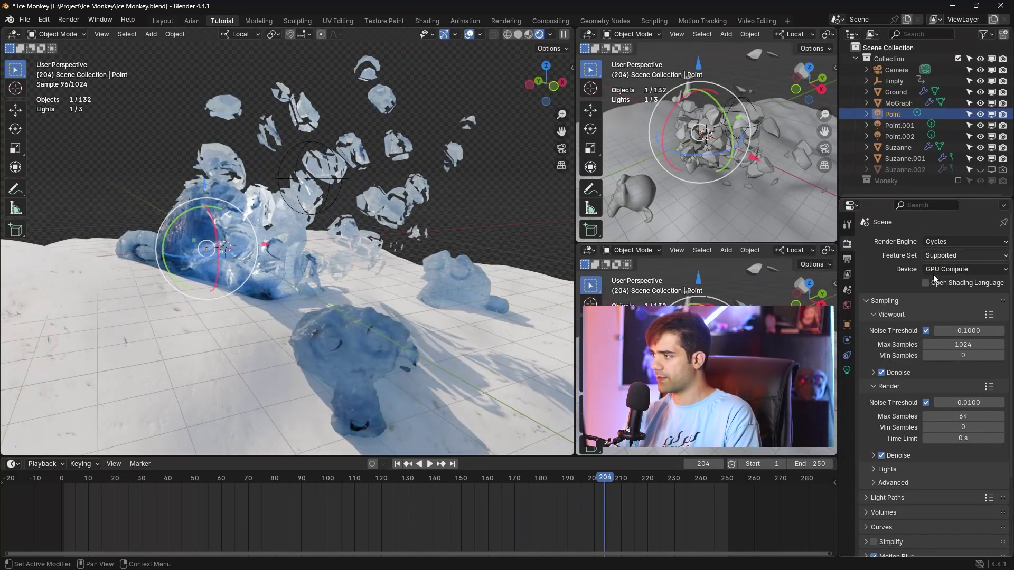
{"action": "scroll", "coordinate": [893, 328], "scroll_direction": "down", "scroll_amount": 1}
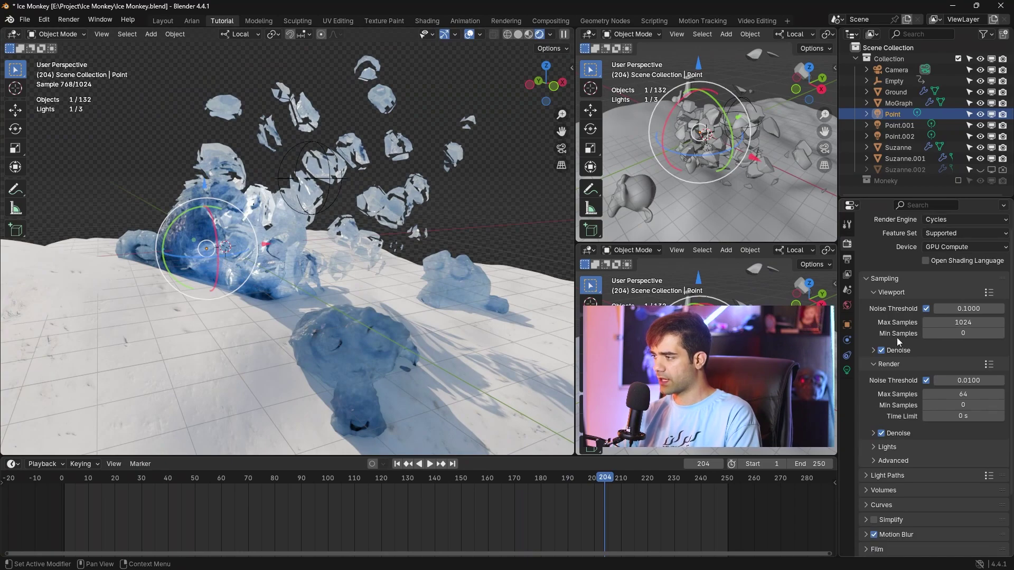
{"action": "scroll", "coordinate": [905, 368], "scroll_direction": "down", "scroll_amount": 2}
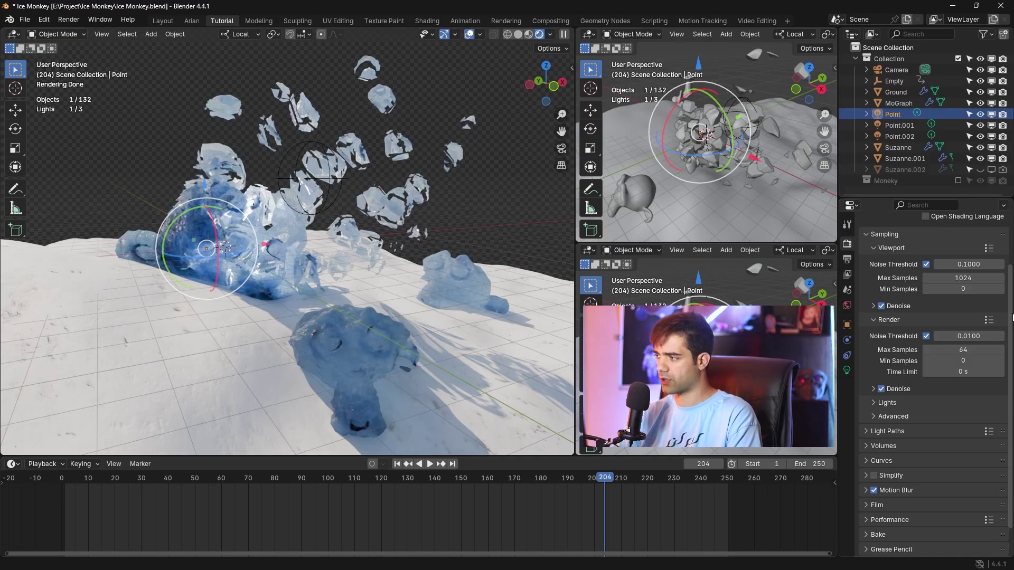
{"action": "scroll", "coordinate": [1009, 333], "scroll_direction": "down", "scroll_amount": 2}
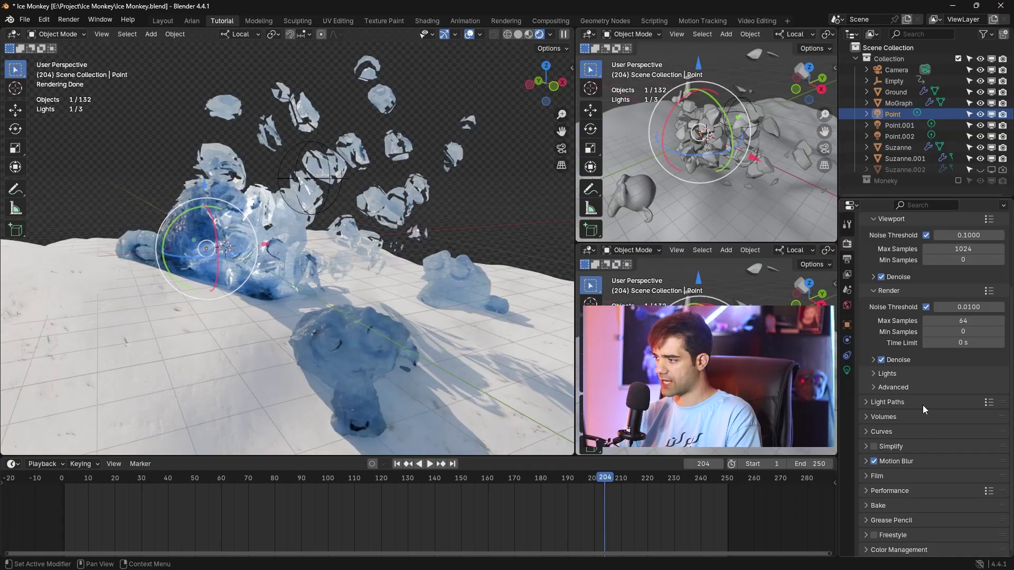
{"action": "left_click", "coordinate": [882, 477]}
{"action": "scroll", "coordinate": [886, 477], "scroll_direction": "down", "scroll_amount": 5}
{"action": "scroll", "coordinate": [892, 482], "scroll_direction": "down", "scroll_amount": 1}
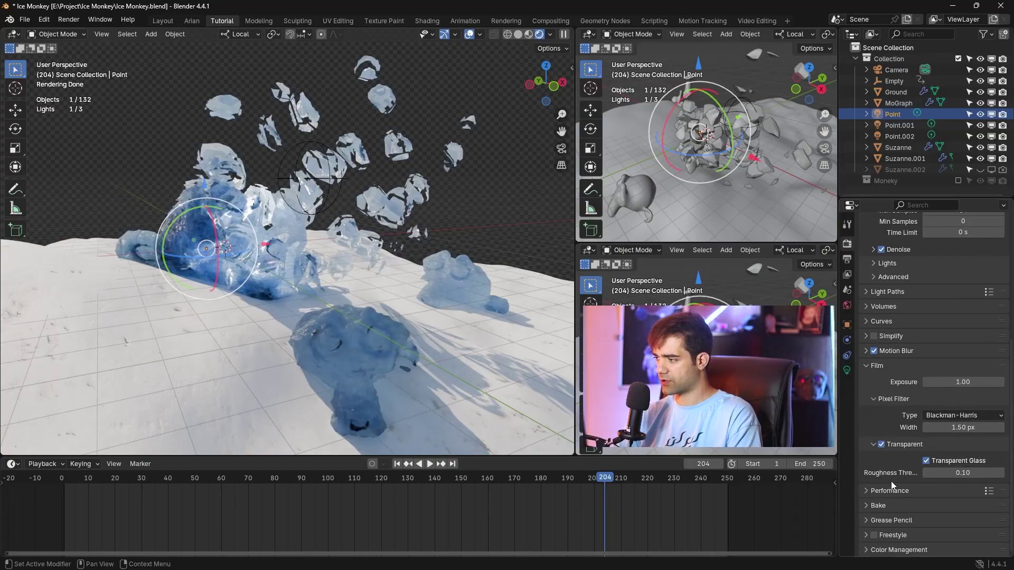
{"action": "left_click", "coordinate": [886, 491]}
{"action": "scroll", "coordinate": [887, 491], "scroll_direction": "down", "scroll_amount": 8}
{"action": "scroll", "coordinate": [886, 491], "scroll_direction": "down", "scroll_amount": 3}
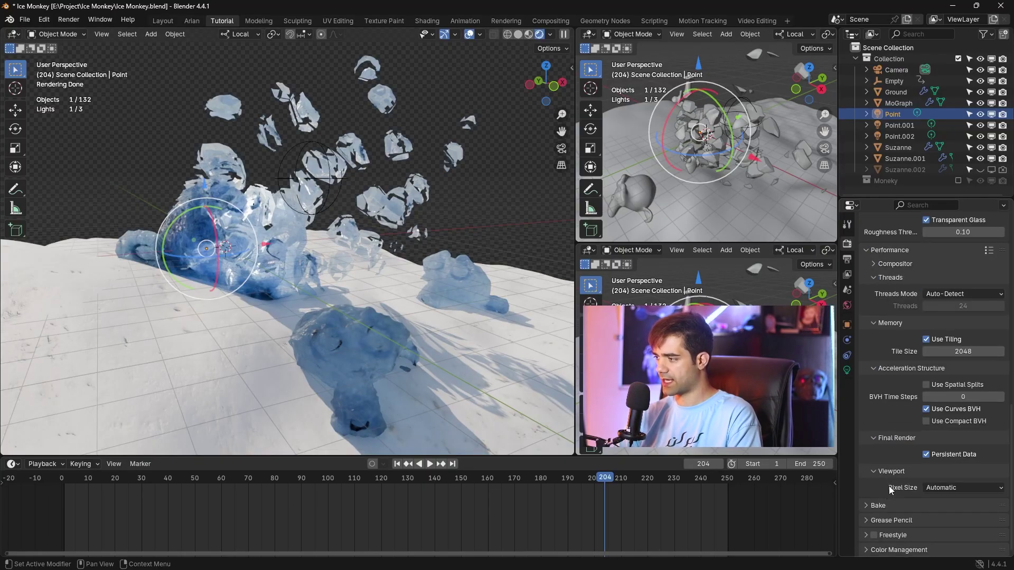
{"action": "scroll", "coordinate": [892, 429], "scroll_direction": "up", "scroll_amount": 15}
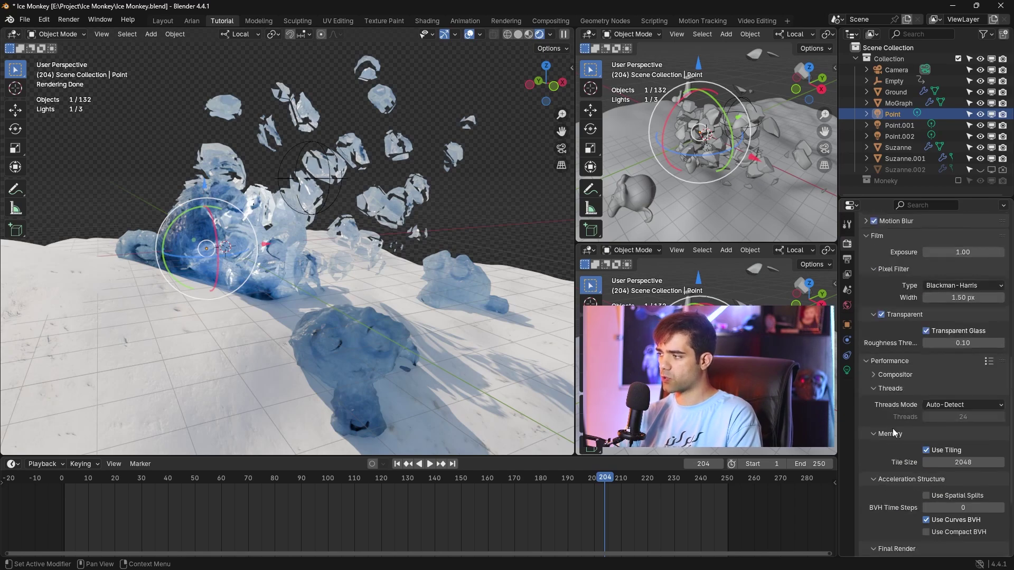
{"action": "scroll", "coordinate": [892, 428], "scroll_direction": "up", "scroll_amount": 5}
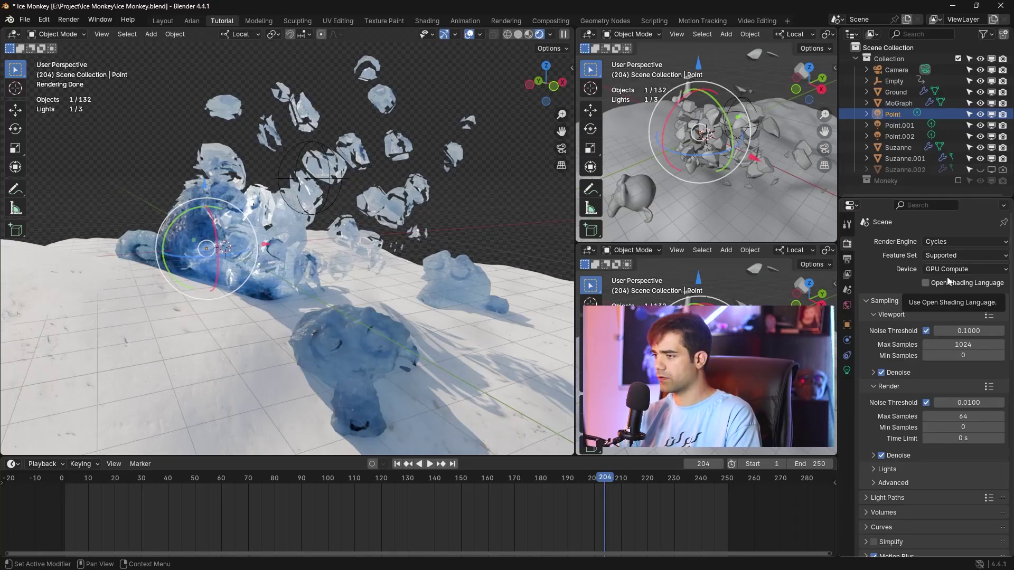
{"action": "mouse_move", "coordinate": [599, 482]}
{"action": "left_mouse_down"}
{"action": "mouse_move", "coordinate": [648, 478]}
{"action": "mouse_move", "coordinate": [584, 479]}
{"action": "mouse_move", "coordinate": [615, 480]}
{"action": "left_mouse_up"}
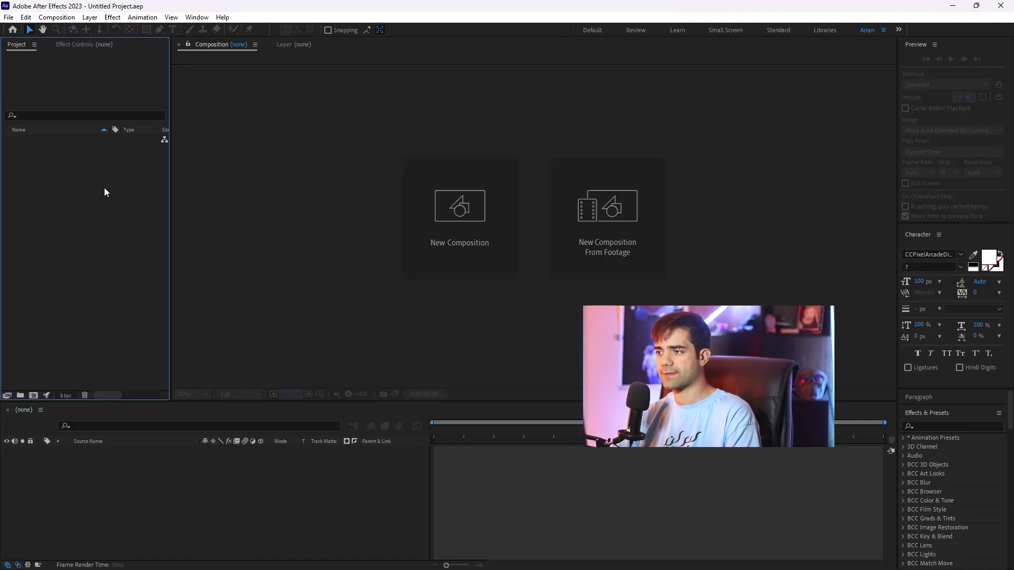
- Switch to After Effects, import the rendered Ice Monkey PNG sequence 0001-0250 and place it in a composition named Comp
{"action": "double_click", "coordinate": [88, 167]}
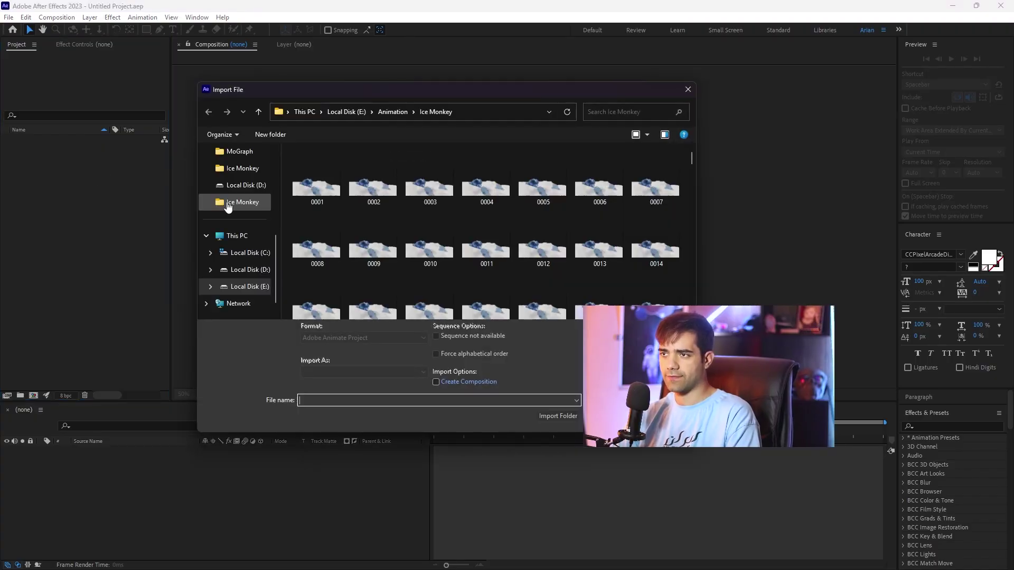
{"action": "double_click", "coordinate": [321, 180]}
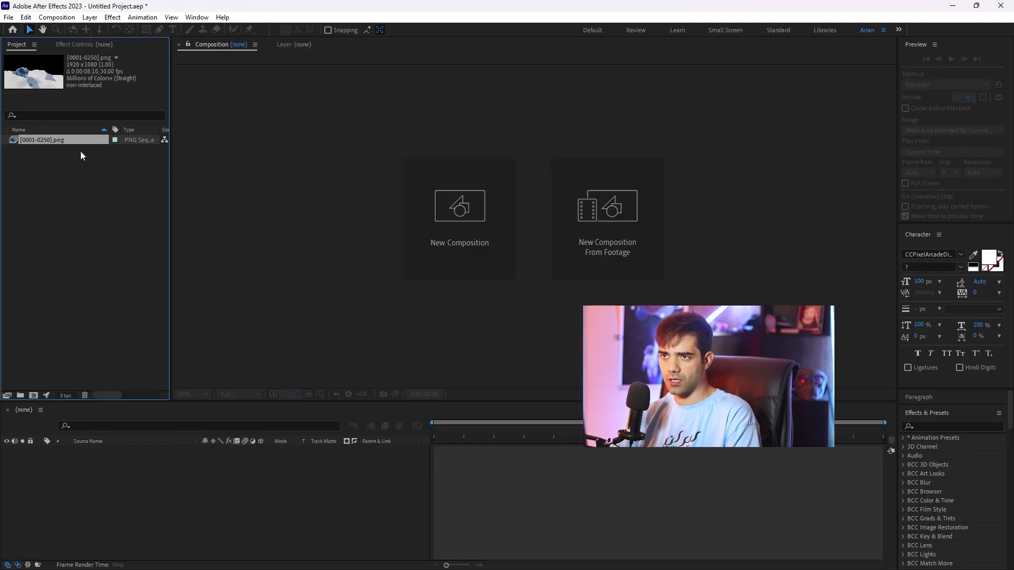
{"action": "mouse_move", "coordinate": [434, 431]}
{"action": "left_mouse_down"}
{"action": "mouse_move", "coordinate": [851, 440]}
{"action": "mouse_move", "coordinate": [435, 442]}
{"action": "left_mouse_up"}
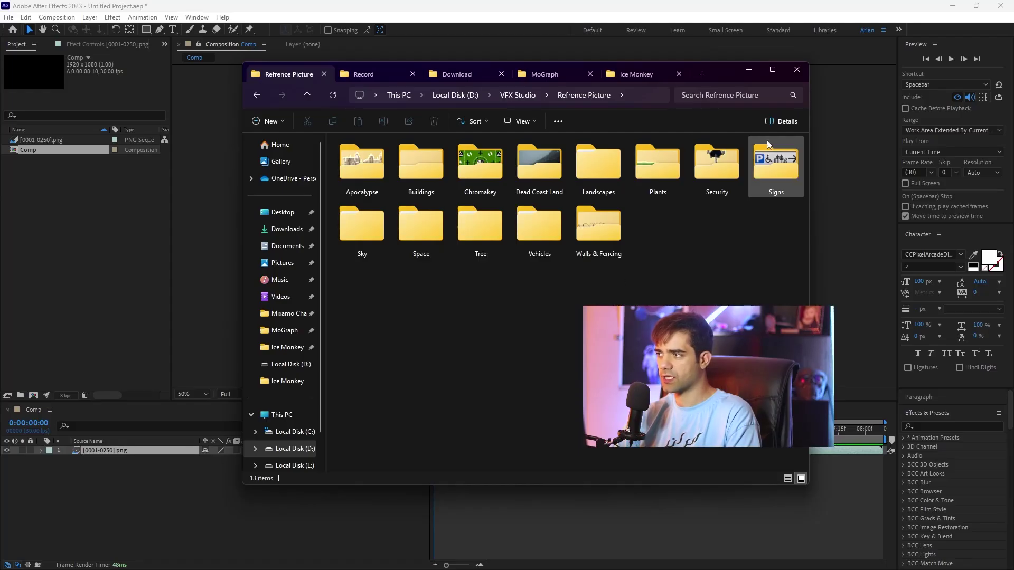
- Add the GraphicsCrate Black_Terrain_10 image from the Landscapes Snow folder as a layer beneath the ice monkey sequence
{"action": "double_click", "coordinate": [598, 162]}
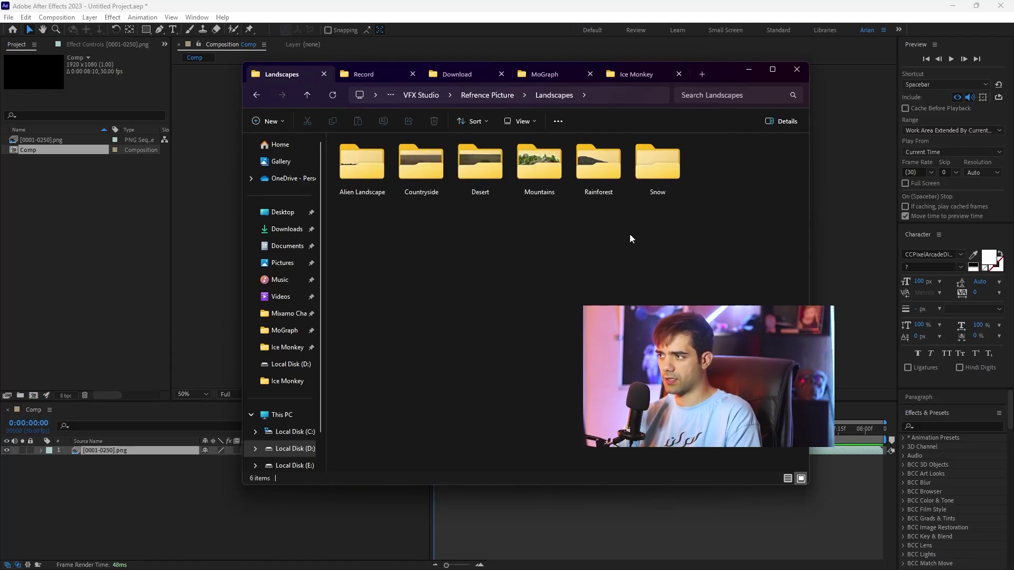
{"action": "double_click", "coordinate": [553, 182]}
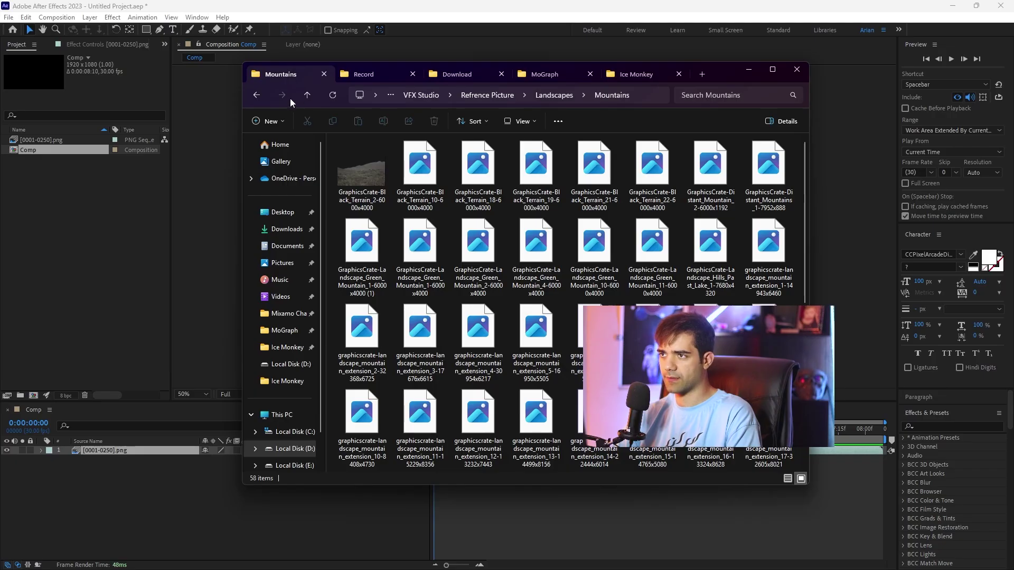
{"action": "left_click", "coordinate": [307, 95]}
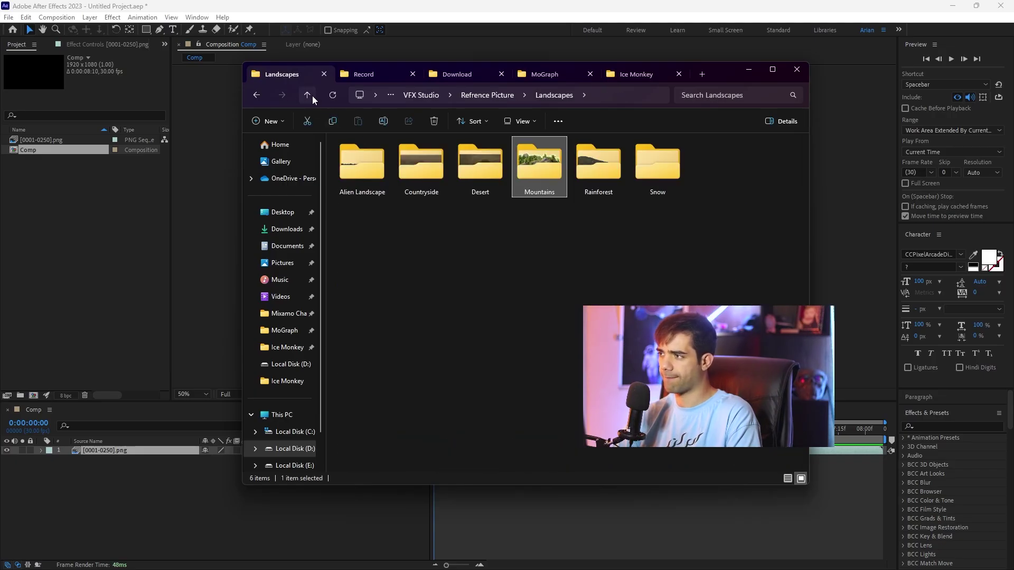
{"action": "double_click", "coordinate": [658, 179]}
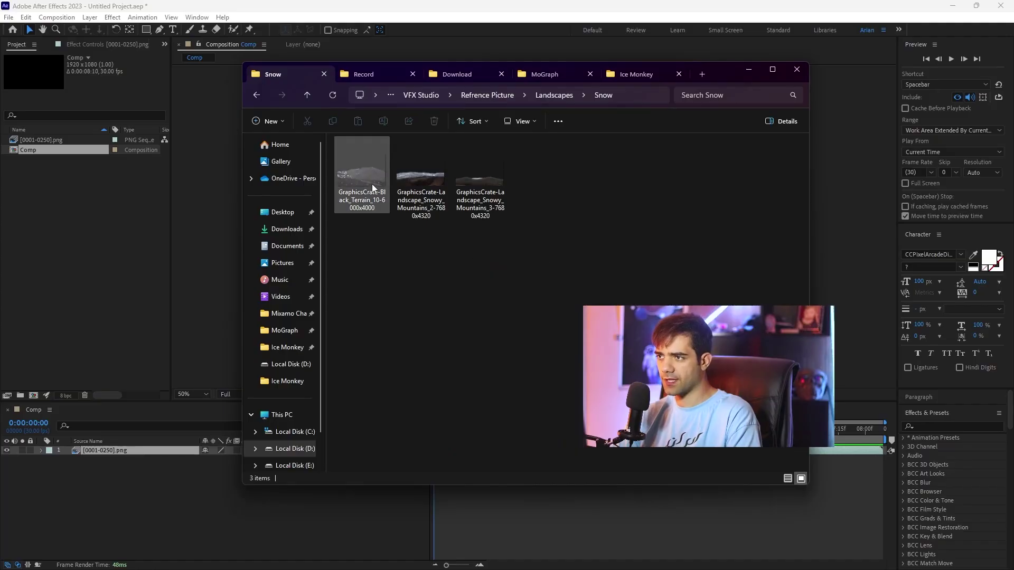
{"action": "left_click_drag", "start_coordinate": [371, 186], "coordinate": [131, 475]}
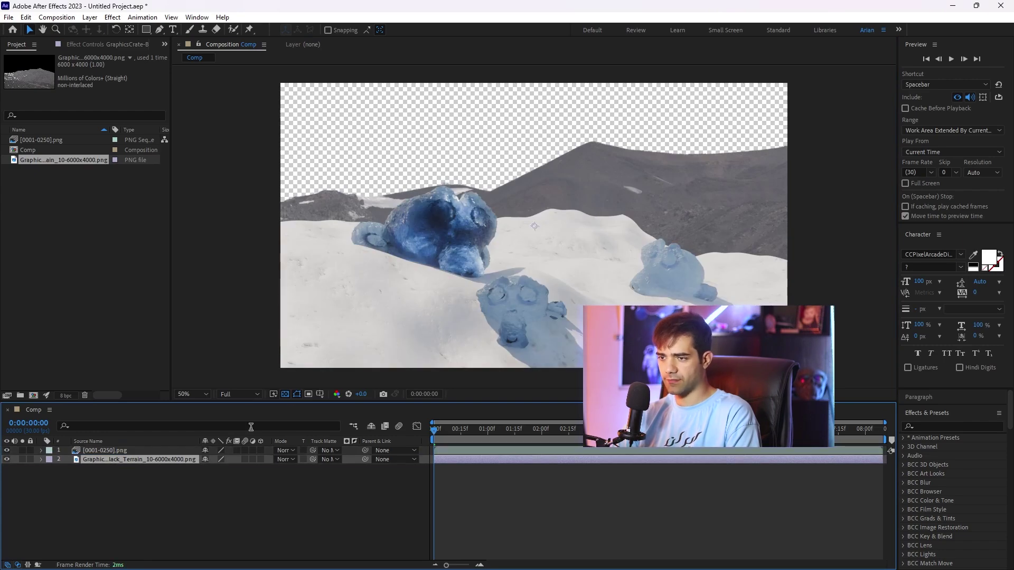
- Scale the terrain layer to 65% and reposition it so the mountains fill the horizon behind the snow
{"action": "key", "text": "s"}
{"action": "left_click_drag", "start_coordinate": [239, 469], "coordinate": [221, 470]}
{"action": "left_click_drag", "start_coordinate": [643, 189], "coordinate": [682, 203]}
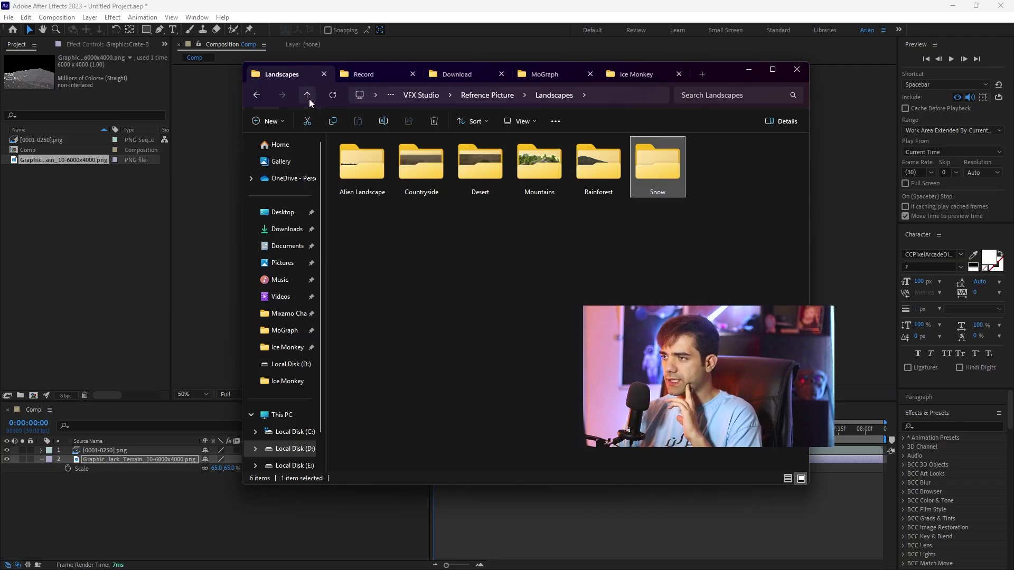
- Add Aerial skies10.jpg from the Sky reference folder to the composition as the lowest layer, behind the terrain
{"action": "left_click", "coordinate": [310, 100]}
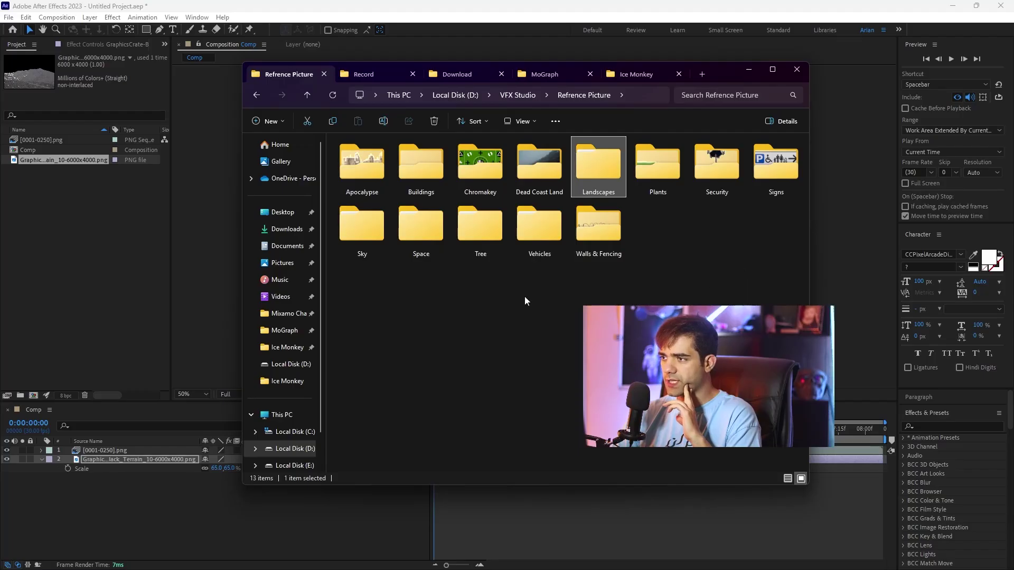
{"action": "double_click", "coordinate": [365, 227]}
{"action": "double_click", "coordinate": [364, 165]}
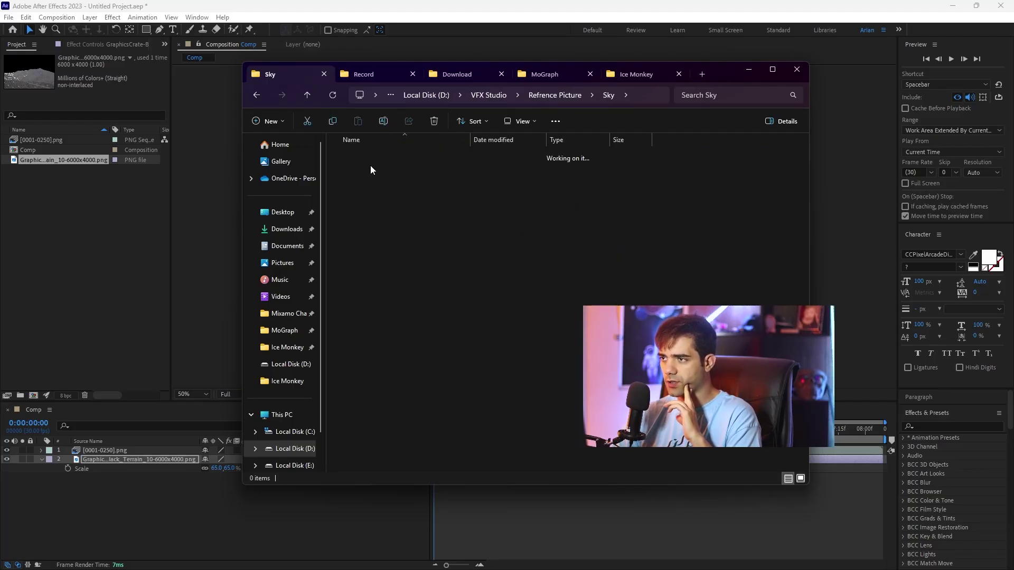
{"action": "left_click_drag", "start_coordinate": [420, 232], "coordinate": [180, 493]}
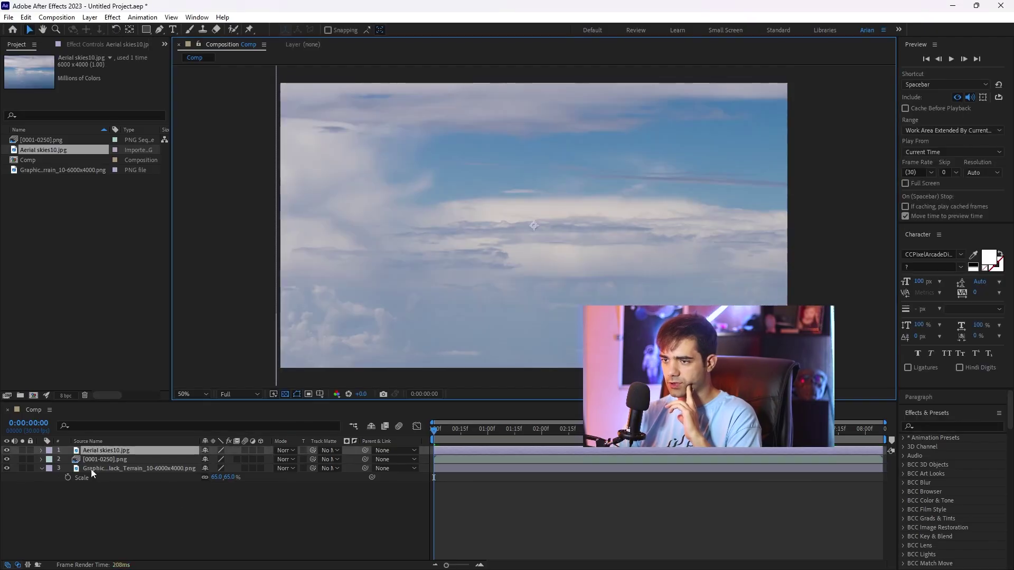
{"action": "left_click_drag", "start_coordinate": [117, 450], "coordinate": [120, 481]}
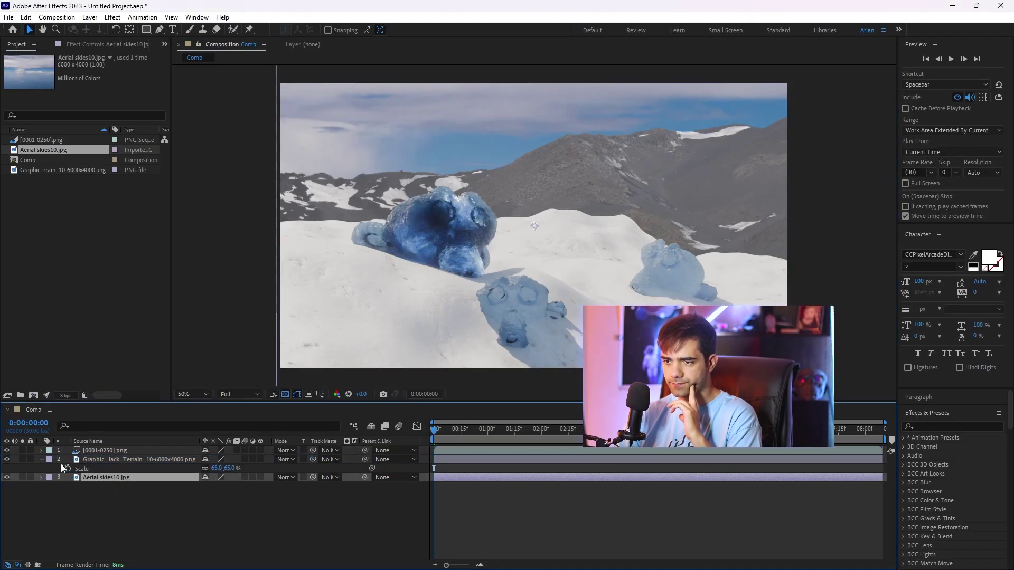
{"action": "left_click", "coordinate": [42, 459]}
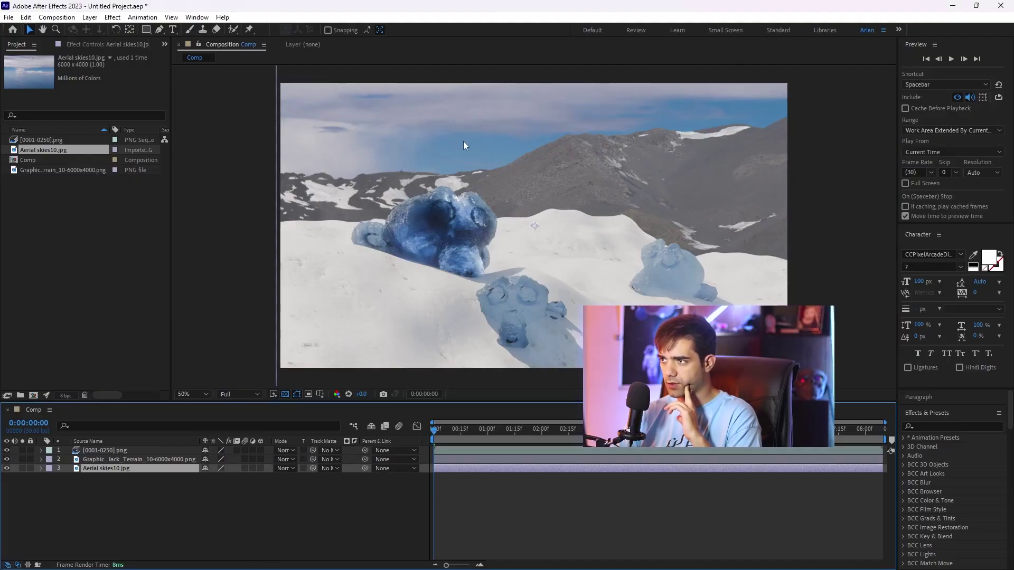
- Scale the Aerial skies10.jpg layer to 78% and reposition it so the clouds fill the area above the mountains
{"action": "mouse_move", "coordinate": [464, 141]}
{"action": "left_mouse_down"}
{"action": "mouse_move", "coordinate": [556, 119]}
{"action": "mouse_move", "coordinate": [524, 113]}
{"action": "mouse_move", "coordinate": [476, 149]}
{"action": "left_mouse_up"}
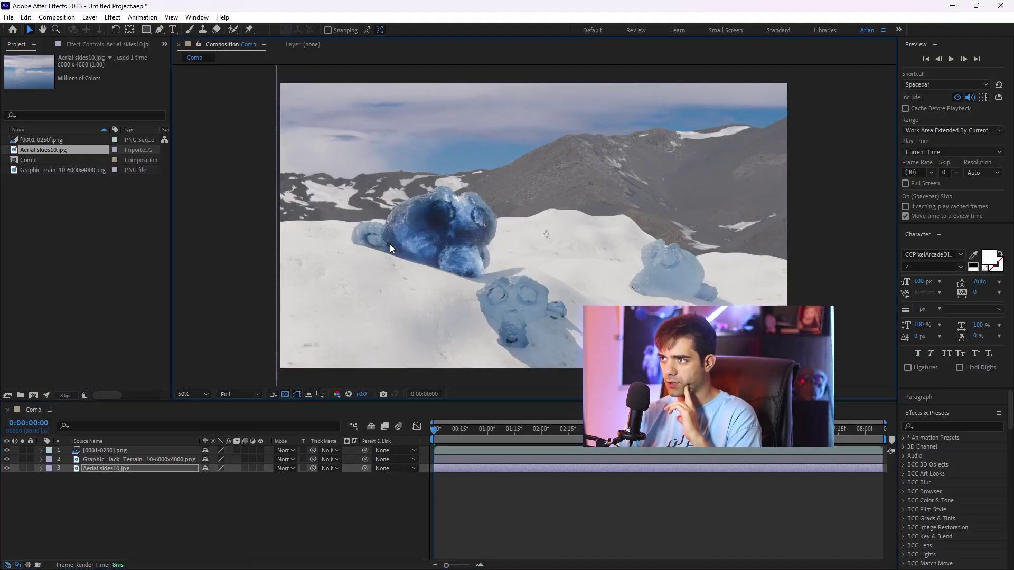
{"action": "key", "text": "s"}
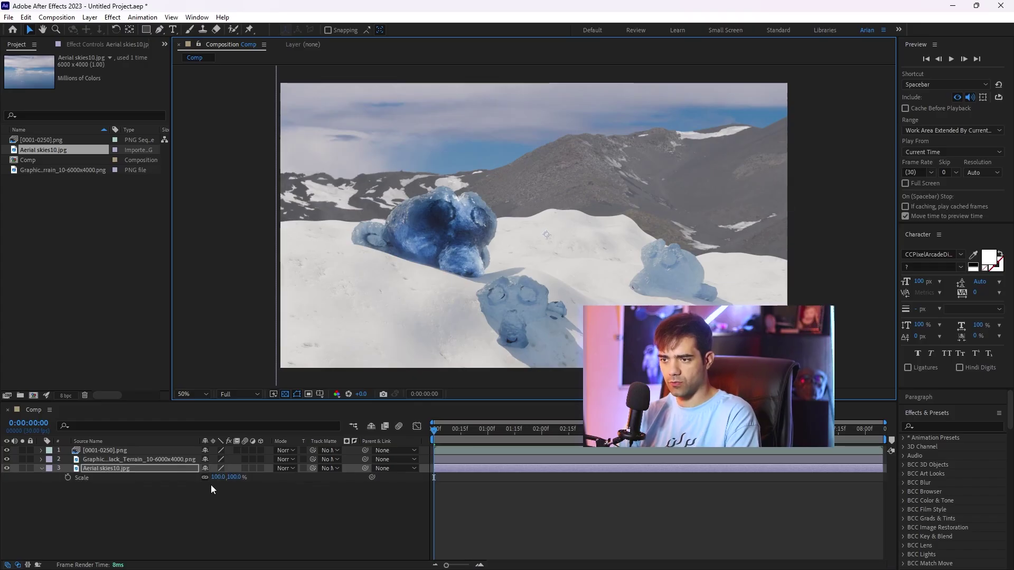
{"action": "left_click_drag", "start_coordinate": [216, 477], "coordinate": [220, 477]}
{"action": "left_click_drag", "start_coordinate": [495, 154], "coordinate": [454, 112]}
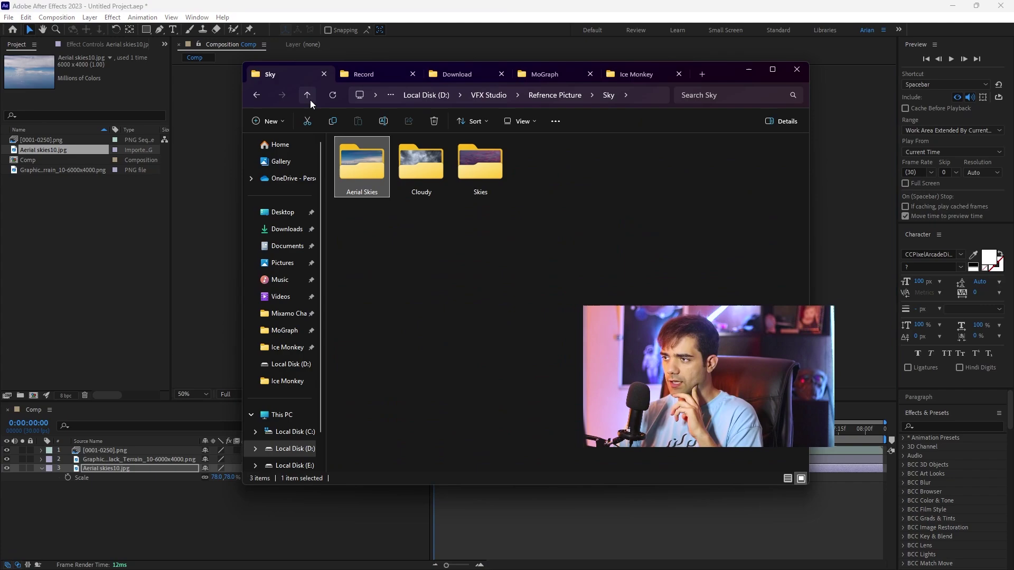
- Import the snow footage 6.mp4 from the FX Footage Action 16_Weather Snow folder and place it as the uppermost layer in Comp
{"action": "left_click", "coordinate": [309, 100]}
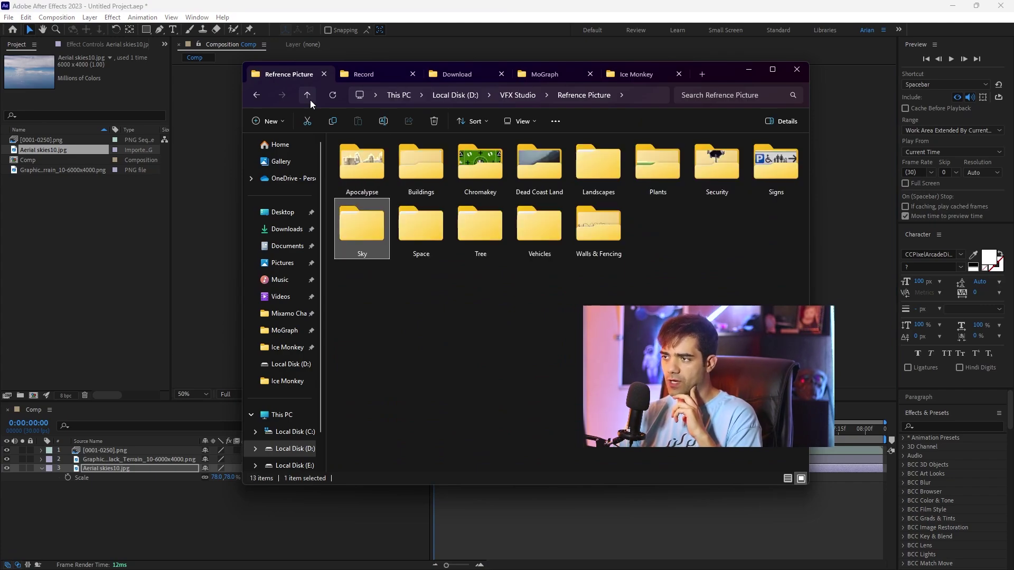
{"action": "double_click", "coordinate": [363, 180]}
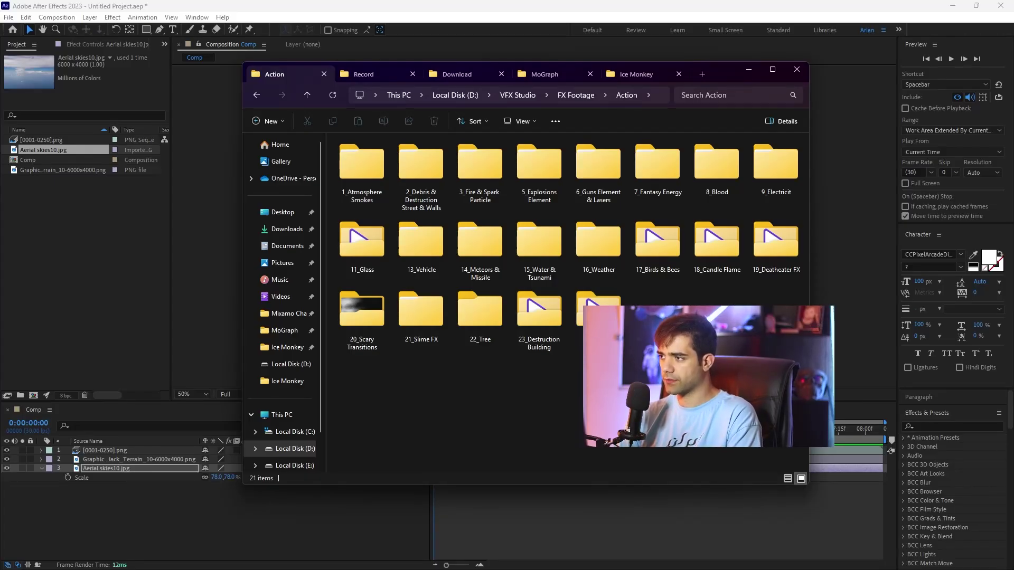
{"action": "double_click", "coordinate": [595, 248]}
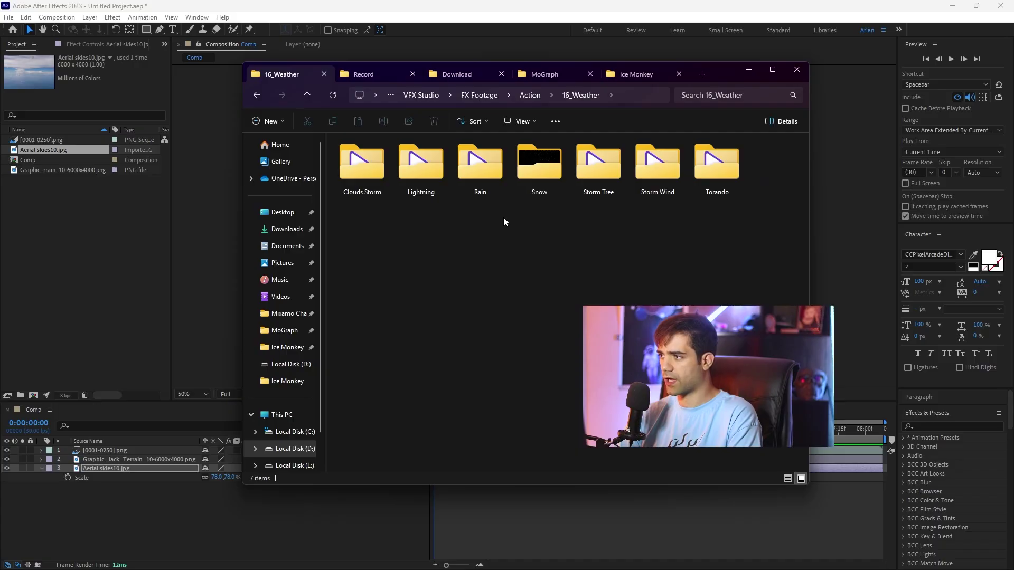
{"action": "double_click", "coordinate": [539, 164]}
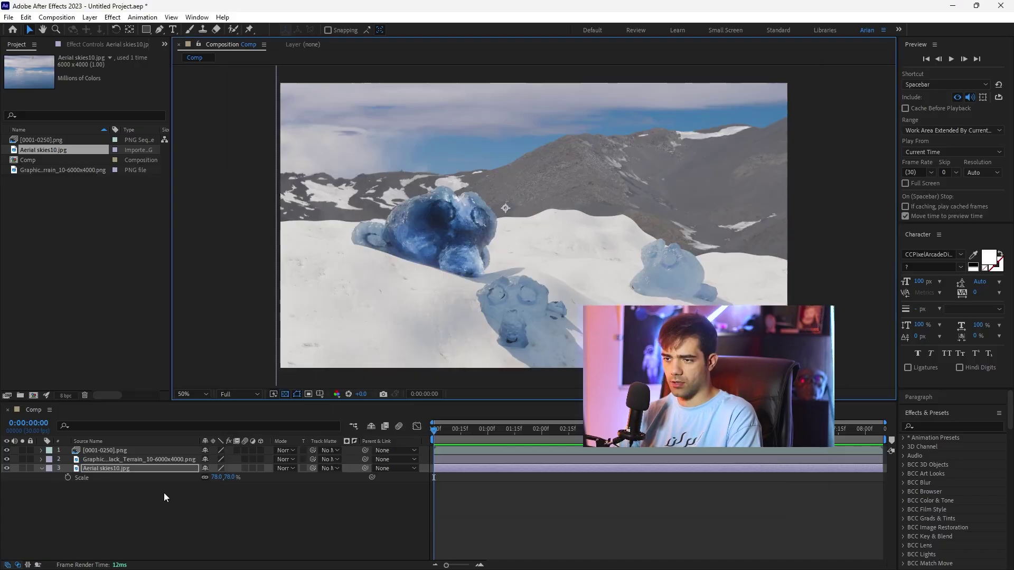
{"action": "left_click_drag", "start_coordinate": [164, 493], "coordinate": [214, 509]}
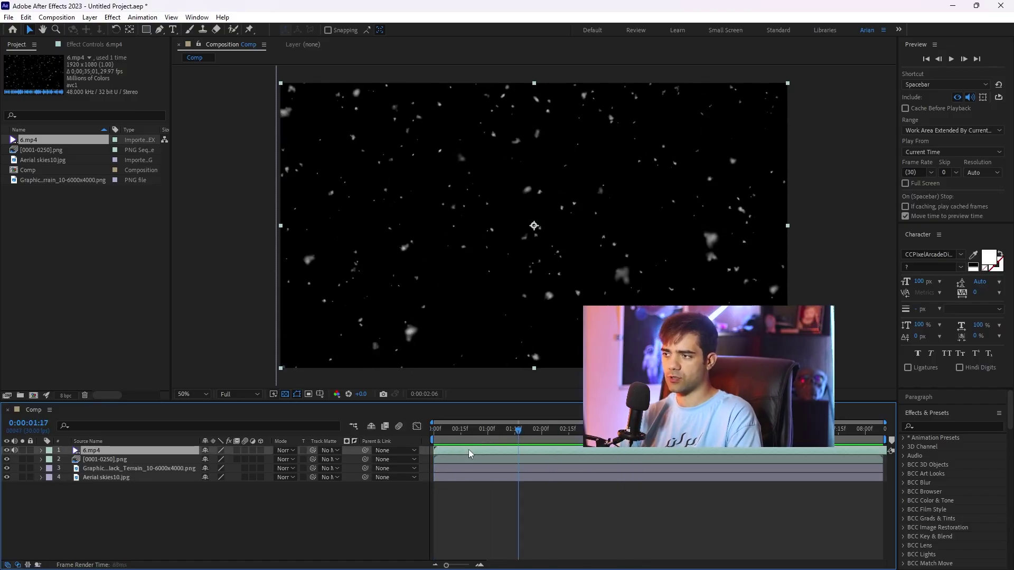
- Set the 6.mp4 snow layer's blending mode to Screen and scrub through the composition to check the snowfall
{"action": "key", "text": "Home"}
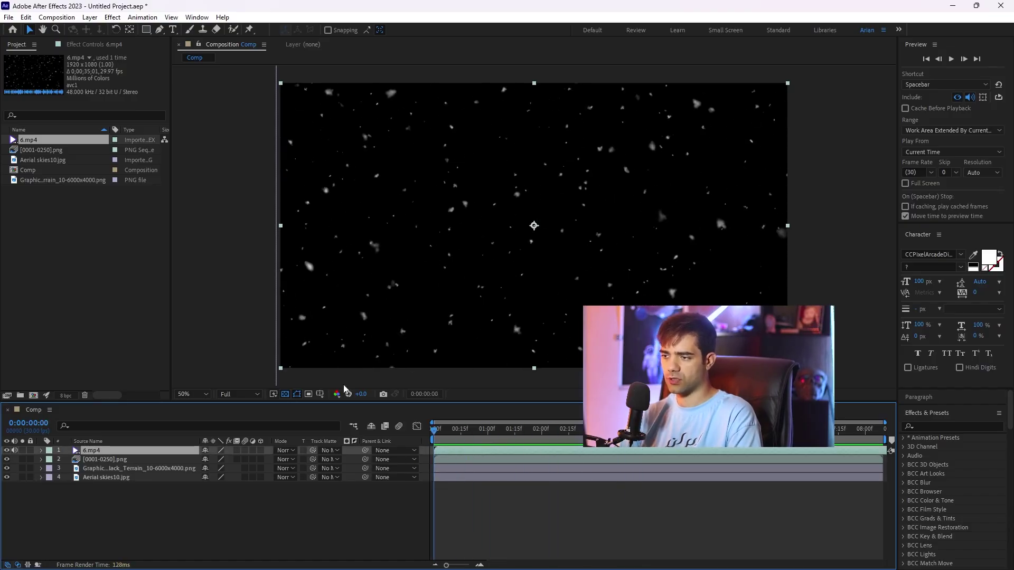
{"action": "left_click", "coordinate": [293, 450]}
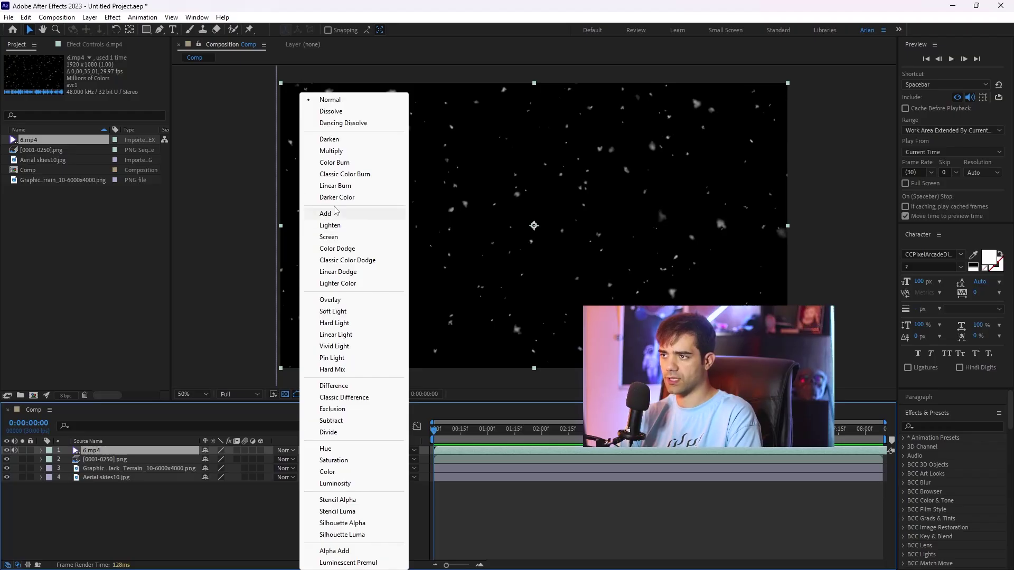
{"action": "left_click", "coordinate": [344, 237]}
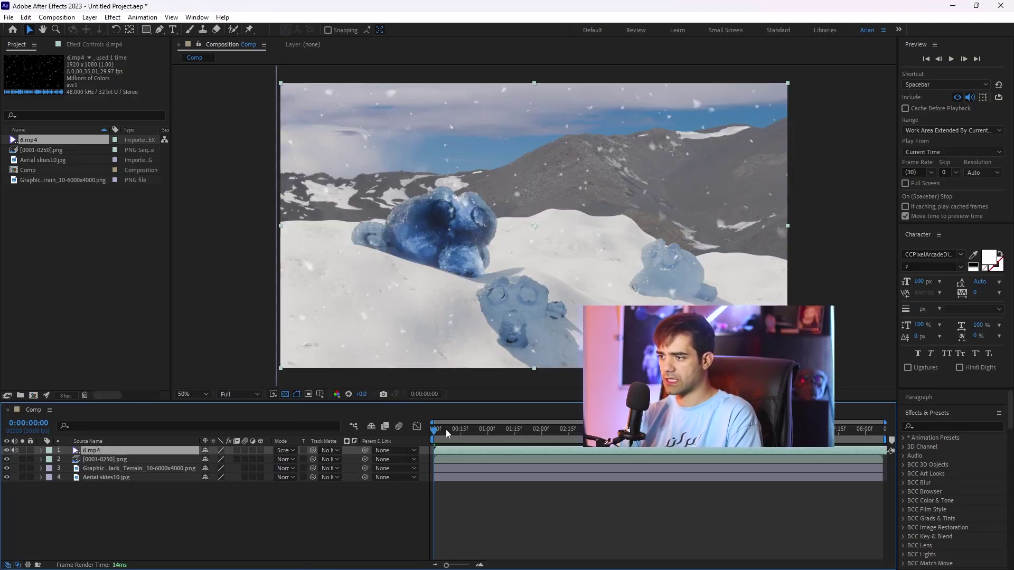
{"action": "left_click_drag", "start_coordinate": [445, 429], "coordinate": [671, 432]}
- Pre-compose all four layers into Pre-comp 1, moving all attributes into the new composition
{"action": "left_click_drag", "start_coordinate": [186, 530], "coordinate": [140, 448]}
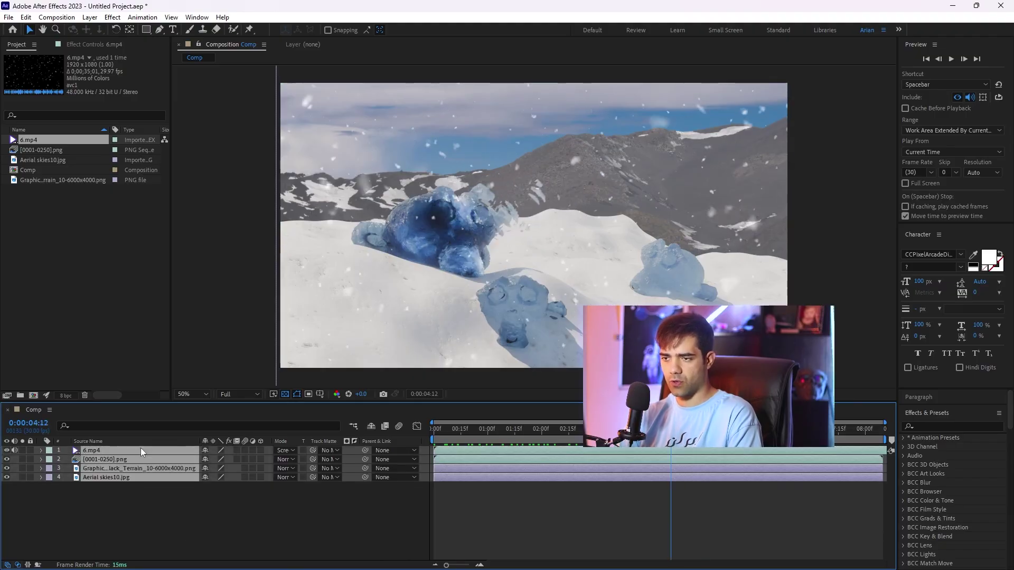
{"action": "right_click", "coordinate": [141, 448]}
{"action": "left_click", "coordinate": [158, 377]}
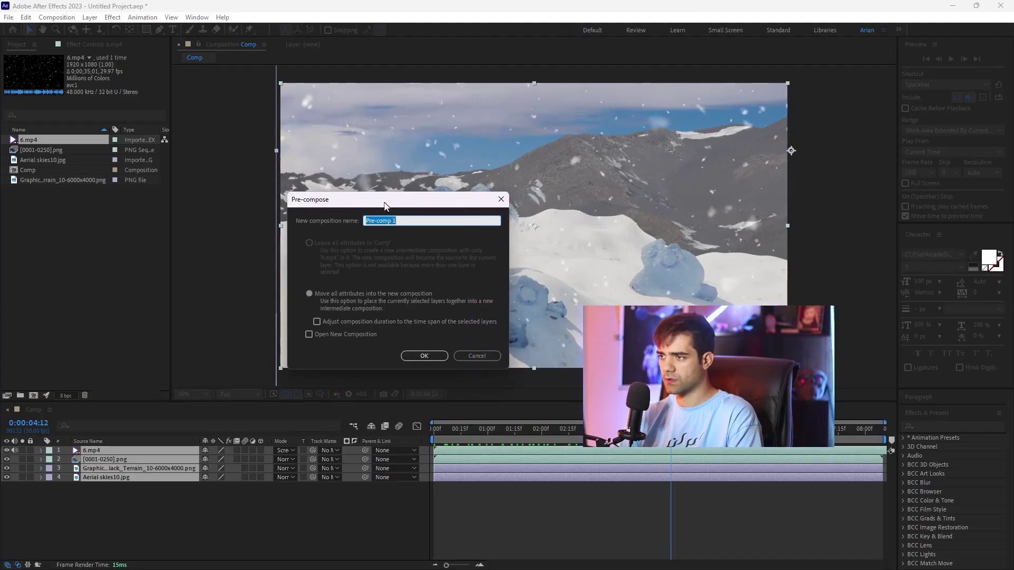
{"action": "left_click", "coordinate": [424, 356]}
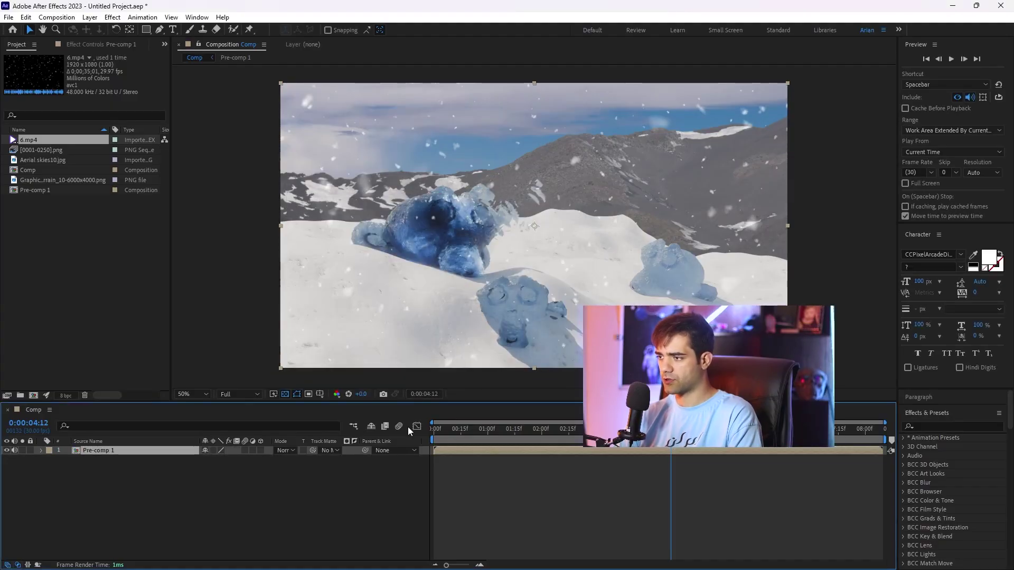
- Apply the Sapphire S_Shake effect to the Pre-comp 1 layer and preview the shake from the first frame
{"action": "left_click_drag", "start_coordinate": [511, 432], "coordinate": [404, 449]}
{"action": "left_click", "coordinate": [974, 427]}
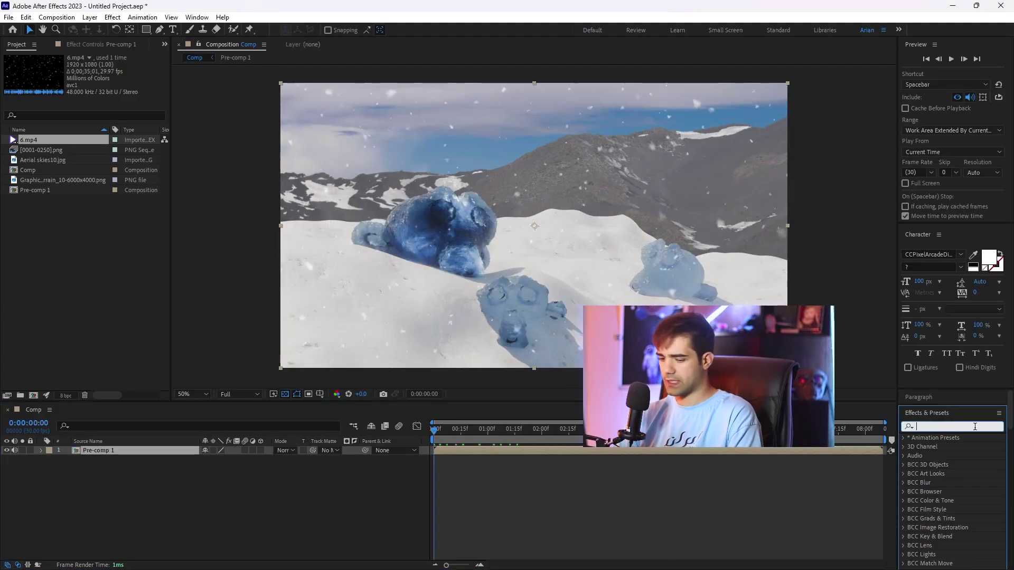
{"action": "type", "text": "shak"}
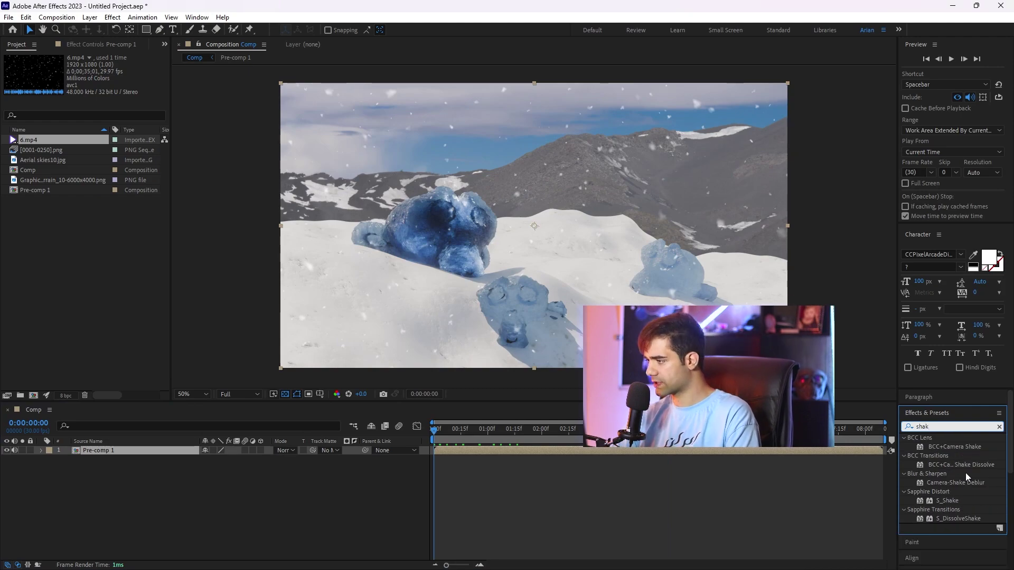
{"action": "left_click_drag", "start_coordinate": [955, 503], "coordinate": [488, 450]}
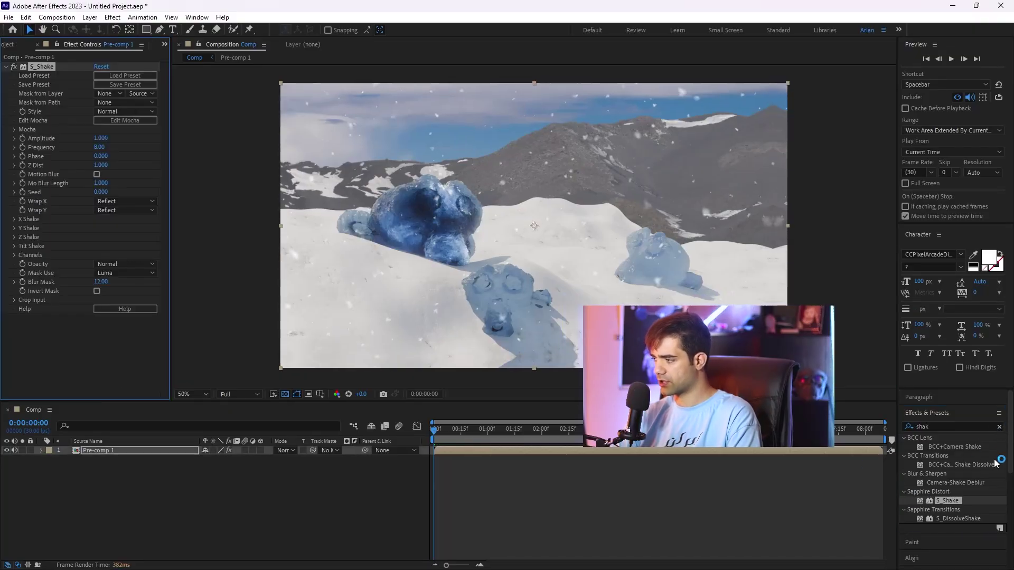
{"action": "left_click", "coordinate": [999, 427]}
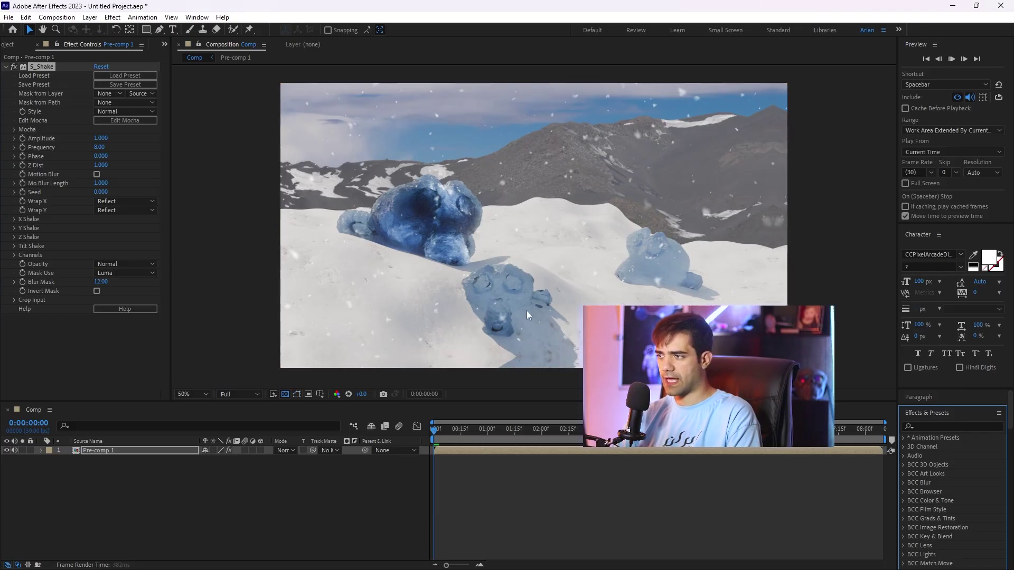
{"action": "key", "text": "space"}
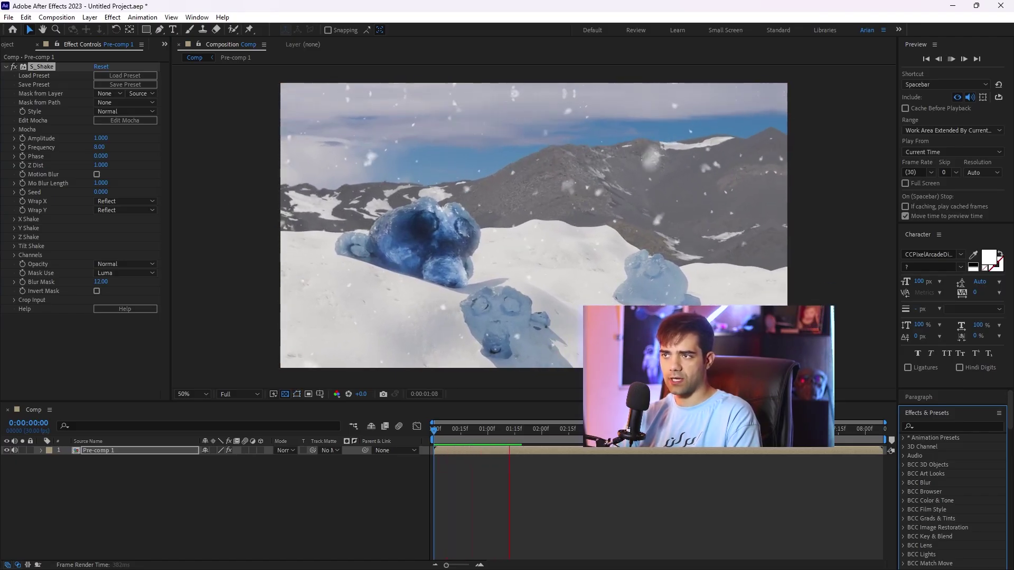
{"action": "key", "text": "space"}
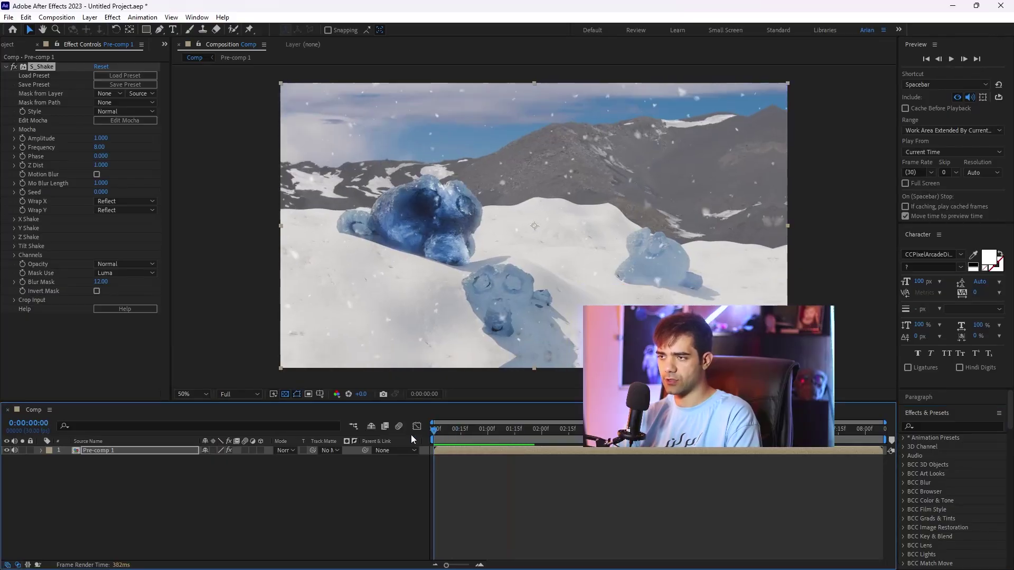
- Set the S_Shake amplitude to 0.2 and frequency to 0.5, and preview the motion from the start
{"action": "left_click", "coordinate": [105, 147]}
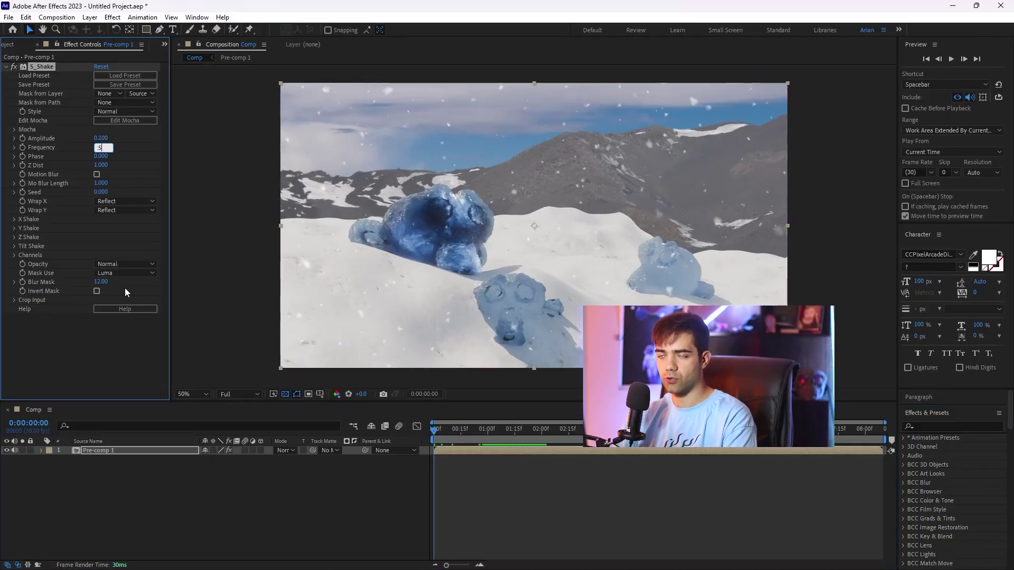
{"action": "left_click", "coordinate": [97, 357]}
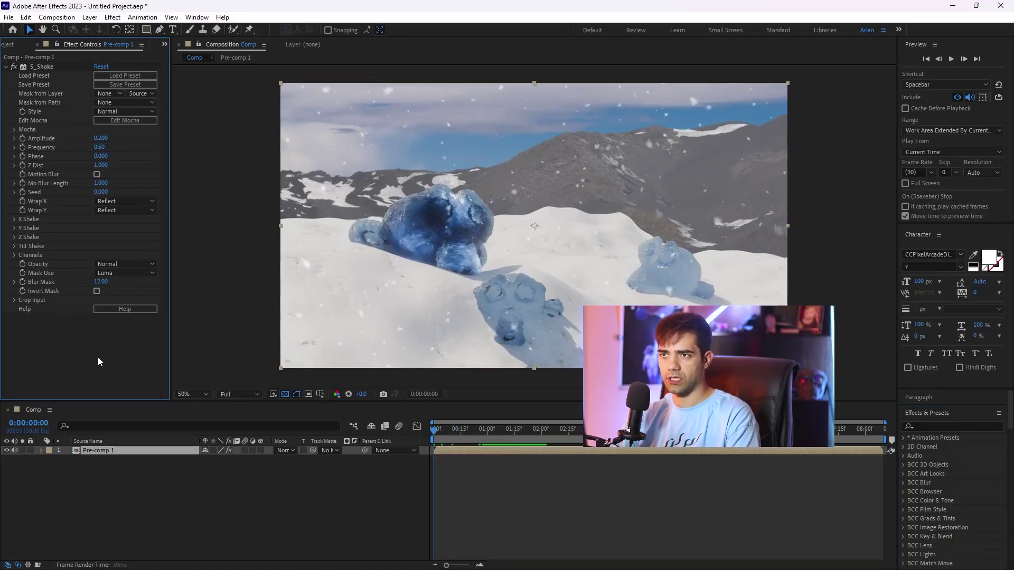
{"action": "left_click_drag", "start_coordinate": [438, 429], "coordinate": [410, 434]}
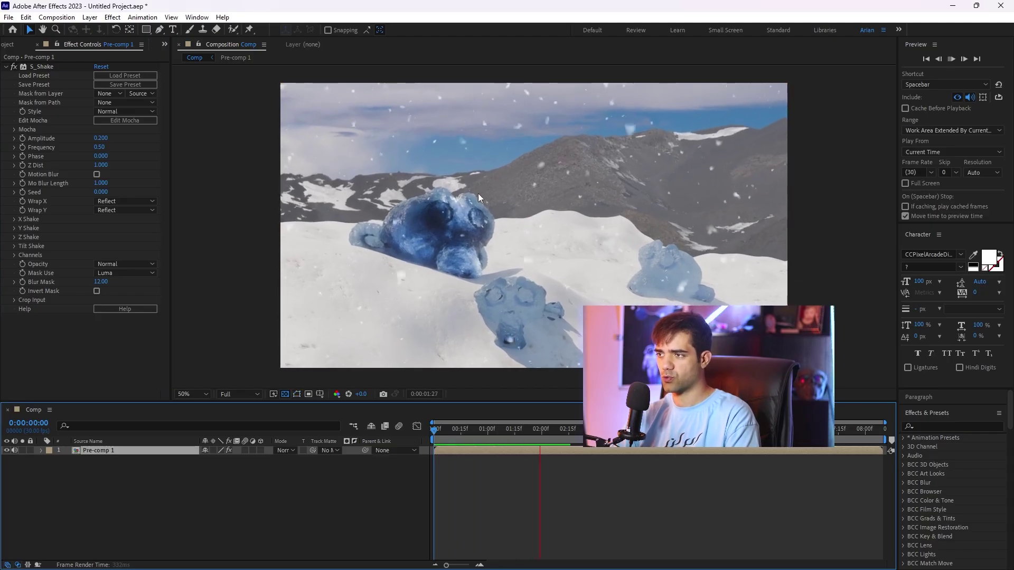
- Raise the S_Shake amplitude to 2.12 and preview the stronger camera motion from the start
{"action": "left_click_drag", "start_coordinate": [102, 138], "coordinate": [207, 137]}
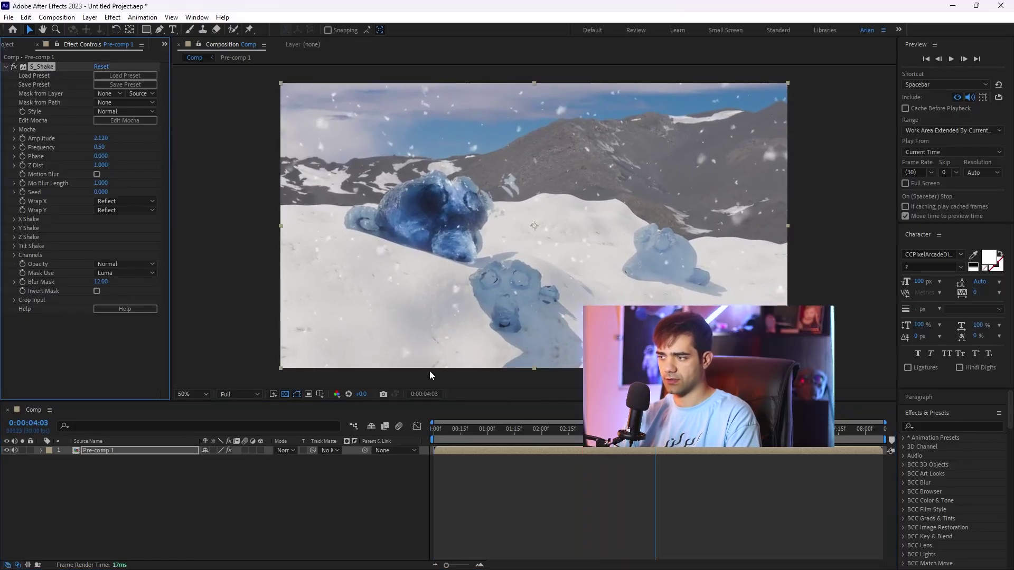
{"action": "left_click_drag", "start_coordinate": [441, 427], "coordinate": [423, 439]}
{"action": "key", "text": "space"}
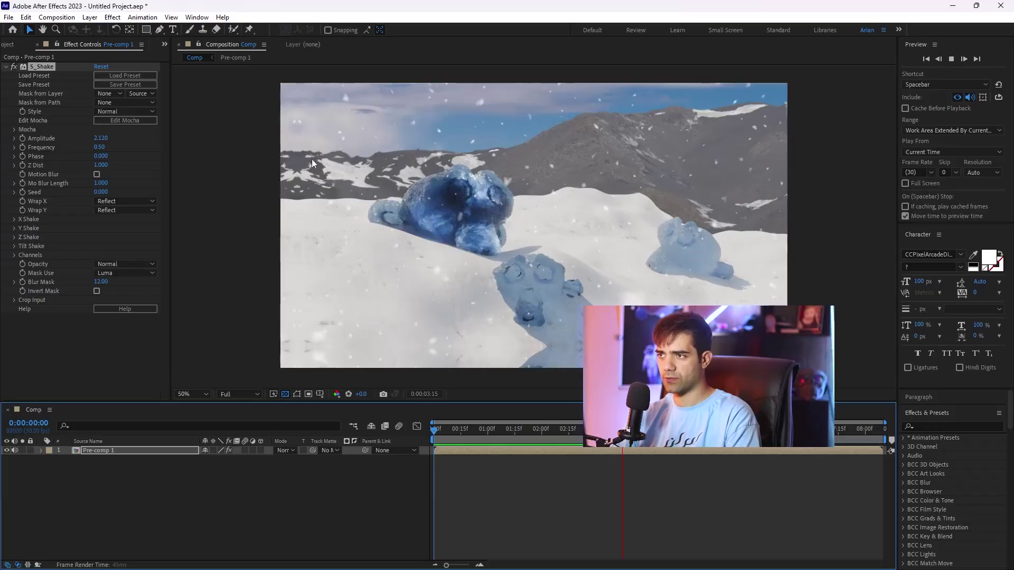
- Scale the Pre-comp 1 layer to 108% in its transform properties and play the composition back from the start
{"action": "left_click", "coordinate": [138, 451]}
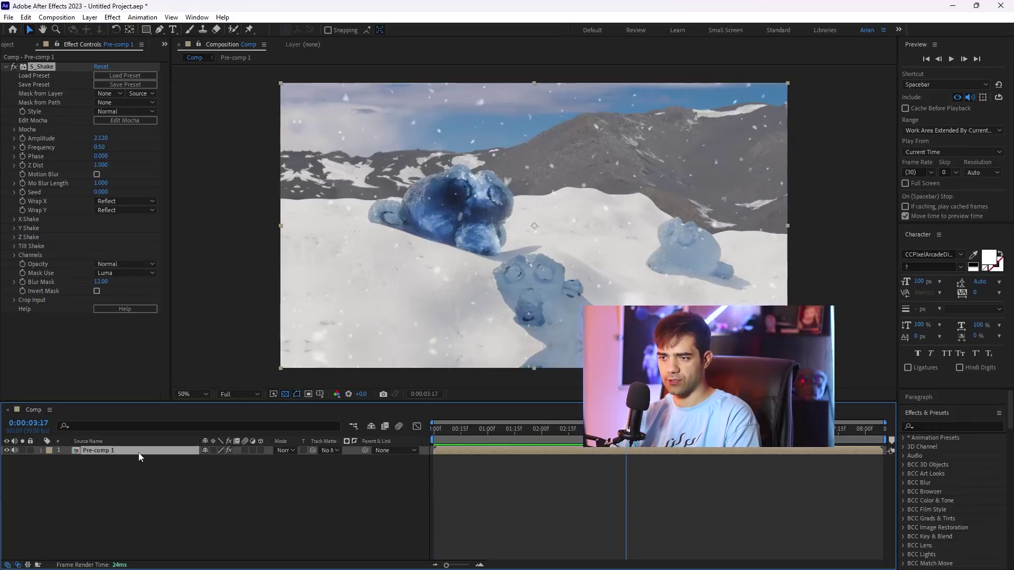
{"action": "left_click", "coordinate": [41, 450]}
{"action": "left_click", "coordinate": [51, 468]}
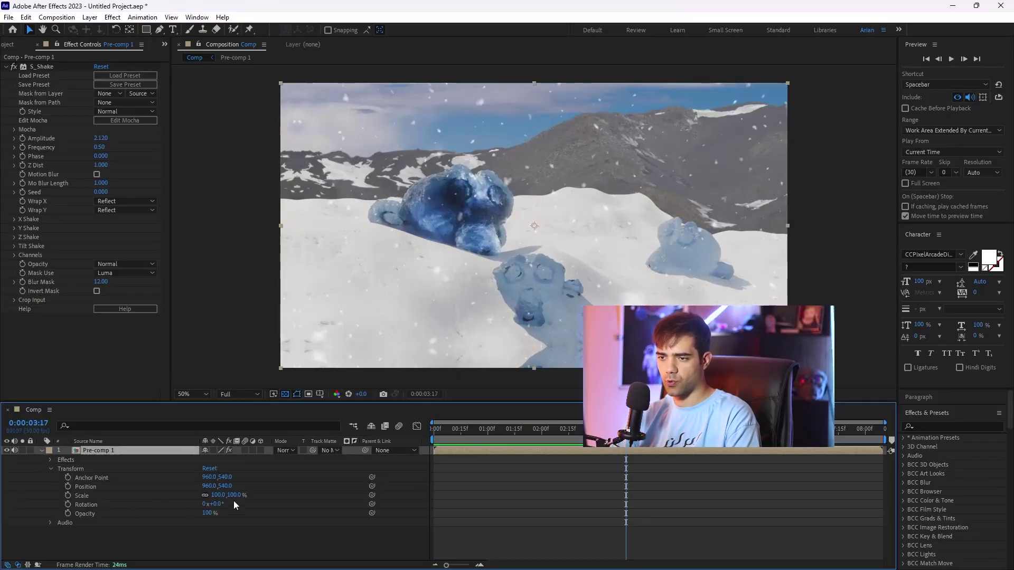
{"action": "left_click_drag", "start_coordinate": [235, 499], "coordinate": [239, 498]}
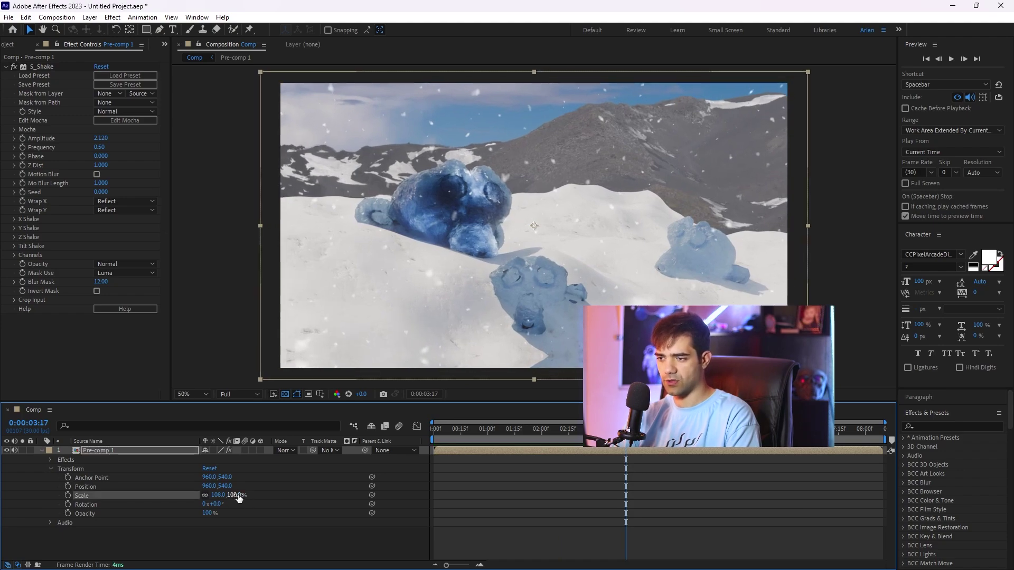
{"action": "key", "text": "space"}
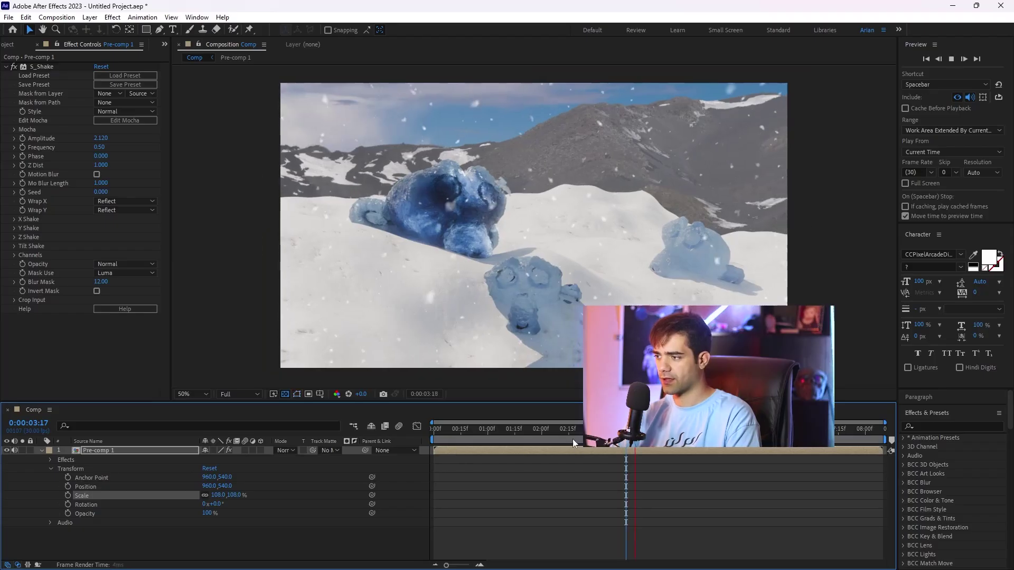
{"action": "left_click_drag", "start_coordinate": [437, 434], "coordinate": [423, 439]}
{"action": "key", "text": "space"}
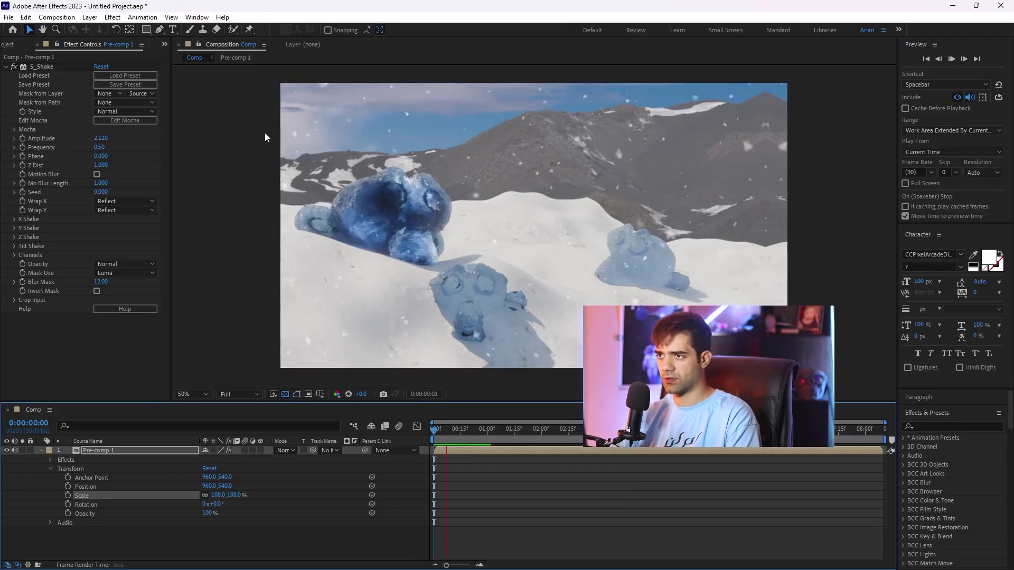
{"action": "key", "text": "space"}
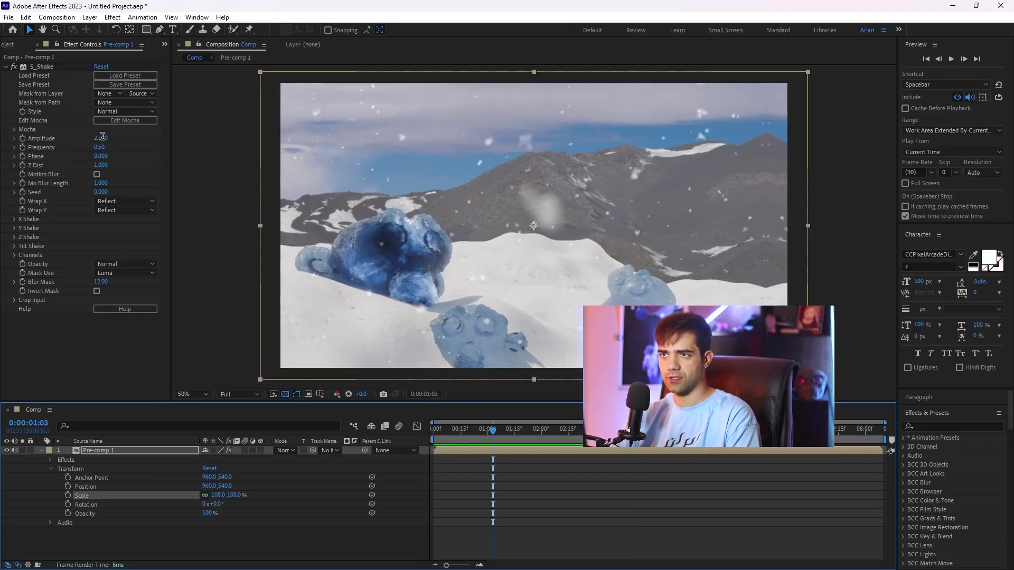
- Set the S_Shake amplitude on Pre-comp 1 to 1.5
{"action": "left_click", "coordinate": [103, 138]}
{"action": "type", "text": "1./"}
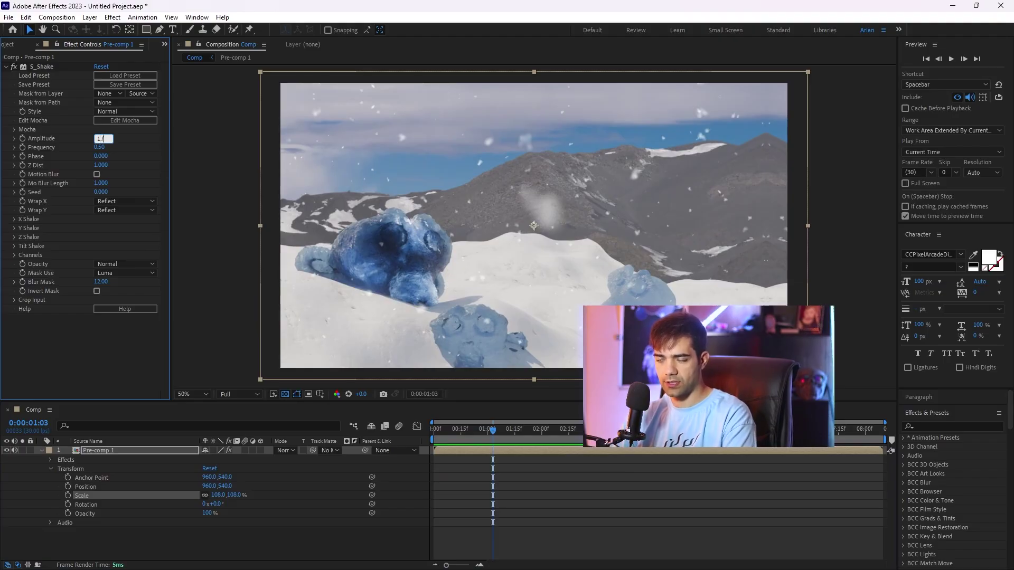
{"action": "key", "text": "BackSpace"}
{"action": "type", "text": "5"}
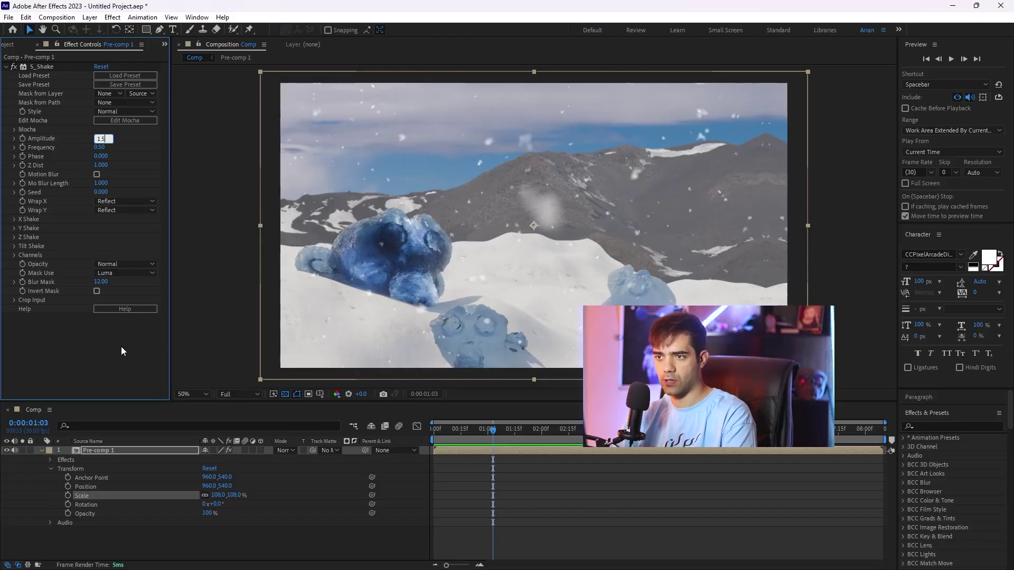
{"action": "left_click", "coordinate": [121, 346]}
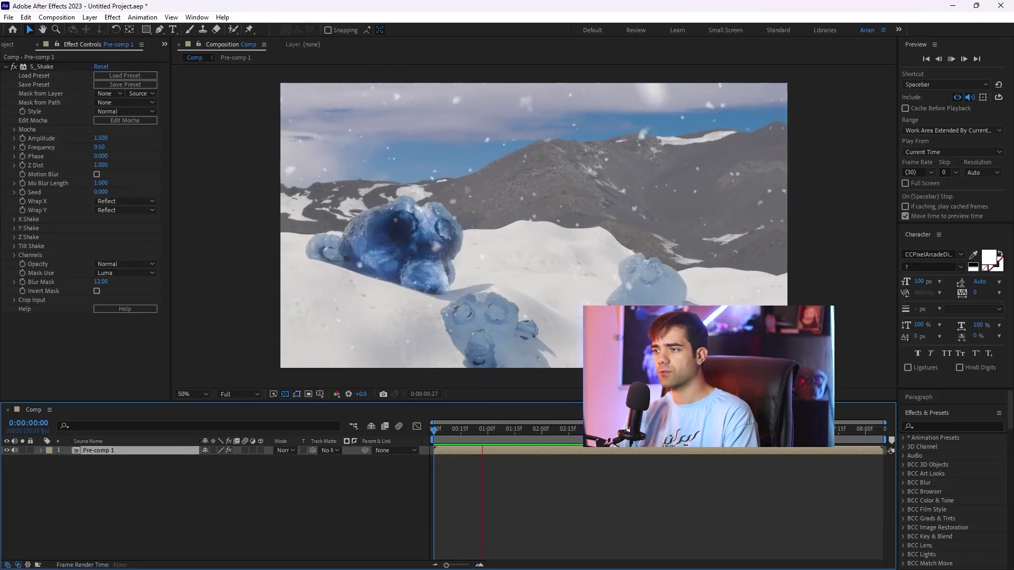